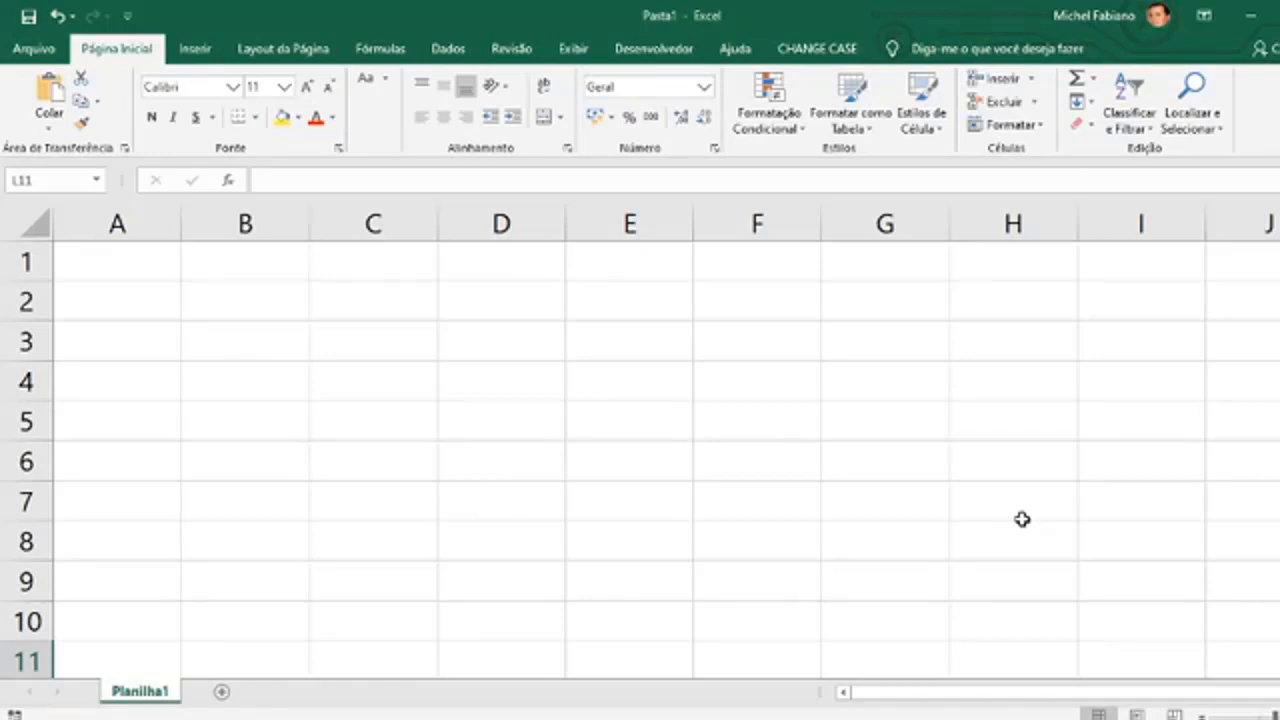
left_click_drag(185, 302, 786, 594)
left_click(269, 300)
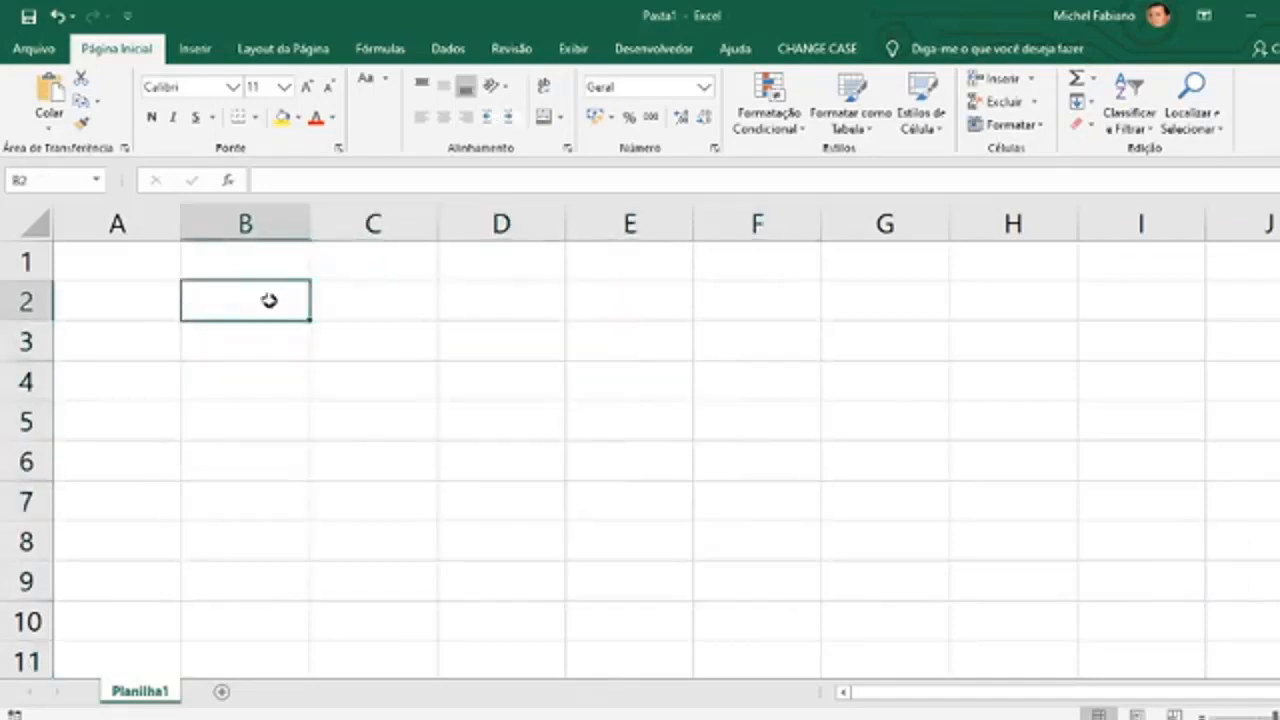
left_click(364, 306)
left_click(368, 347)
left_click(368, 384)
left_click(484, 388)
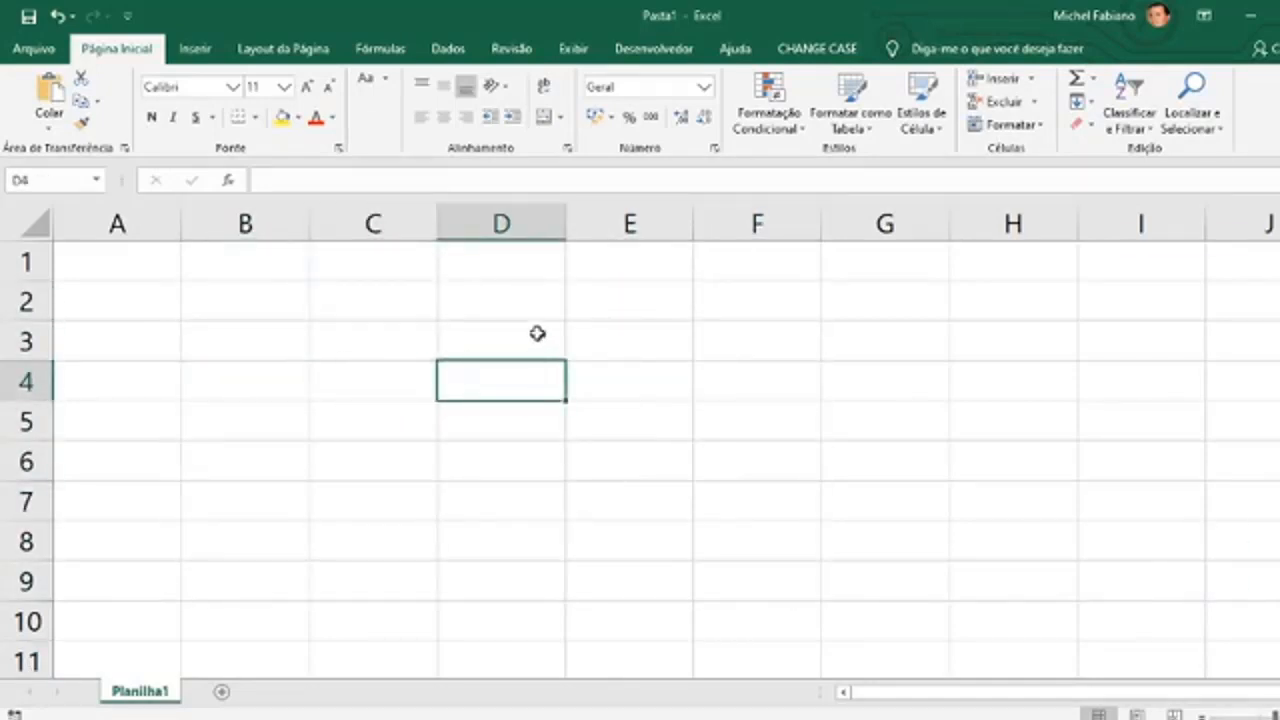
left_click(537, 333)
left_click(503, 428)
left_click(305, 431)
left_click(349, 423)
left_click(350, 381)
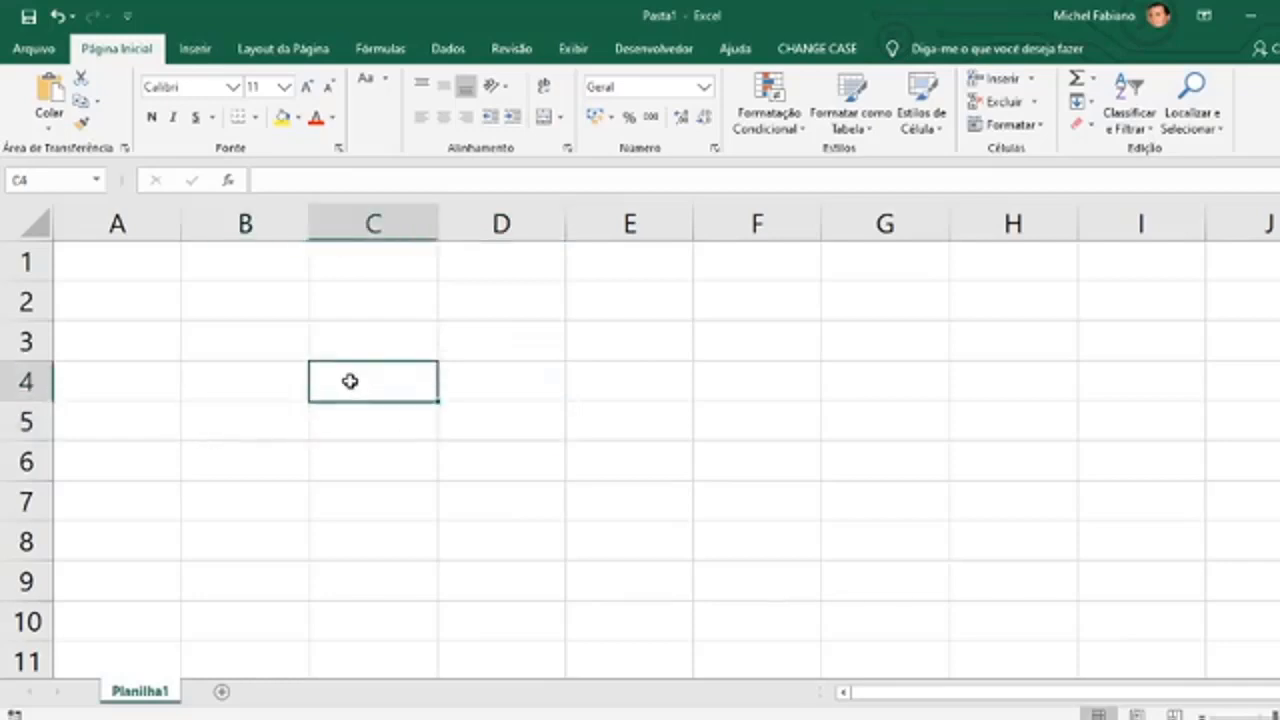
Highlight all of column C and all of row 4, and select cell C4 where they meet.
left_click(387, 206)
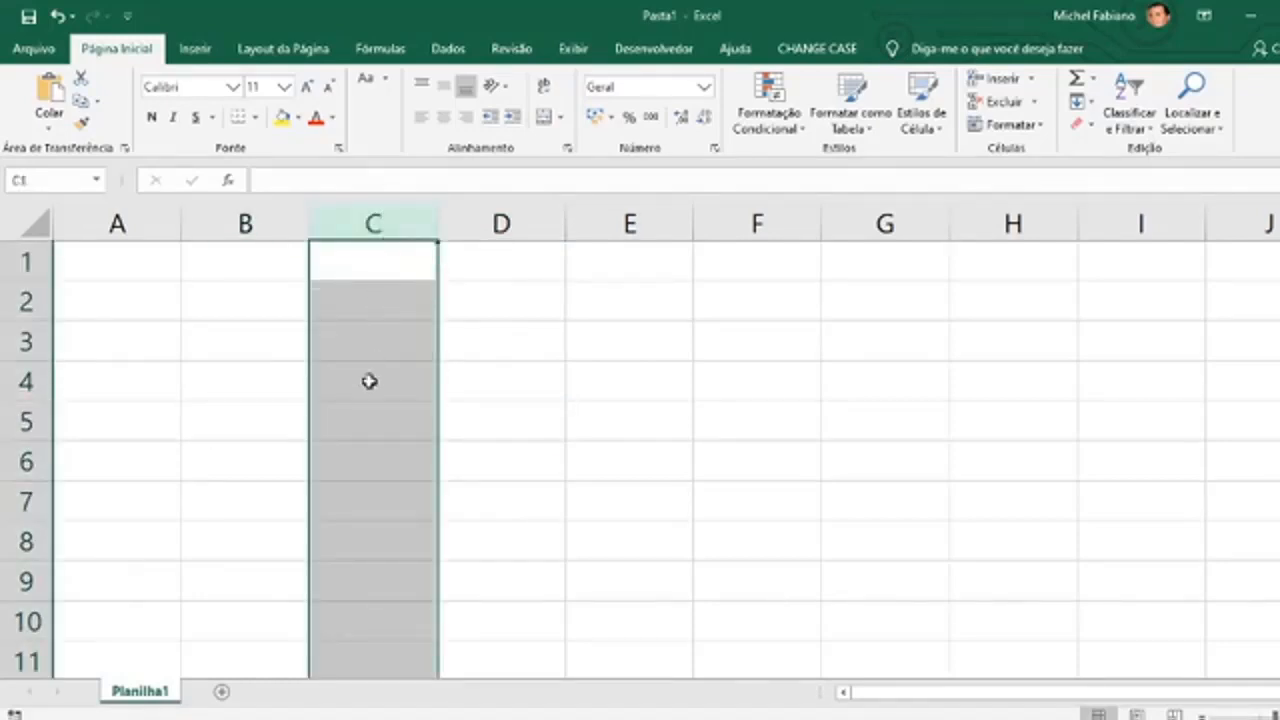
left_click(24, 381)
left_click(378, 368)
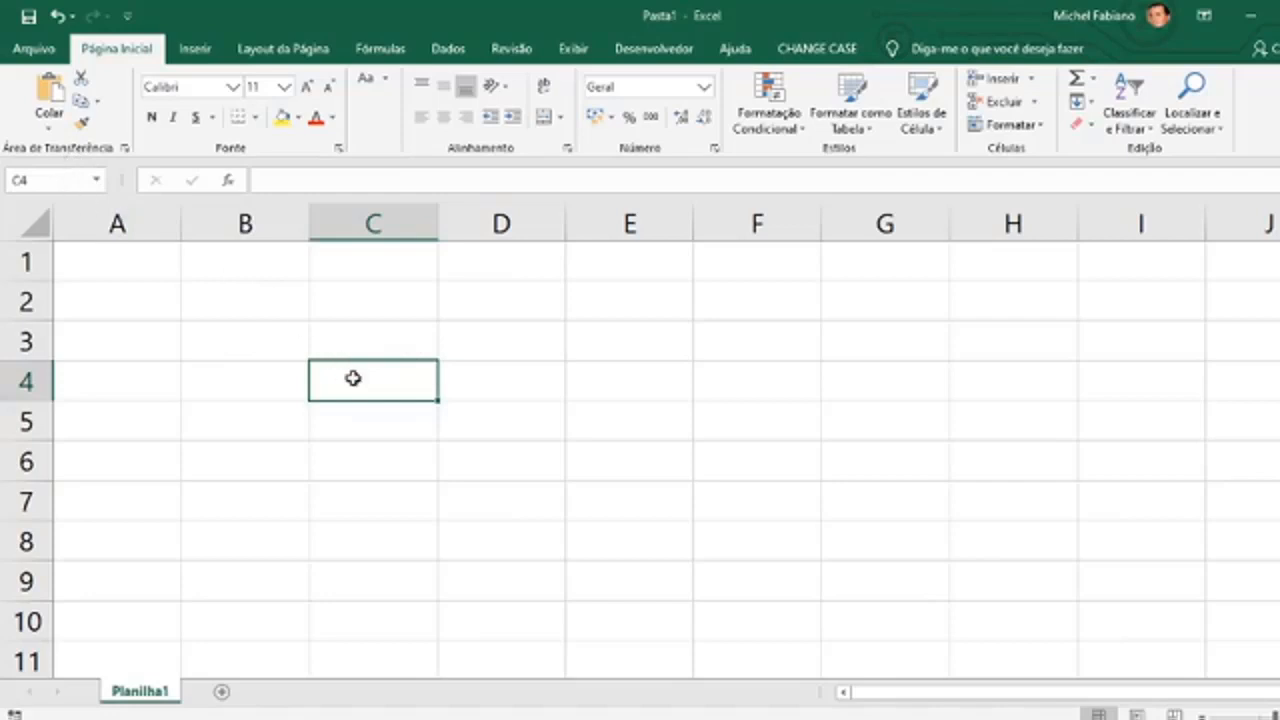
left_click(267, 305)
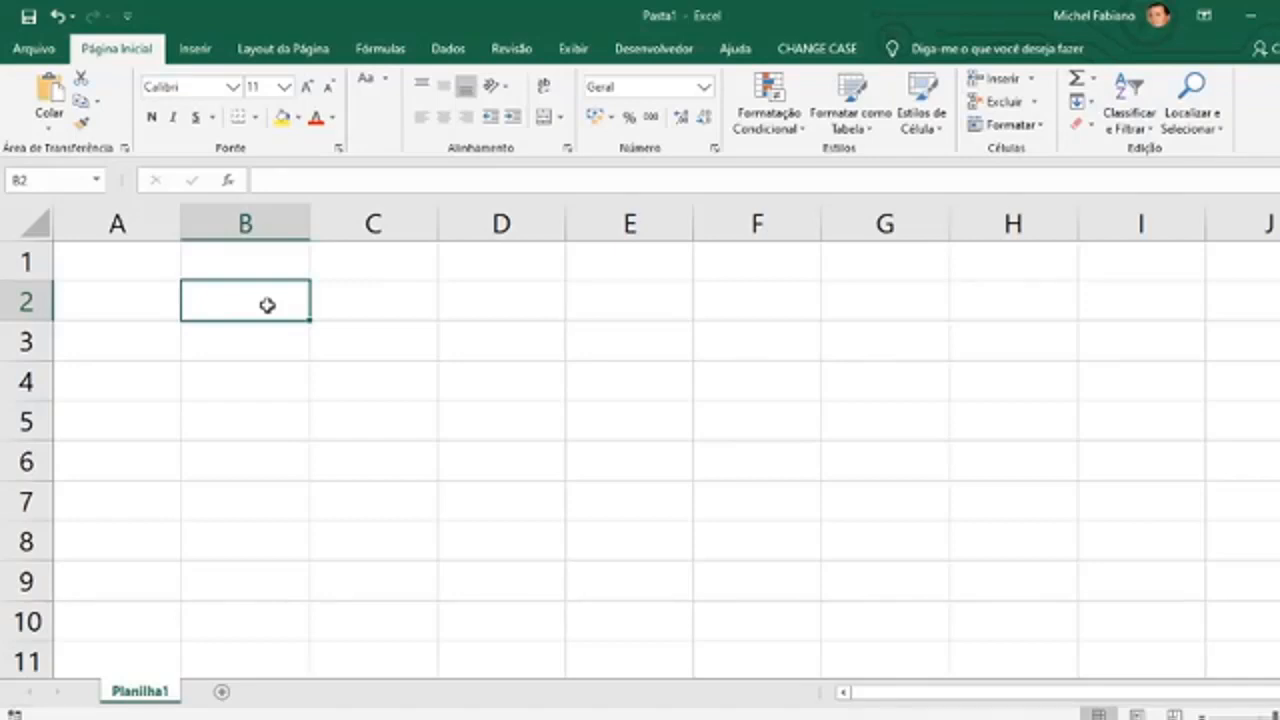
left_click(130, 373)
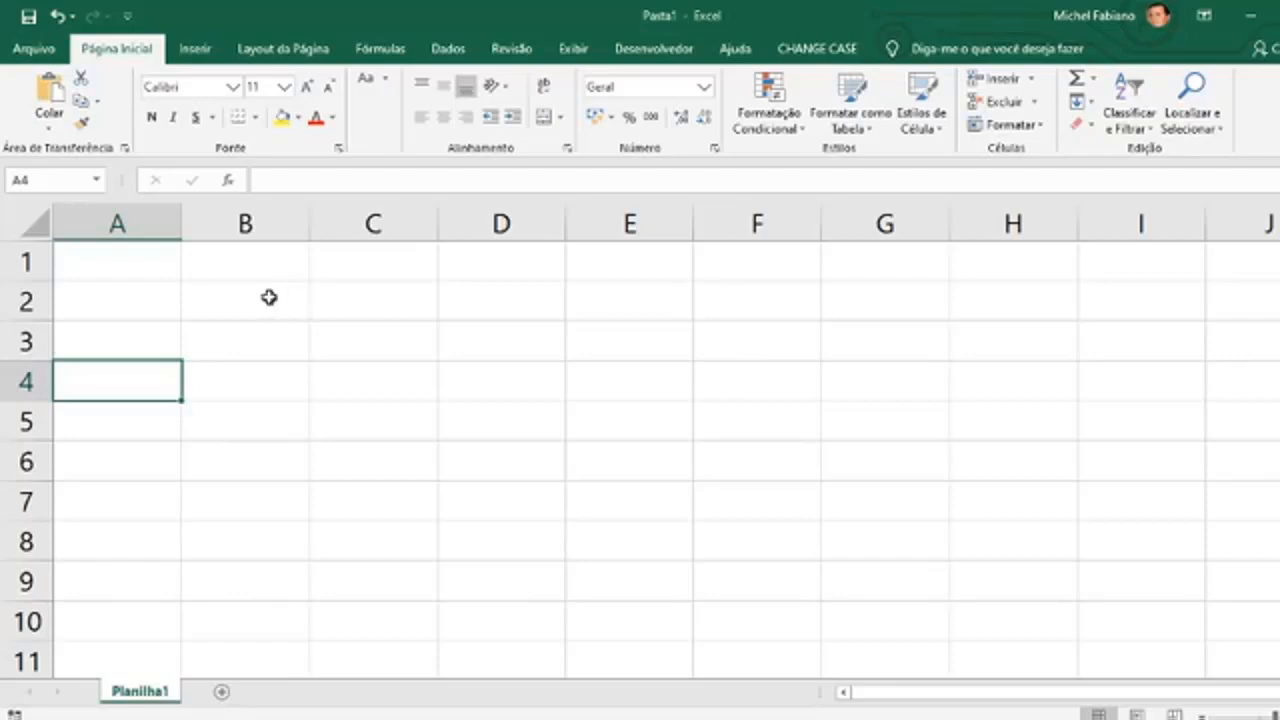
left_click(255, 292)
left_click(166, 271)
left_click(212, 300)
left_click(168, 300)
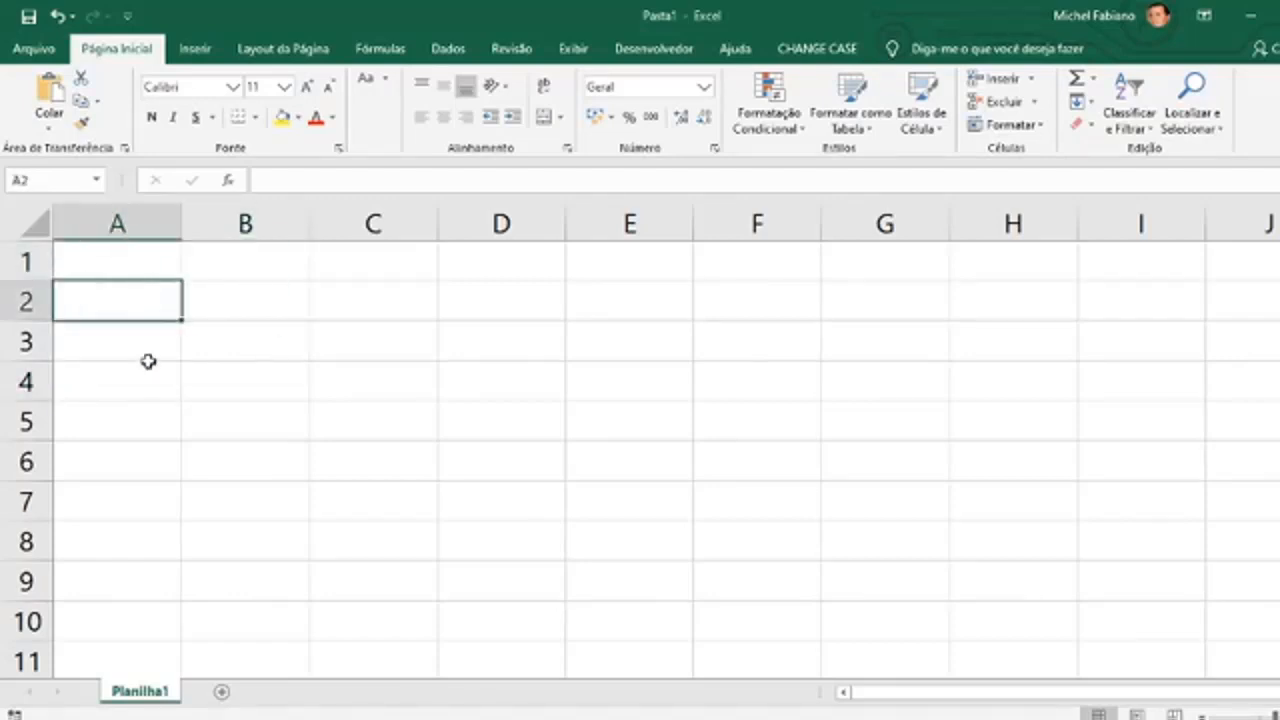
left_click(146, 365)
left_click(229, 330)
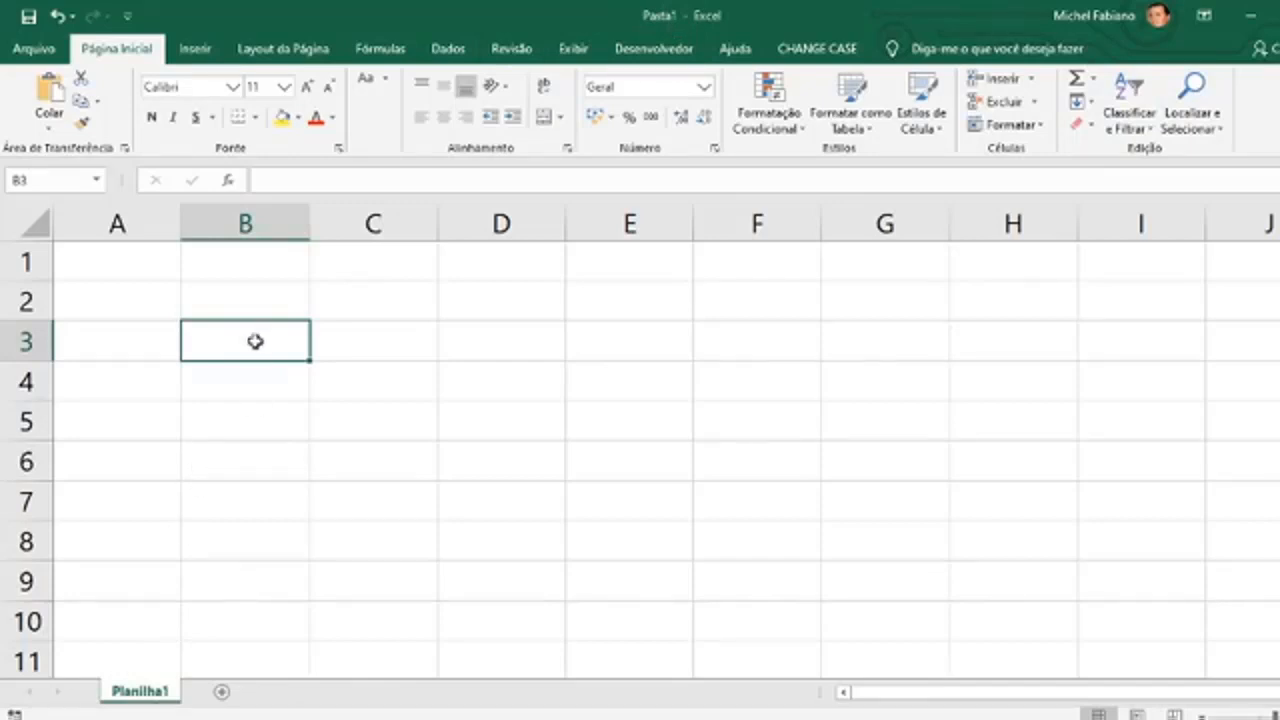
left_click(257, 301)
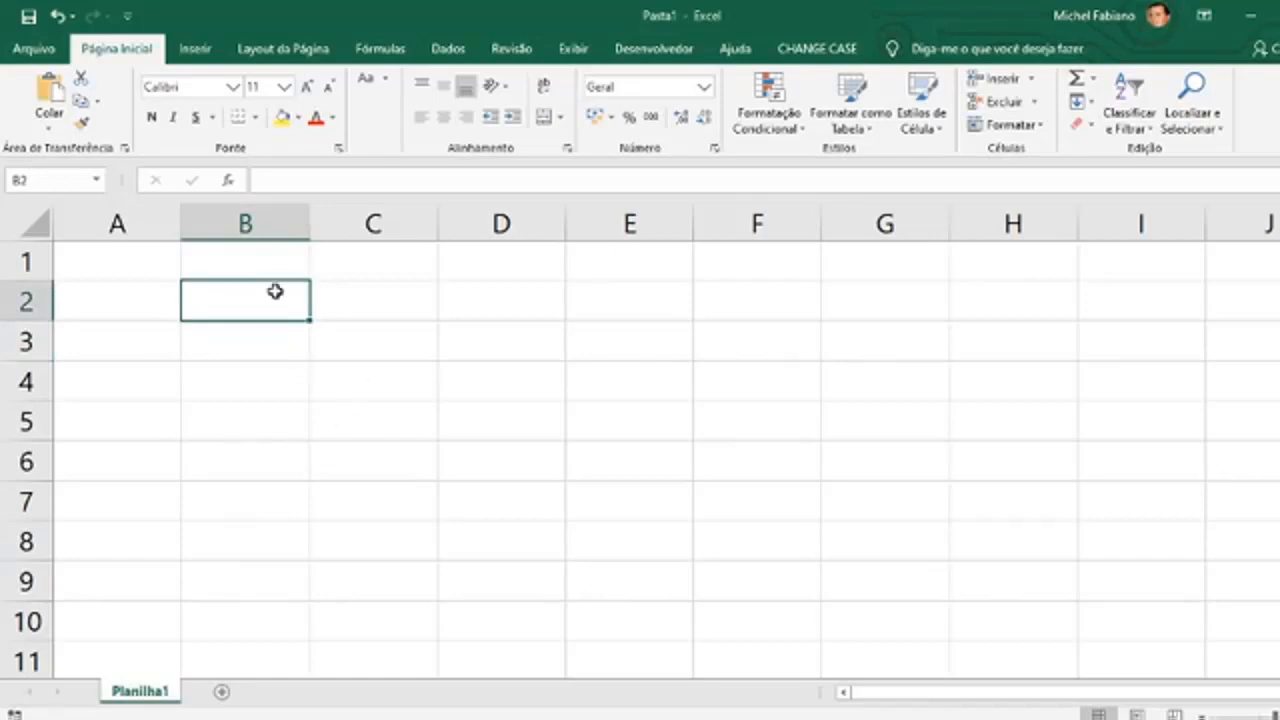
left_click(150, 267)
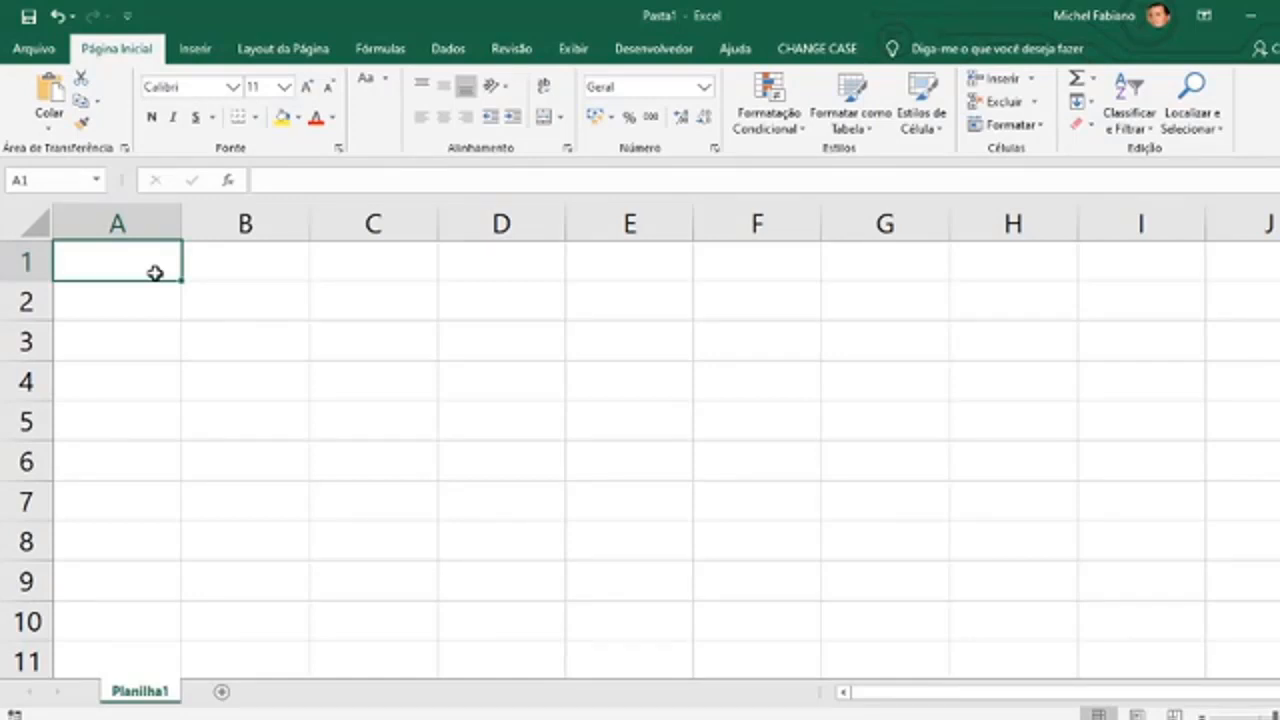
Select cell B2 and view the sheet in Page Layout and Page Break Preview before returning to Normal view.
left_click(259, 318)
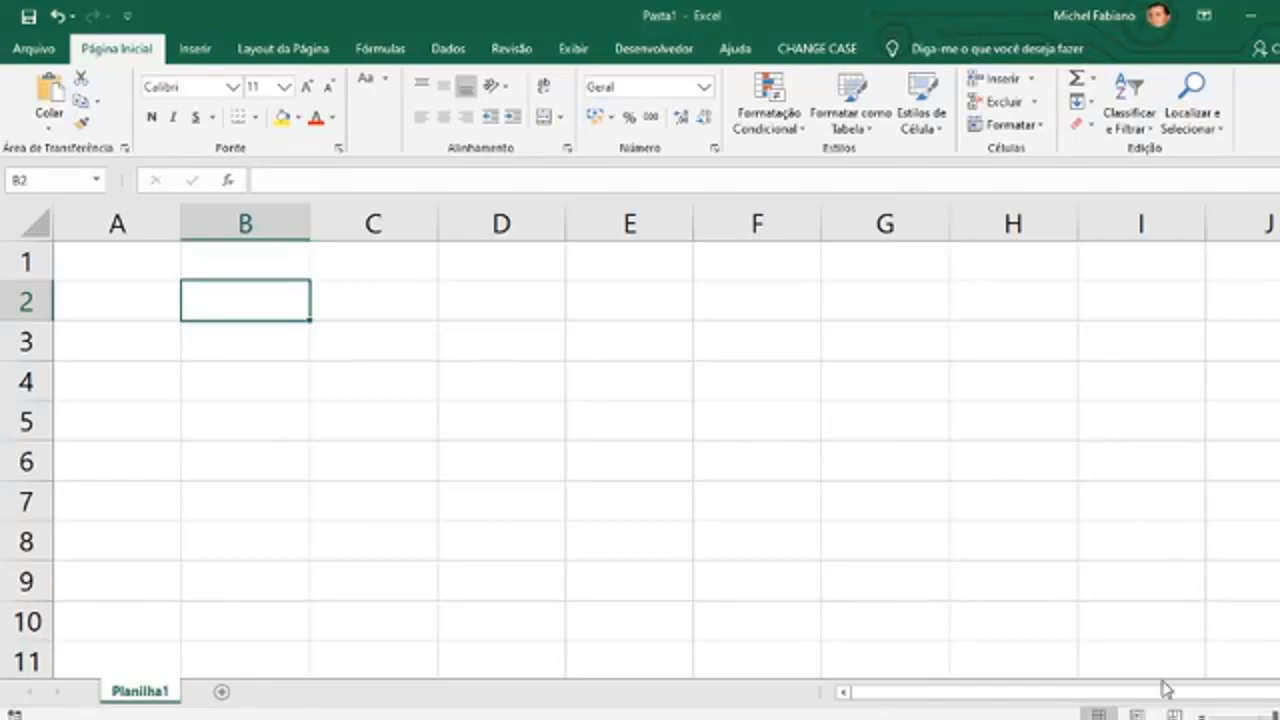
left_click(1137, 714)
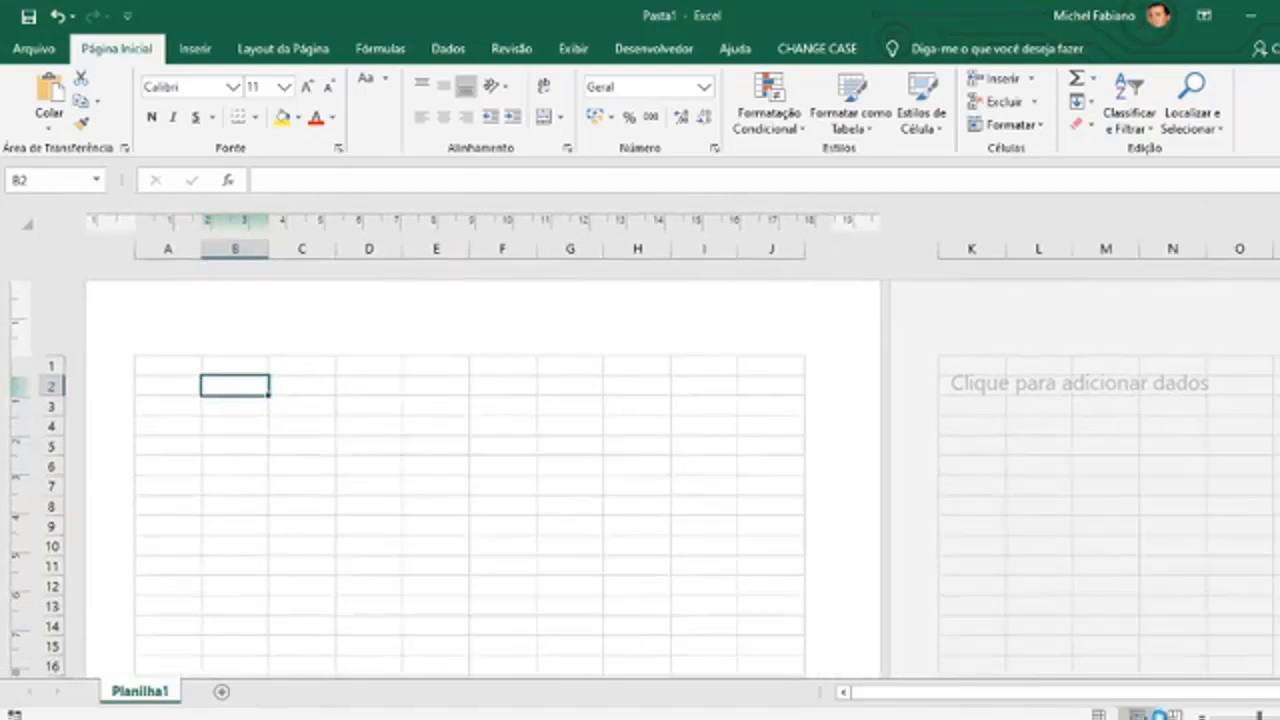
left_click(1175, 714)
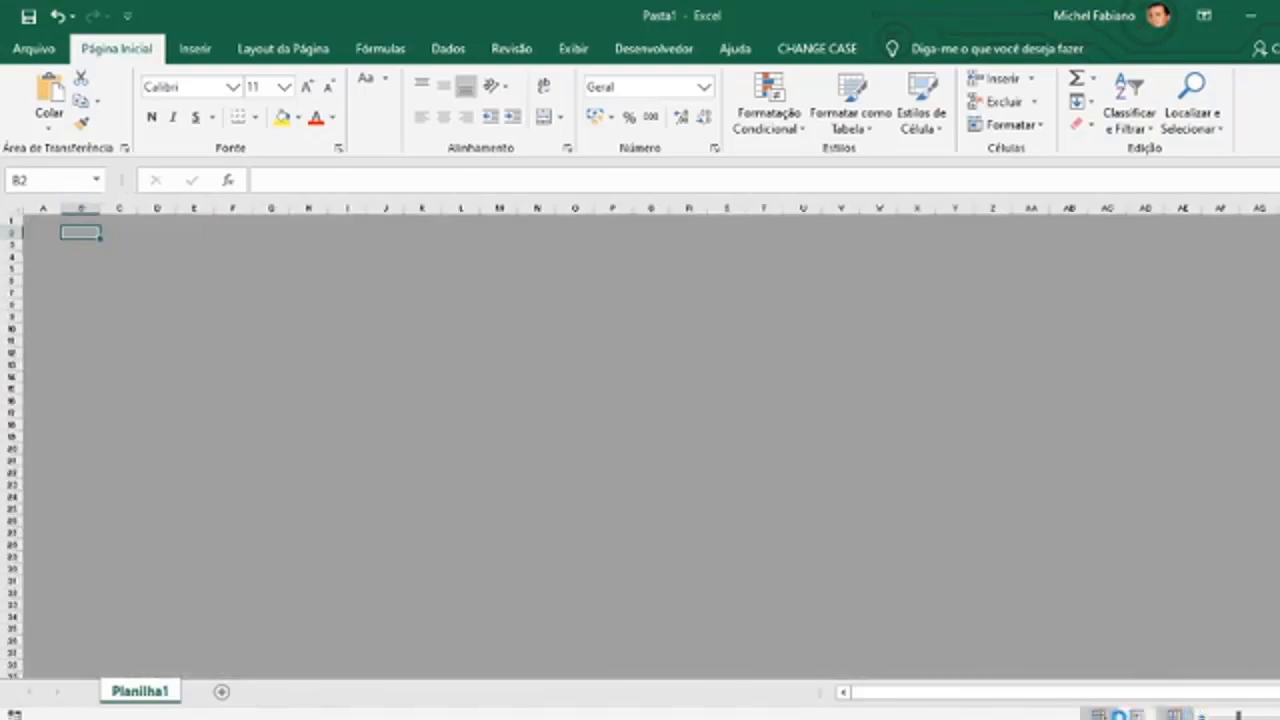
left_click(1099, 714)
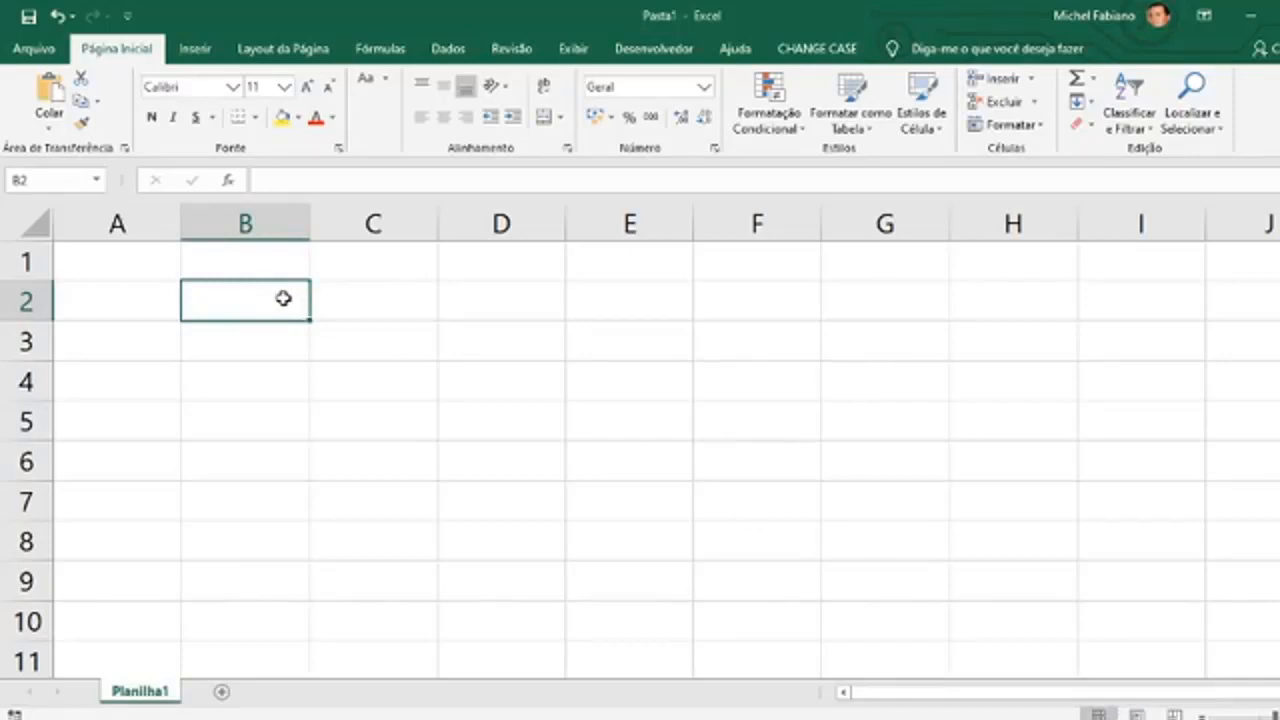
Enter Região in B2 with Norte, Sul, Leste, Oeste below it, and JAN in C2 with 185, 255, 458, 325 below it.
type("N")
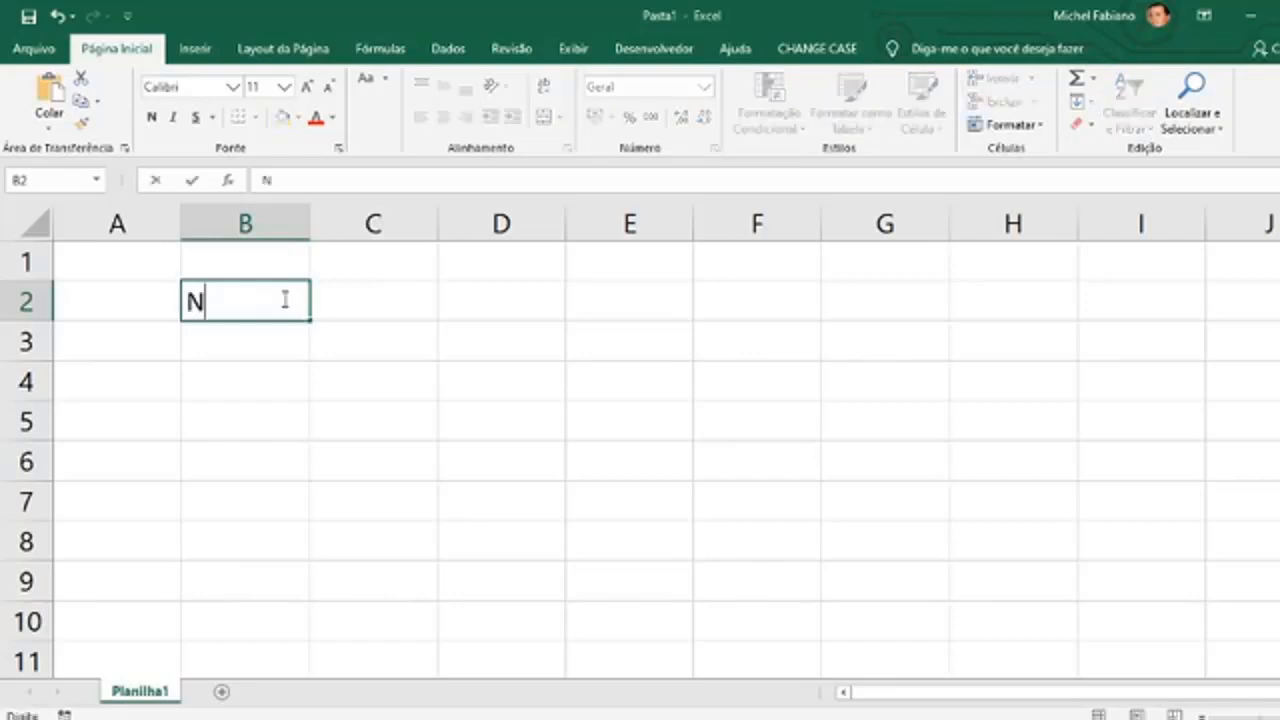
key("BackSpace")
type("Região")
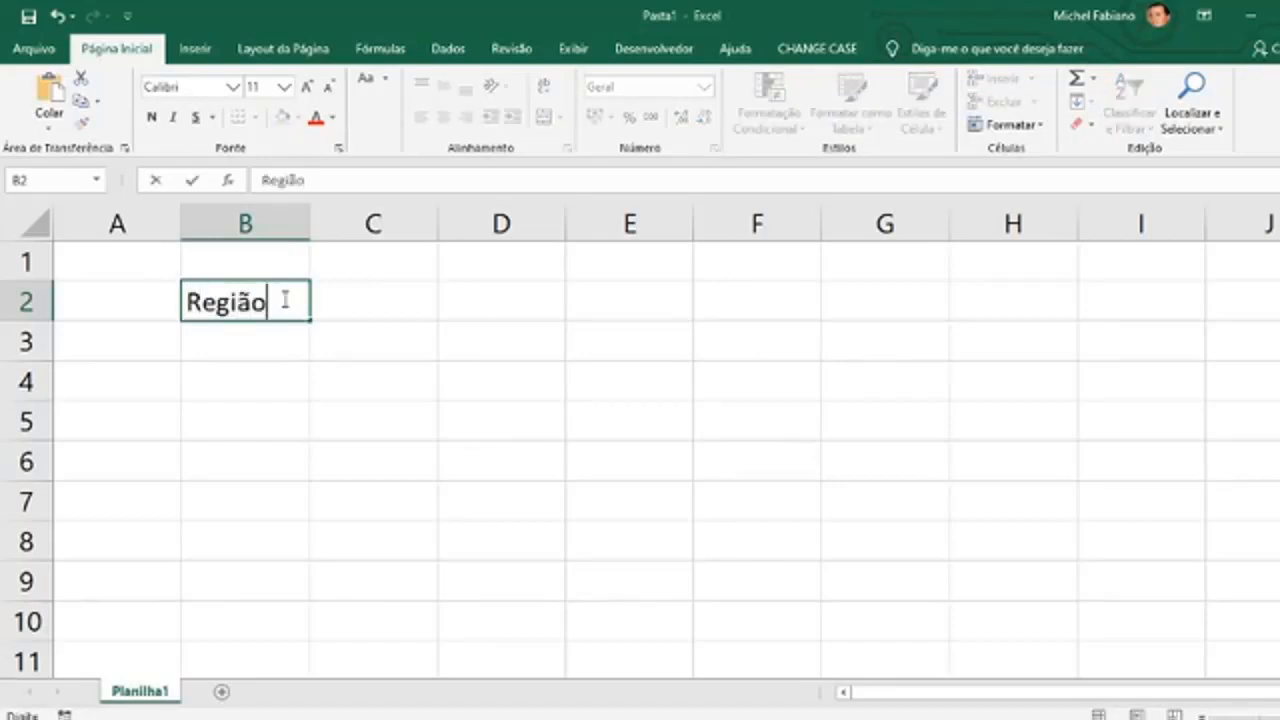
key("Return")
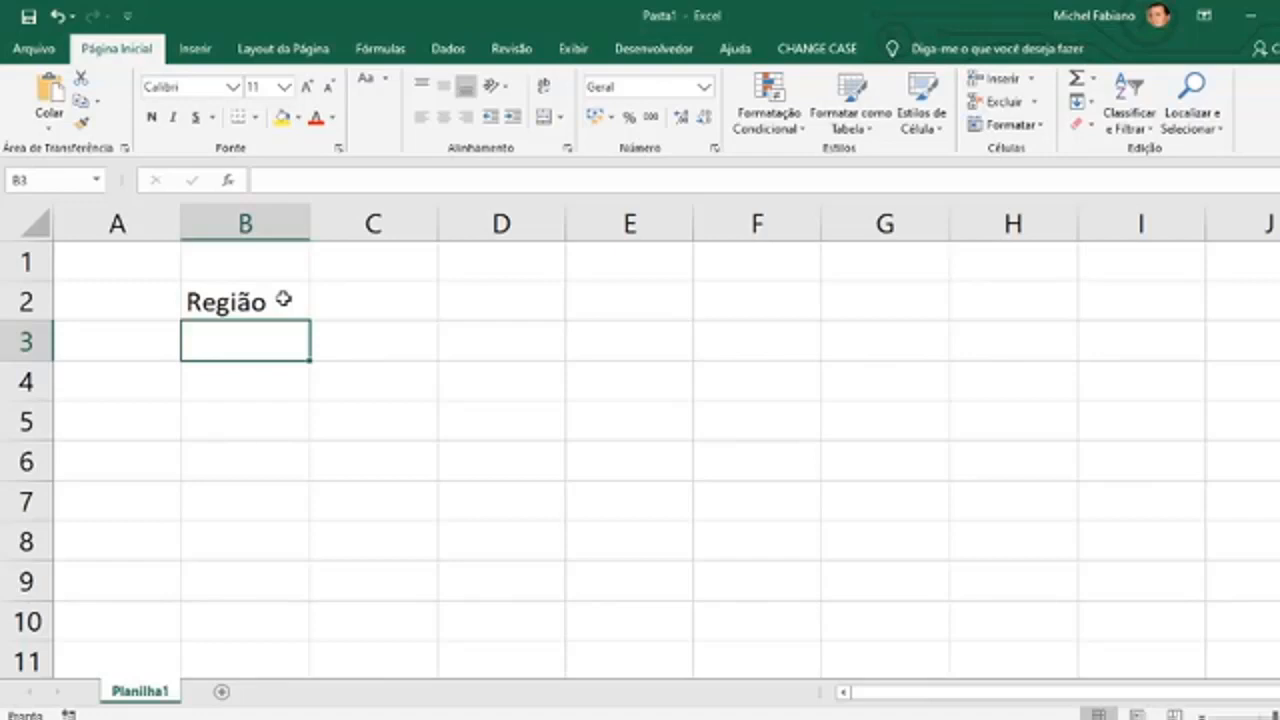
type("Norte")
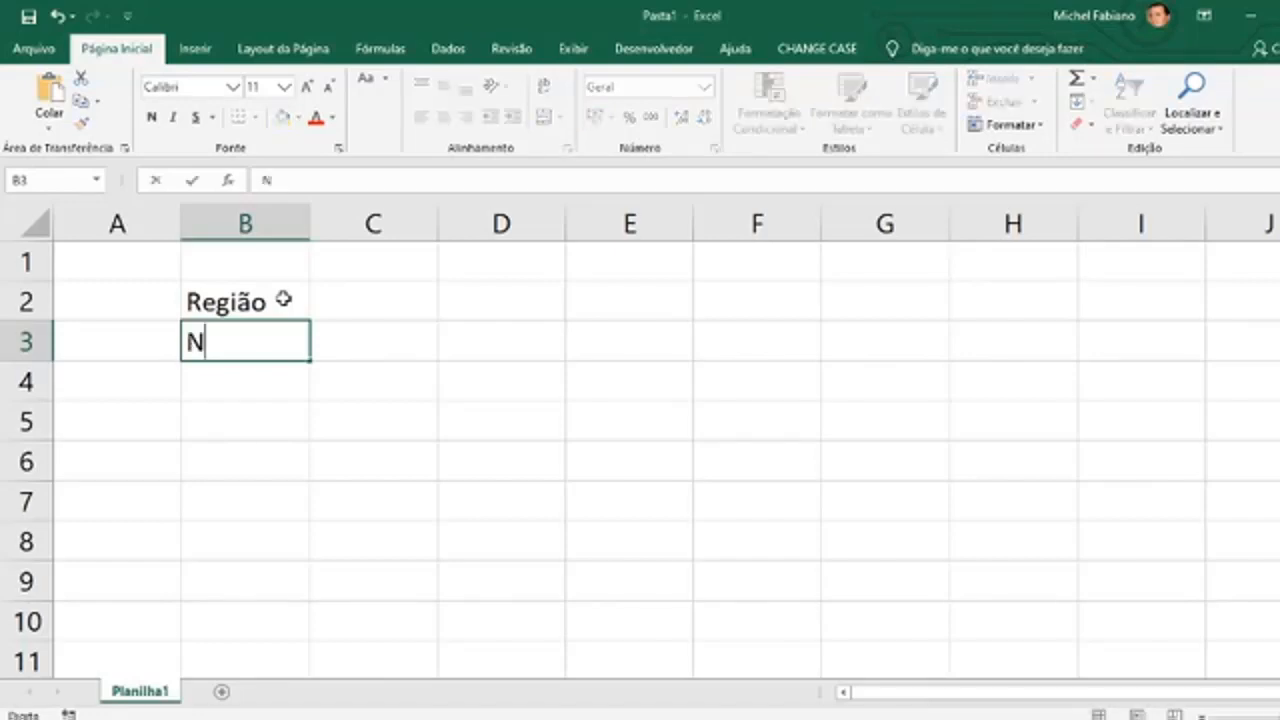
key("Return")
type("Sul")
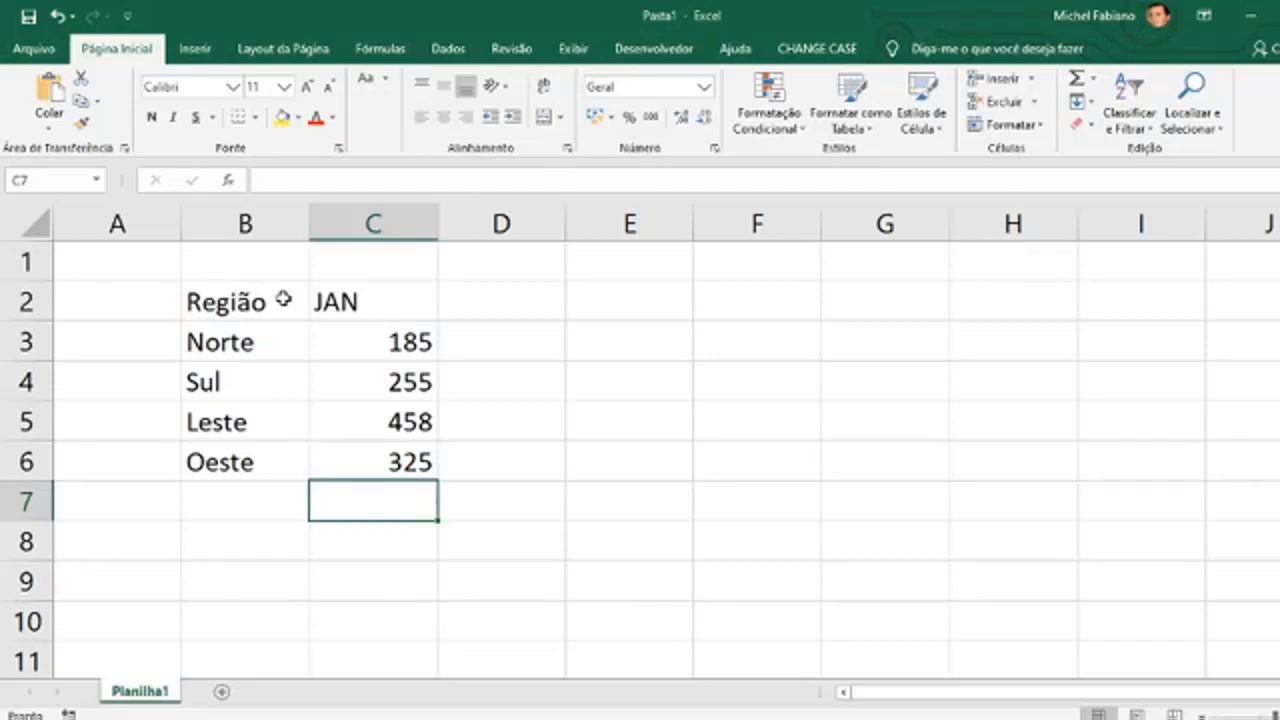
Label the row below Oeste as TOTAL in cell B7.
key("Left")
type("TOTAL")
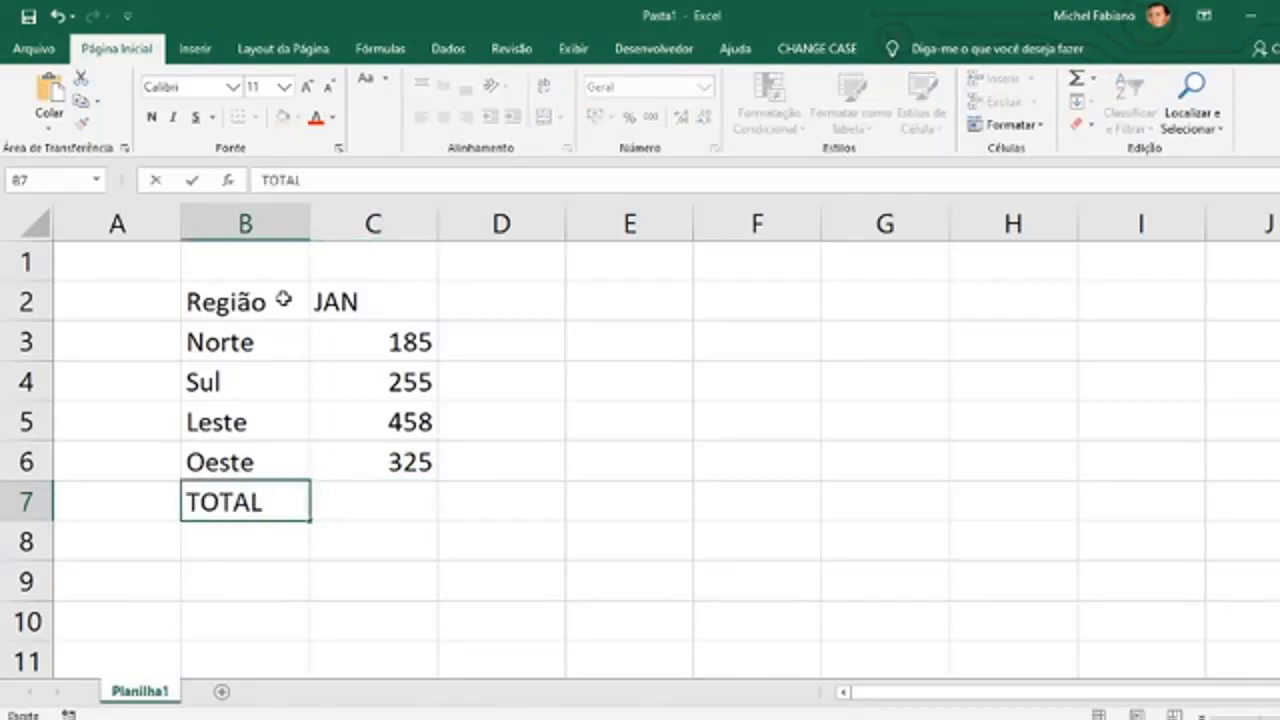
key("Right")
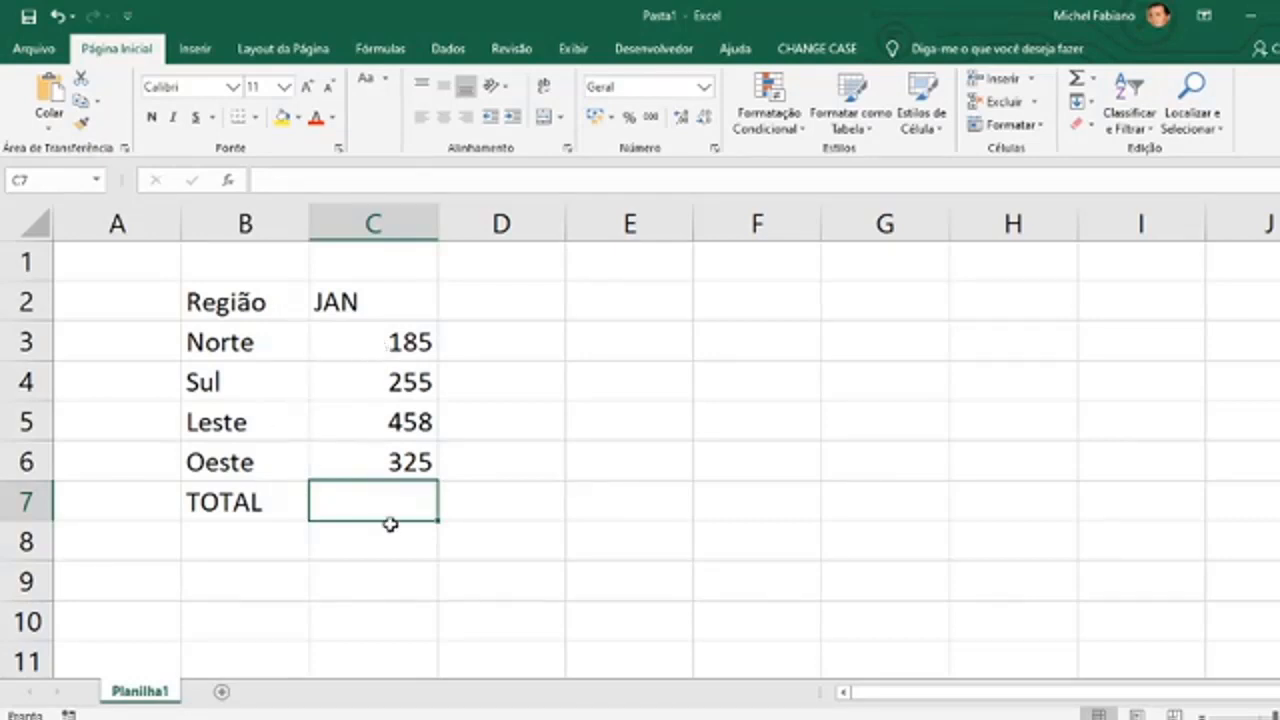
Try totalling C3:C6 in cell C7 with AutoSum, and clear the formula again.
left_click(1075, 80)
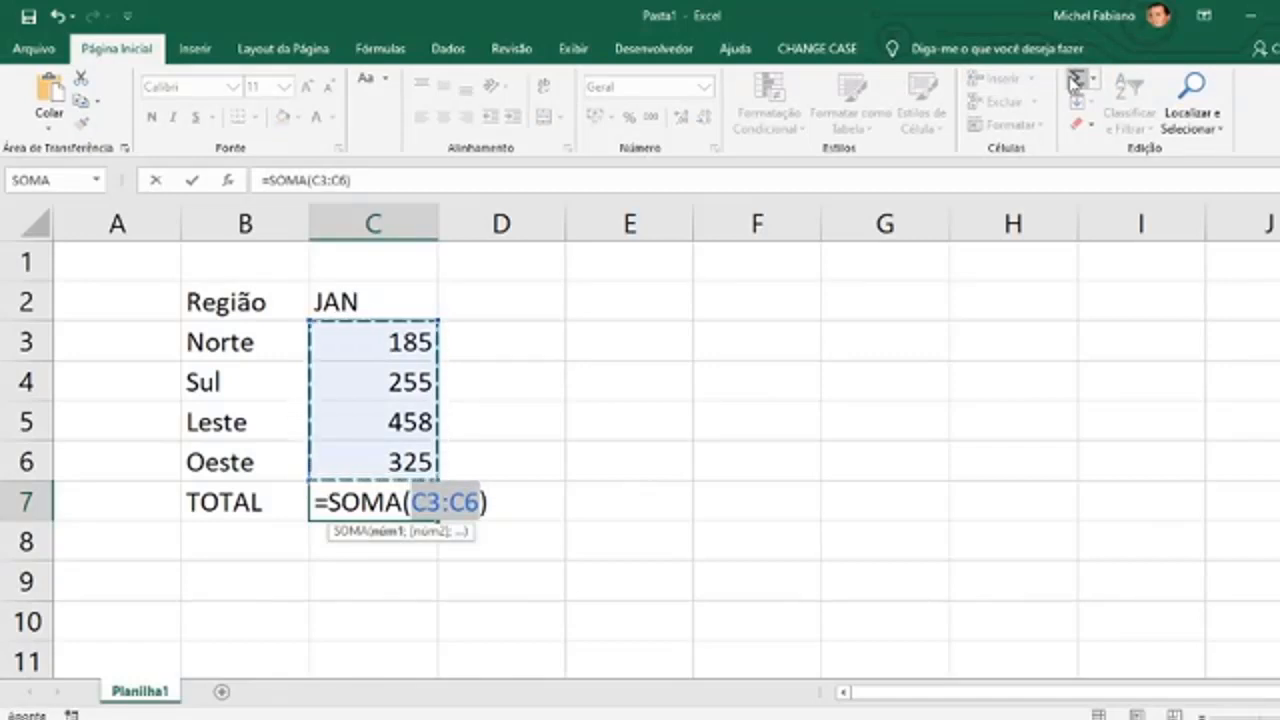
key("Return")
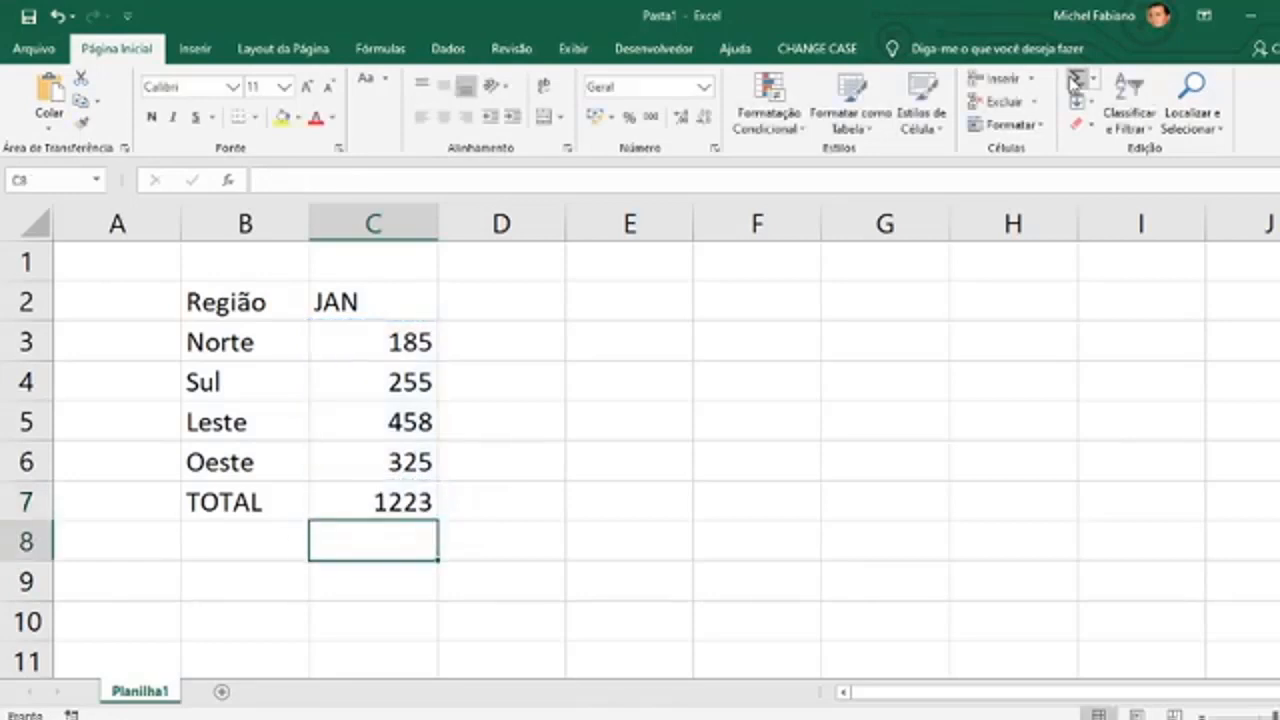
key("Up")
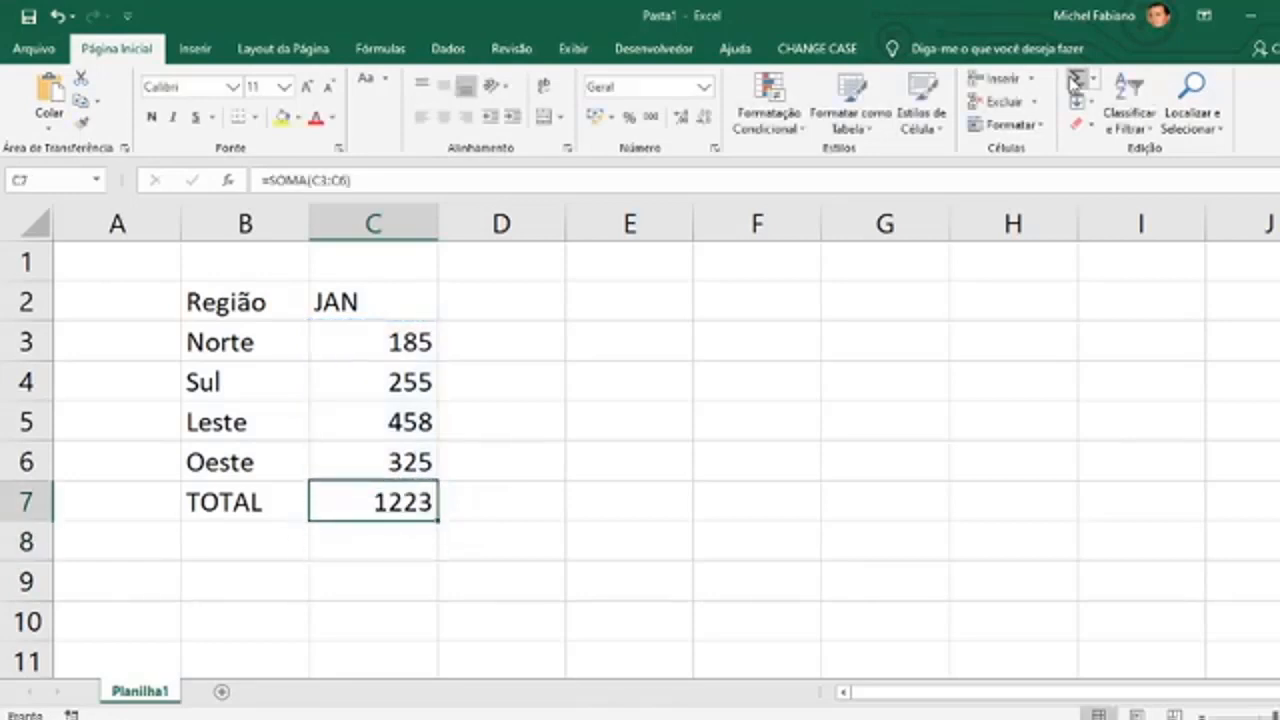
key("Delete")
Write the formula =SOMA(C3:C6) by hand in cell C7, and delete it again.
type("=SOMA(")
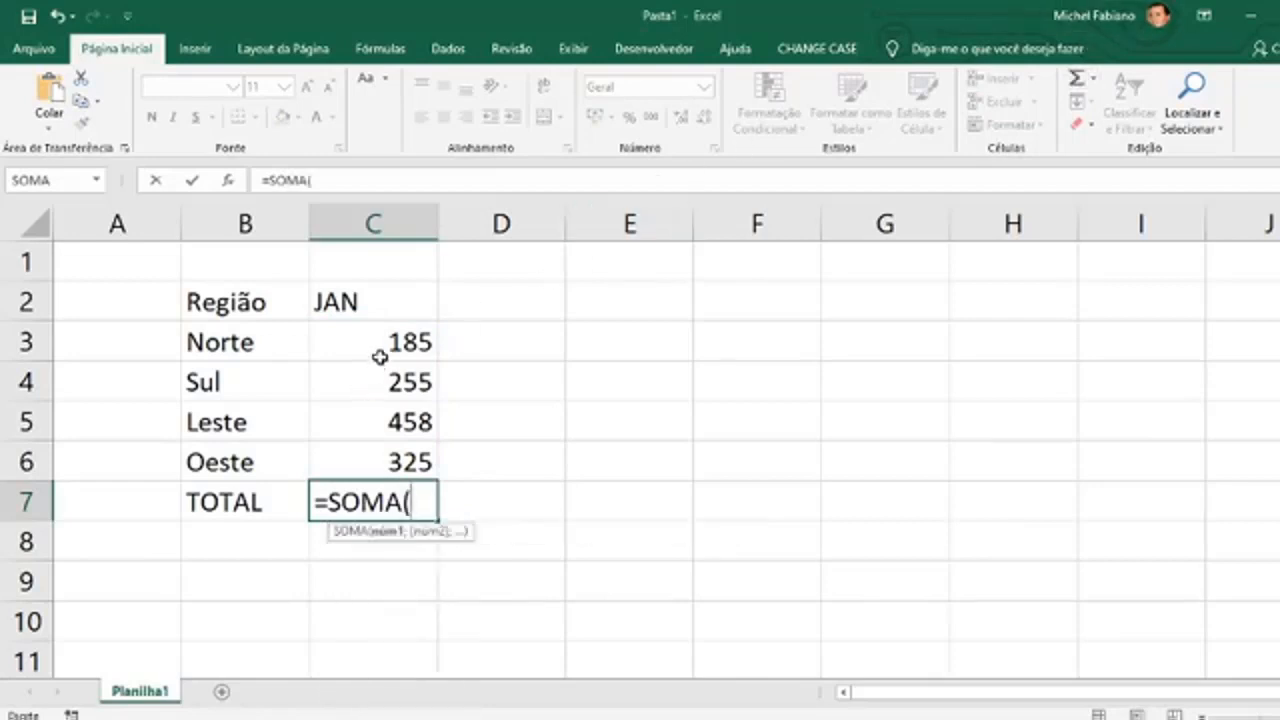
left_click_drag(380, 354, 380, 446)
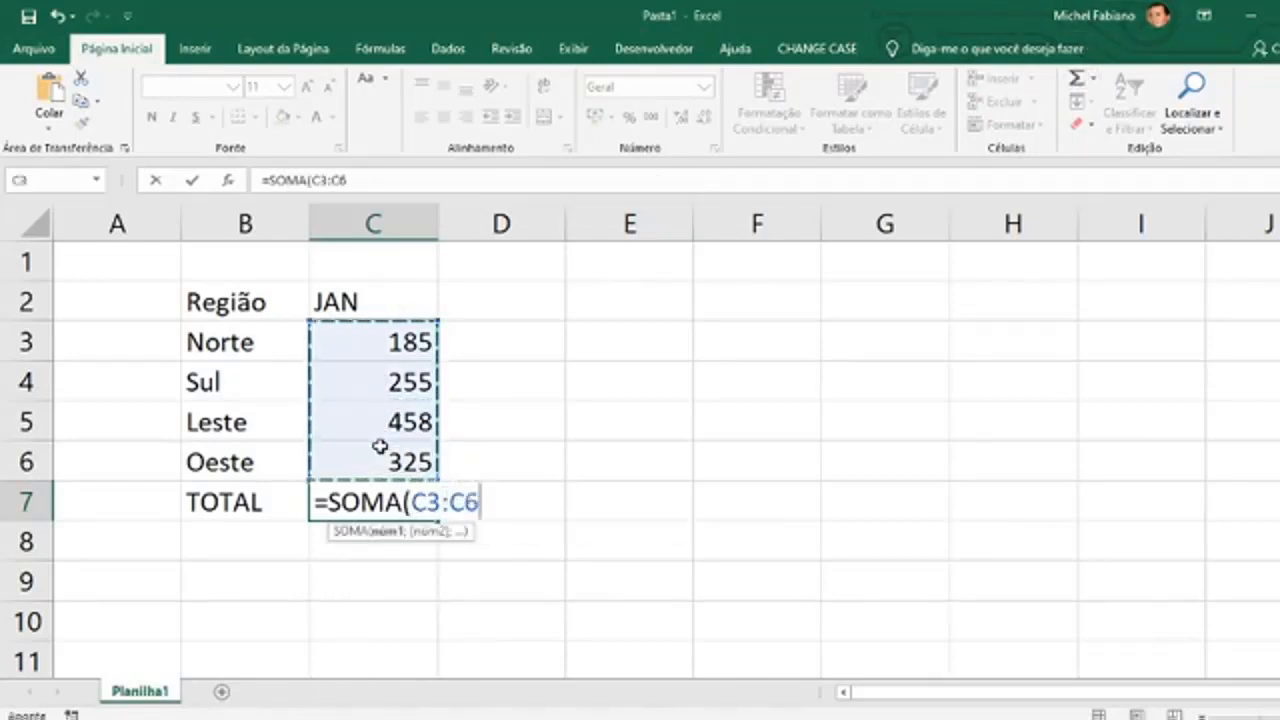
type(")")
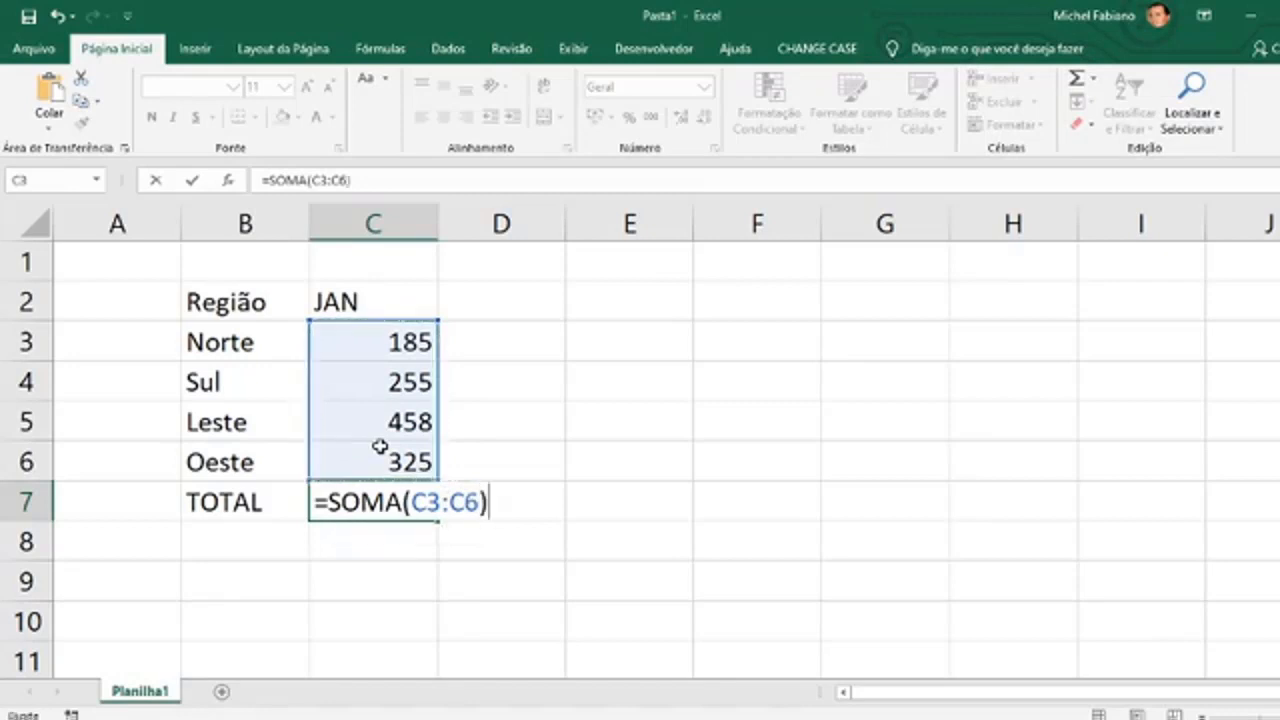
key("Return")
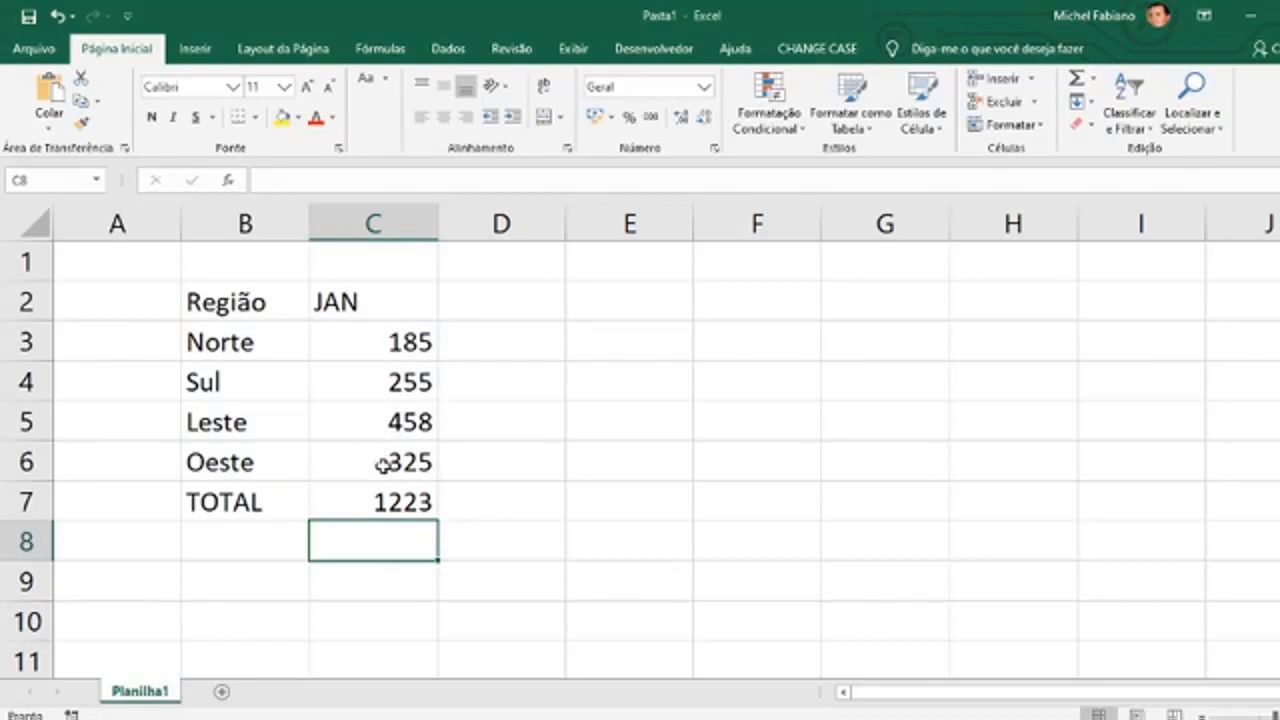
left_click(381, 494)
key("Delete")
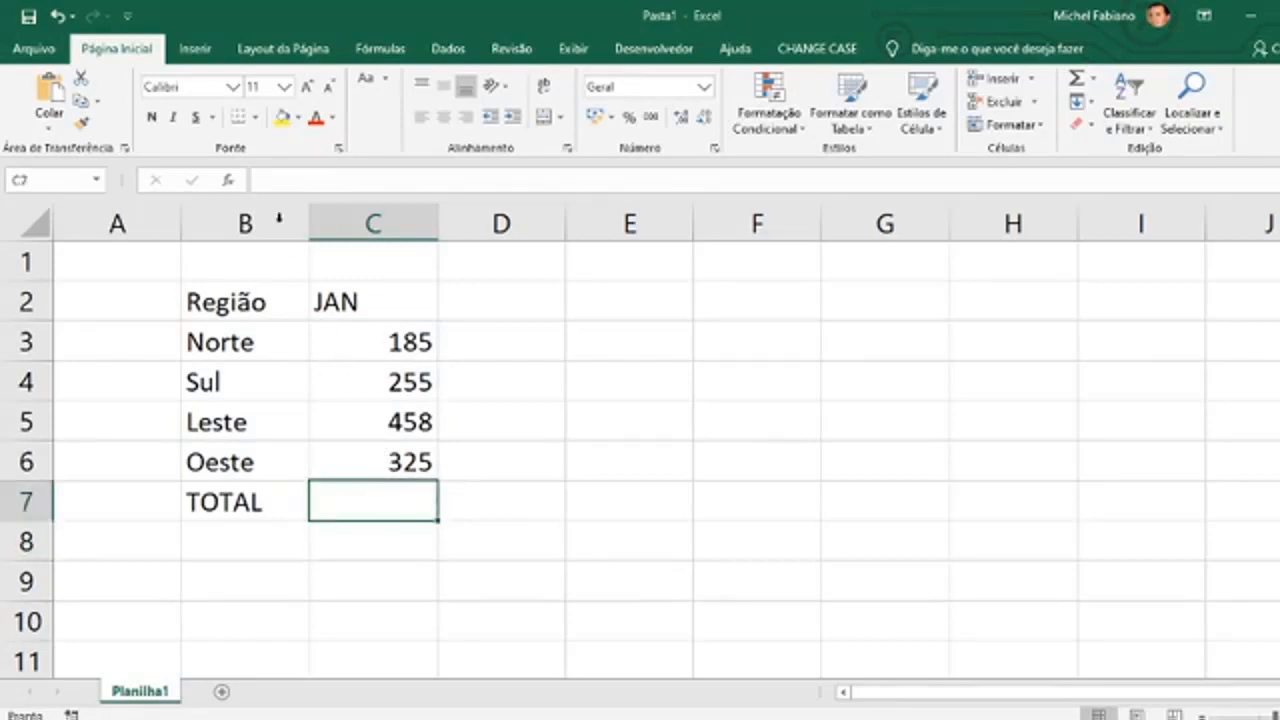
Search for SOMA with Insert Function and use it in cell C7 to add up the range C3:C6.
left_click(229, 188)
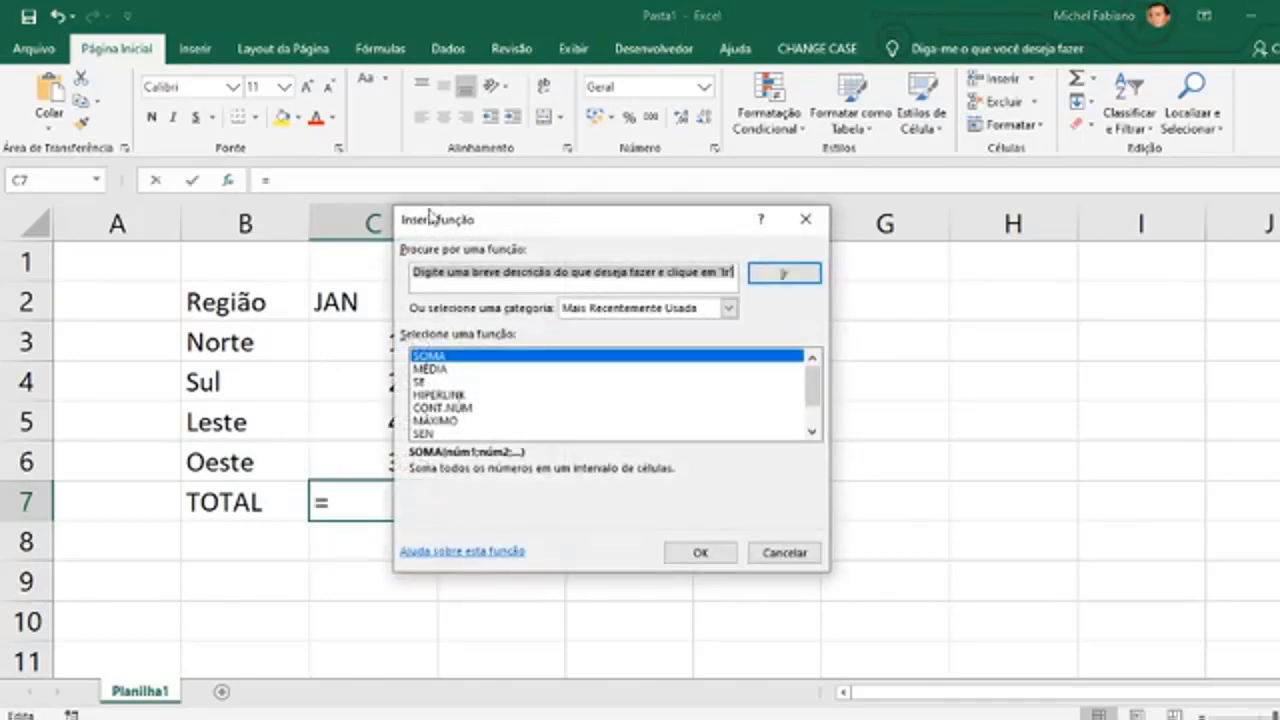
type("SOMA")
left_click(786, 273)
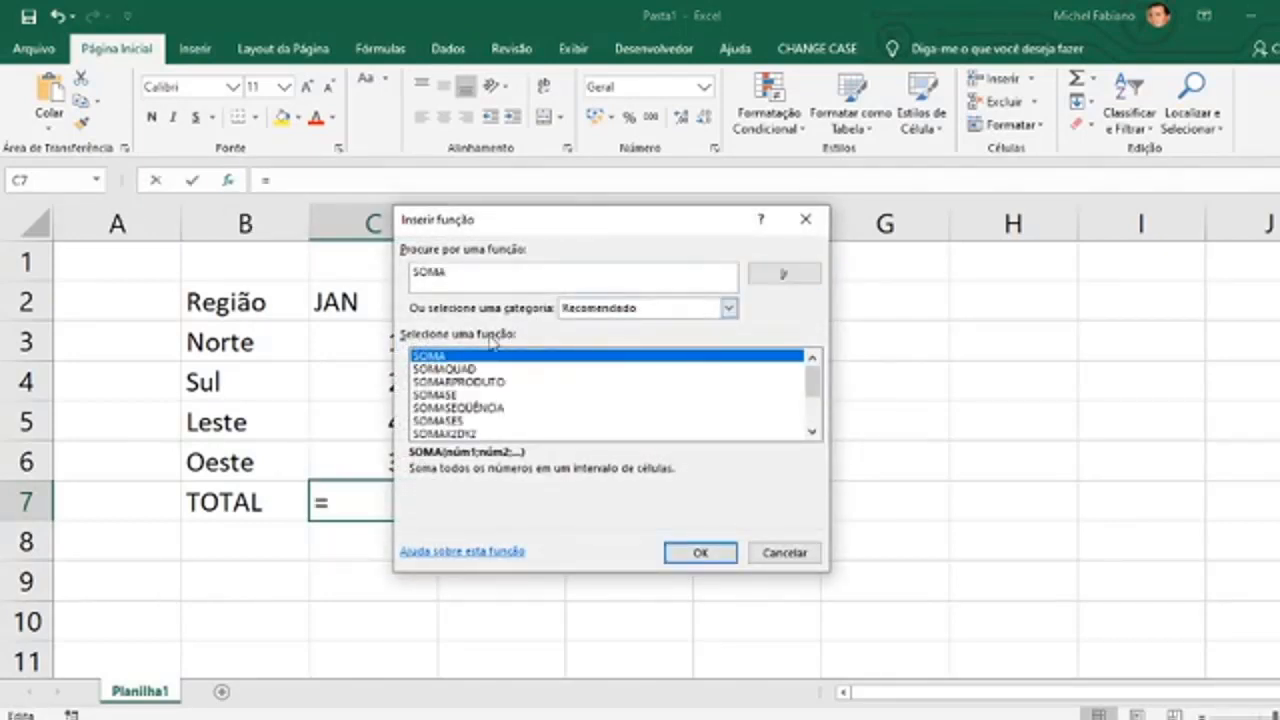
double_click(448, 356)
left_click_drag(400, 340, 400, 452)
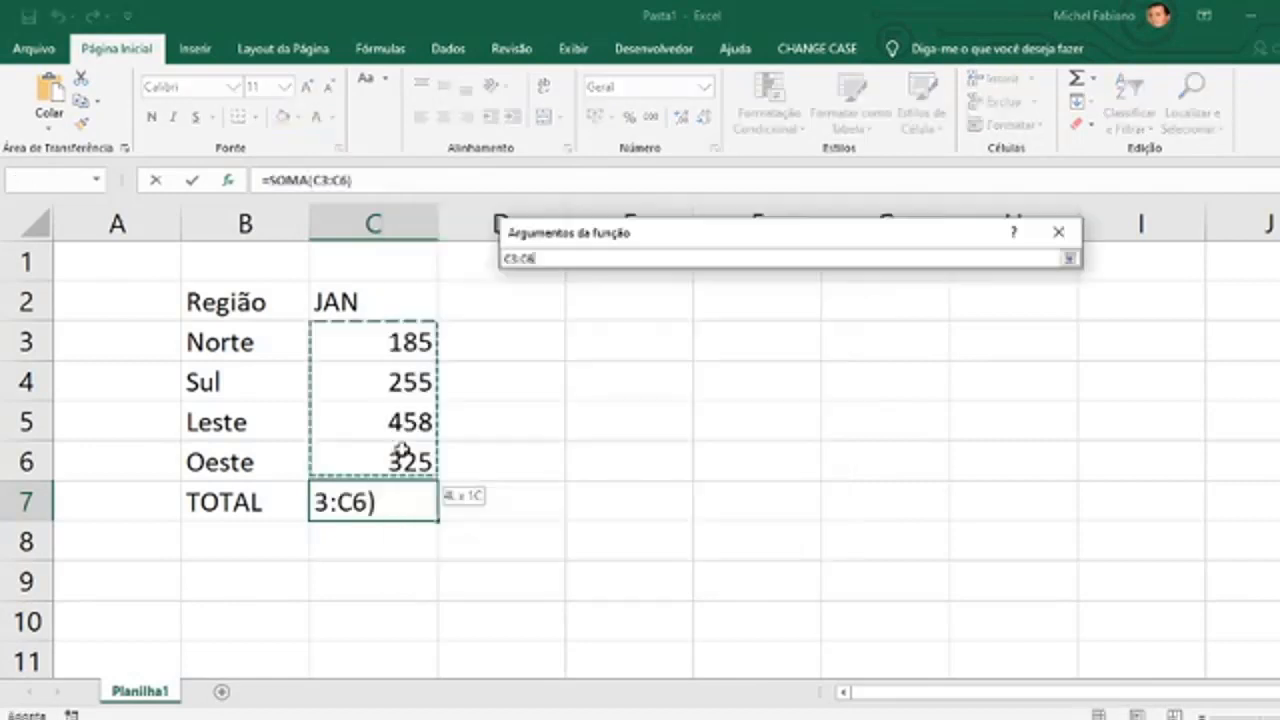
key("Return")
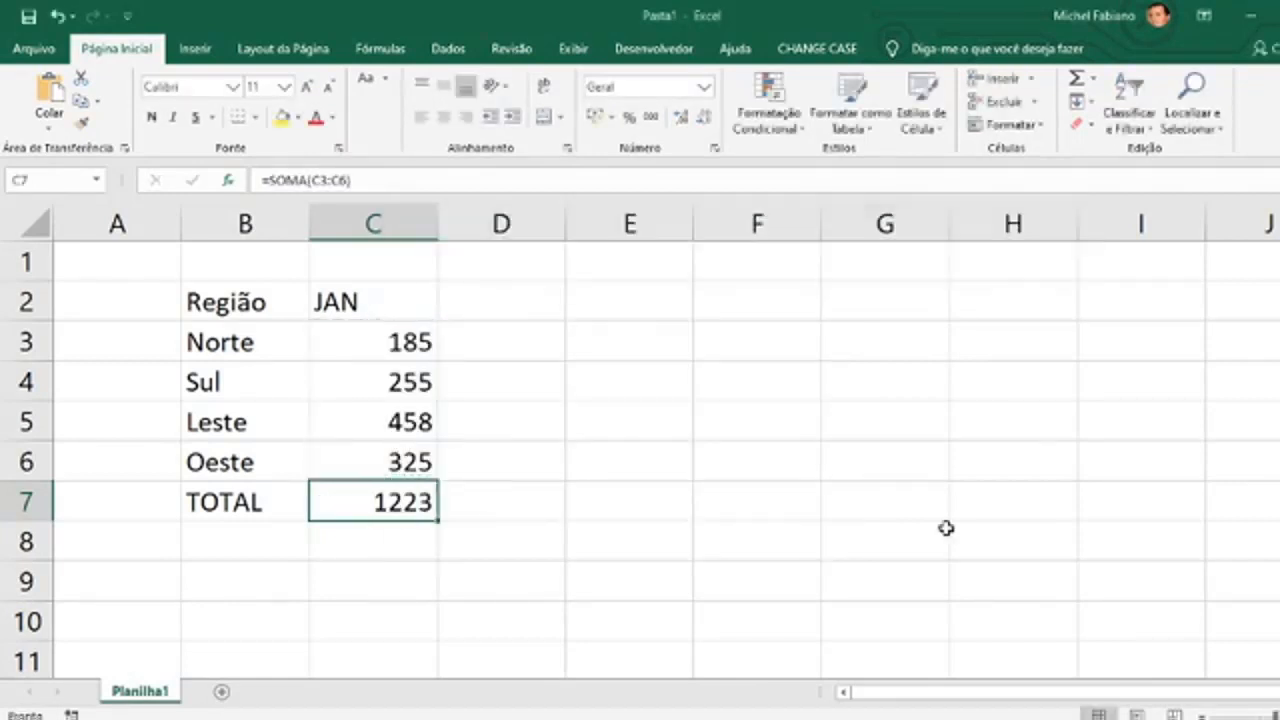
left_click(521, 489)
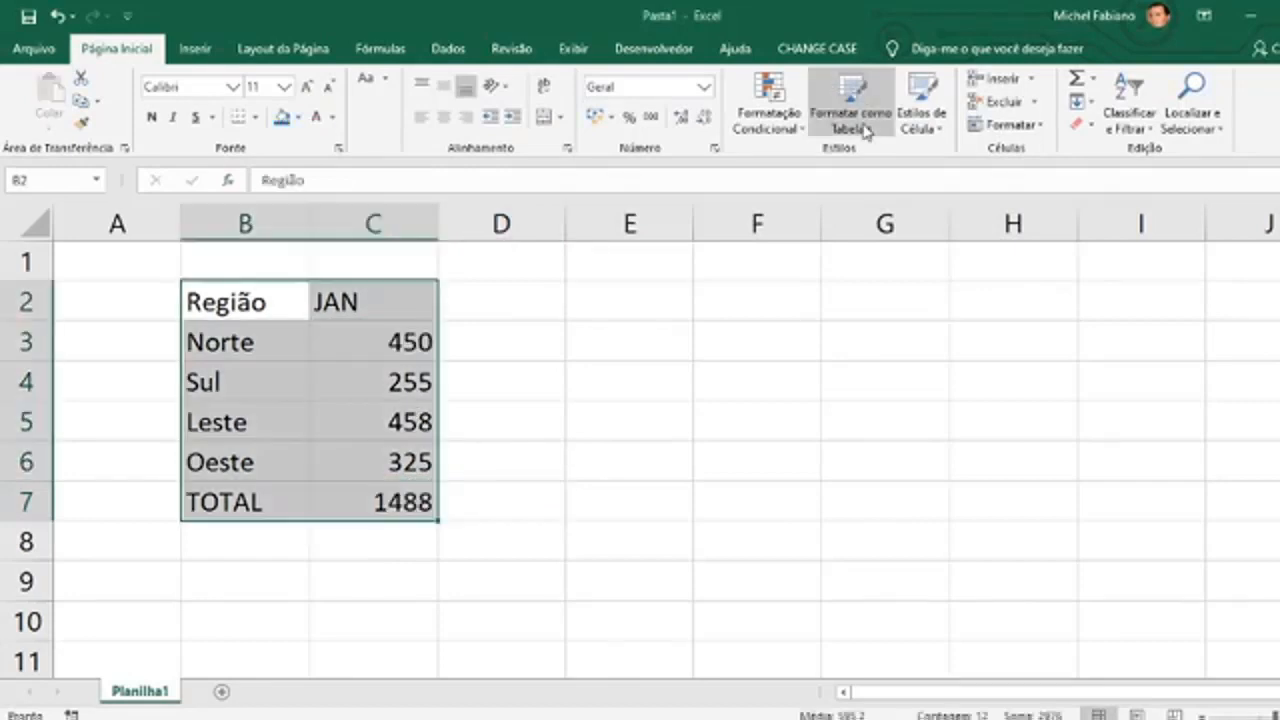
Format the range B2:C7 as a table with headers, using a light blue table style with a solid header row.
left_click(849, 118)
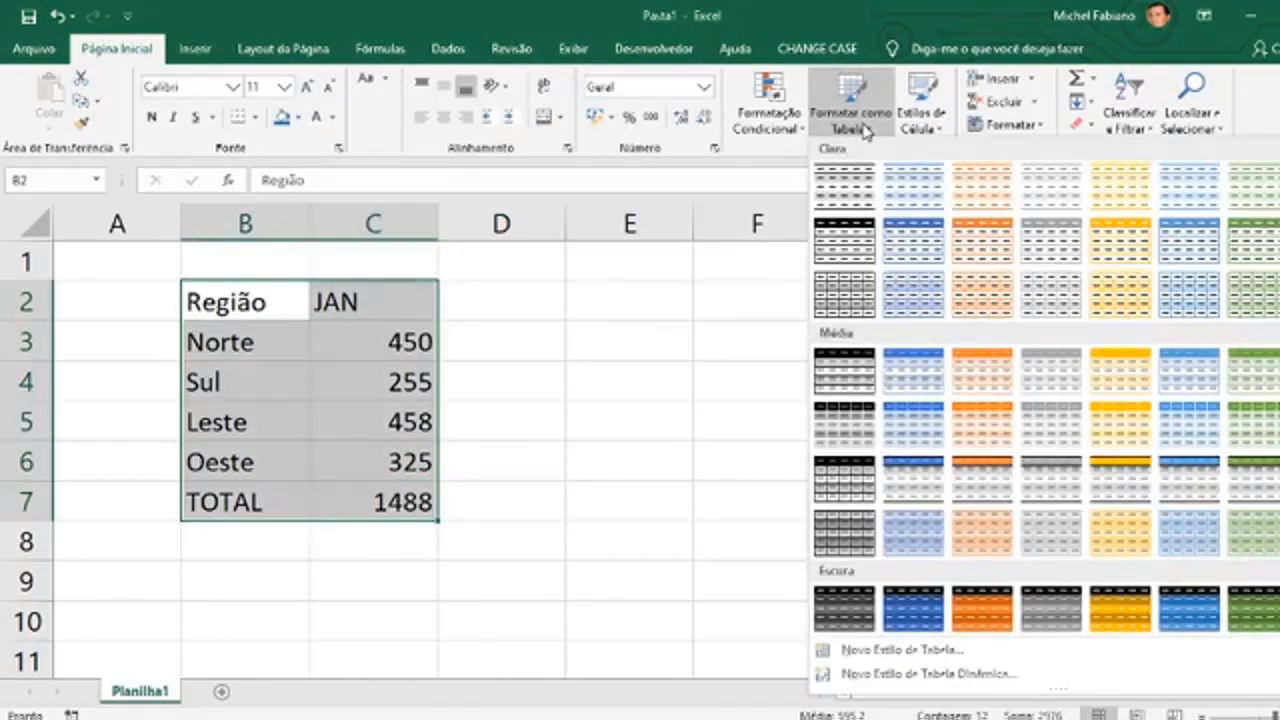
left_click(913, 233)
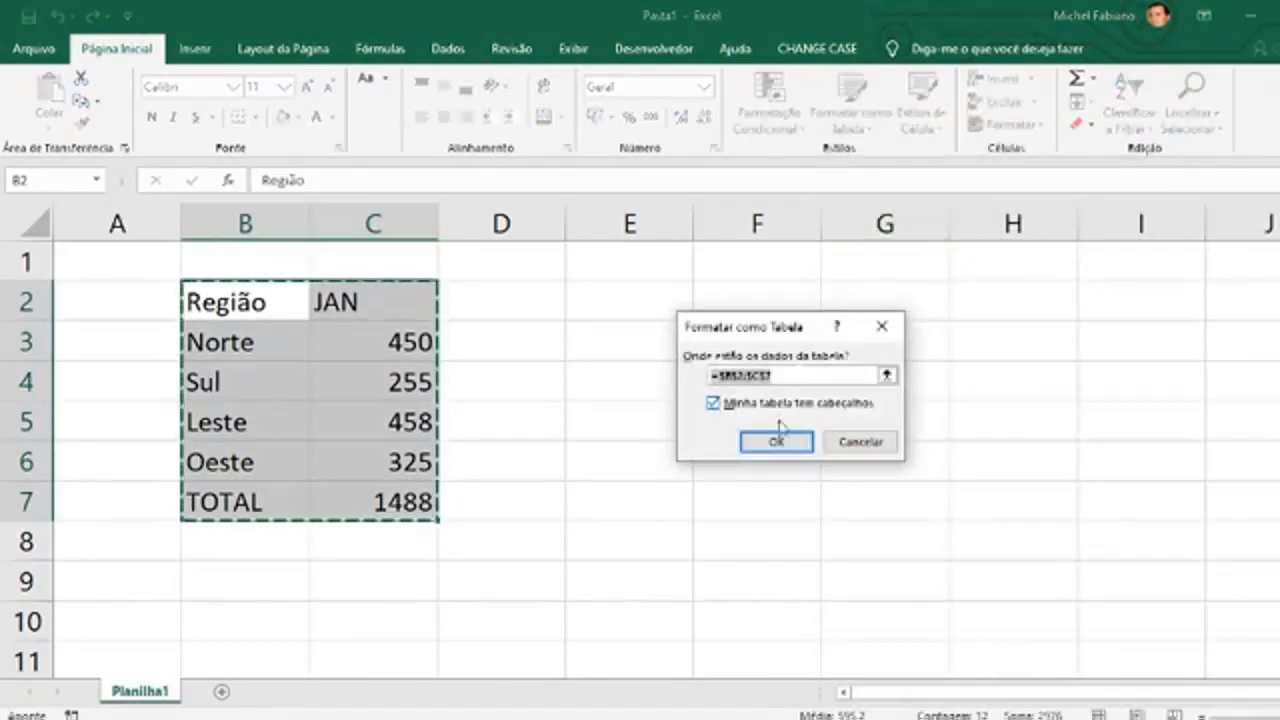
left_click(777, 440)
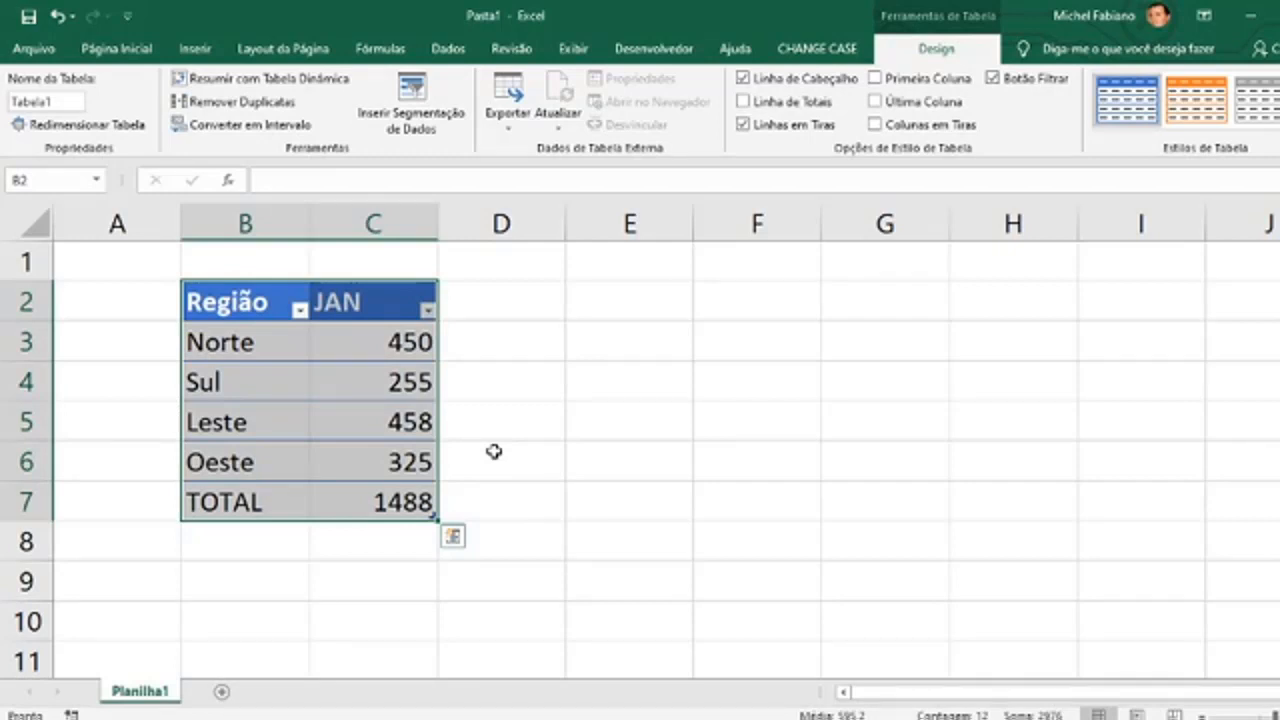
Convert the region table in B2:C7 back to a normal range.
left_click_drag(257, 494, 343, 500)
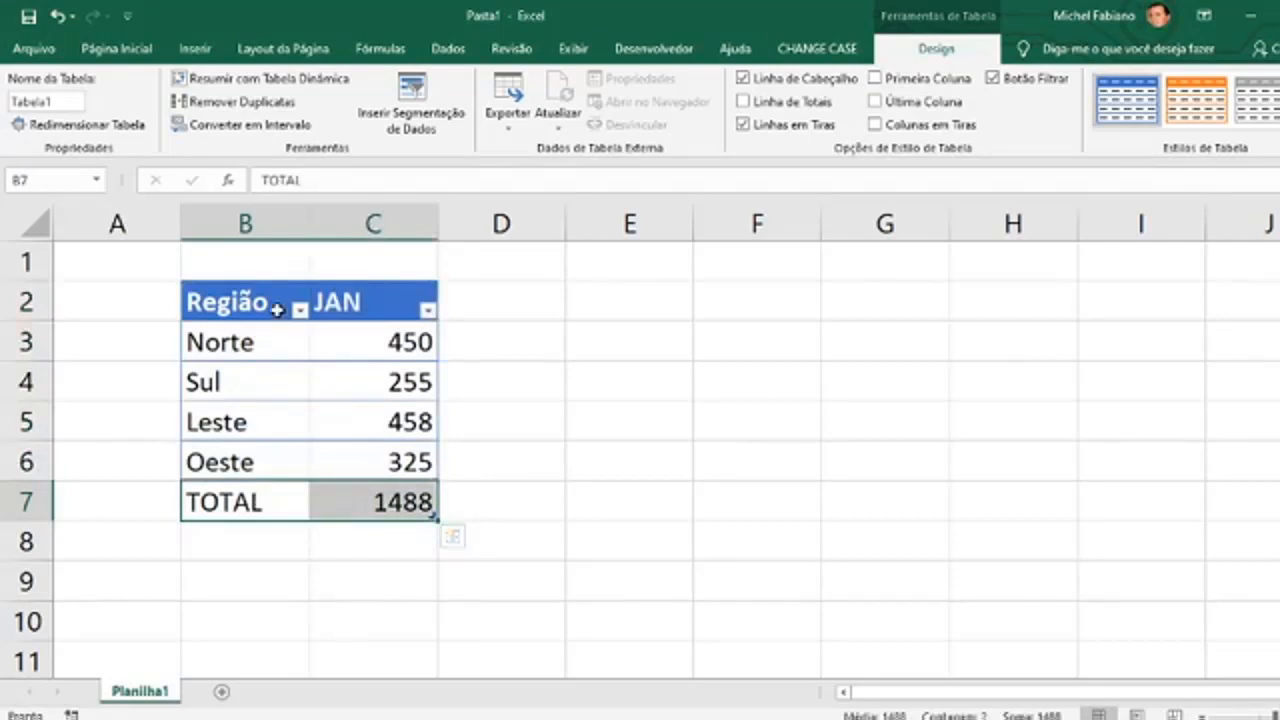
left_click_drag(294, 302, 372, 487)
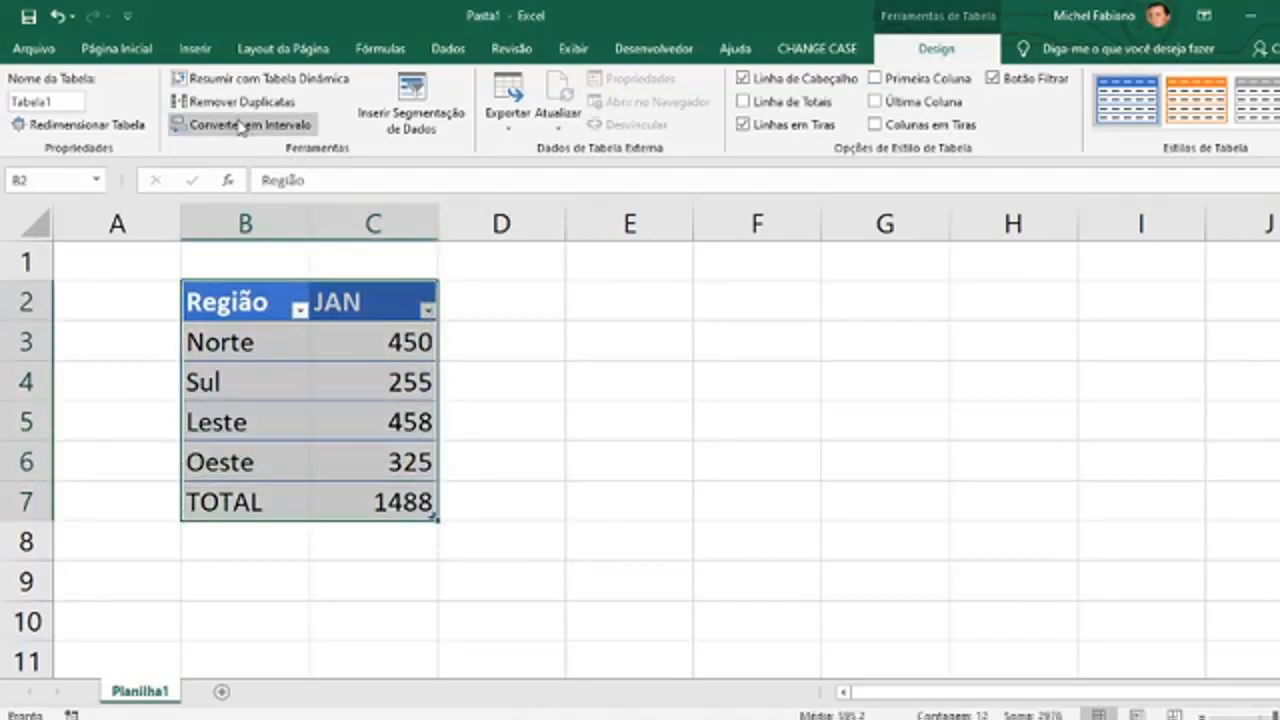
left_click(241, 125)
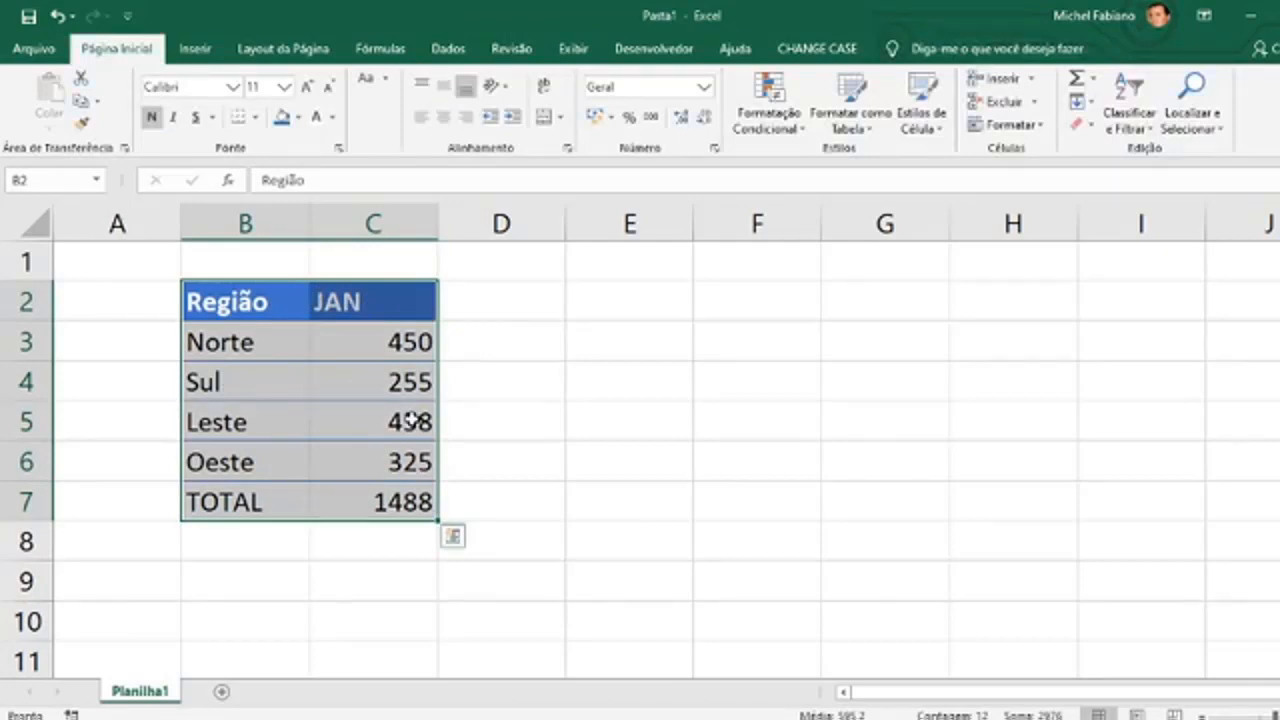
Change the font of the whole table B2:C7 to Arial Narrow.
left_click(203, 57)
left_click(129, 58)
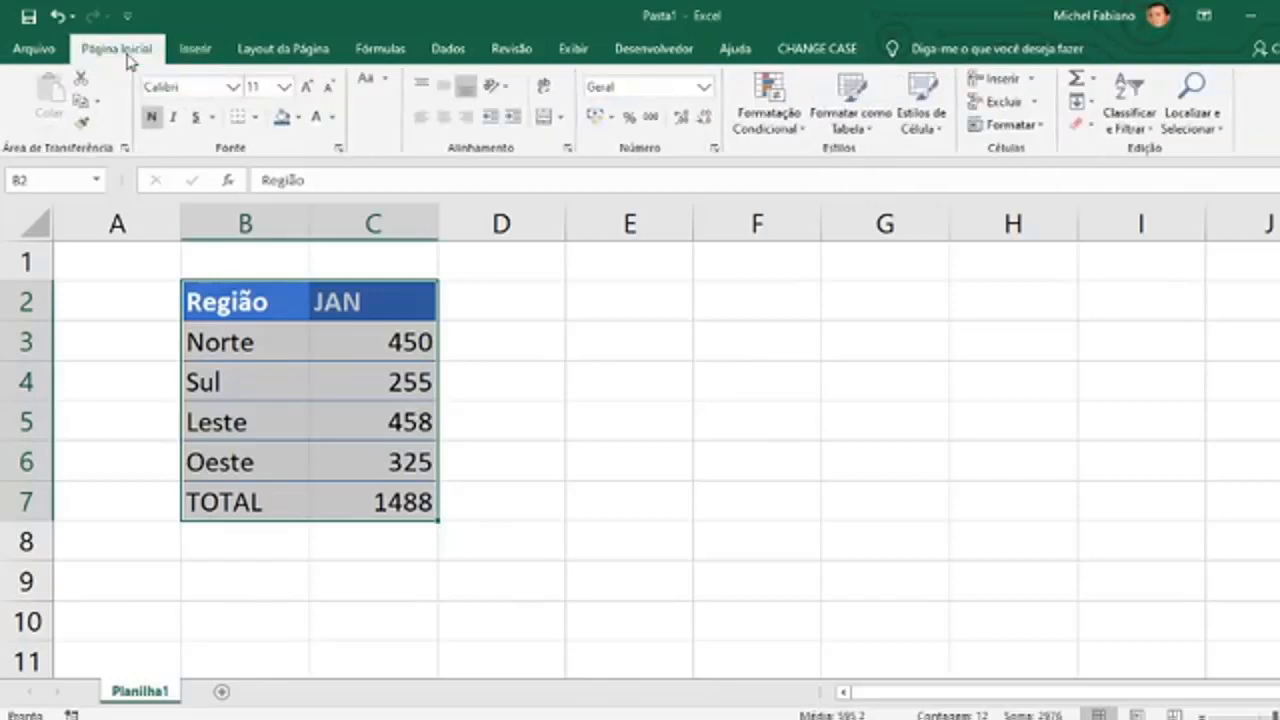
left_click(232, 87)
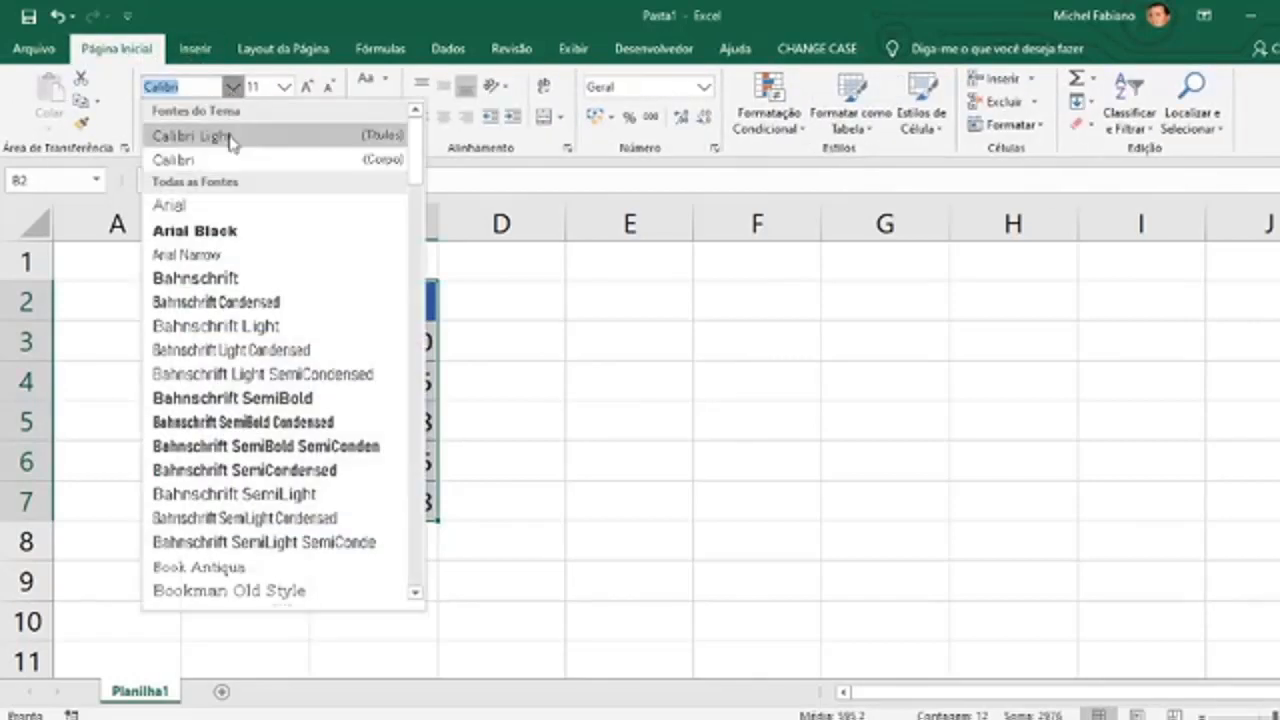
left_click(252, 253)
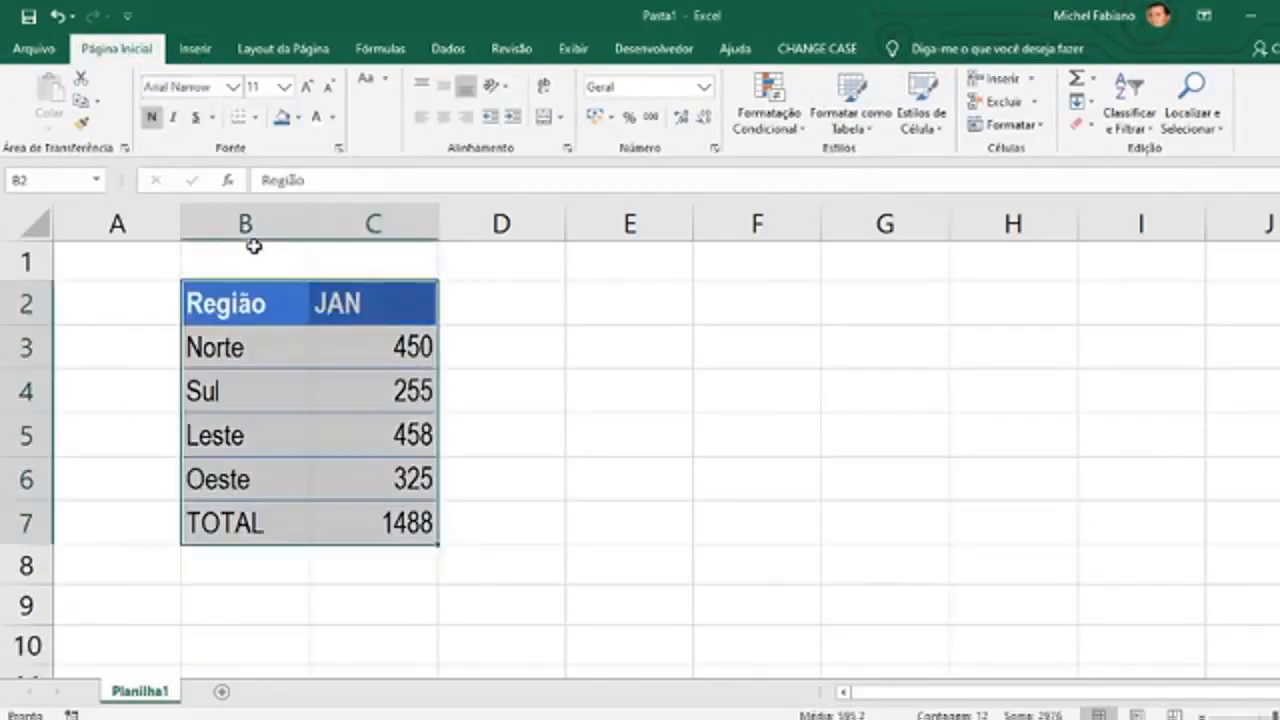
left_click(524, 338)
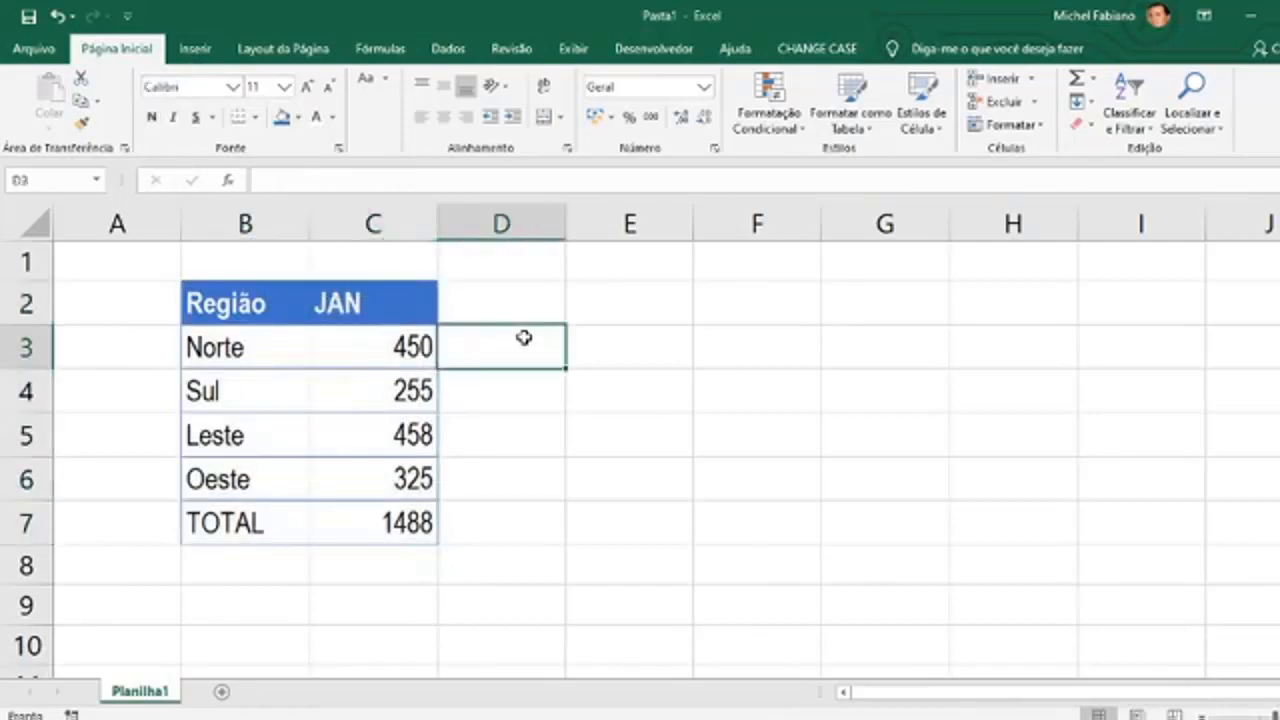
Insert a 2D clustered column chart from the range B2:C6, leaving out the TOTAL row.
left_click_drag(260, 303, 398, 473)
left_click(192, 50)
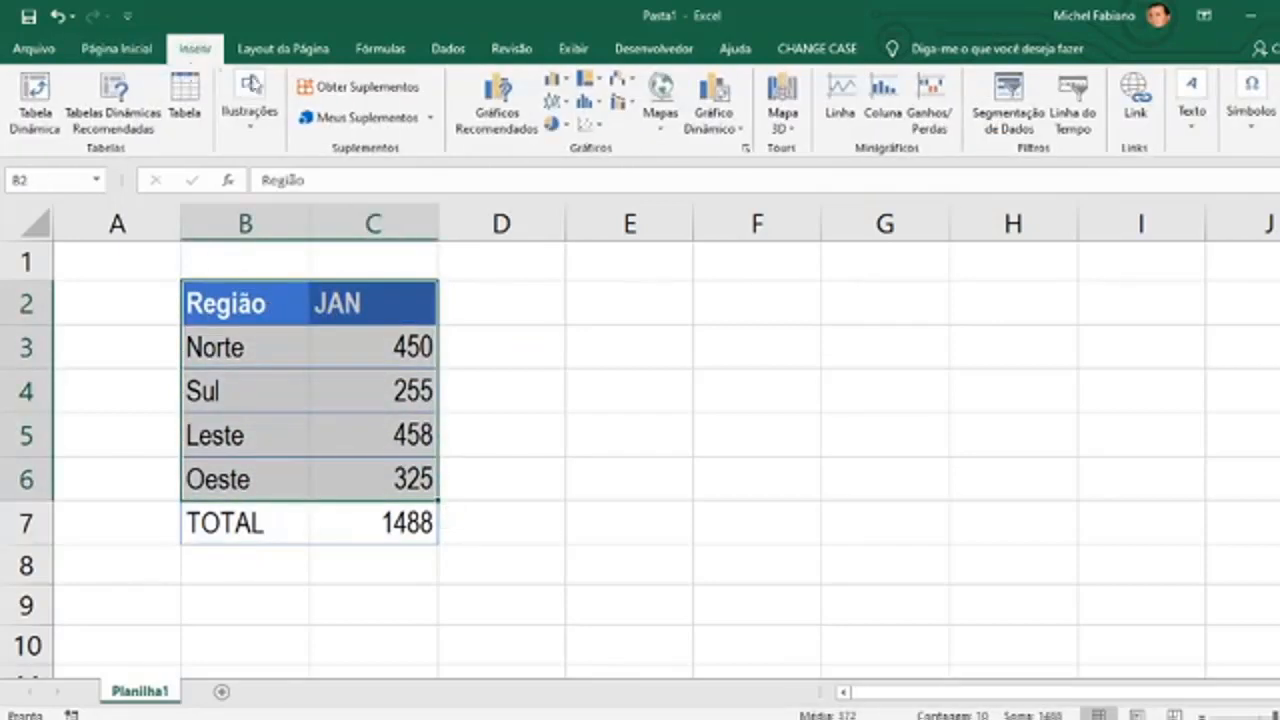
left_click(489, 108)
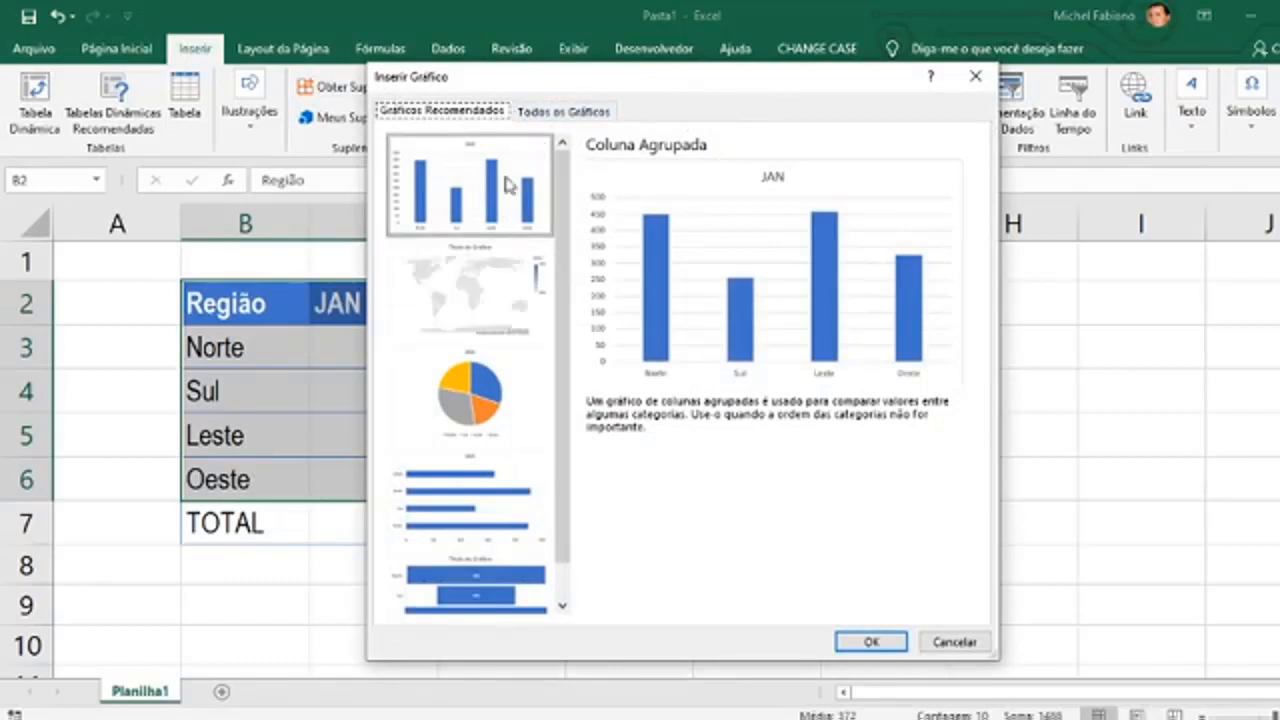
left_click(957, 643)
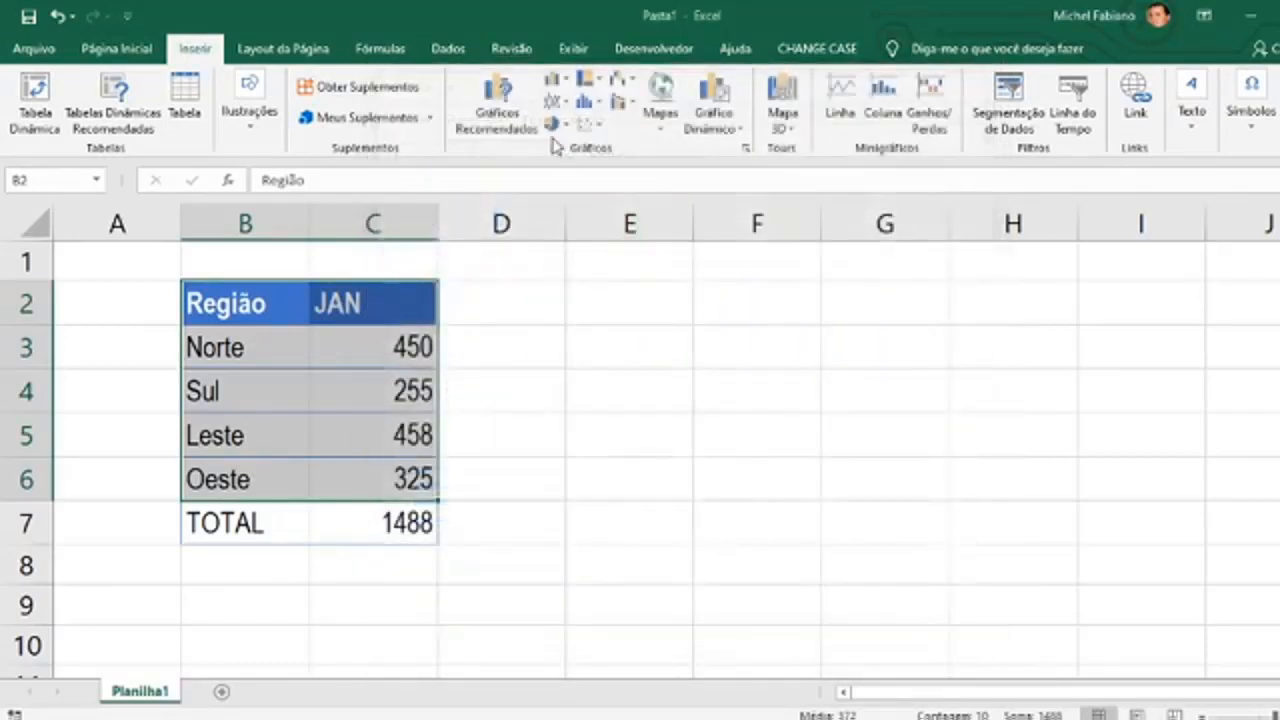
left_click(565, 83)
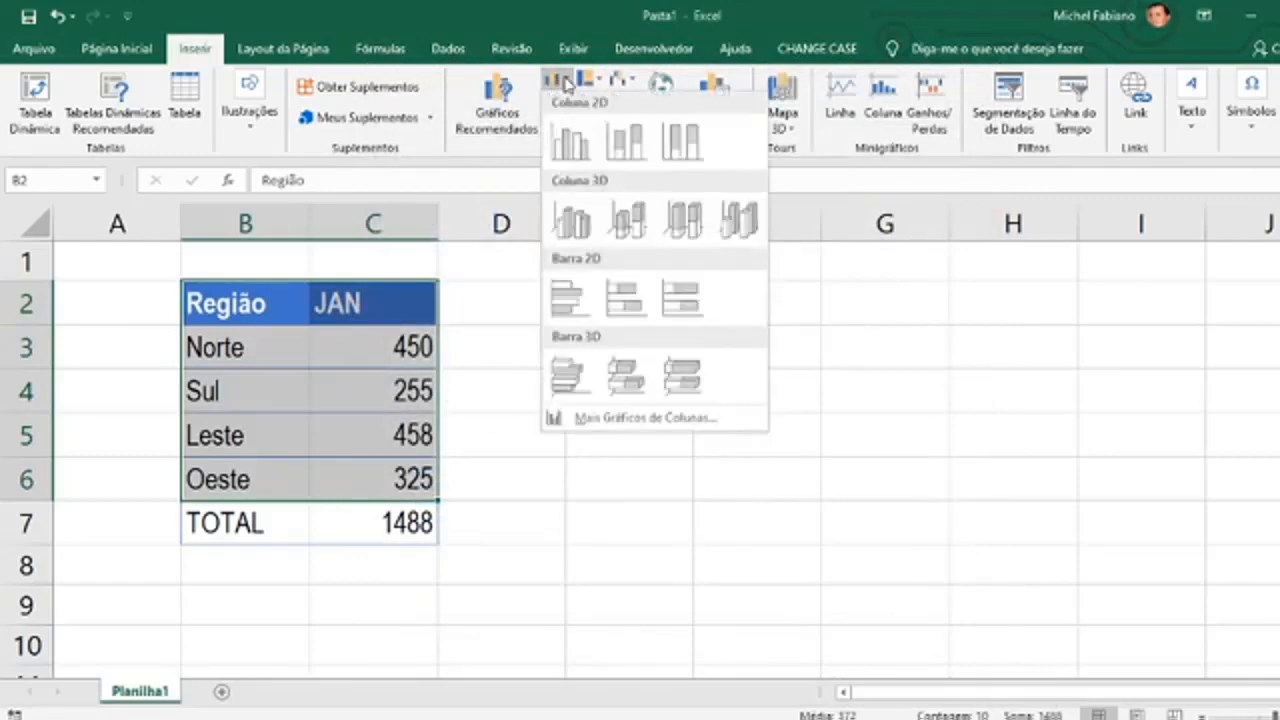
left_click(571, 138)
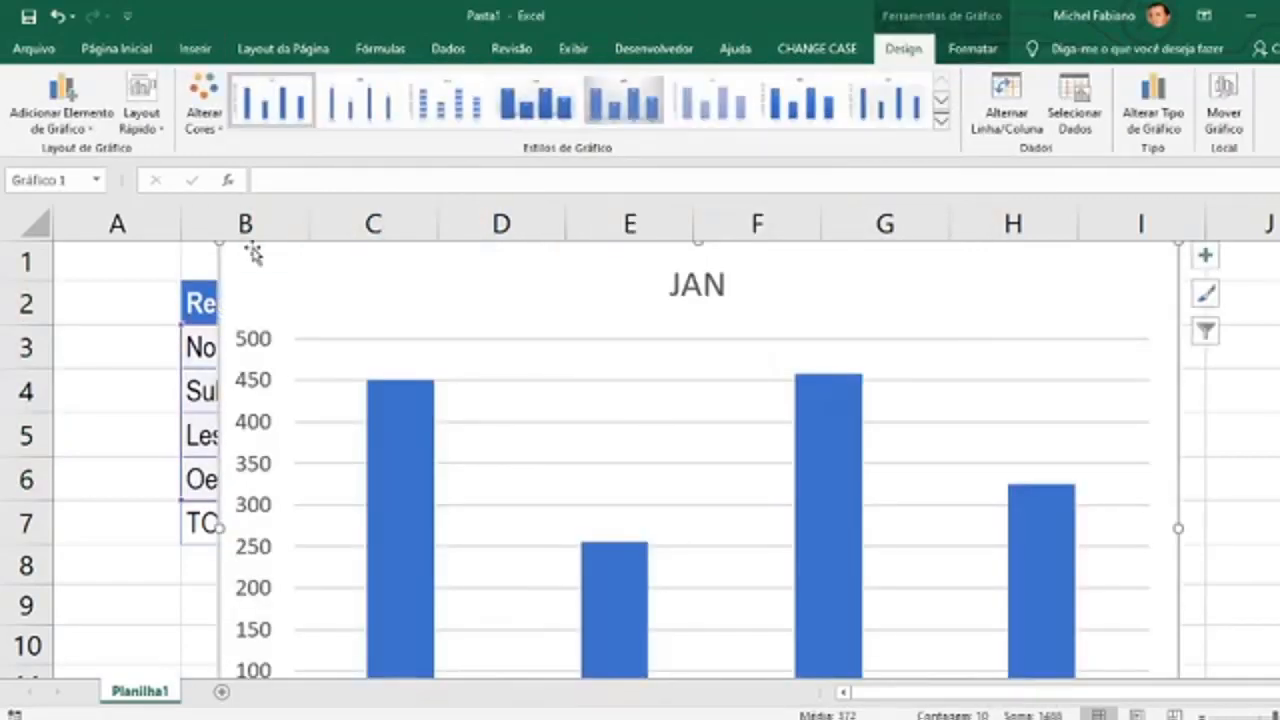
Shrink the JAN chart and place it beside the table, spanning about columns D to H and rows 1 to 8.
left_click_drag(220, 243, 538, 252)
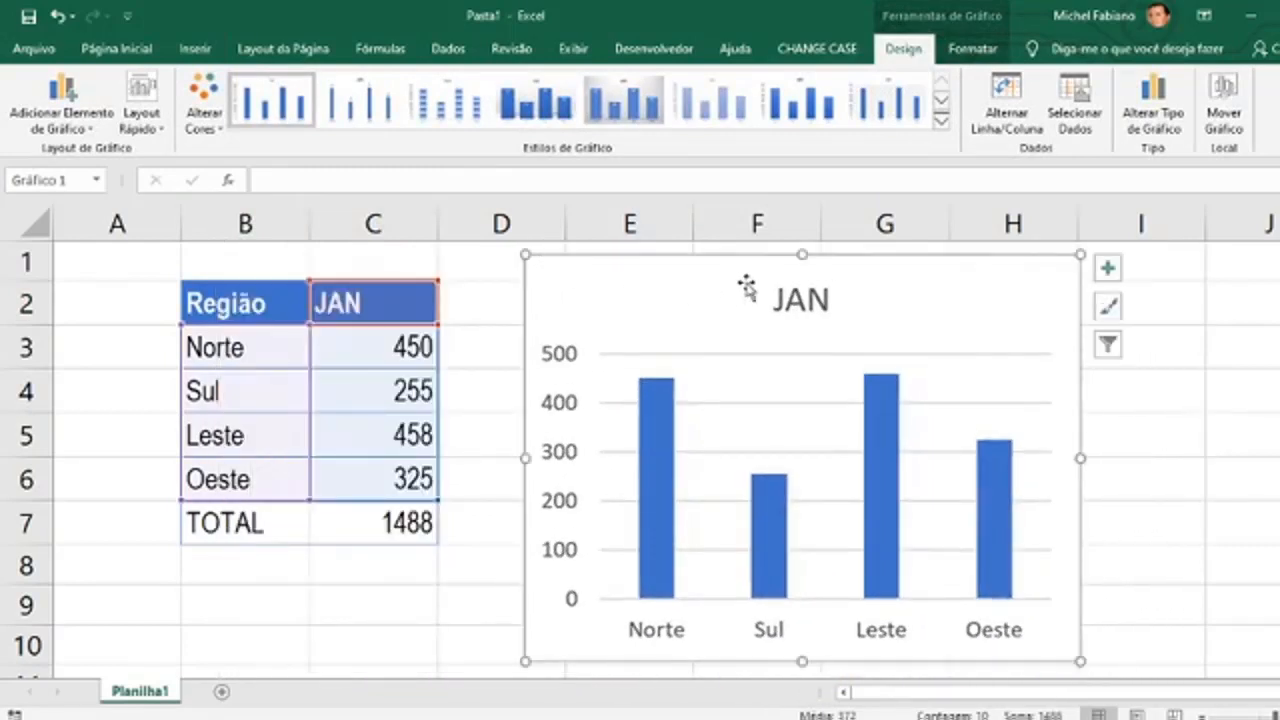
left_click_drag(802, 257, 837, 257)
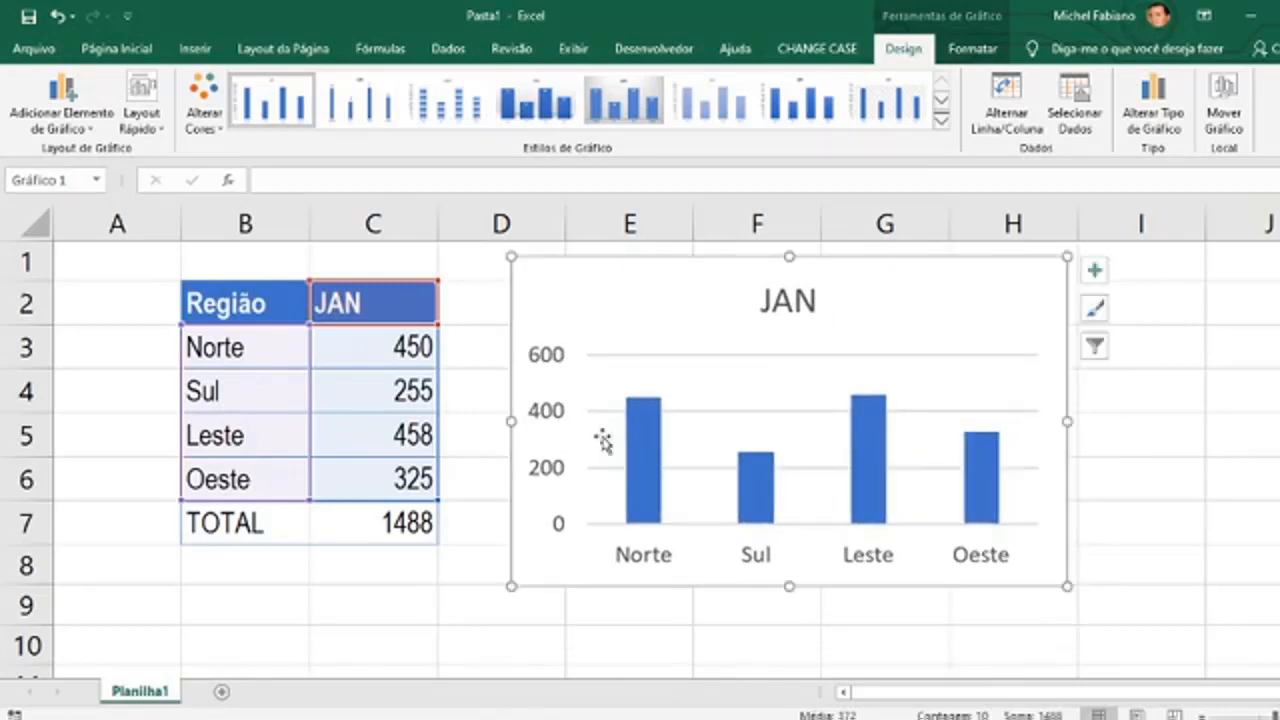
key("Escape")
Try several chart styles and apply the one with a grey gradient background and white value labels inside the columns.
left_click(709, 434)
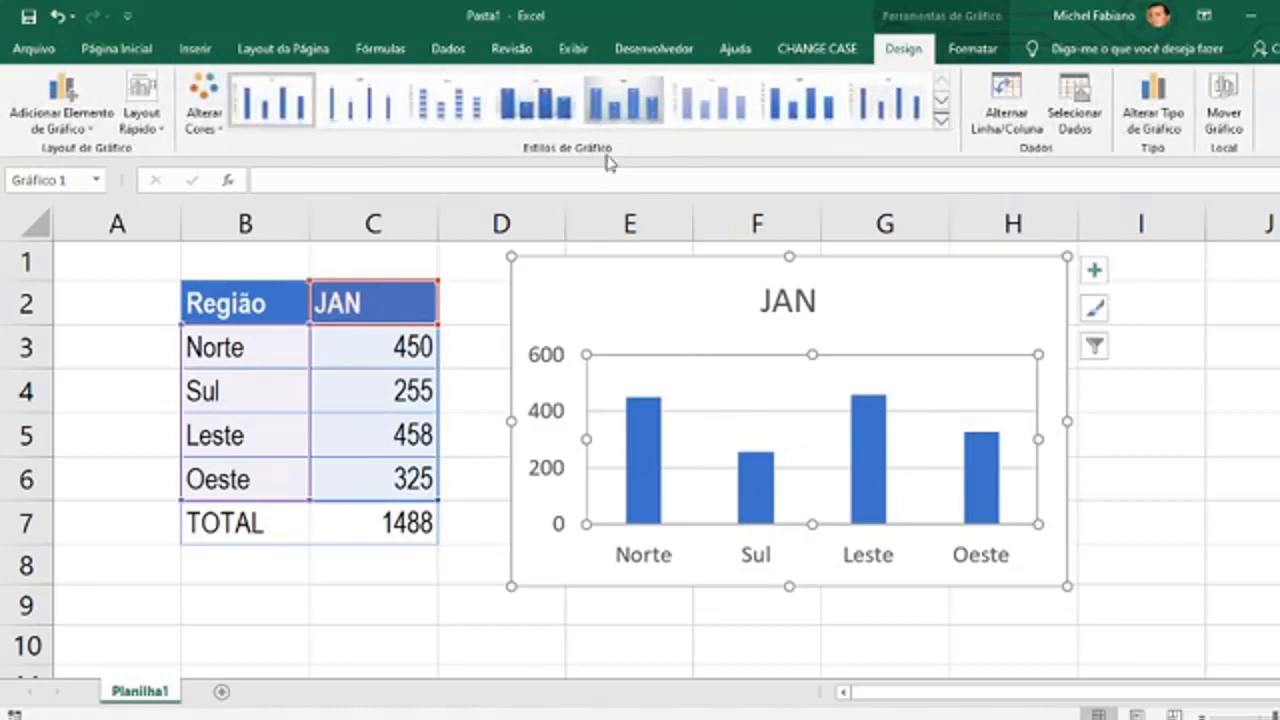
left_click(543, 116)
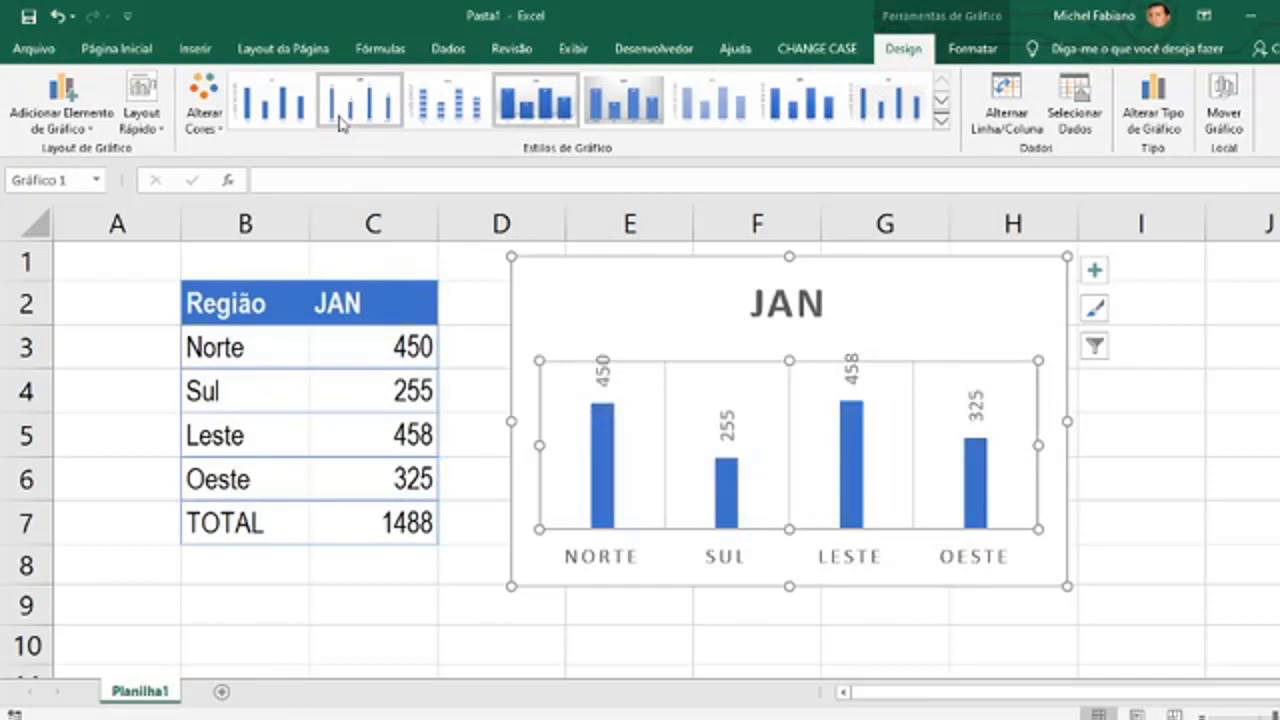
left_click(272, 105)
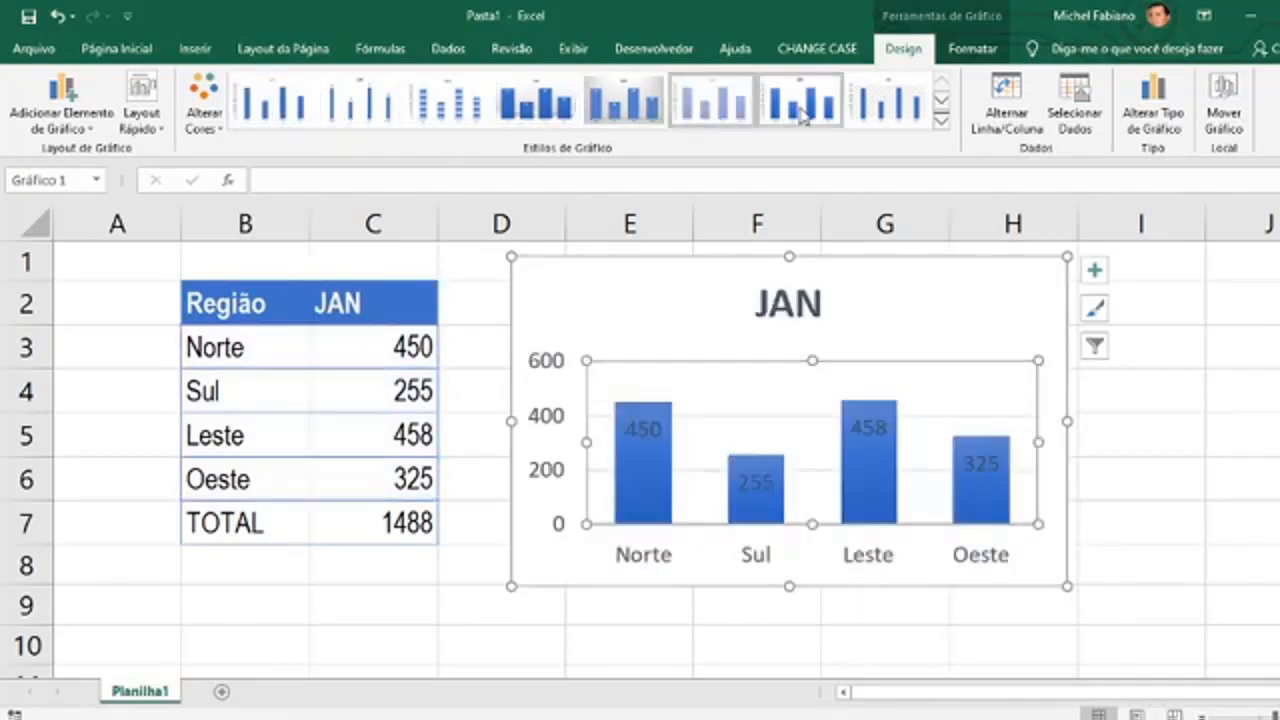
left_click(871, 106)
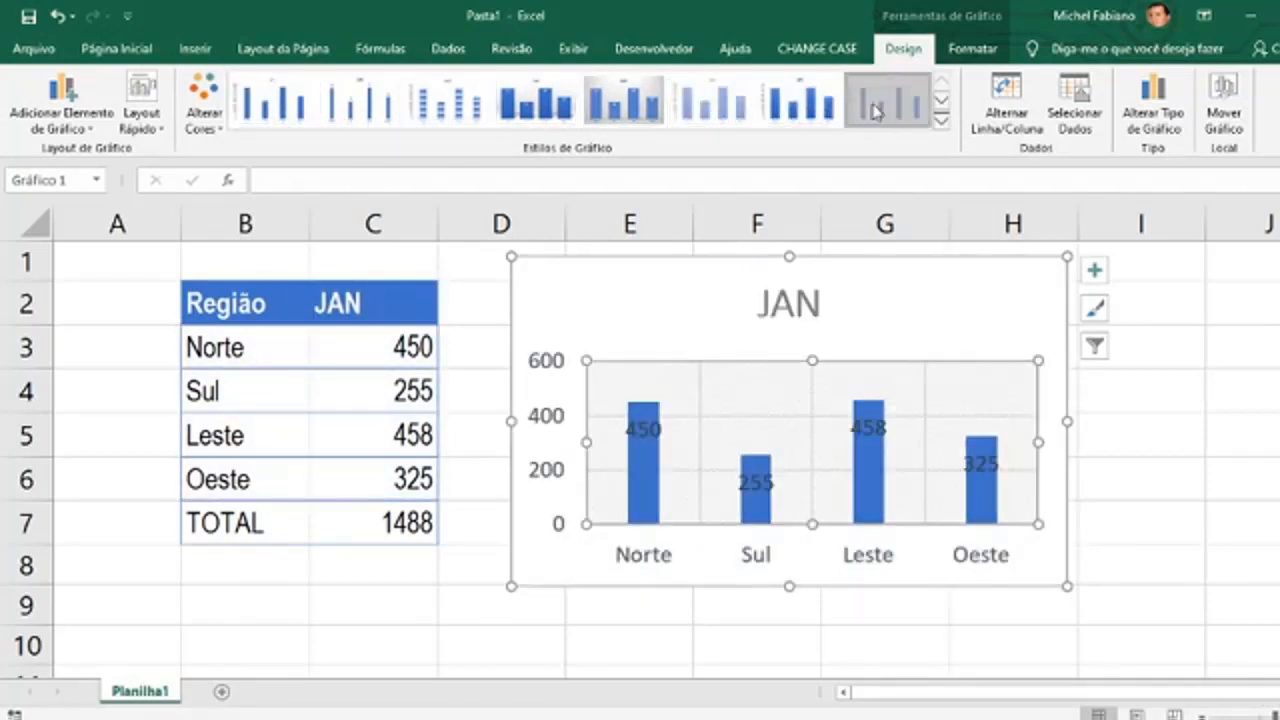
left_click(624, 103)
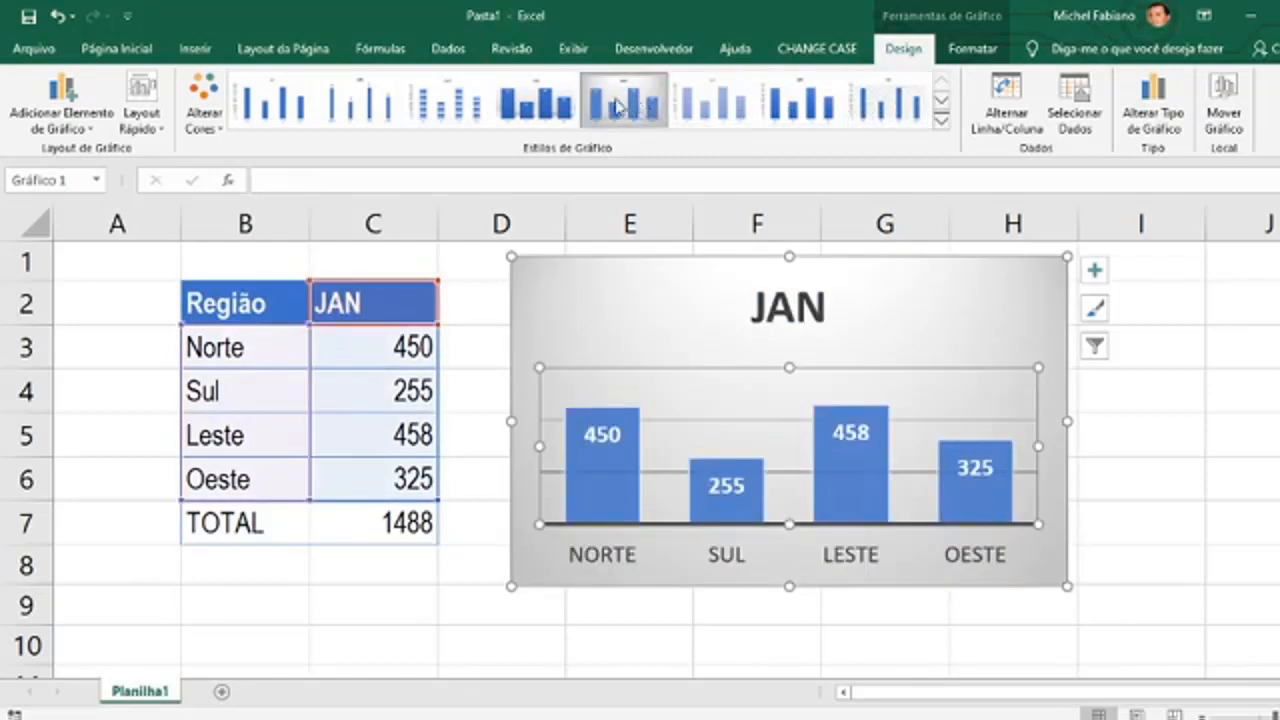
Recolour the chart with the monochromatic gold palette and apply the quick layout with a legend under the title and value labels above the columns.
left_click(203, 128)
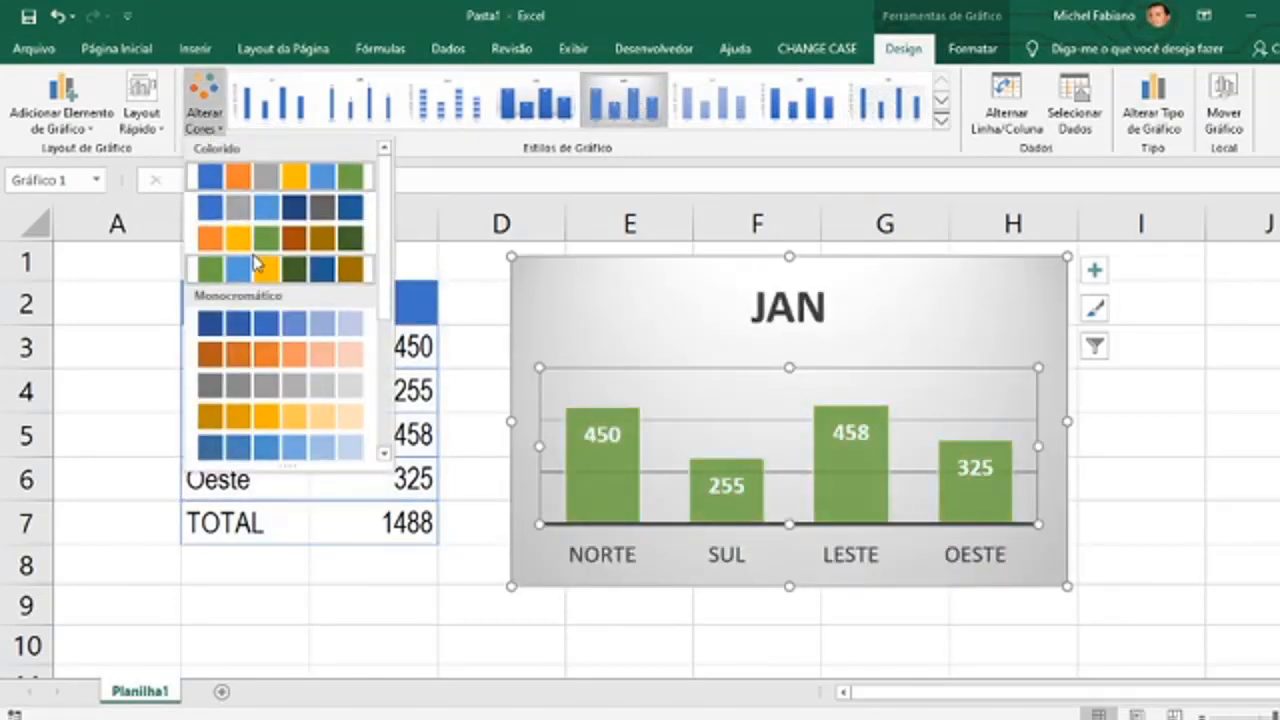
left_click(320, 428)
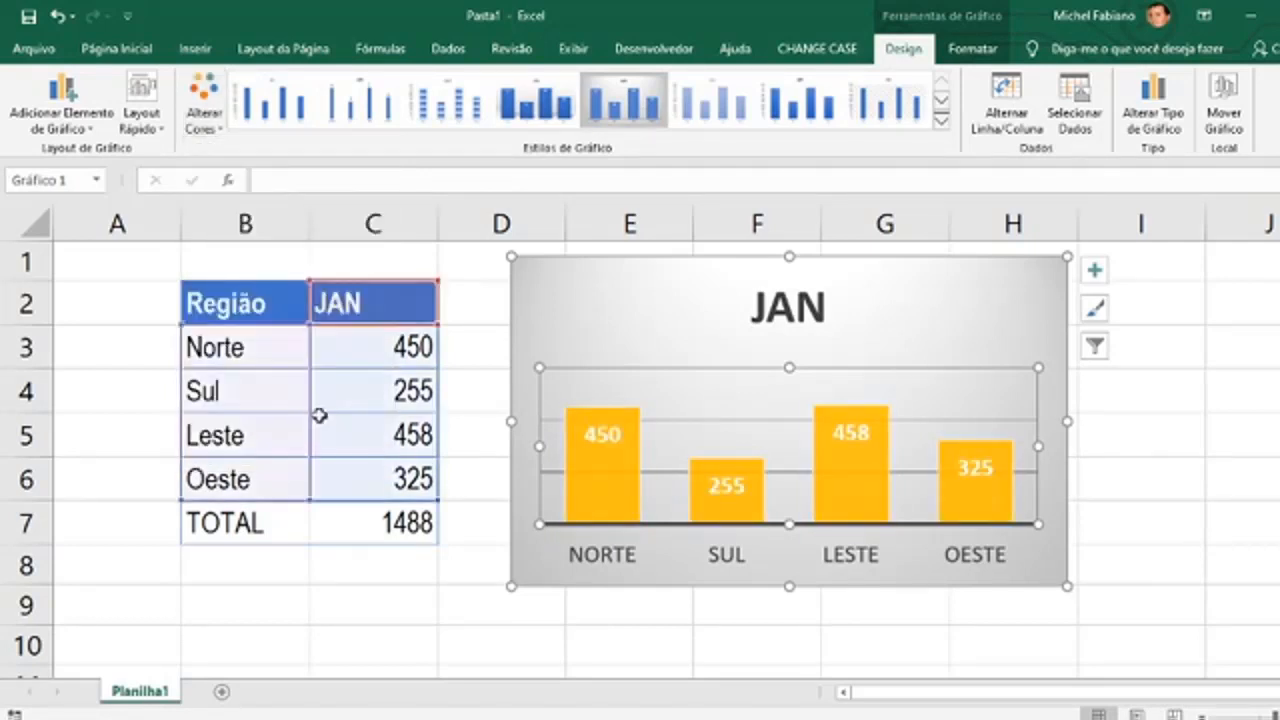
left_click(141, 120)
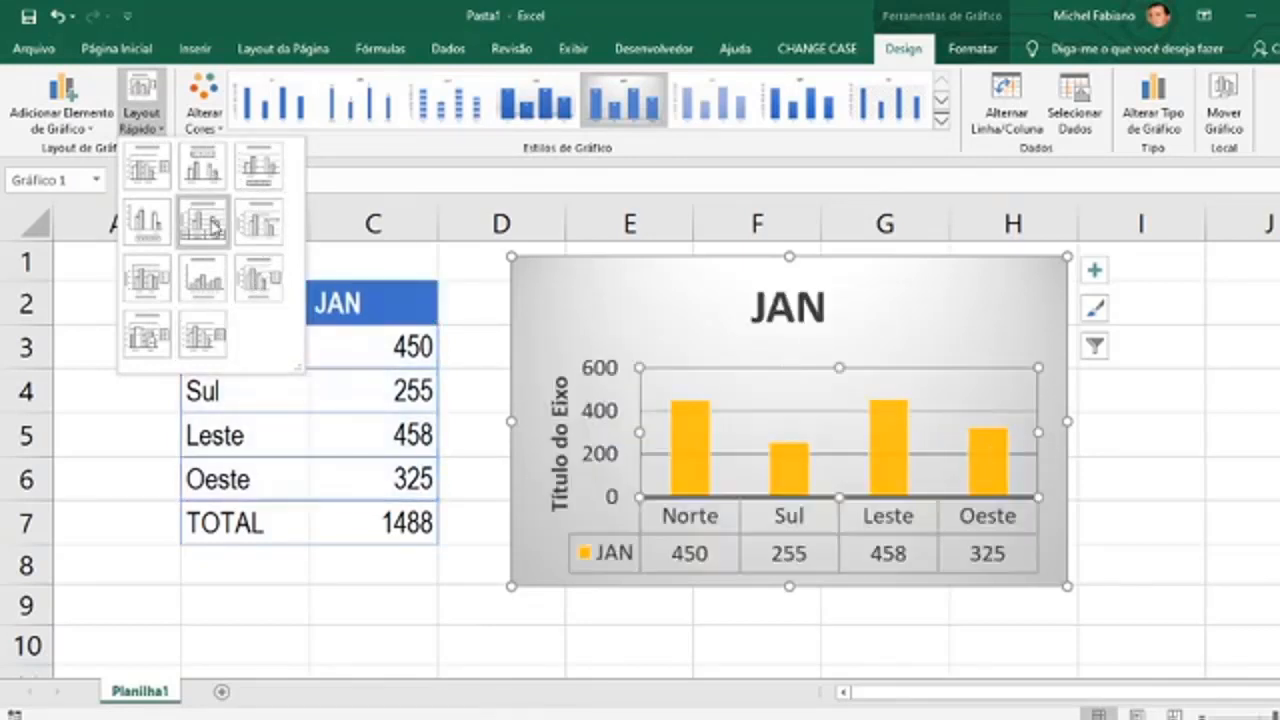
left_click(204, 172)
left_click(1112, 493)
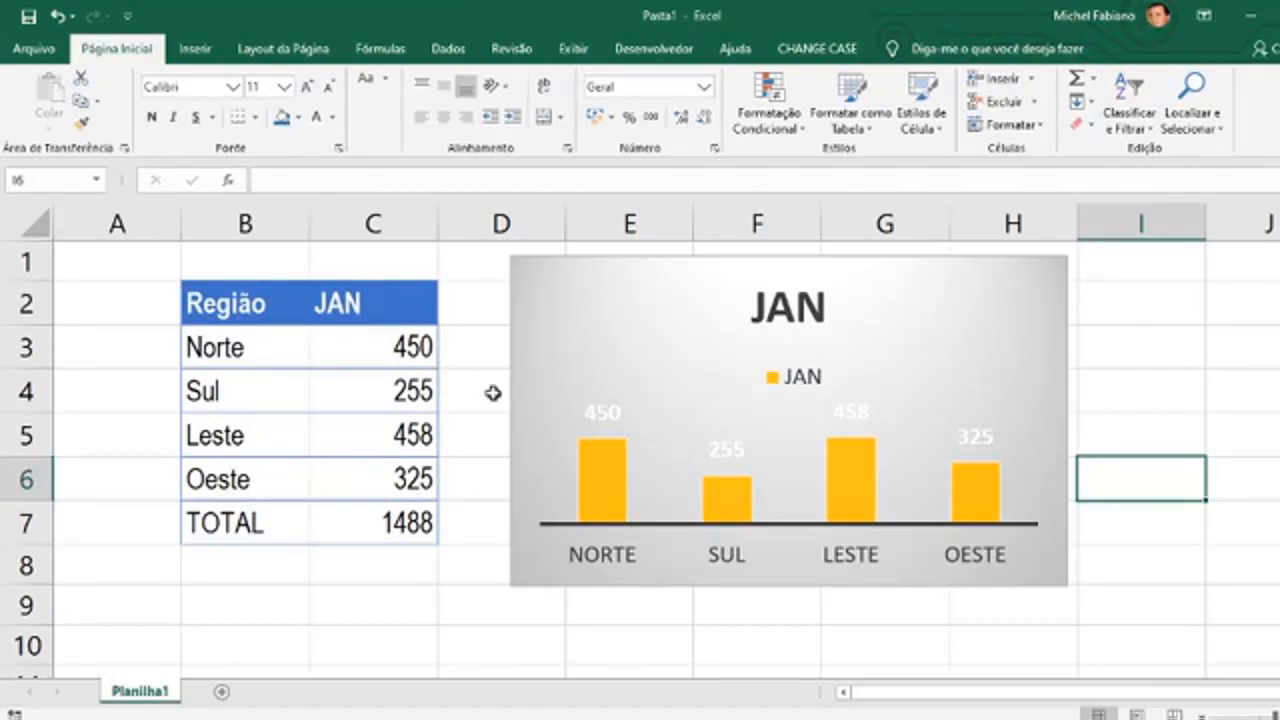
Add a new worksheet and enter the heading MESES in B2 and JAN in B3.
left_click(223, 693)
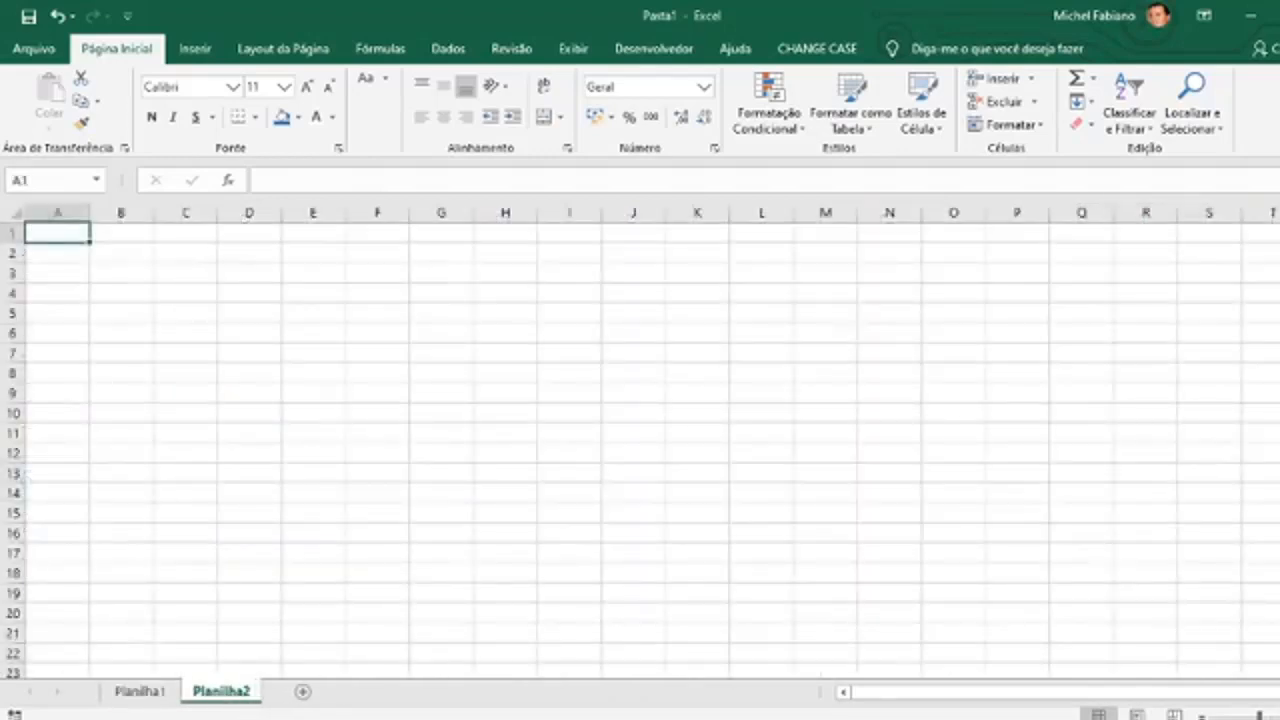
scroll(640, 440, "up", 4)
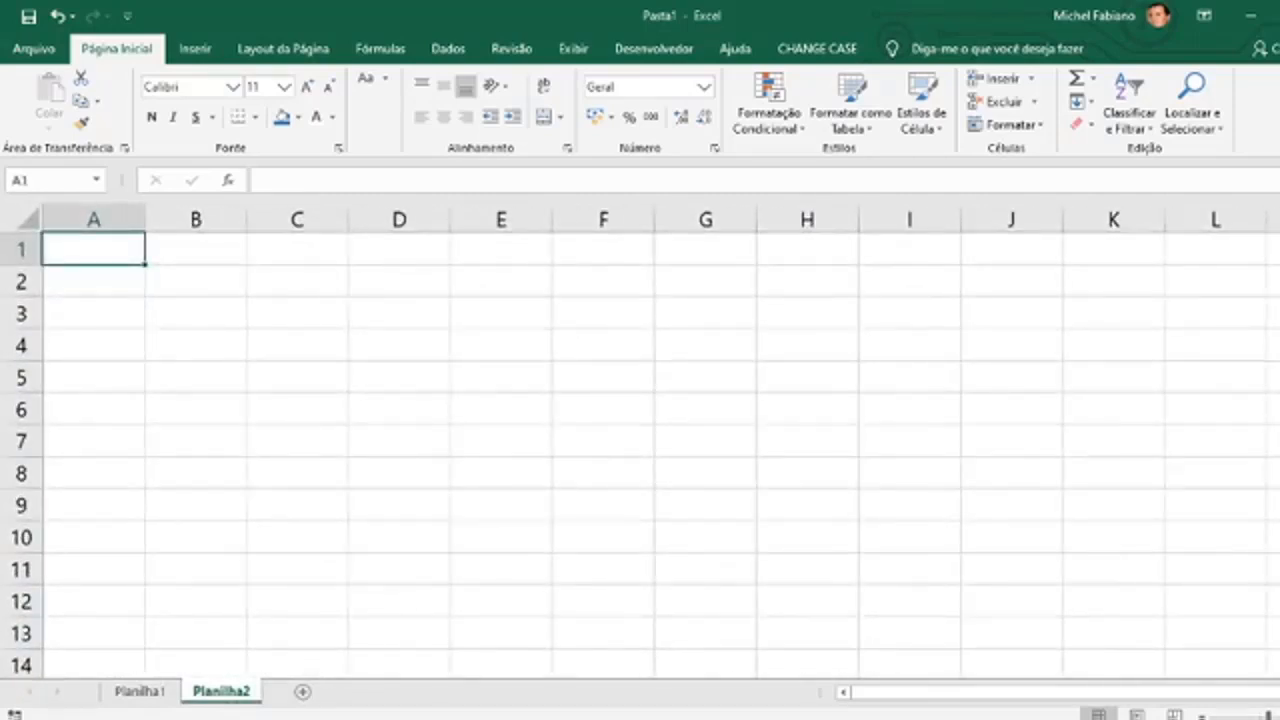
scroll(400, 408, "up", 1)
left_click(202, 293)
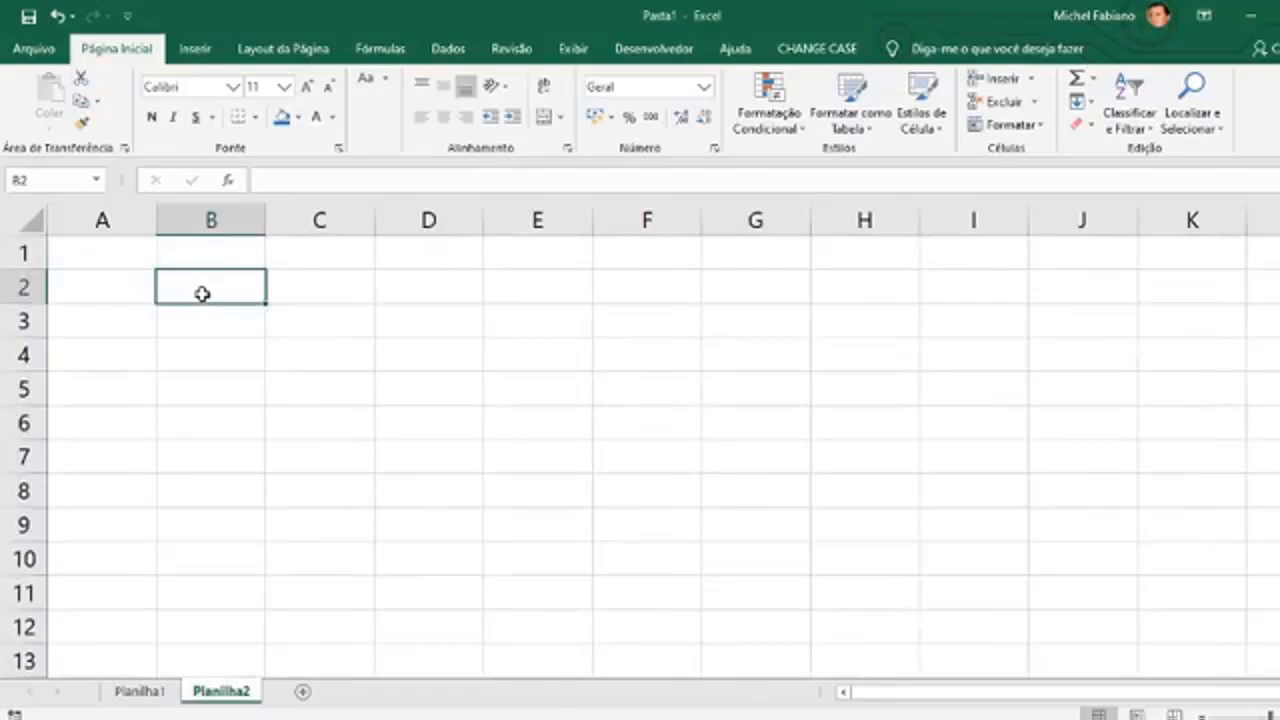
type("MESES")
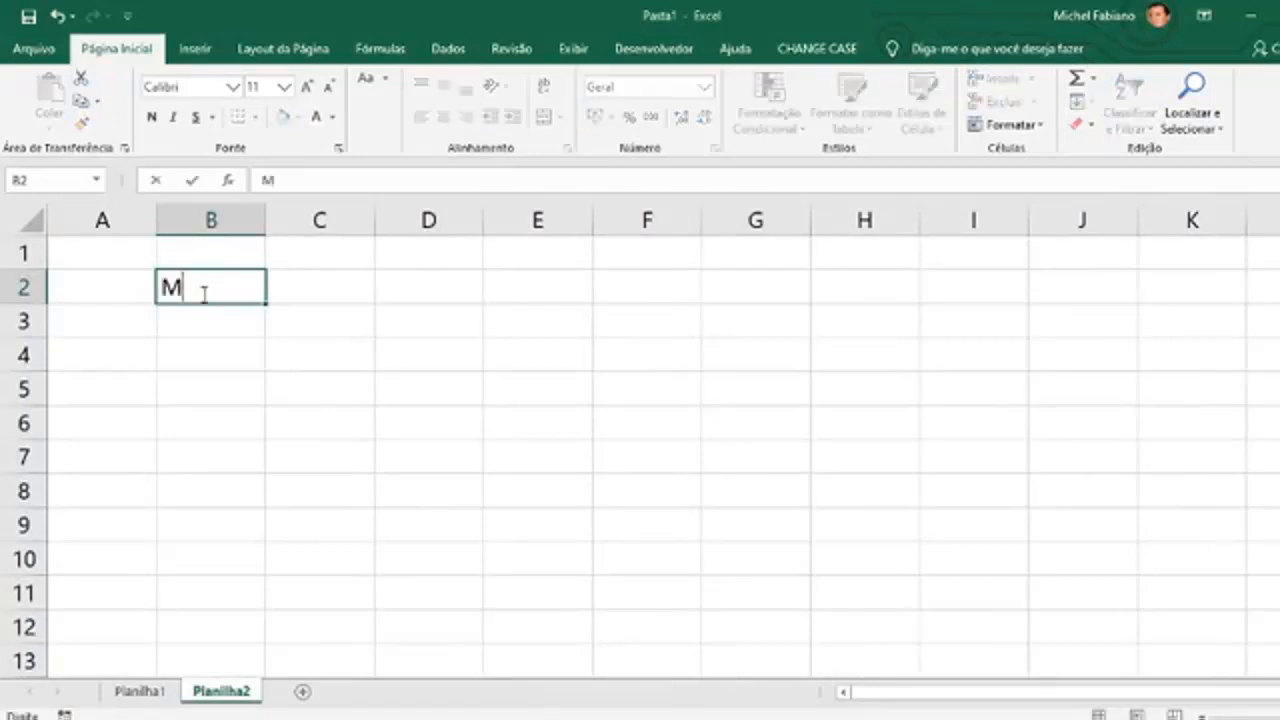
key("Return")
type("JAN")
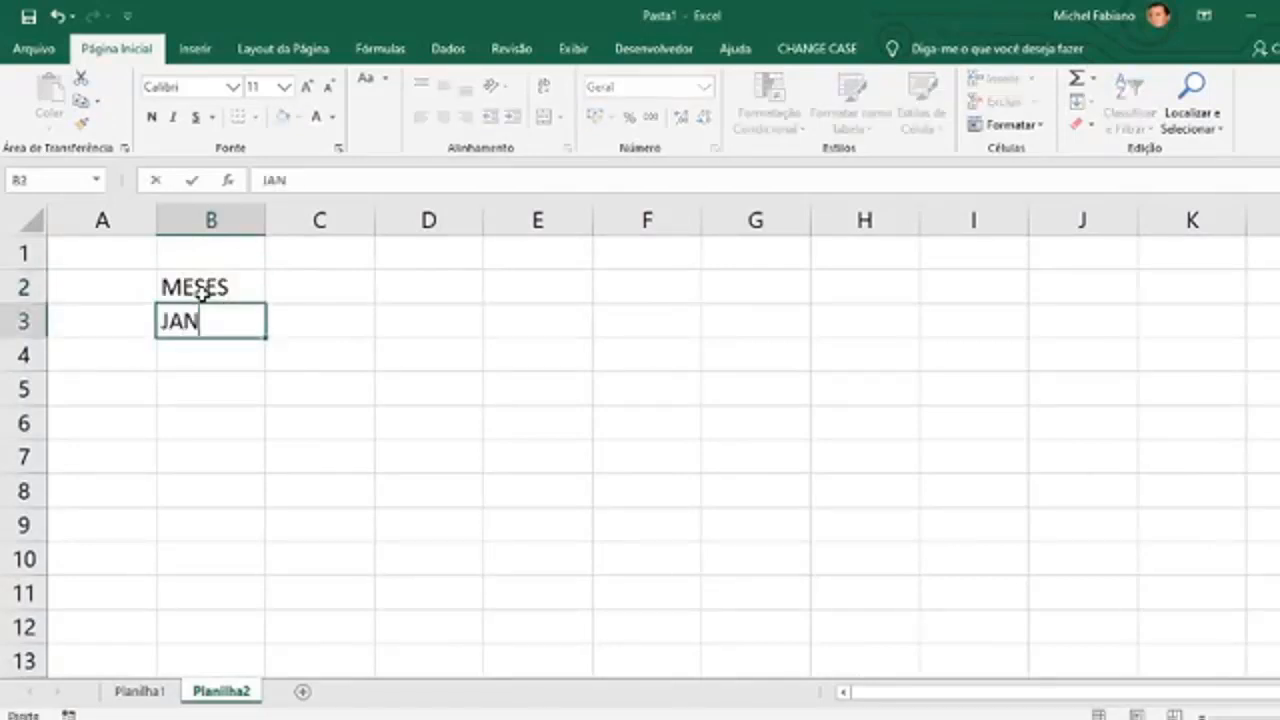
key("Return")
Autofill the month series from JAN in B3 down to JUN in B8, undoing the first fill and repeating it.
left_click(245, 332)
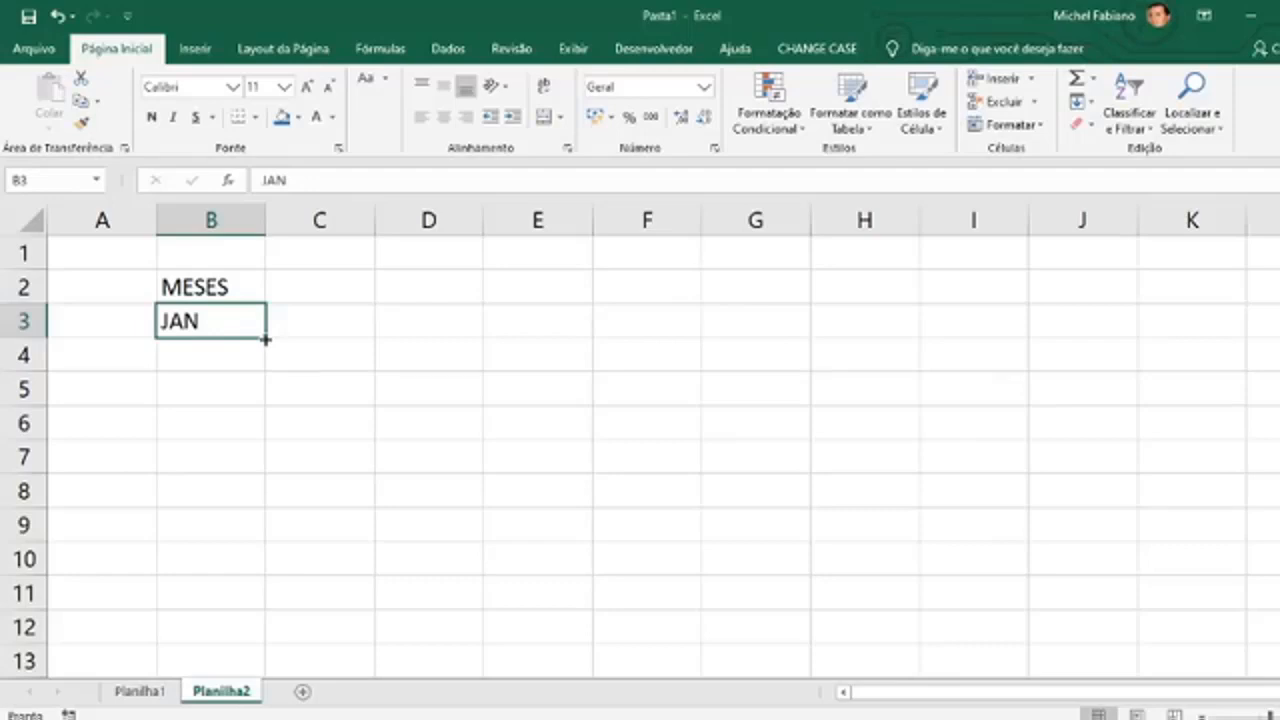
left_click_drag(265, 339, 261, 506)
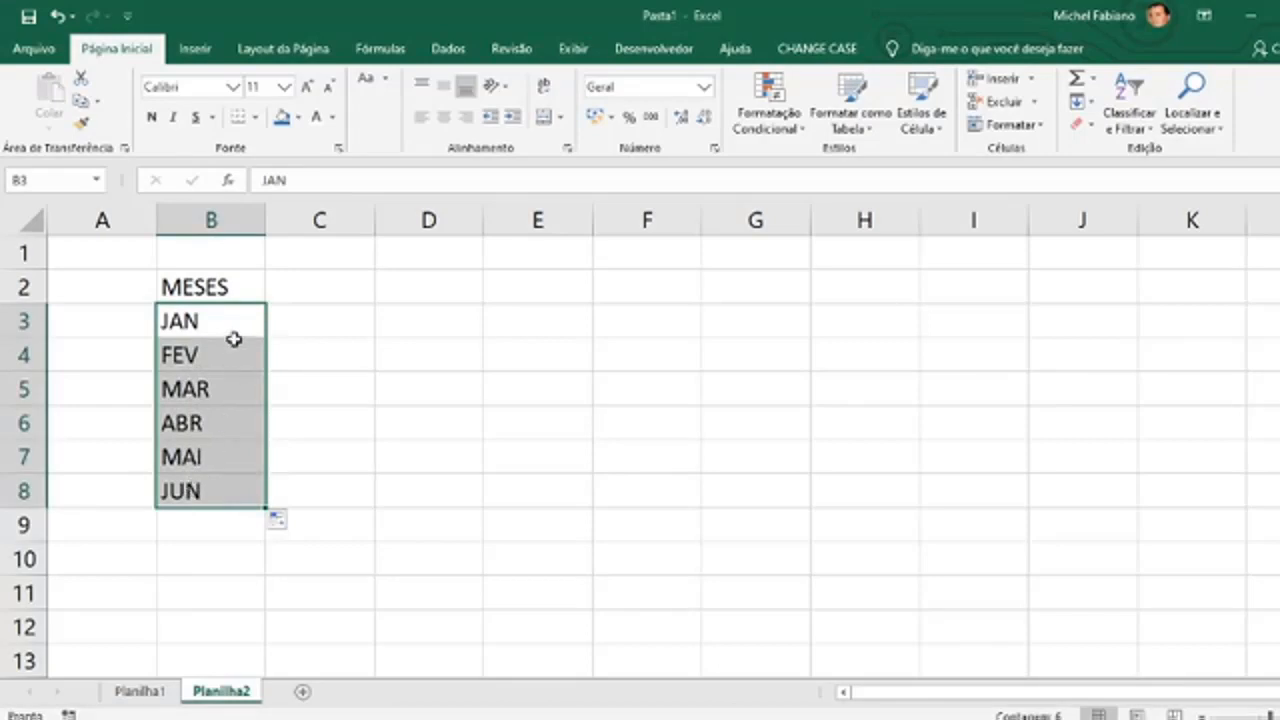
key("ctrl+z")
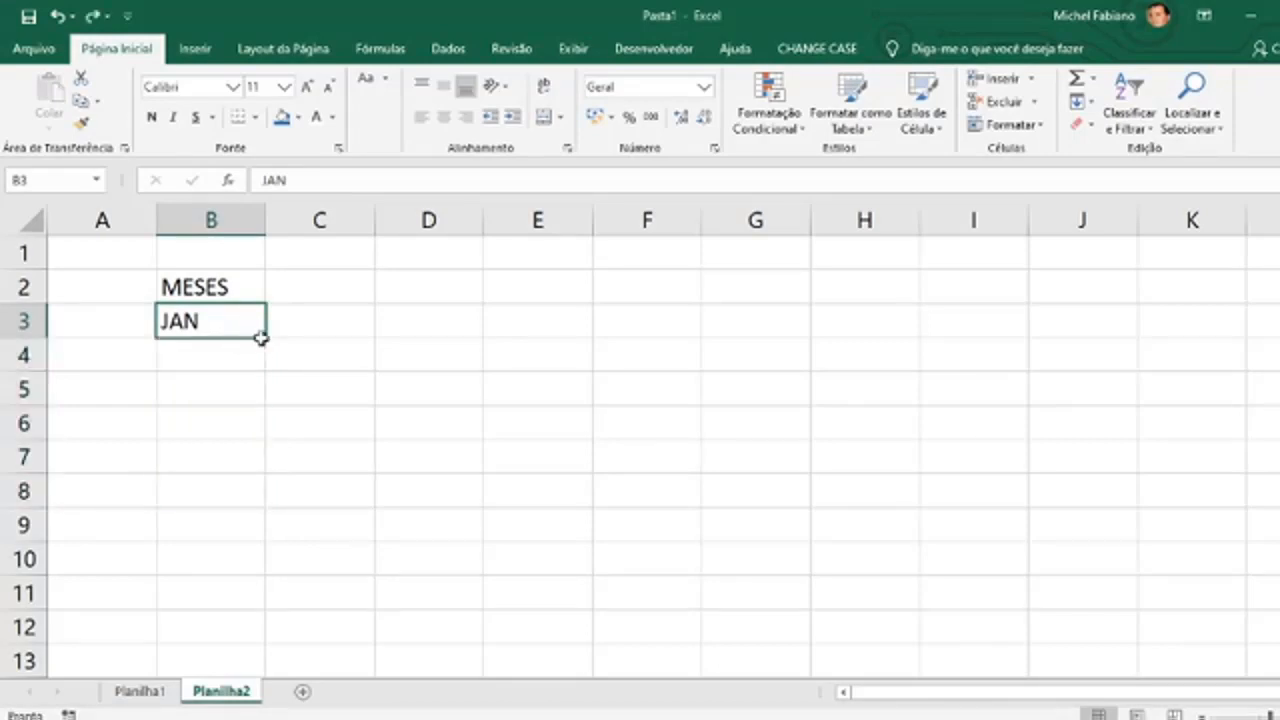
left_click_drag(267, 339, 249, 500)
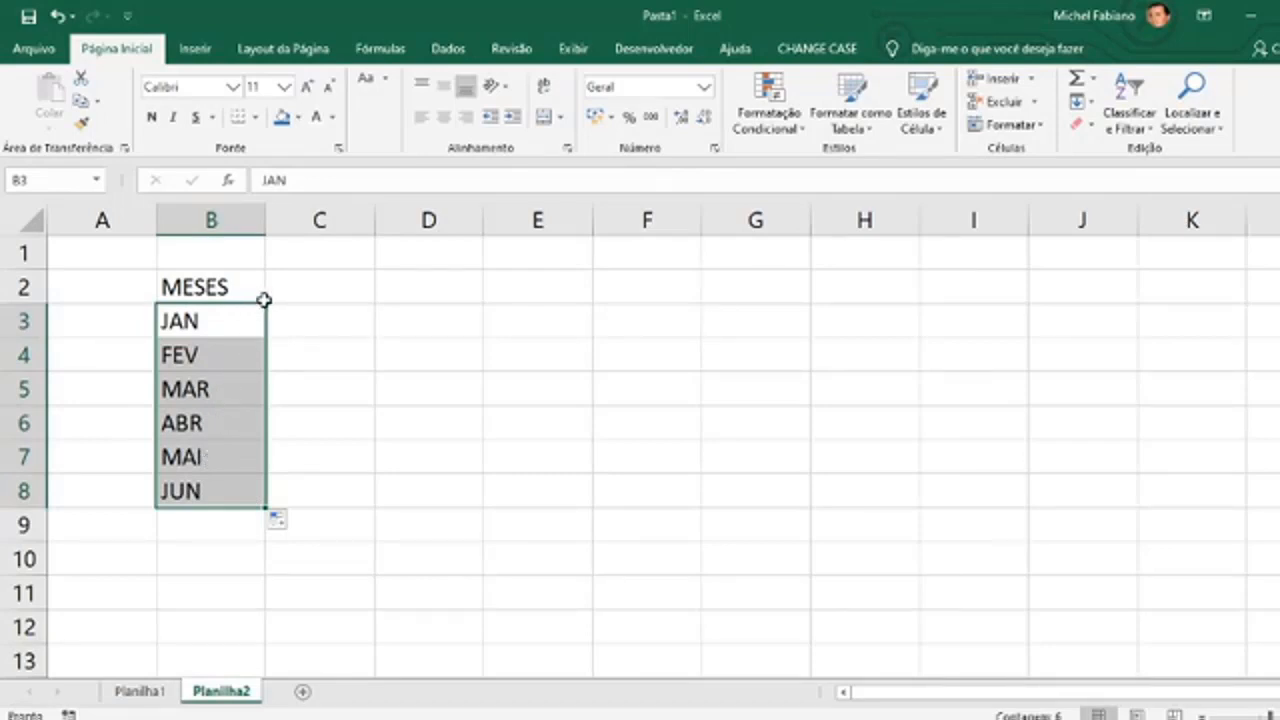
Enter the column headings NORTE in C2 and SUL in D2.
left_click(304, 287)
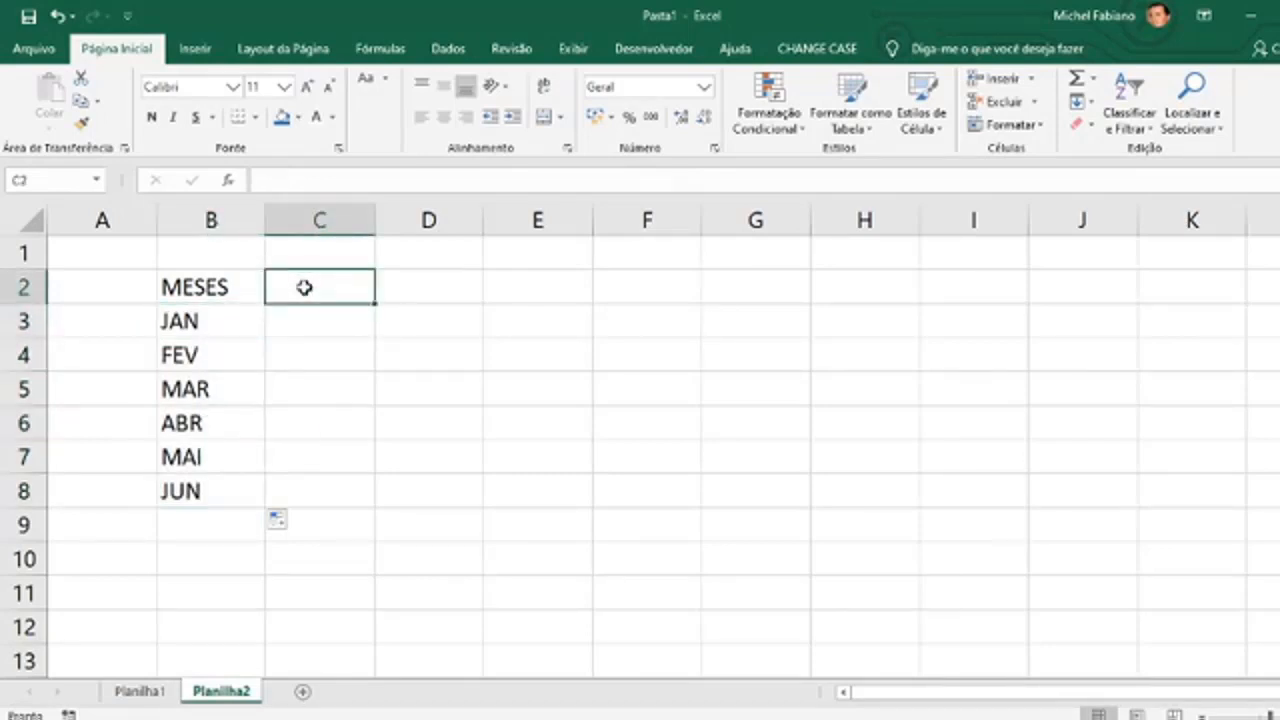
type("NORTE")
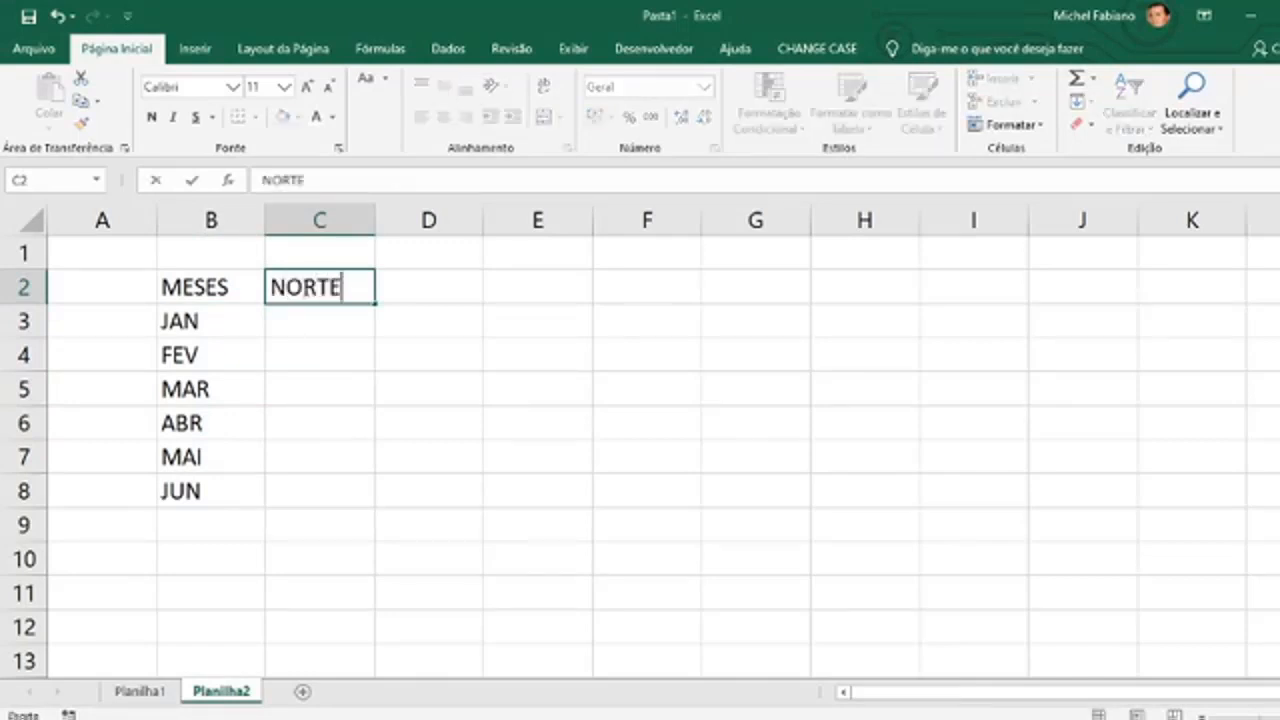
key("Tab")
type("SUL")
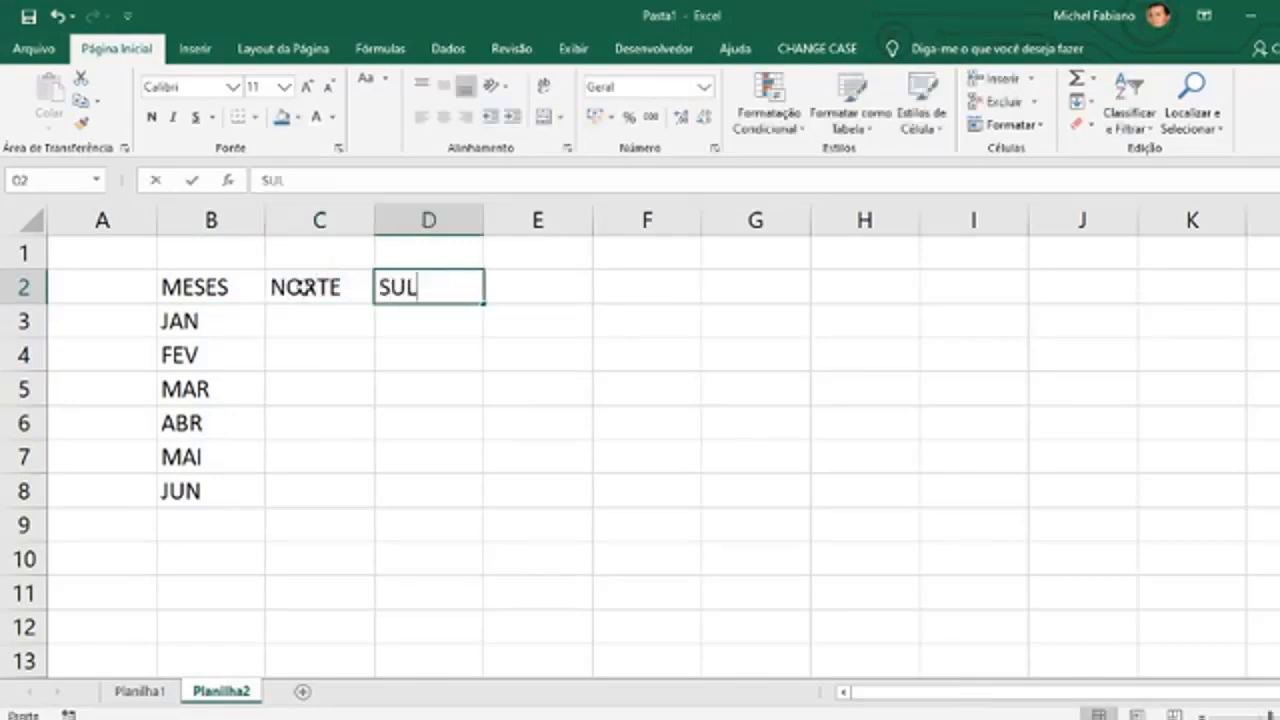
key("Return")
Enter the formula =ALEATÓRIOENTRE(100;300) in C3 to generate a random number.
key("Left")
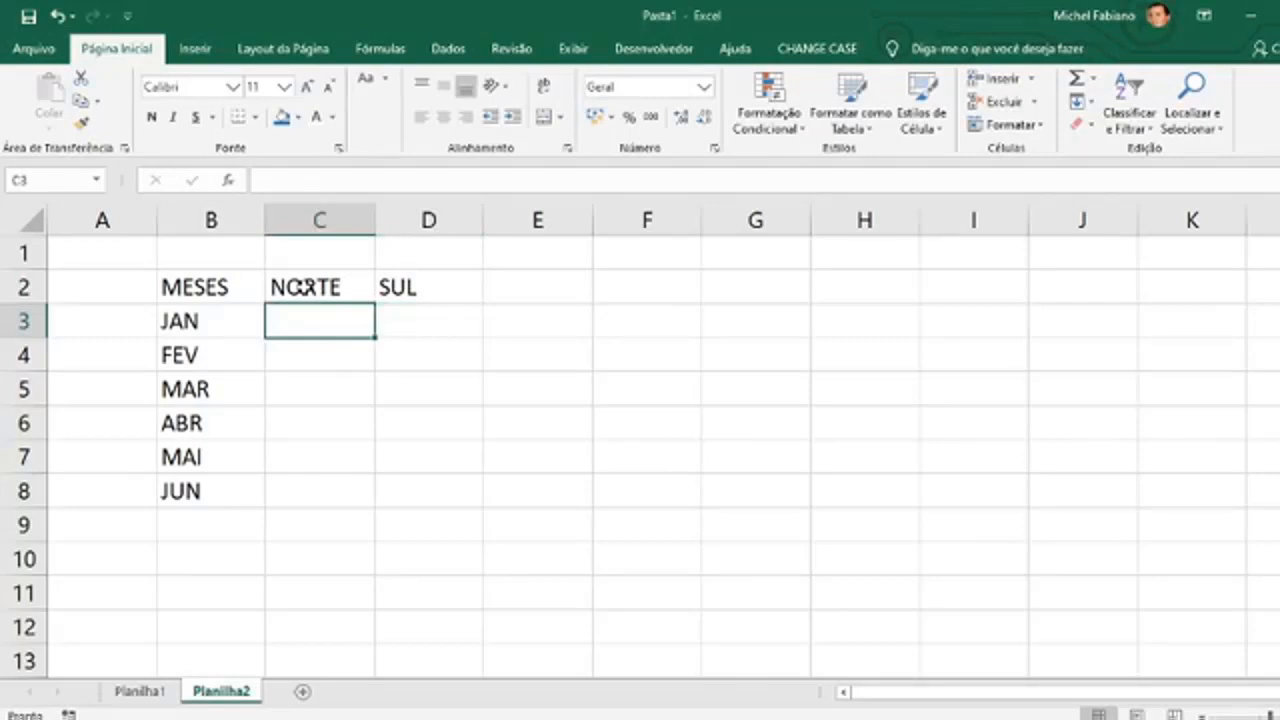
type("=ALEA")
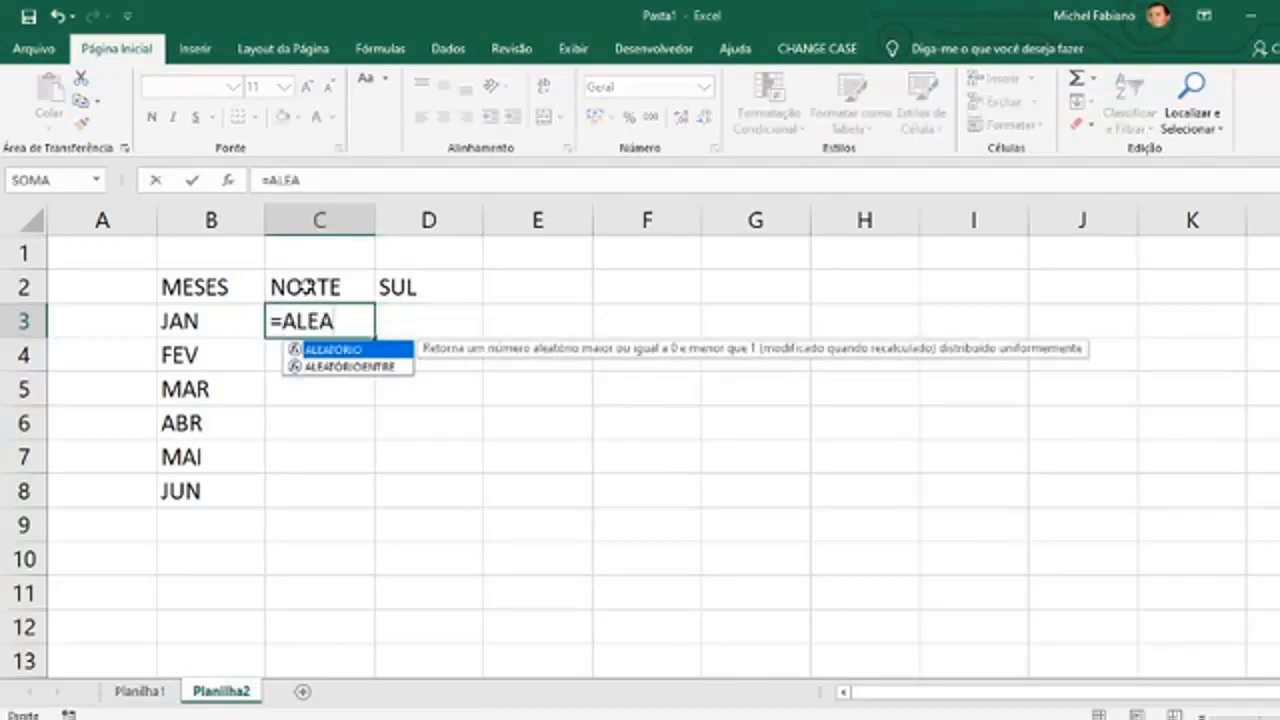
double_click(362, 366)
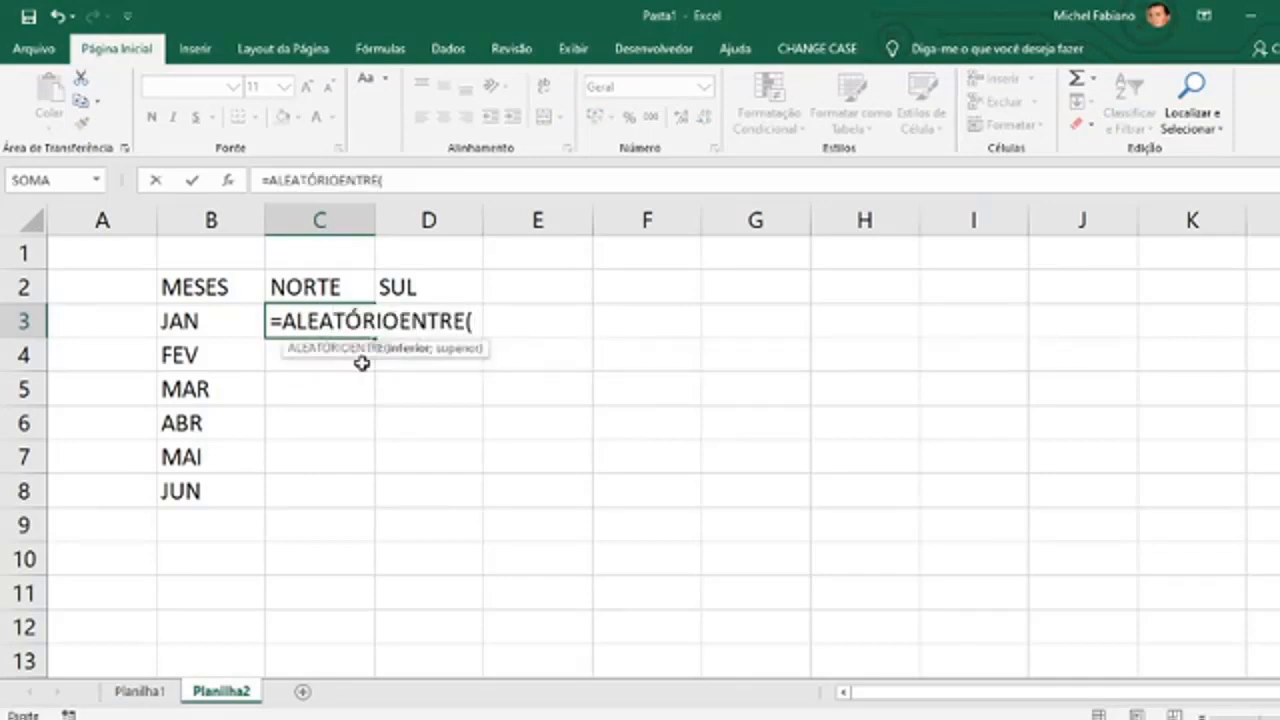
type("100;30")
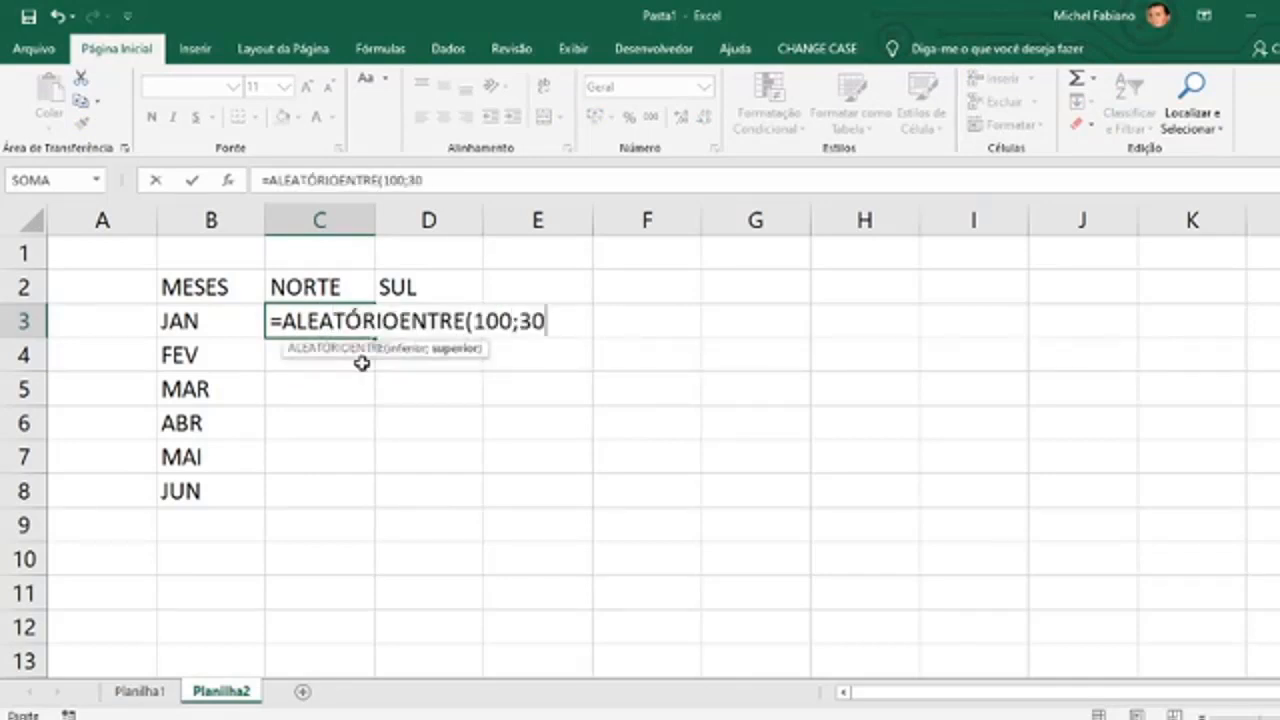
type("0)")
key("Return")
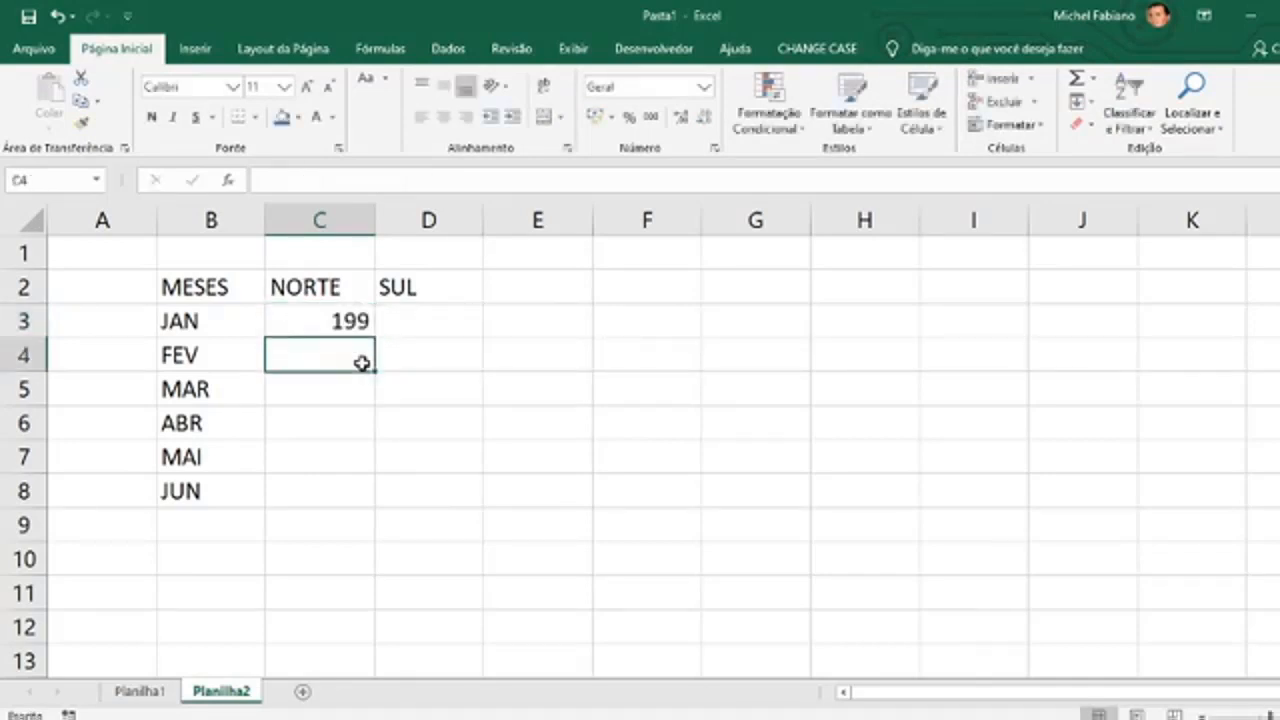
Fill the random-number formula from C3 across C3:D8 and replace the formulas with static values.
left_click(352, 332)
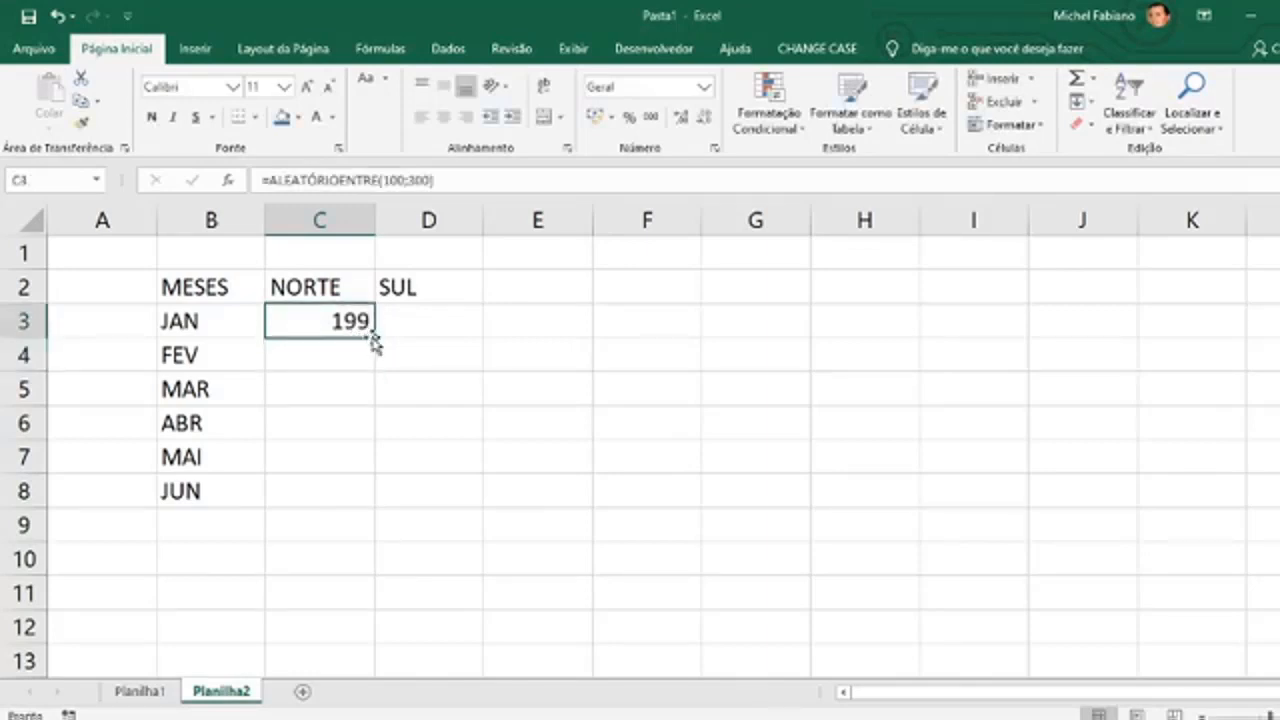
left_click_drag(373, 338, 410, 503)
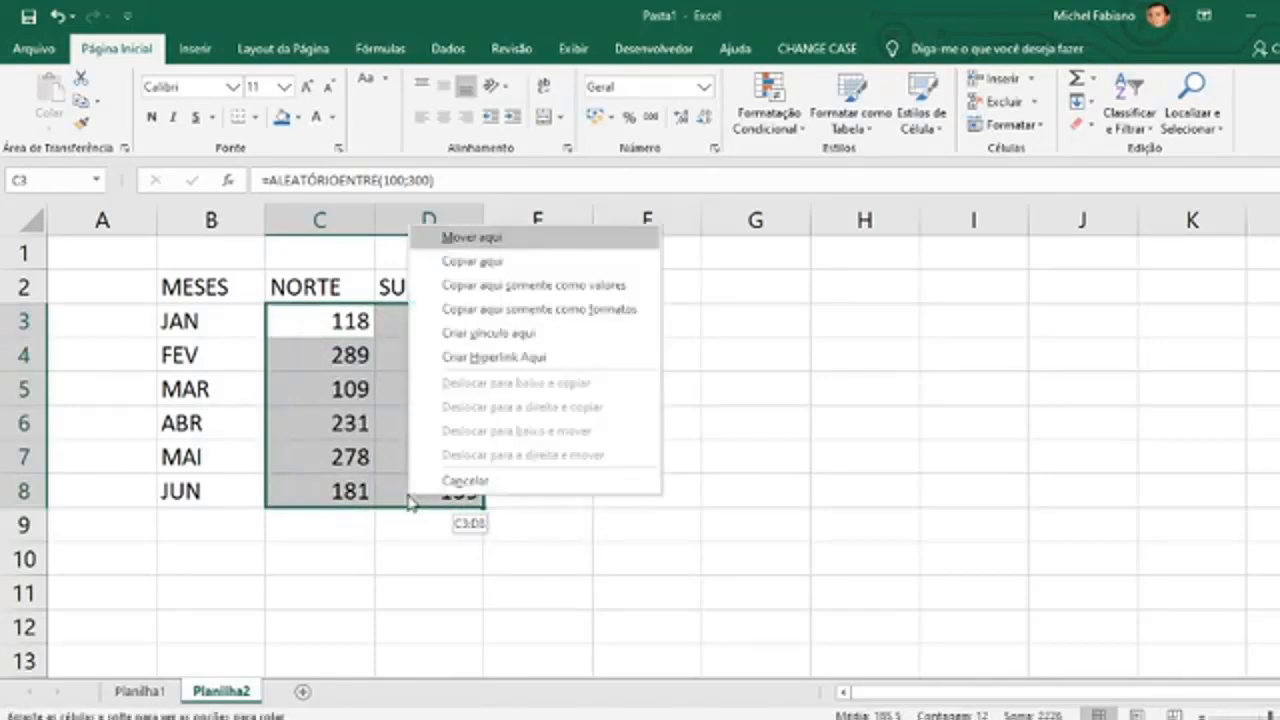
left_click(546, 286)
left_click(551, 327)
left_click_drag(357, 323, 470, 492)
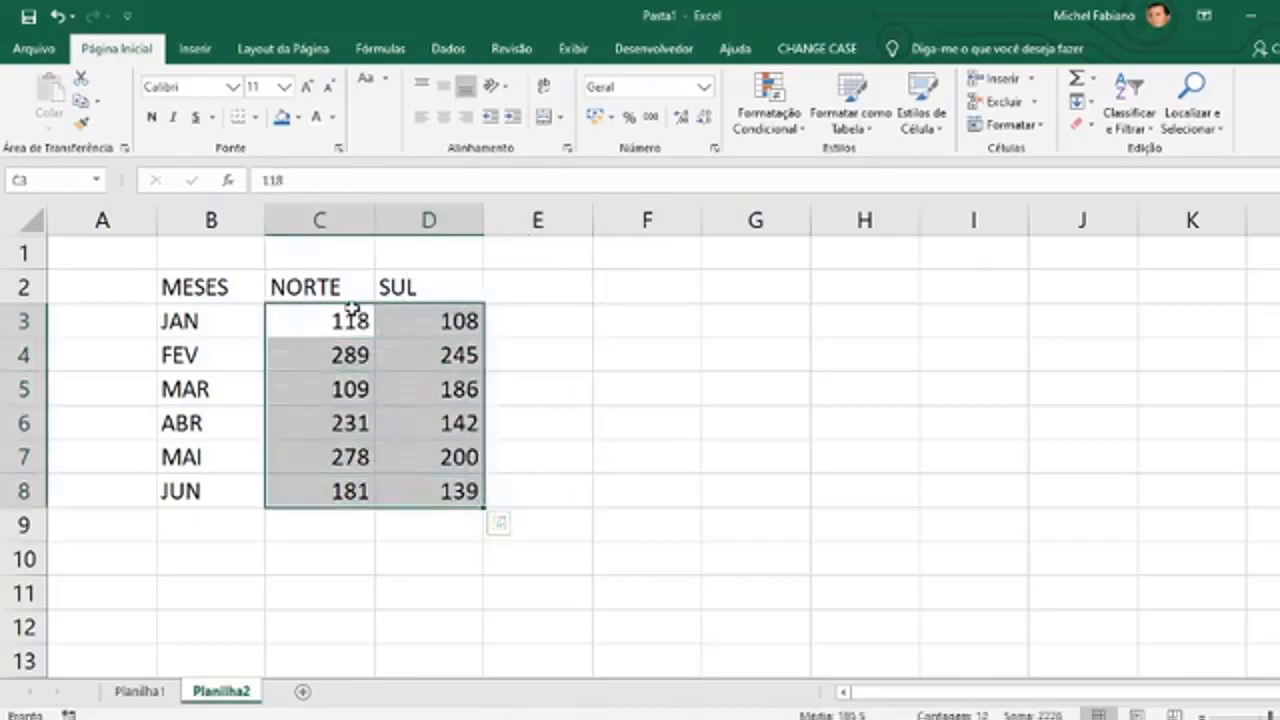
Format B2:D8 as a table with headers in the light blue style with a solid header, and convert it to a normal range.
left_click(229, 288)
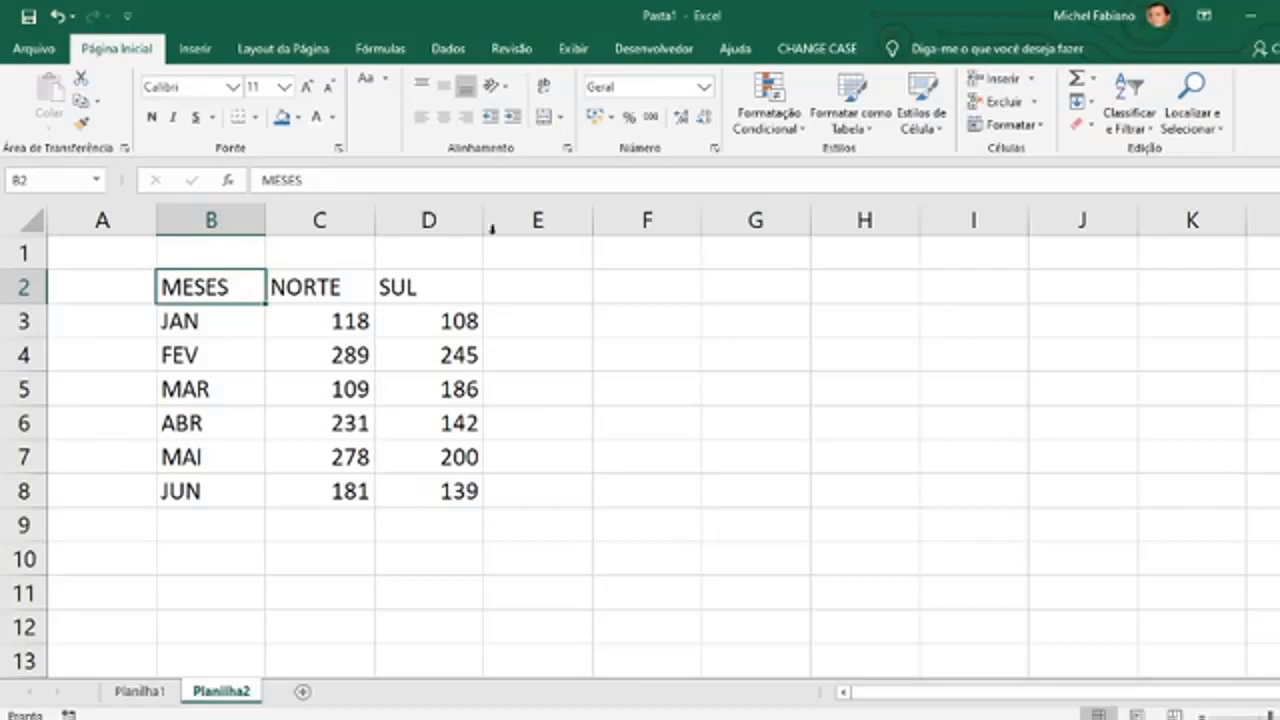
left_click(858, 130)
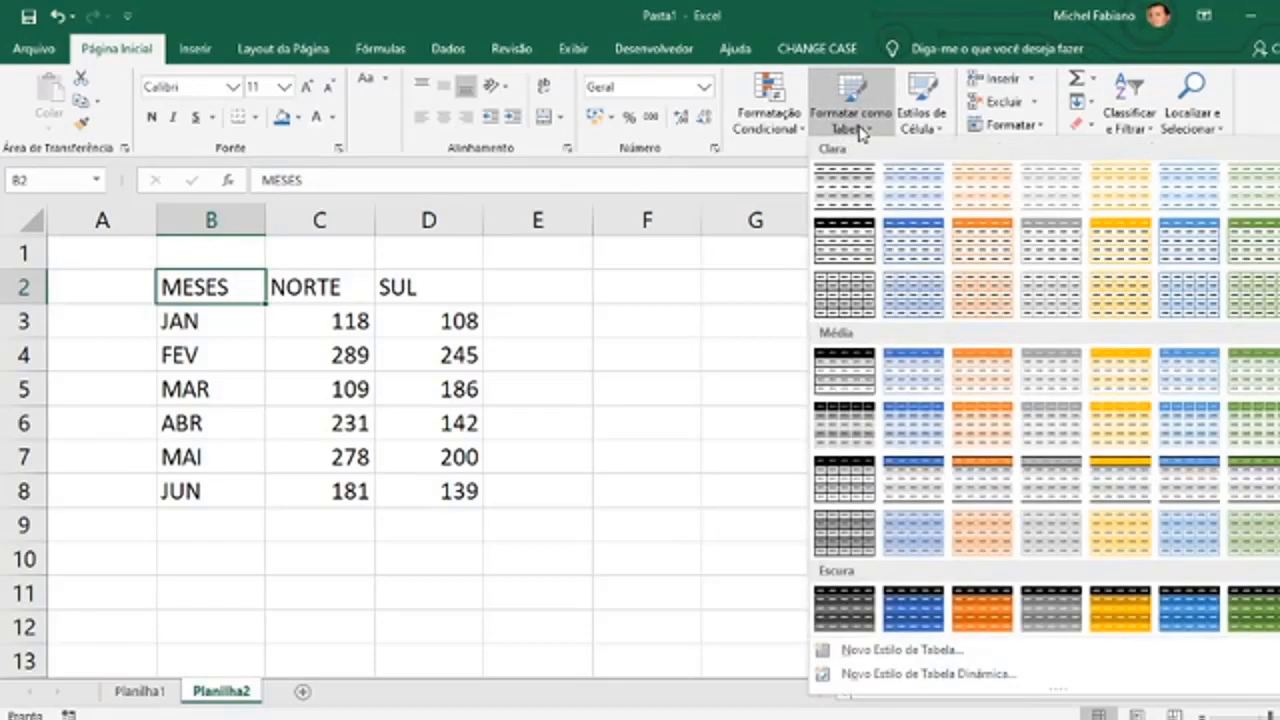
left_click(858, 130)
left_click_drag(214, 289, 449, 486)
left_click(850, 124)
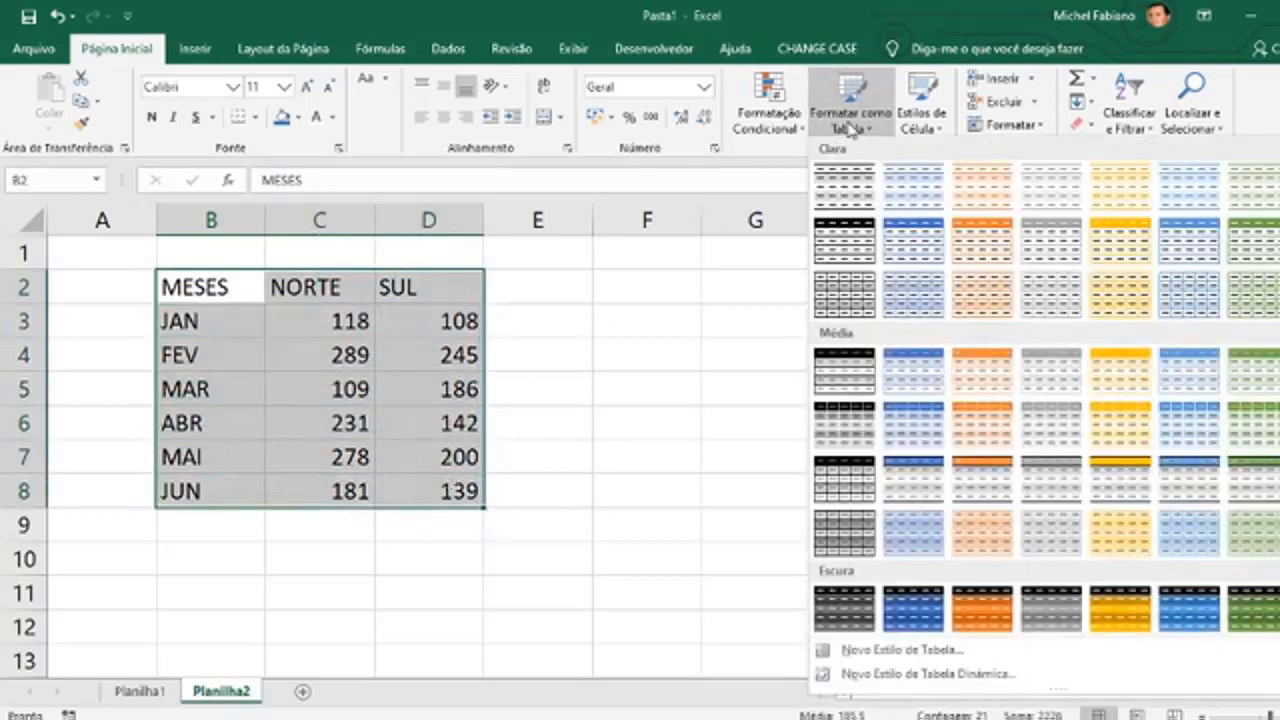
left_click(910, 243)
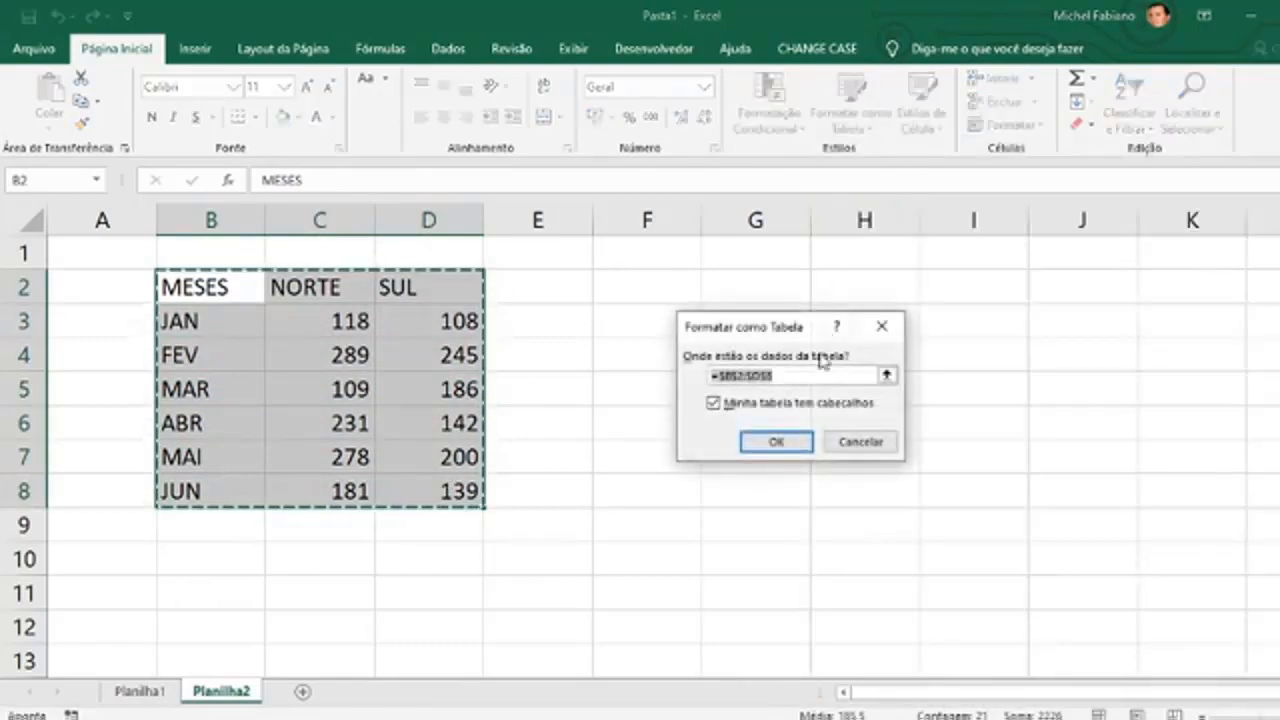
left_click(776, 442)
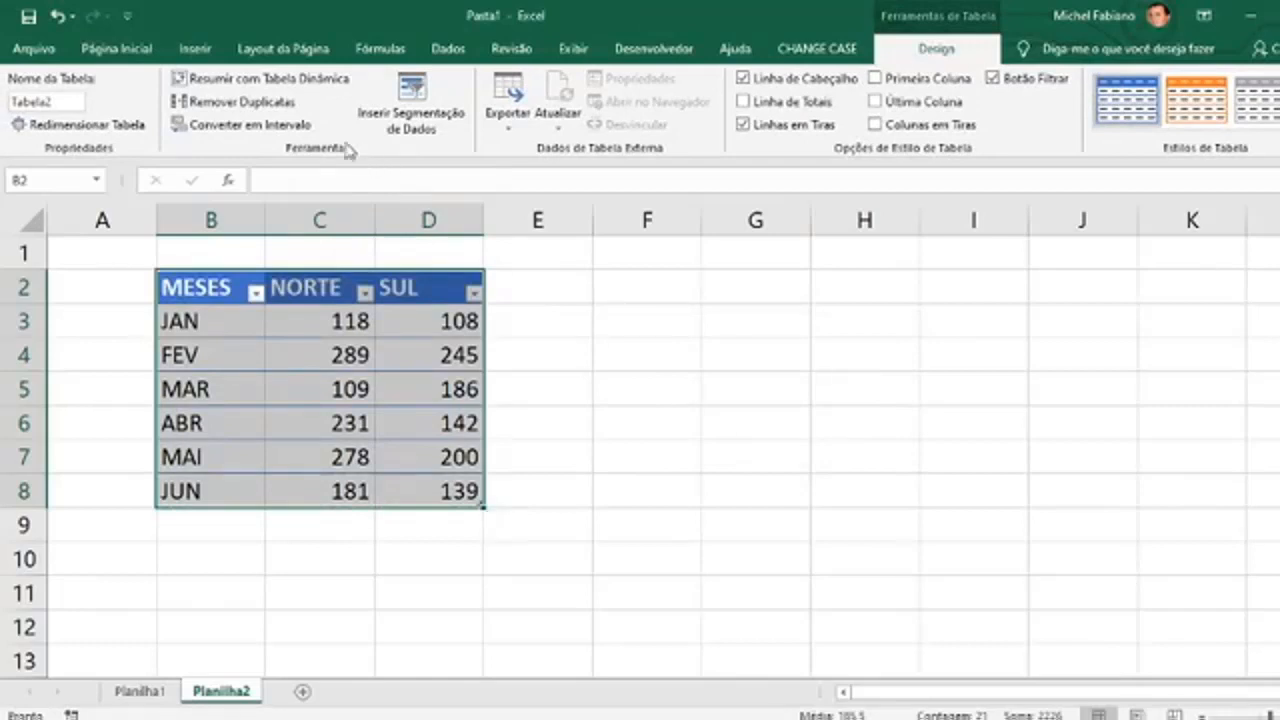
left_click(311, 128)
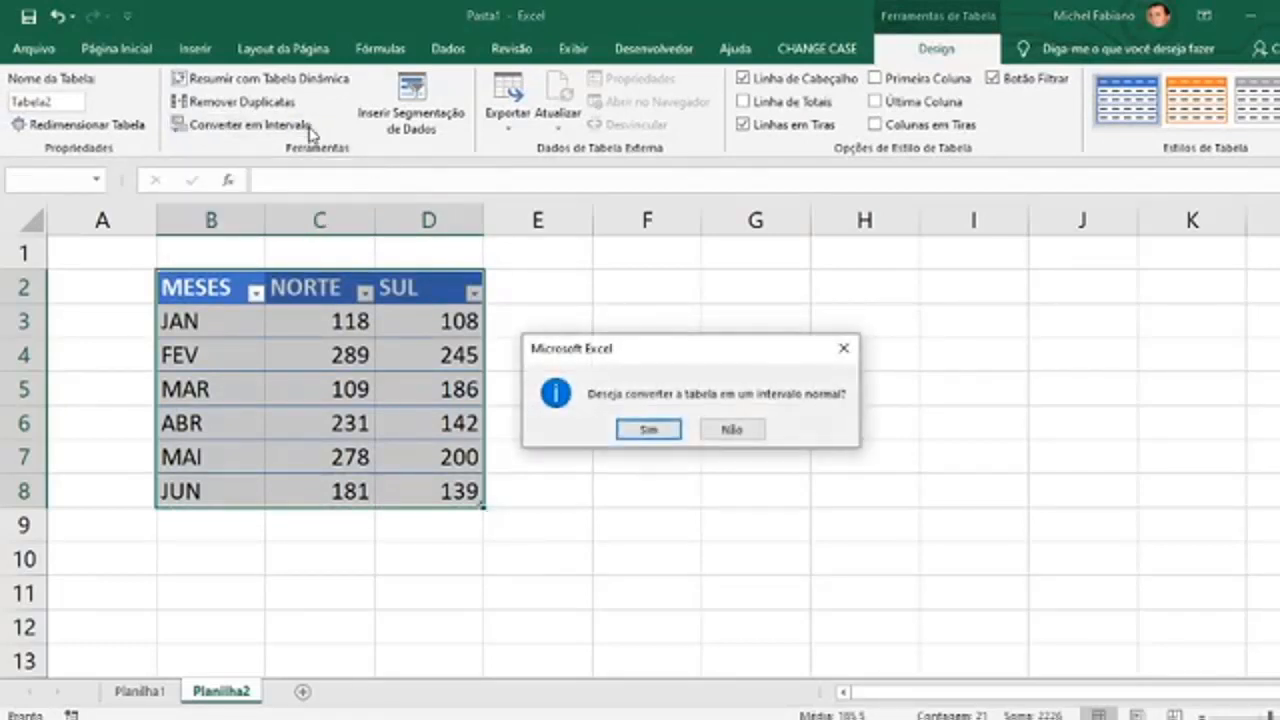
left_click(650, 430)
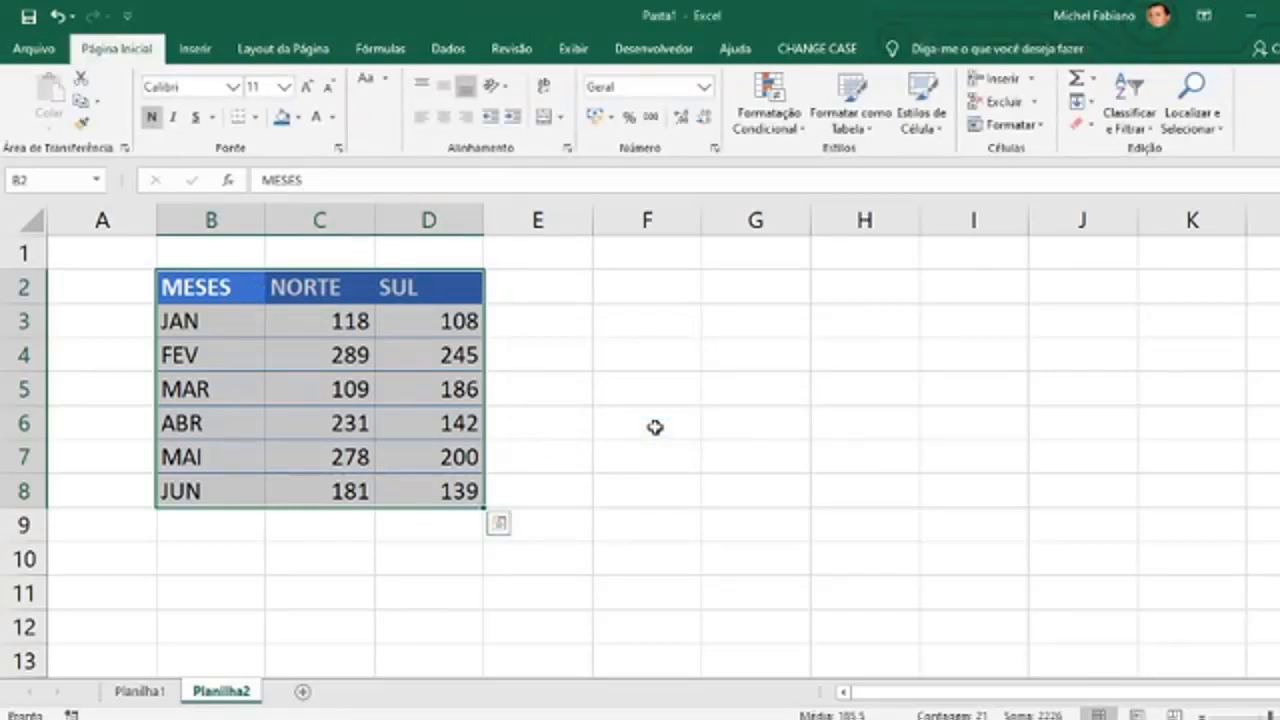
Change the font of the whole table B2:D8 to Gadugi.
left_click_drag(343, 320, 325, 525)
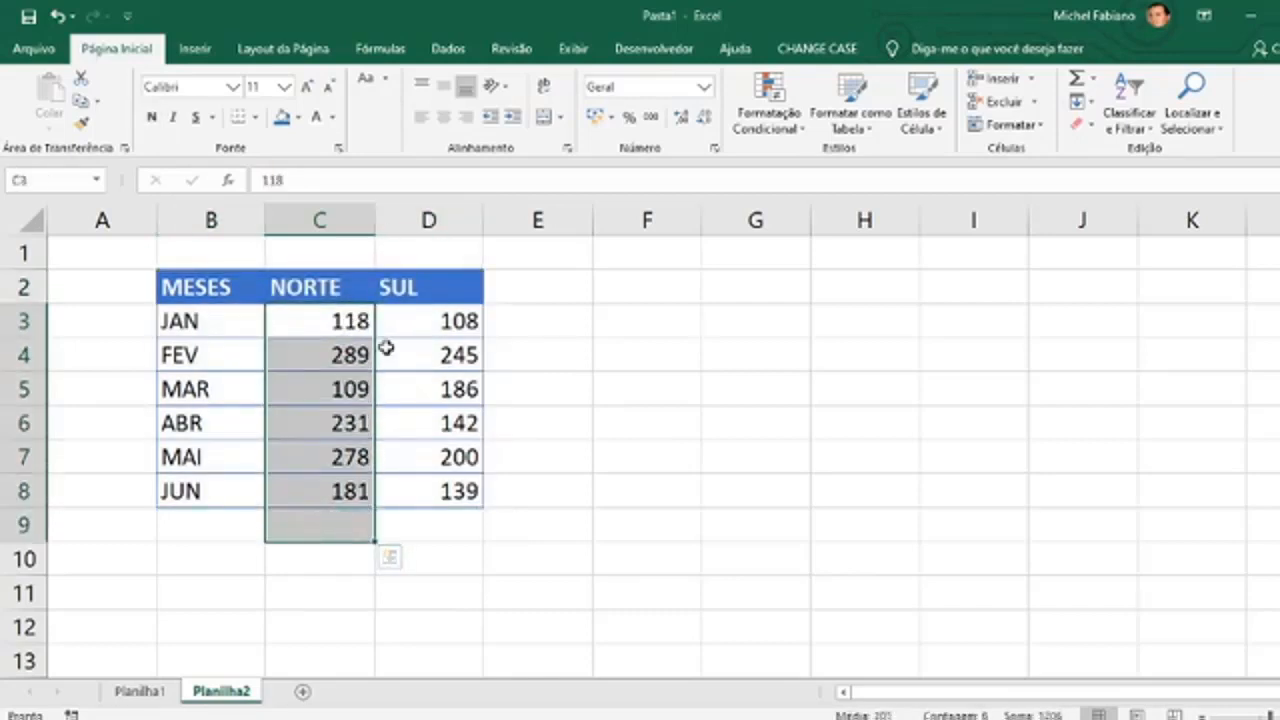
left_click_drag(405, 324, 418, 484)
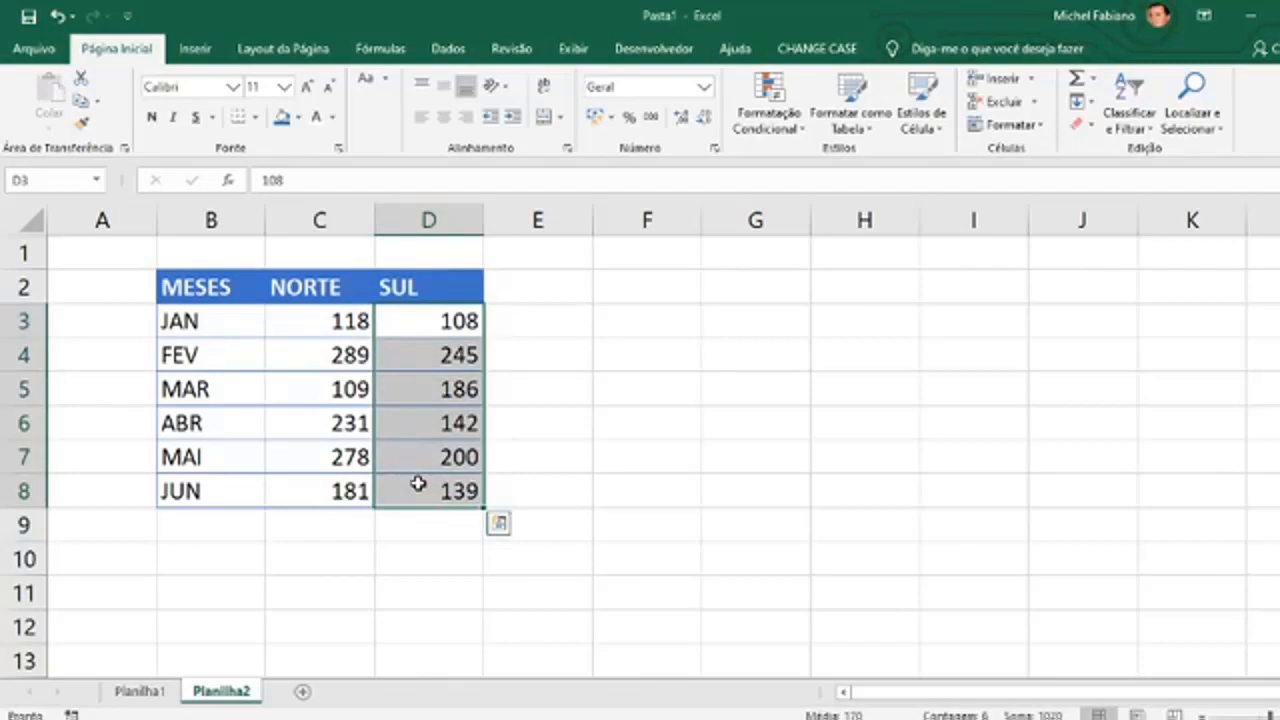
left_click_drag(240, 289, 437, 491)
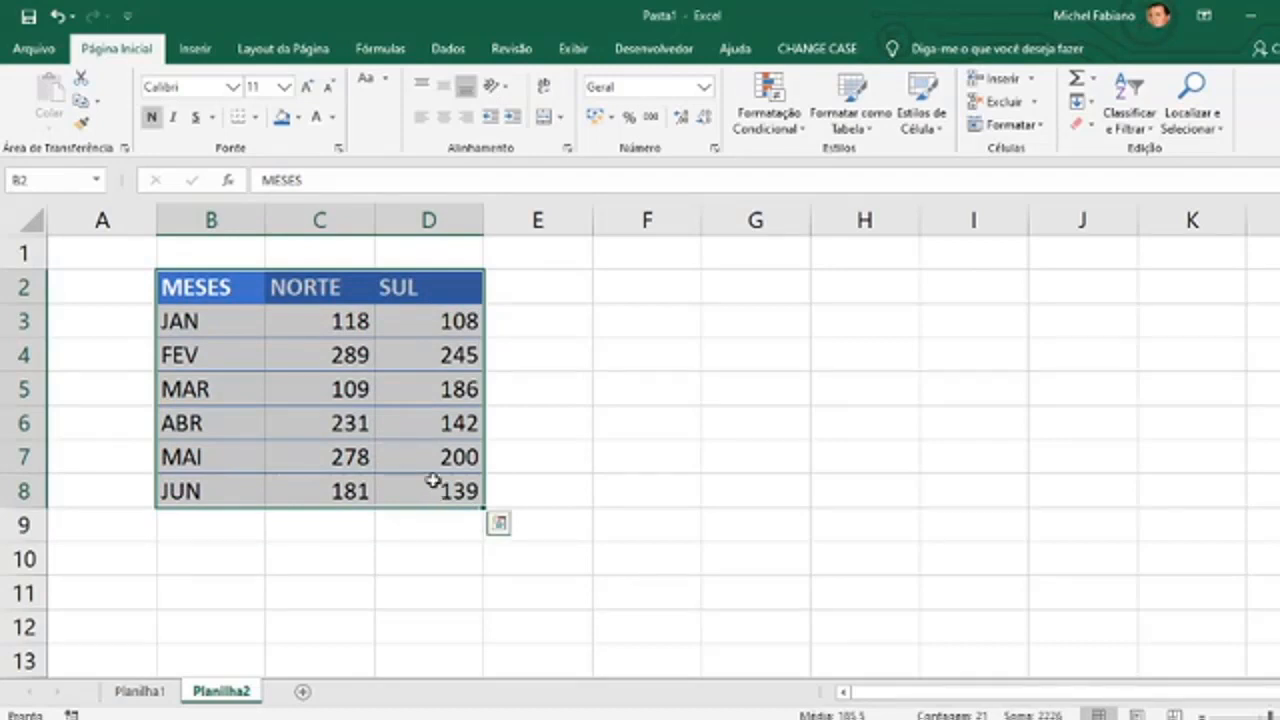
left_click(238, 87)
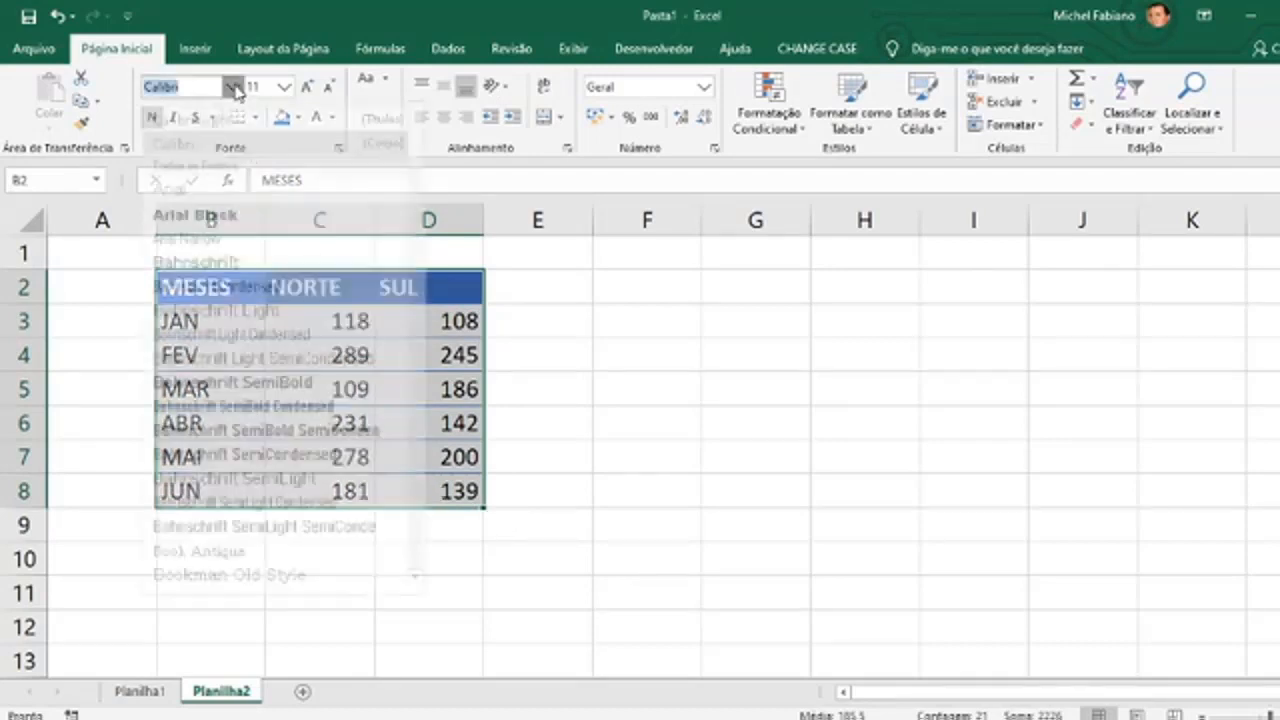
left_click_drag(421, 187, 418, 263)
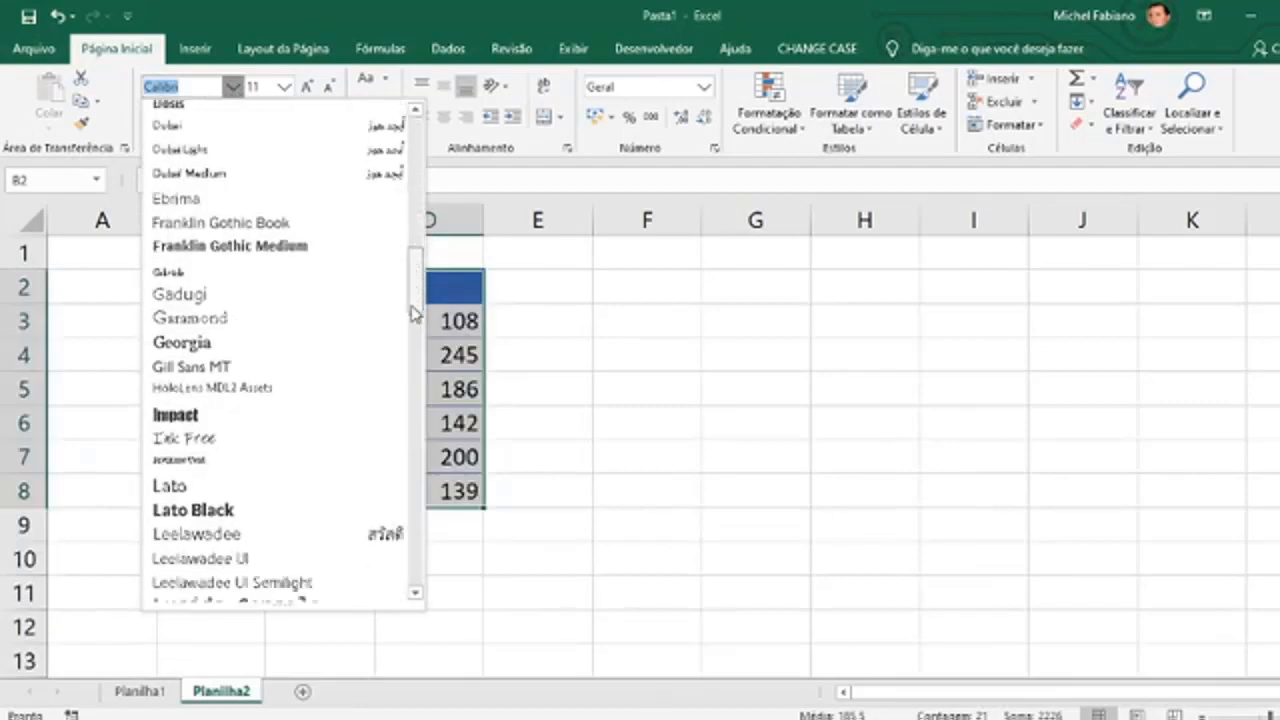
left_click(278, 297)
left_click(648, 343)
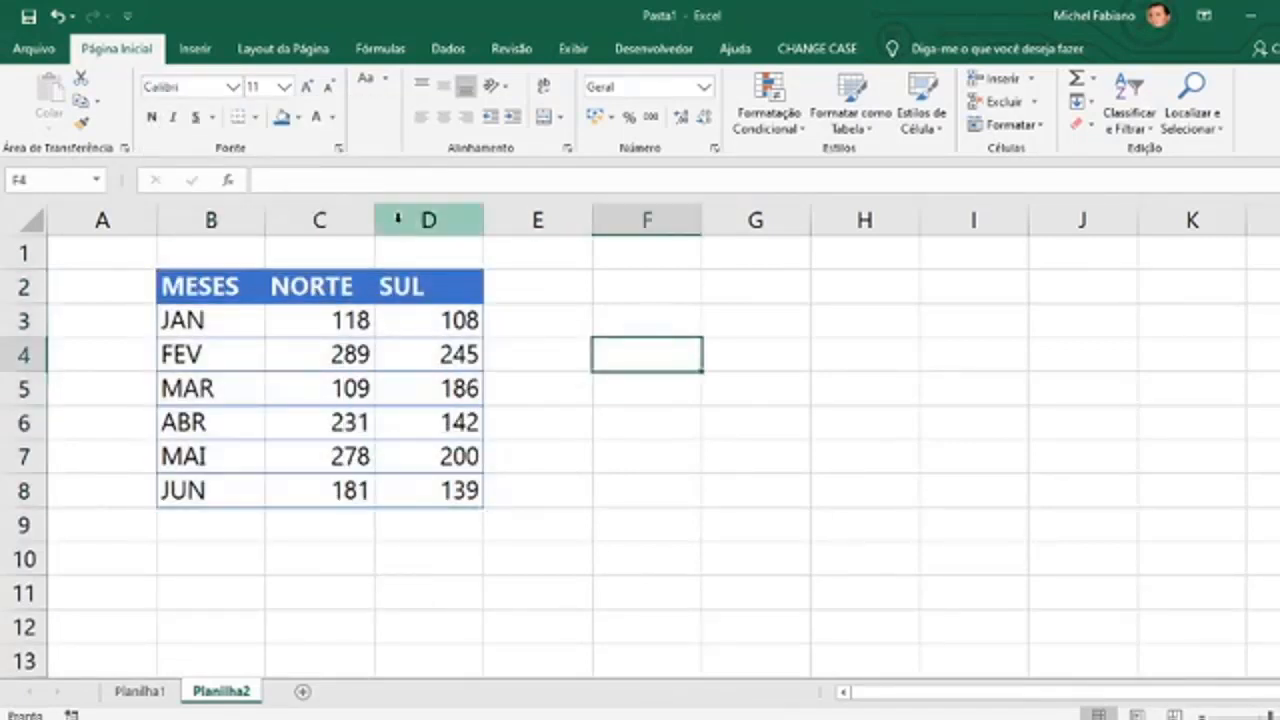
Centre the contents of the NORTE and SUL columns, C and D, horizontally.
left_click_drag(355, 207, 412, 217)
left_click(445, 118)
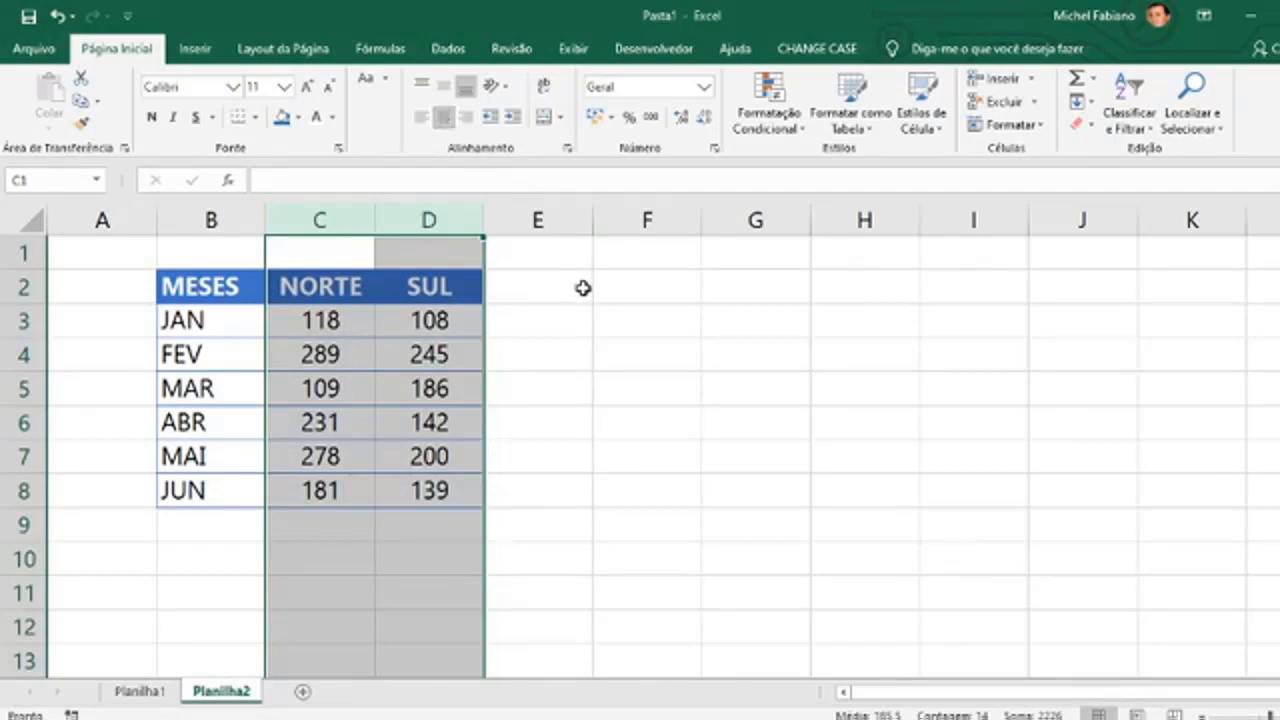
left_click(583, 320)
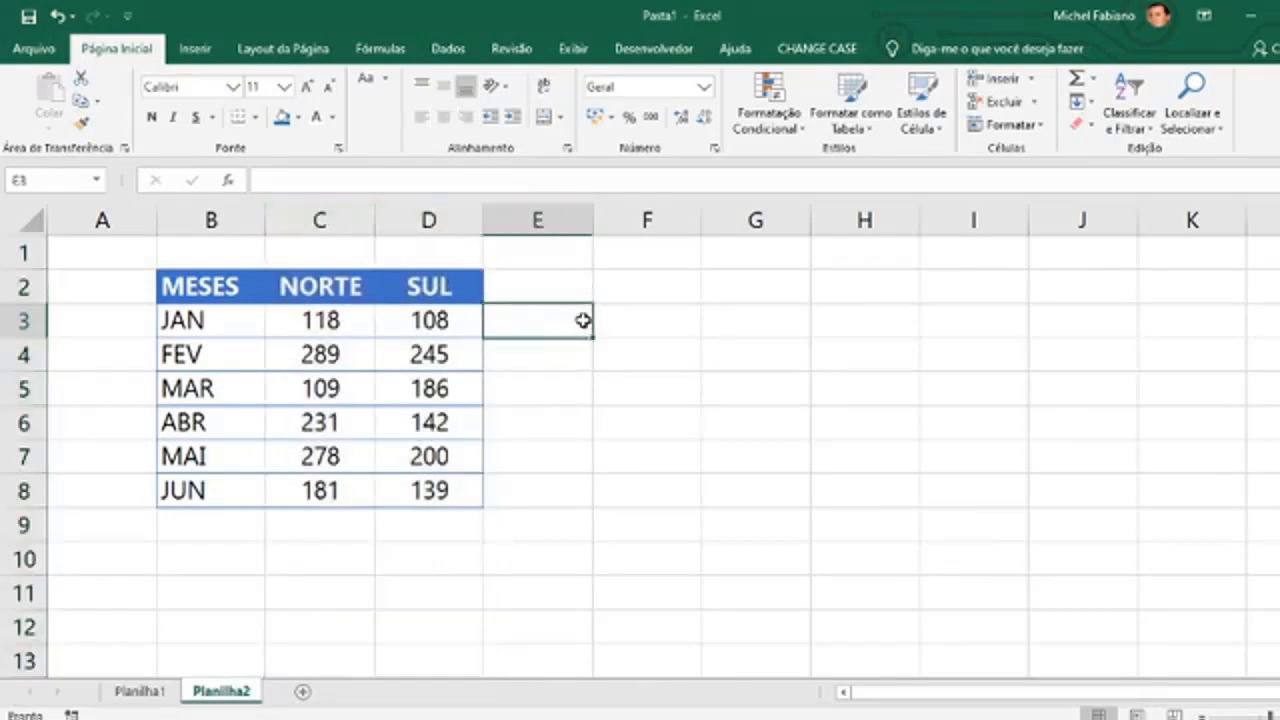
Make the month names in B3:B8 bold.
left_click_drag(232, 318, 228, 490)
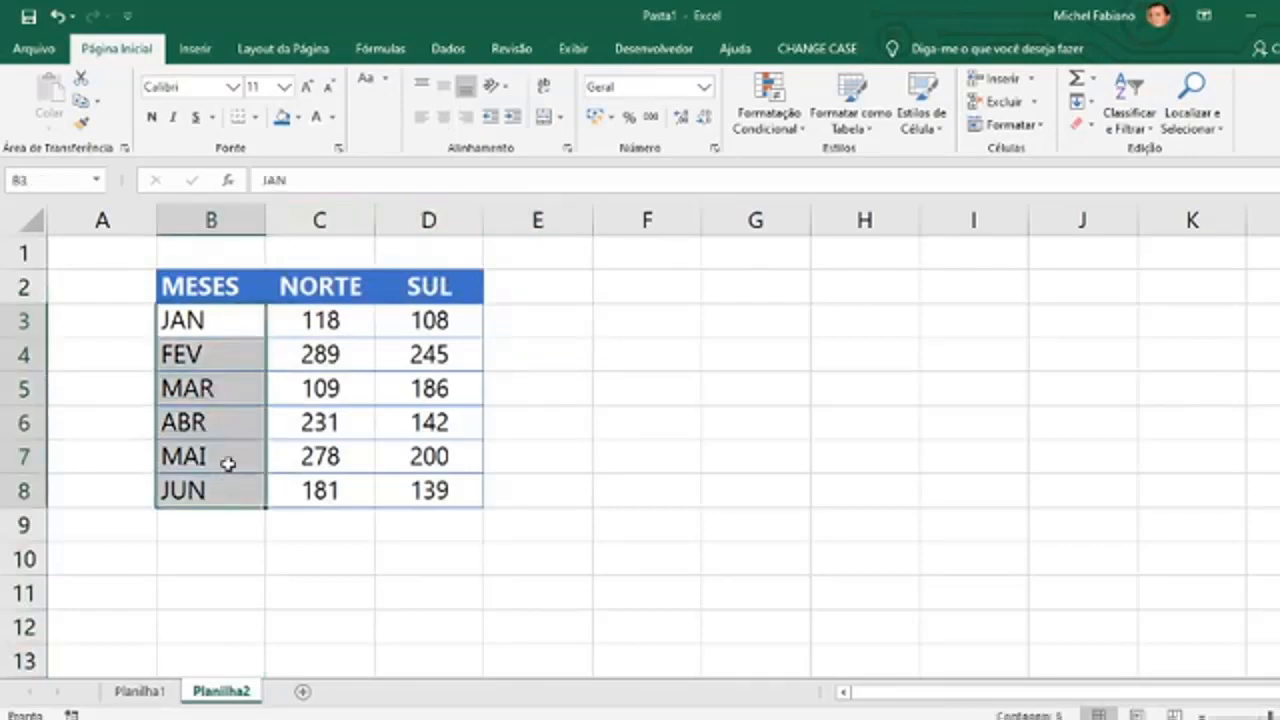
left_click(152, 117)
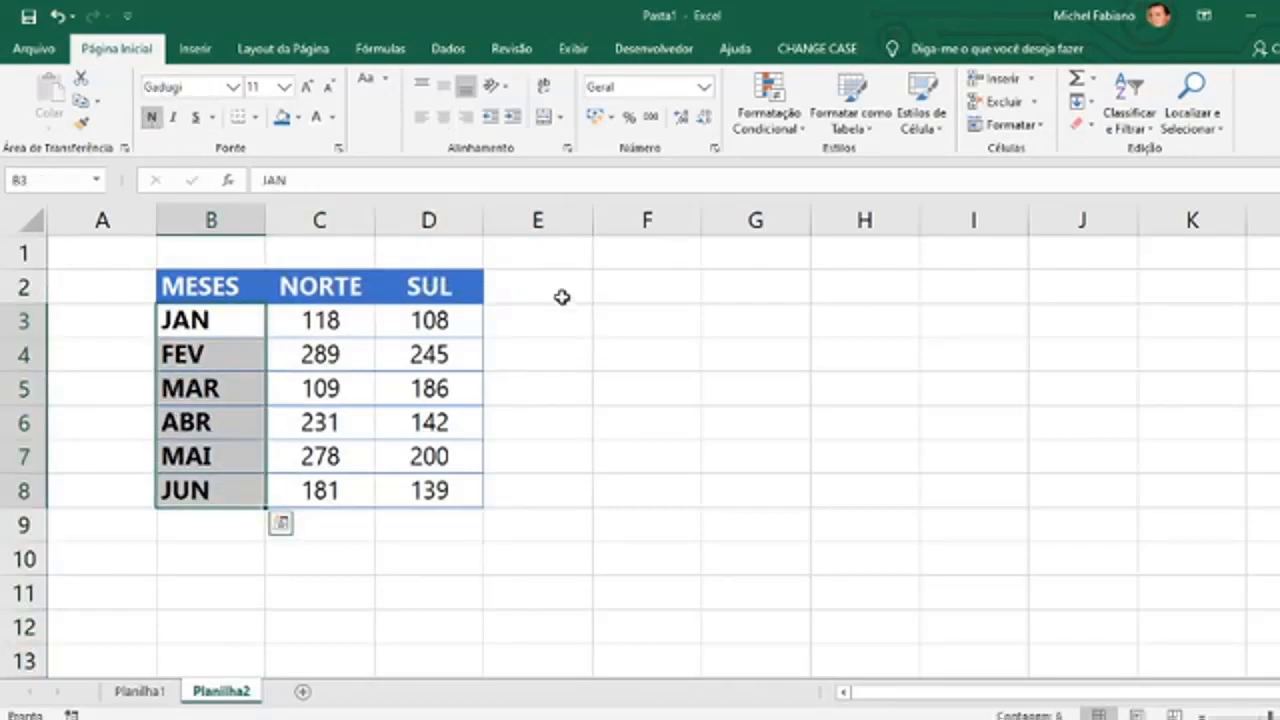
left_click(605, 339)
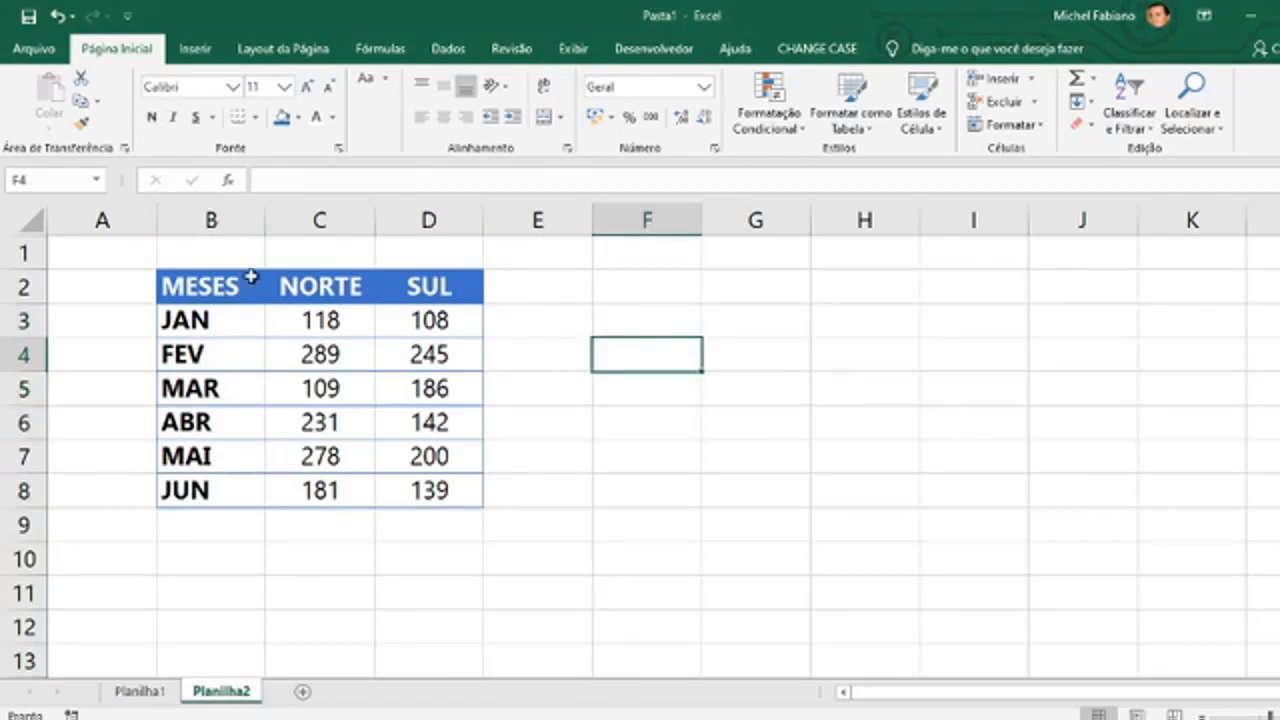
Enter the uppercase heading VARIAÇÃO in E2, beside the SUL heading.
left_click_drag(218, 280, 459, 497)
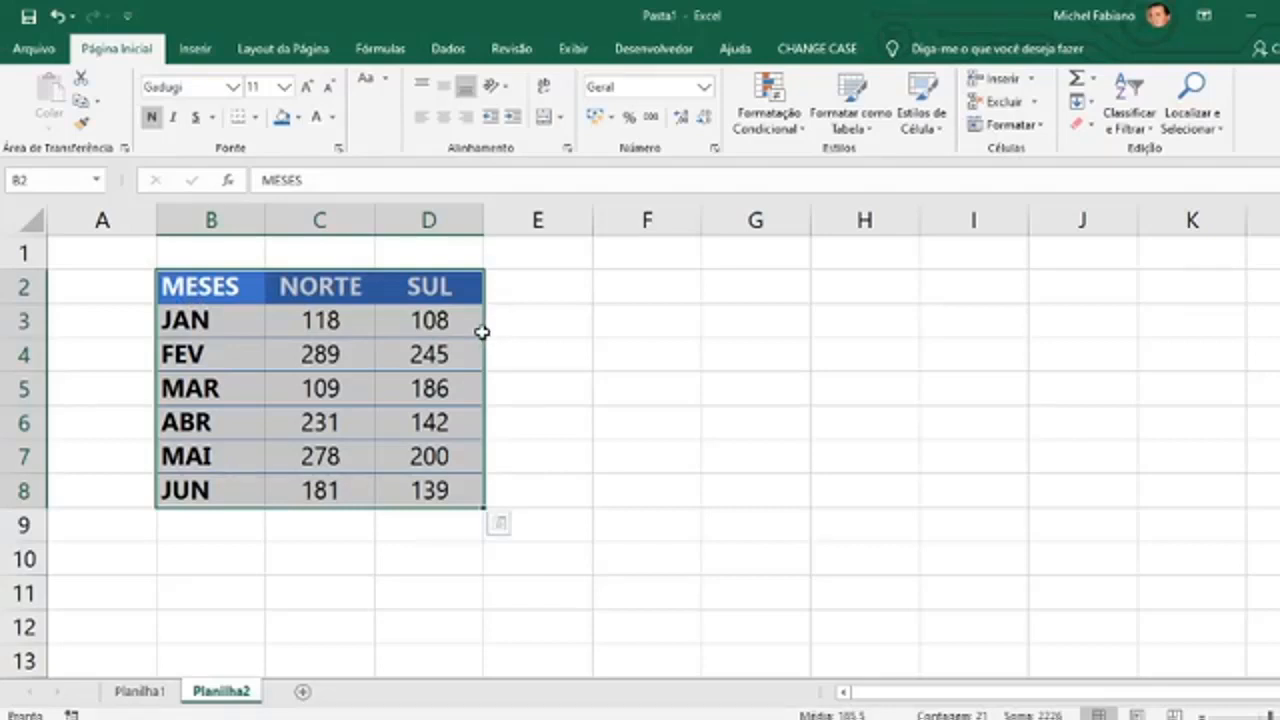
left_click(549, 305)
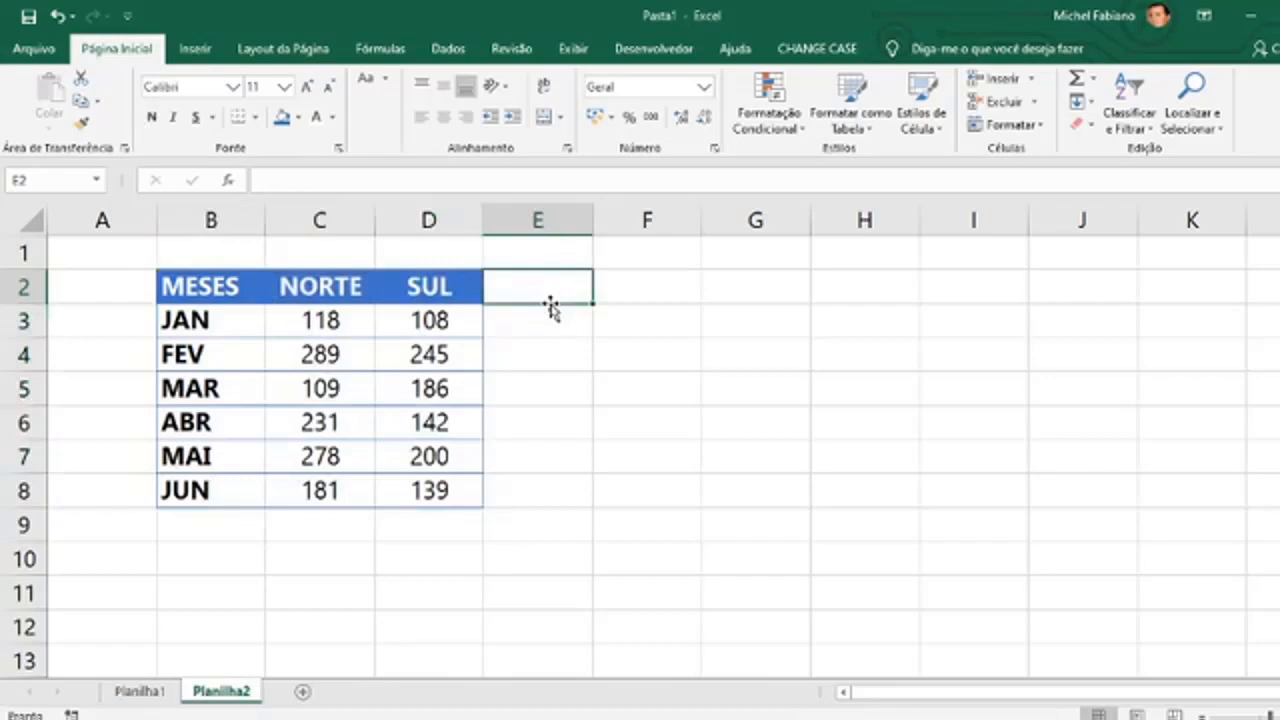
type("var")
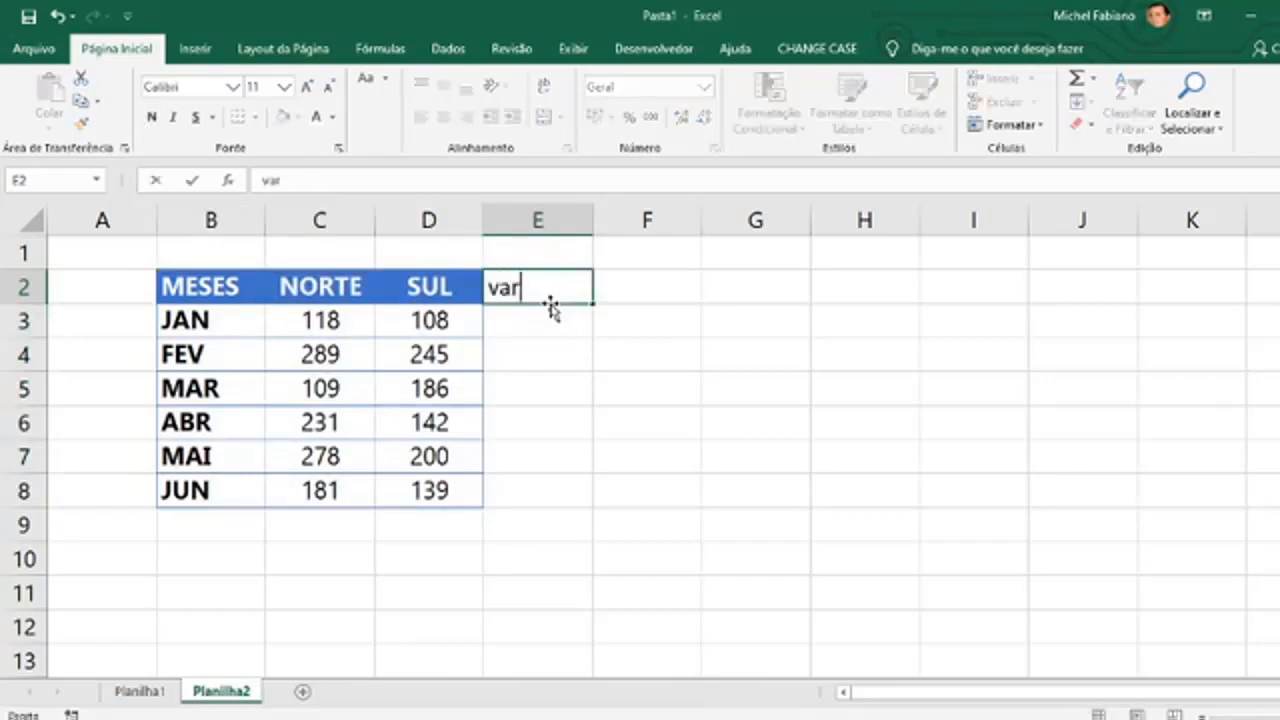
key("BackSpace")
key("BackSpace")
key("BackSpace")
type("variação")
key("BackSpace")
key("BackSpace")
key("BackSpace")
key("BackSpace")
key("BackSpace")
key("BackSpace")
key("BackSpace")
key("BackSpace")
type("VARIAÇÃO")
key("Return")
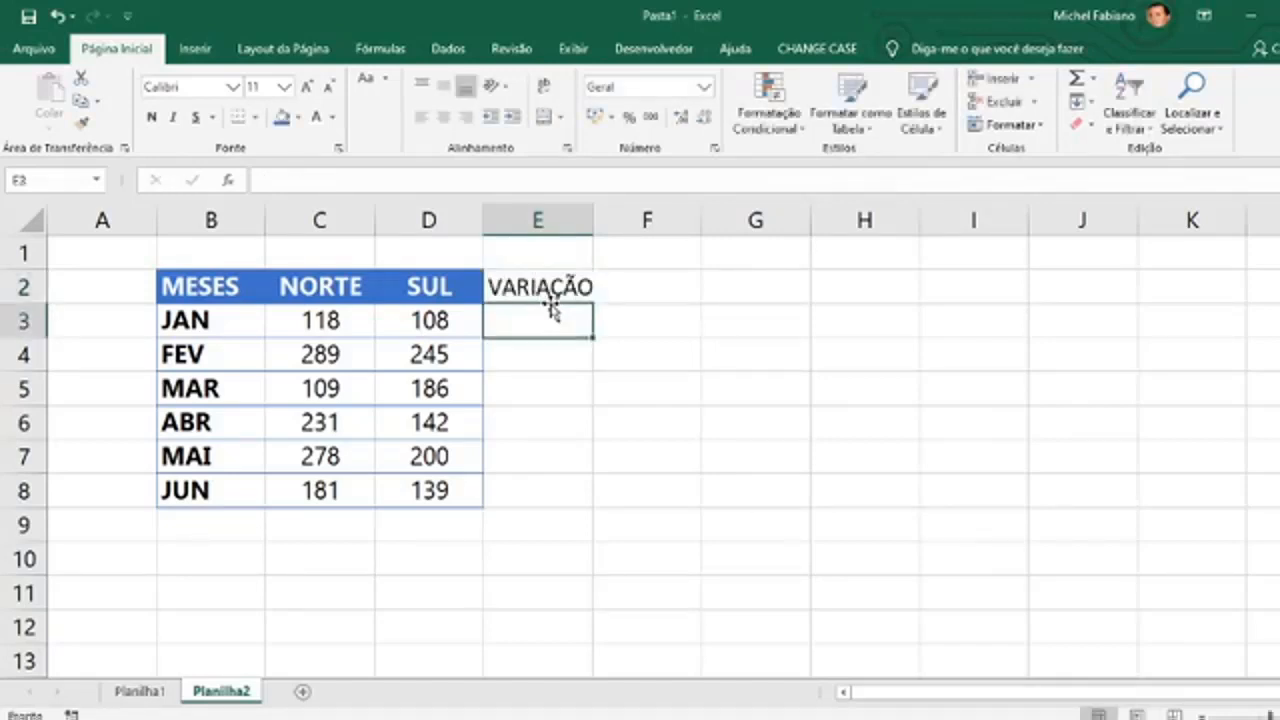
Enter the formula =D3/C3-1 in E3 to calculate January's variation between NORTE and SUL.
type("=")
key("Left")
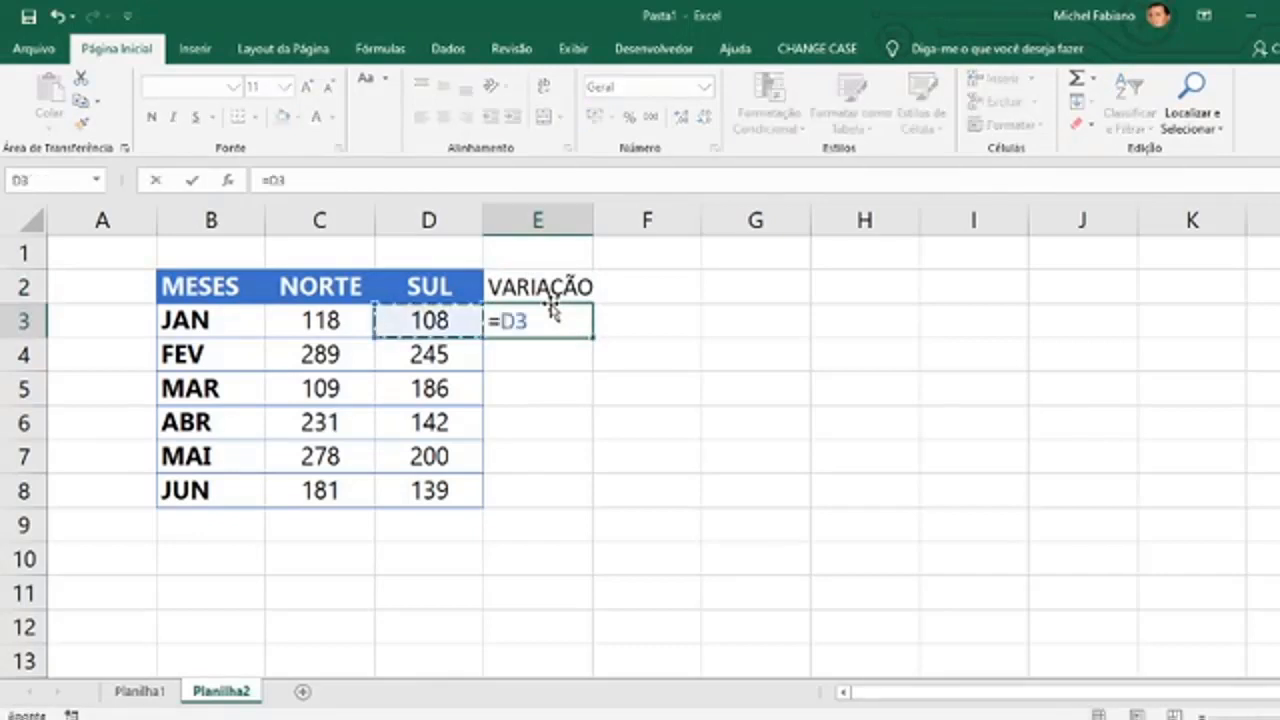
type("/")
key("Left")
key("Left")
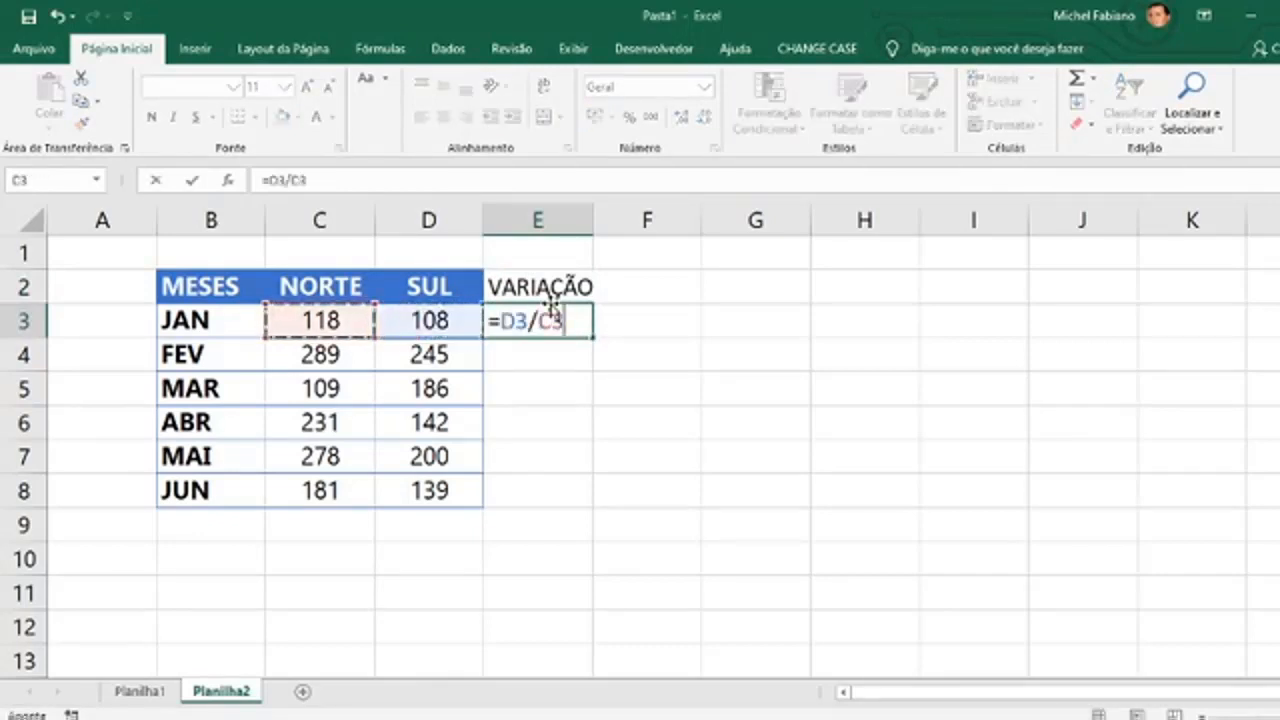
type("-1")
key("ctrl+Return")
key("Return")
Format the January variation in E3 as a percentage and fill its formula down to E8.
left_click(549, 314)
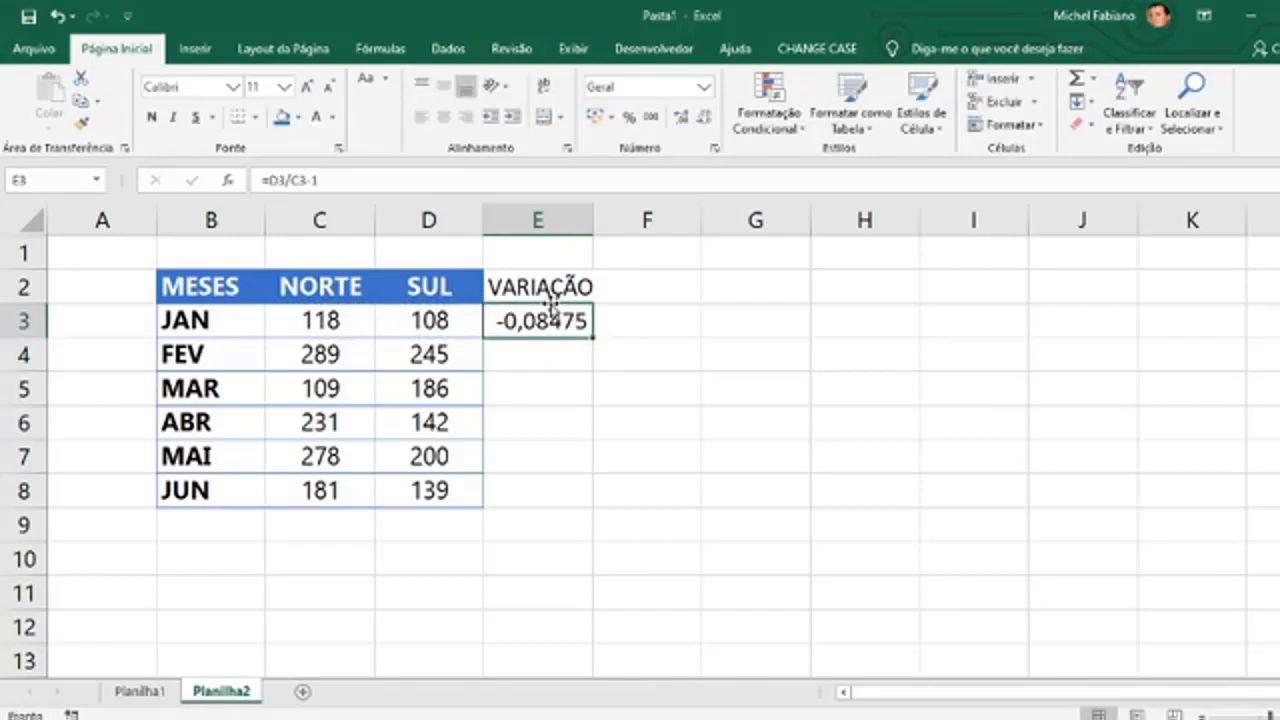
left_click(629, 118)
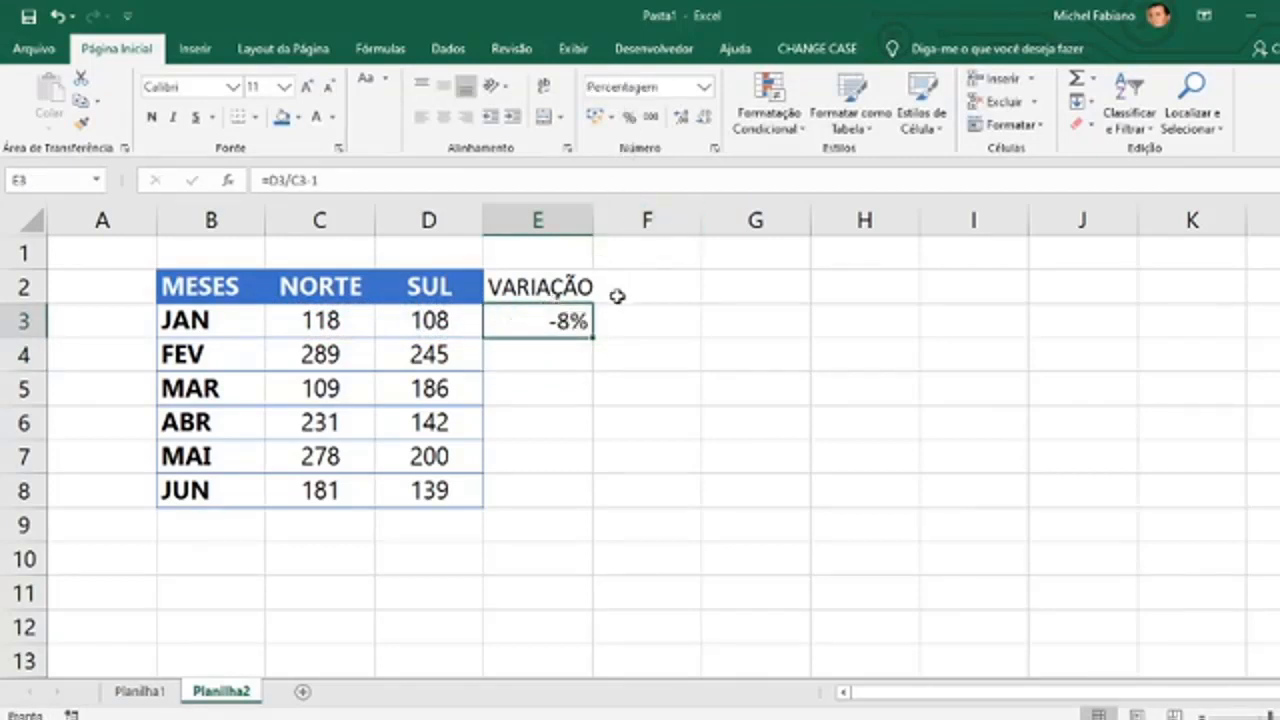
double_click(597, 336)
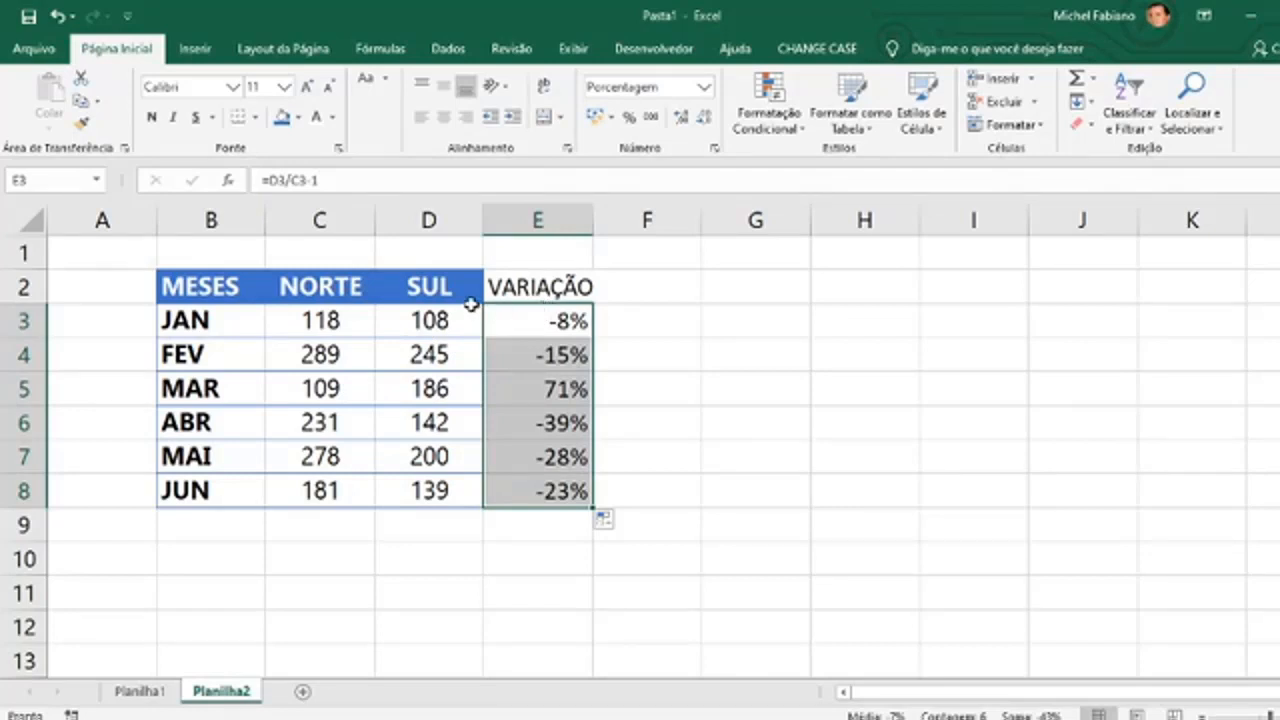
Clear the contents of the whole VARIAÇÃO column E.
left_click(556, 217)
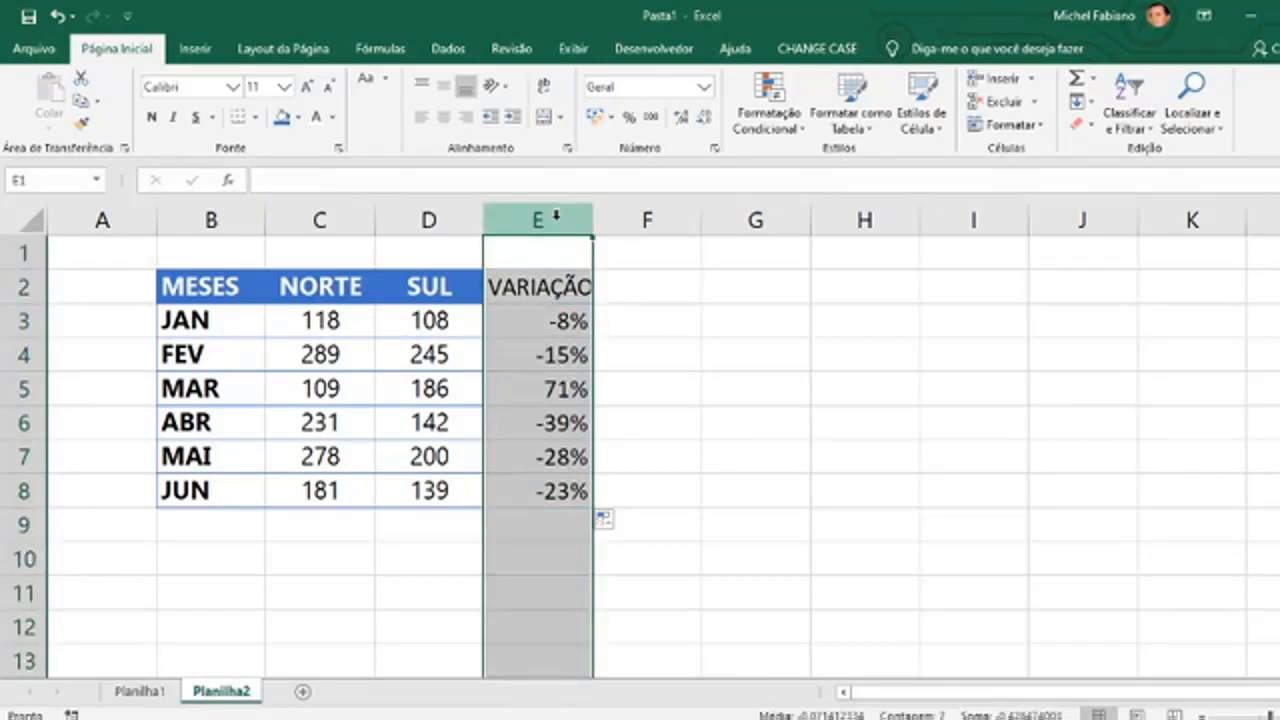
key("Delete")
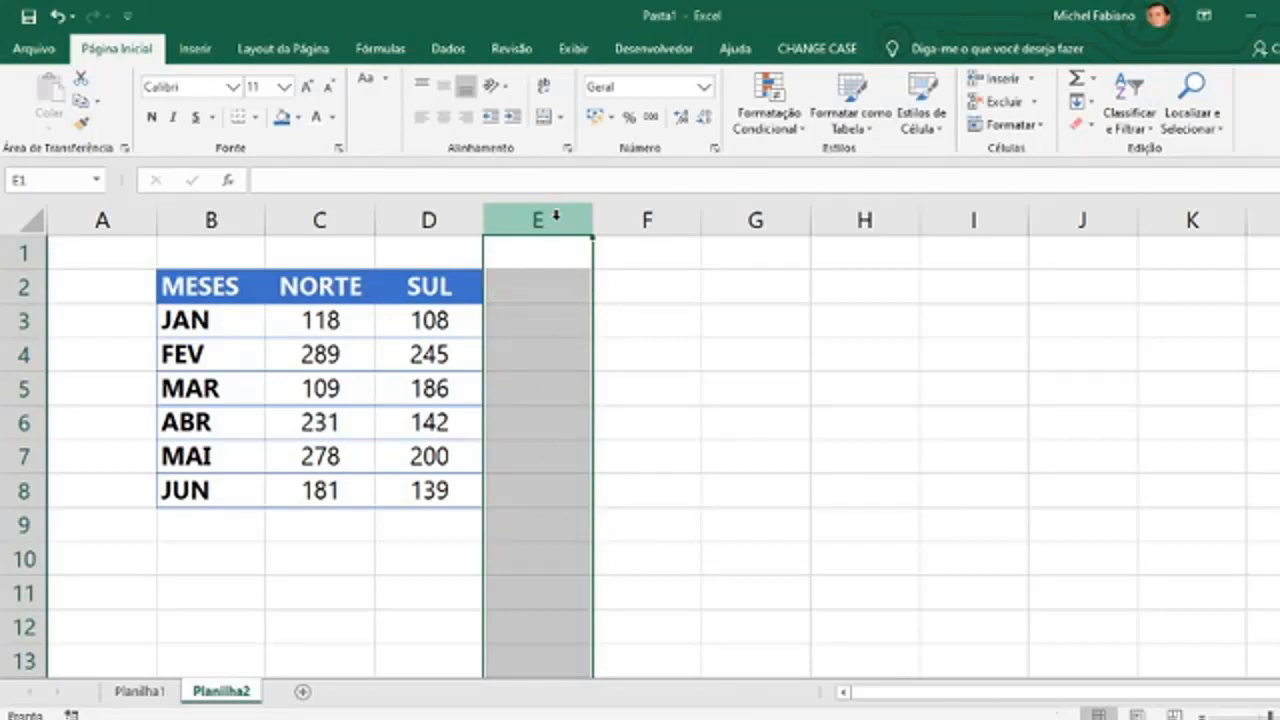
left_click(549, 322)
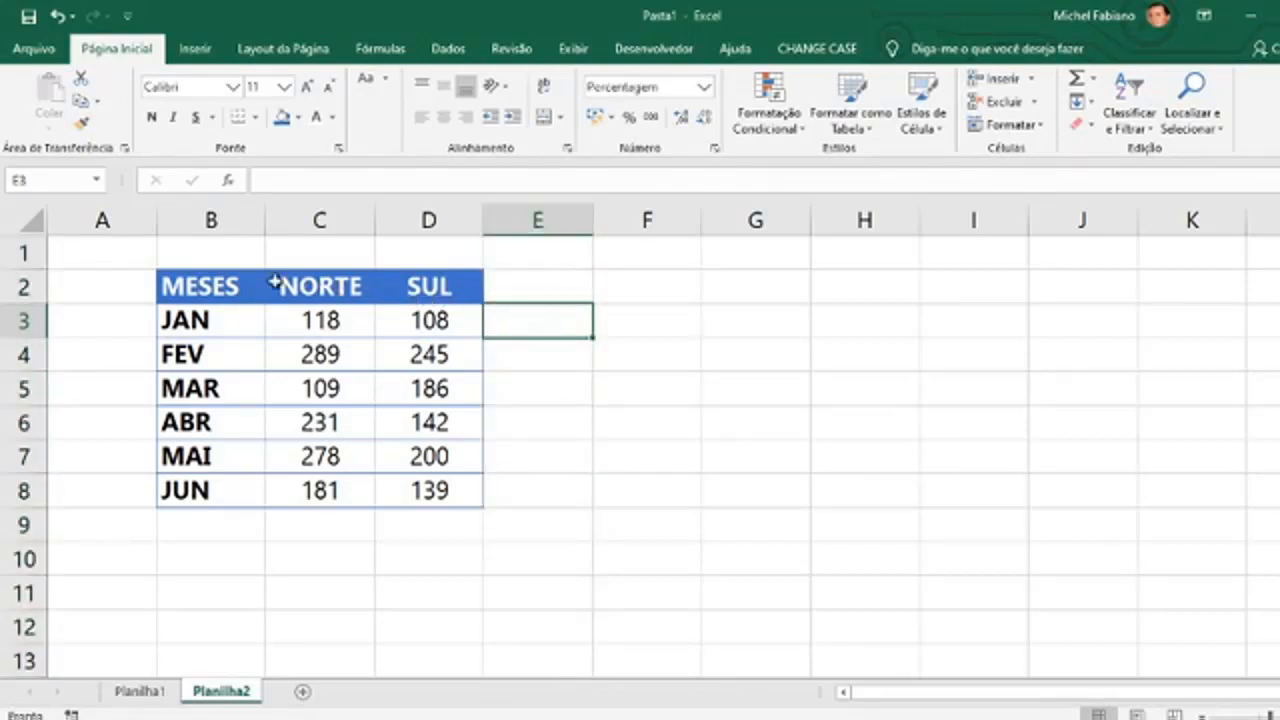
Select the whole table B2:D8 and insert a clustered column chart through Quick Analysis.
left_click_drag(251, 286, 429, 486)
left_click(460, 449)
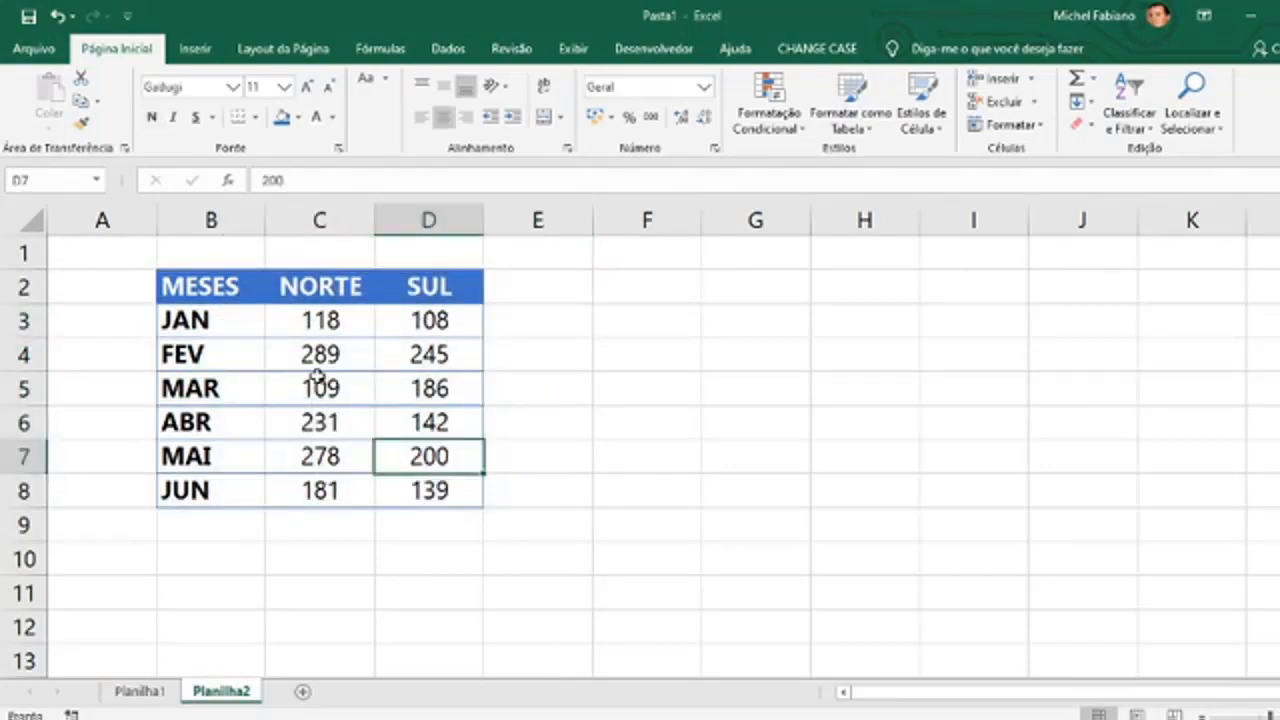
left_click(320, 388)
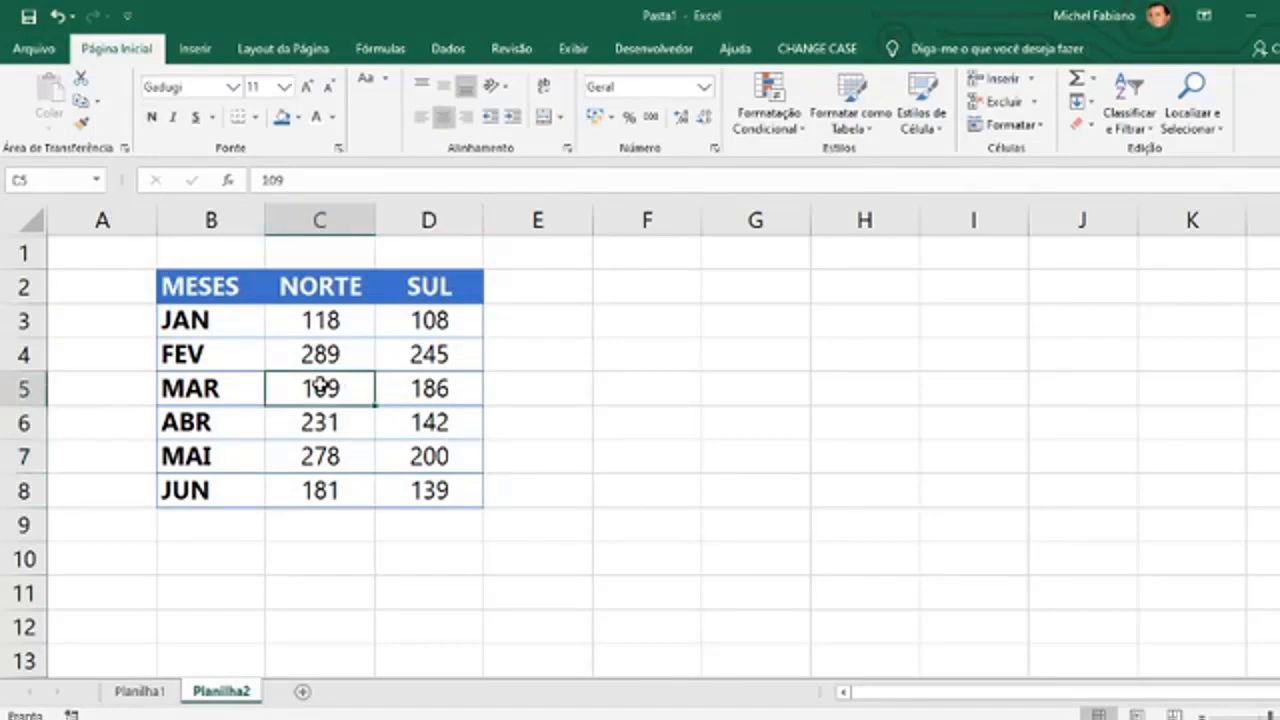
key("ctrl+a")
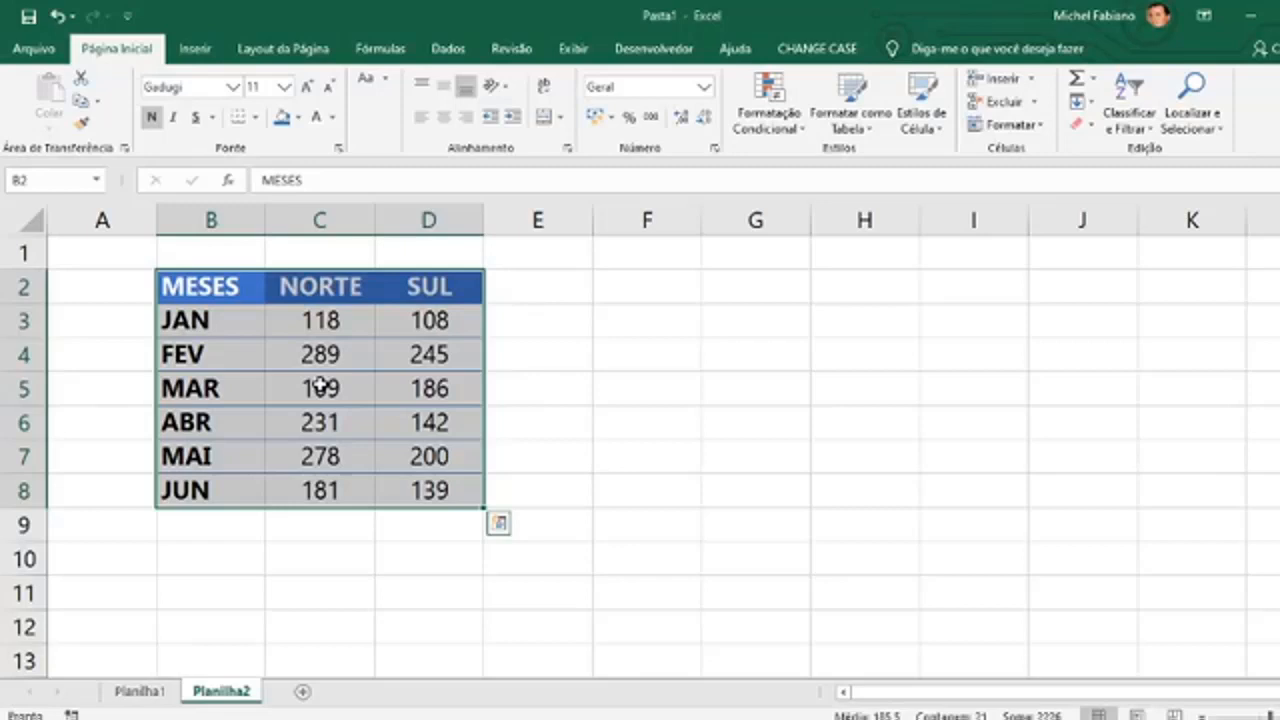
left_click(499, 524)
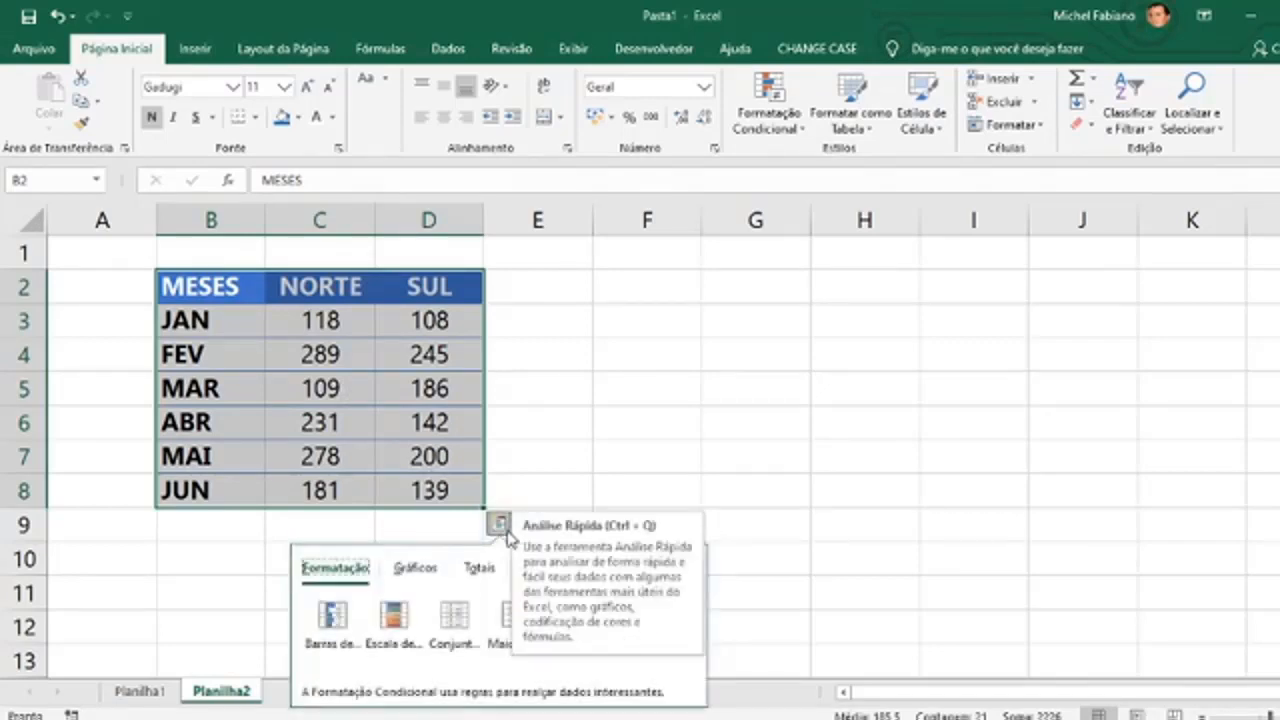
key("Right")
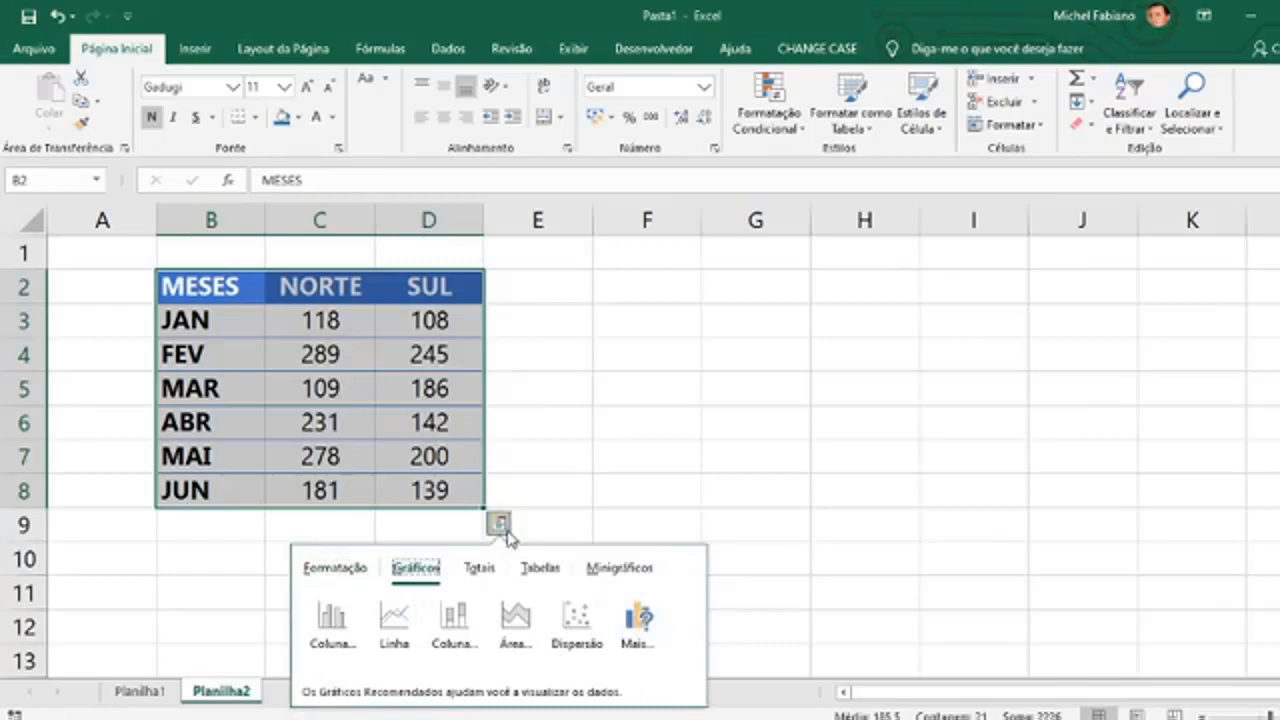
left_click(336, 620)
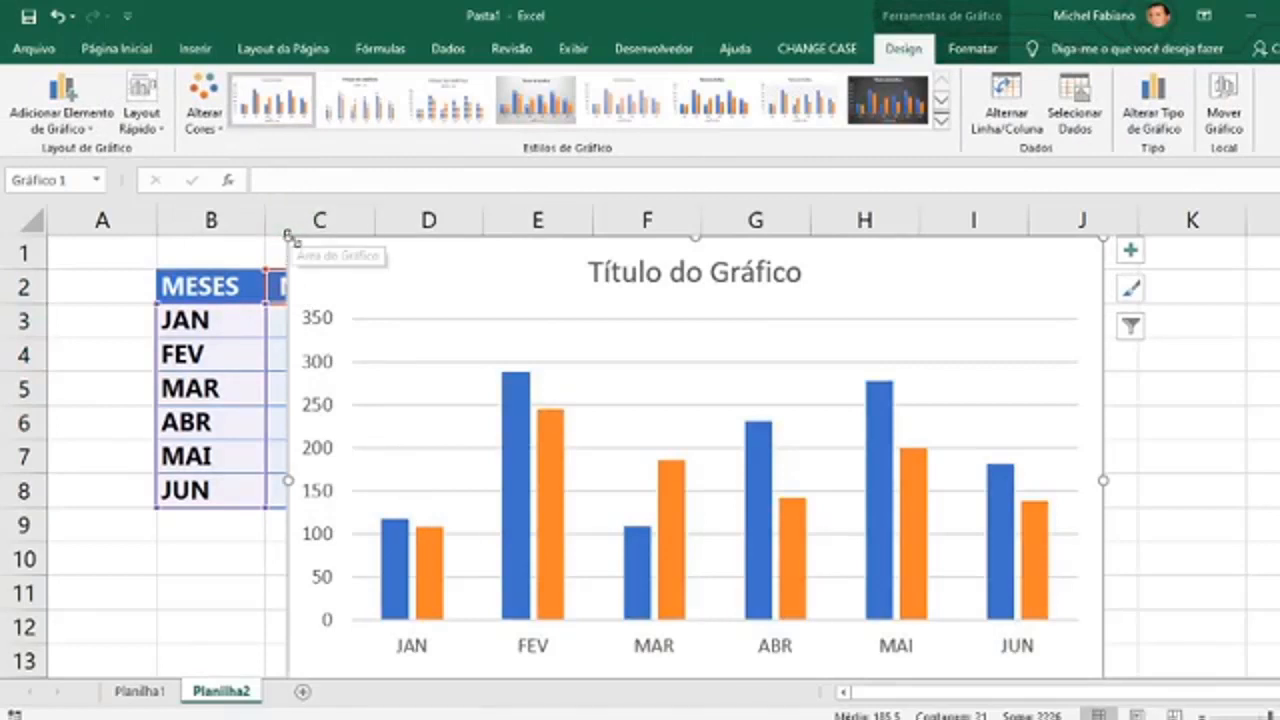
Shrink and reposition the column chart beside the table, and delete it from the sheet.
left_click_drag(371, 277, 519, 339)
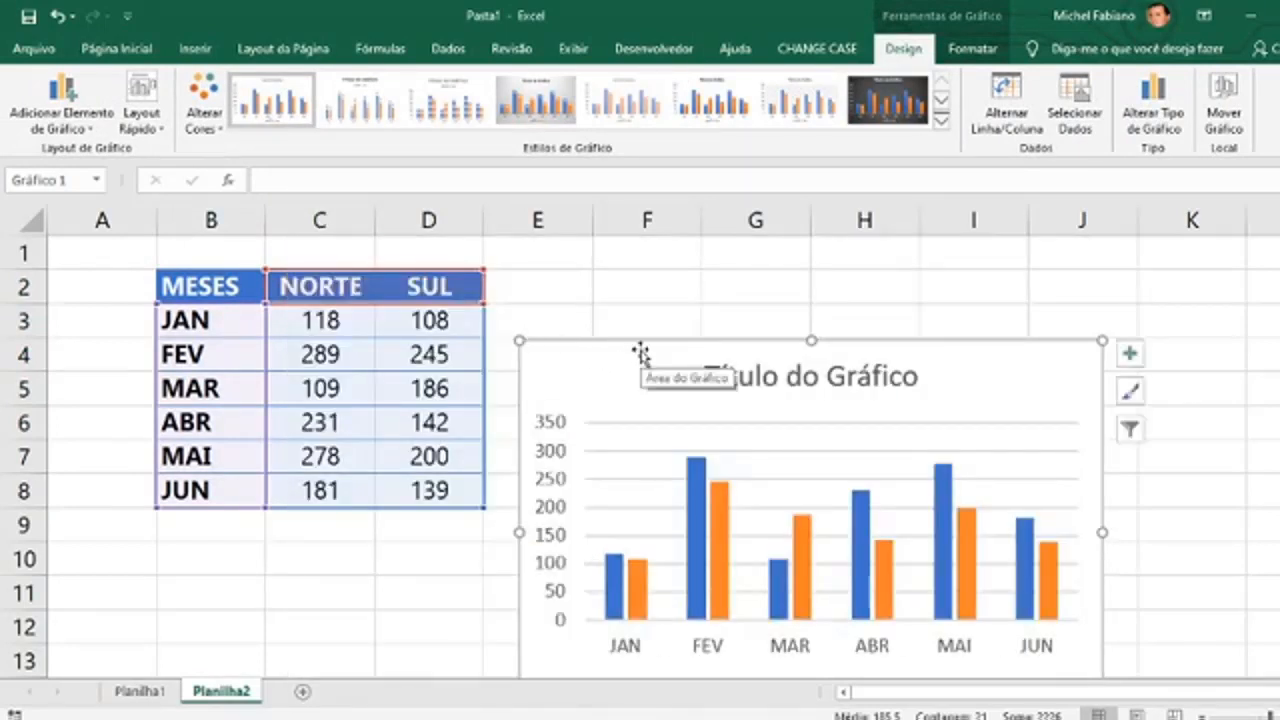
left_click_drag(640, 350, 666, 267)
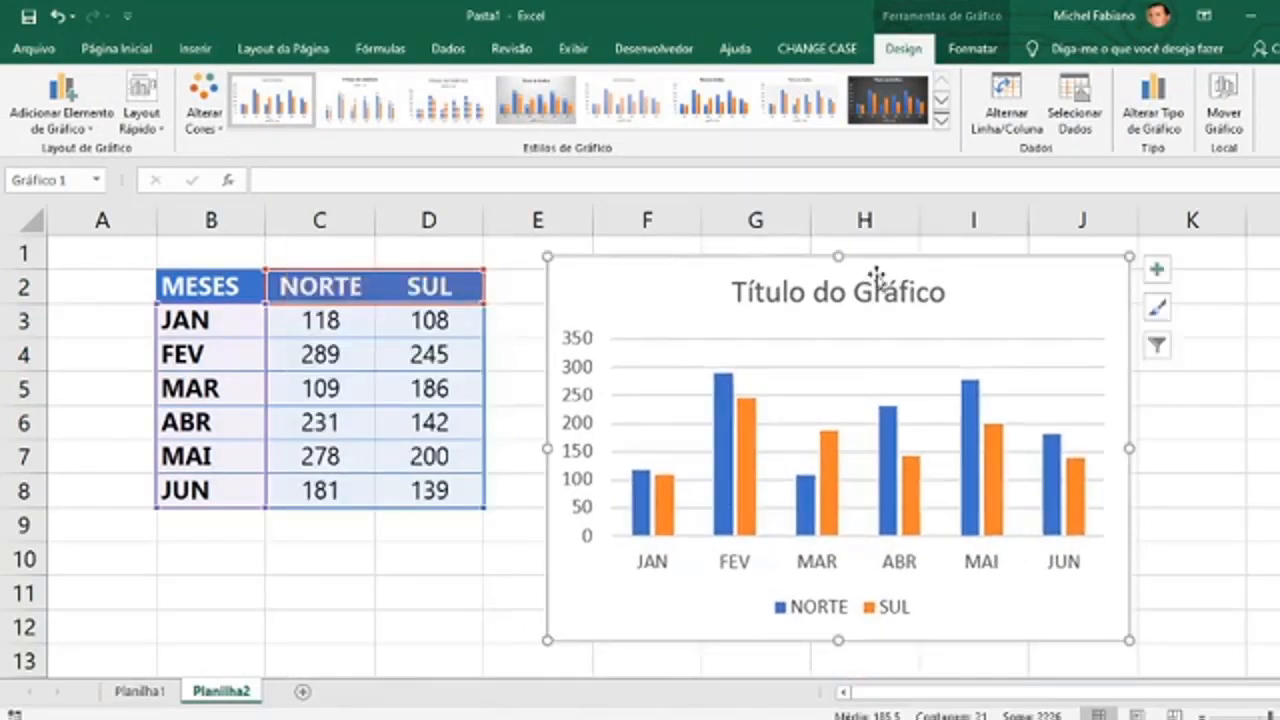
left_click_drag(837, 258, 877, 254)
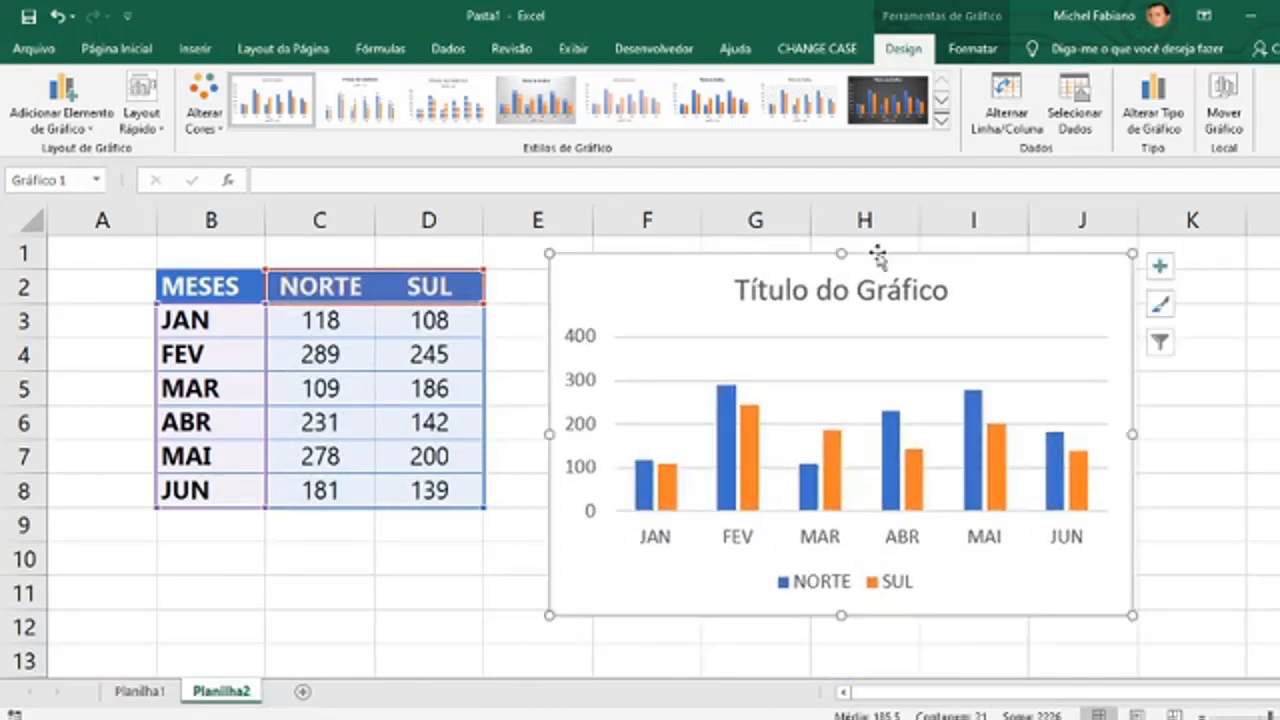
key("Delete")
Insert a new clustered column chart of B2:D8 and shrink it to fit beside the table, across columns E to J.
left_click(303, 366)
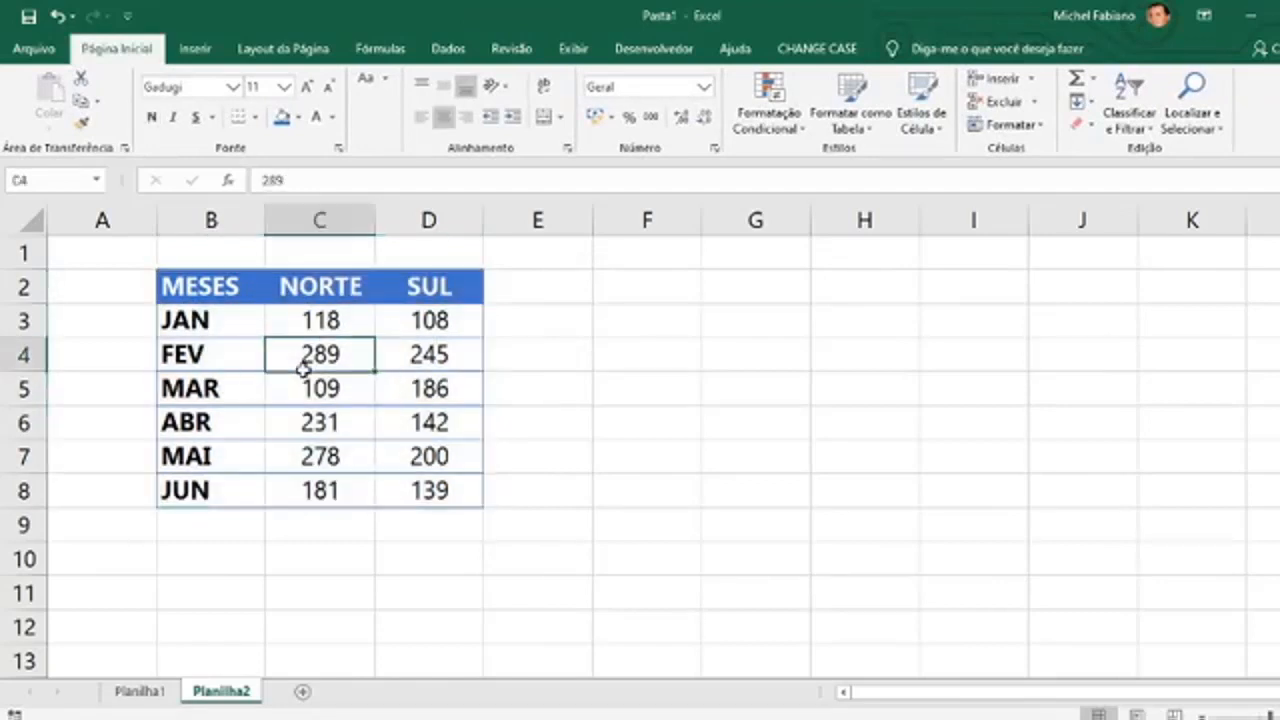
key("ctrl+a")
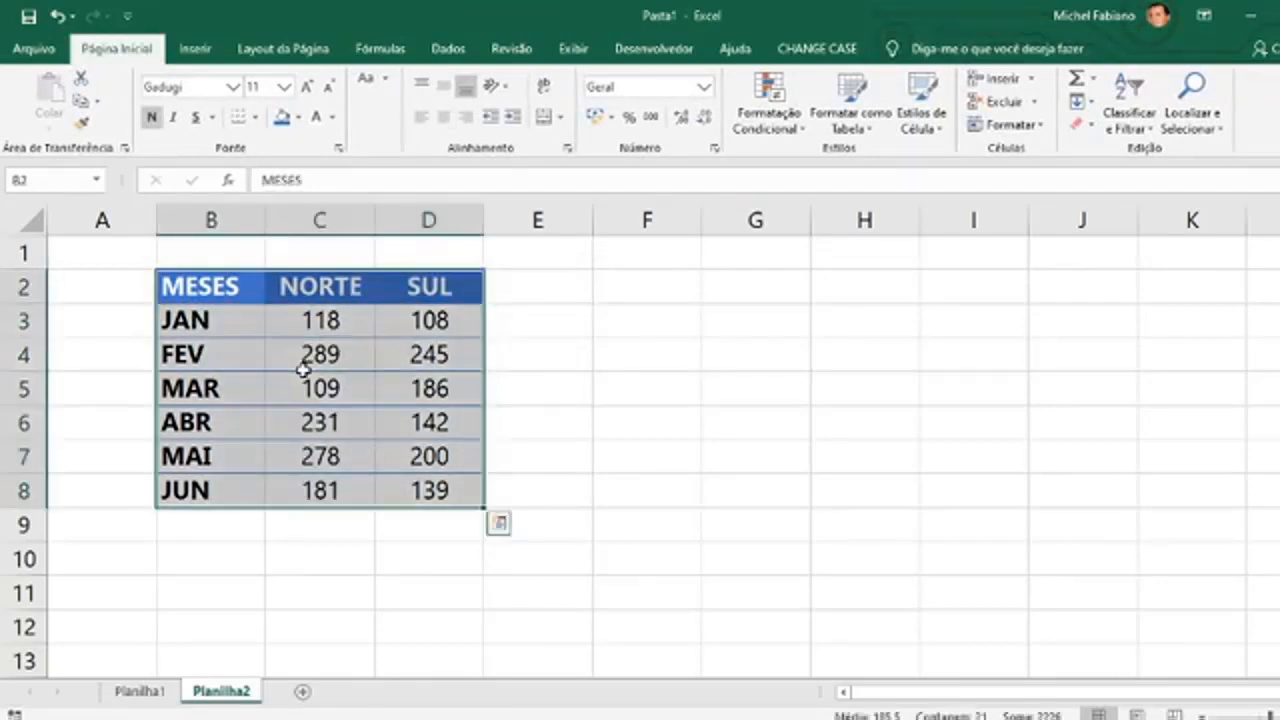
key("ctrl+q")
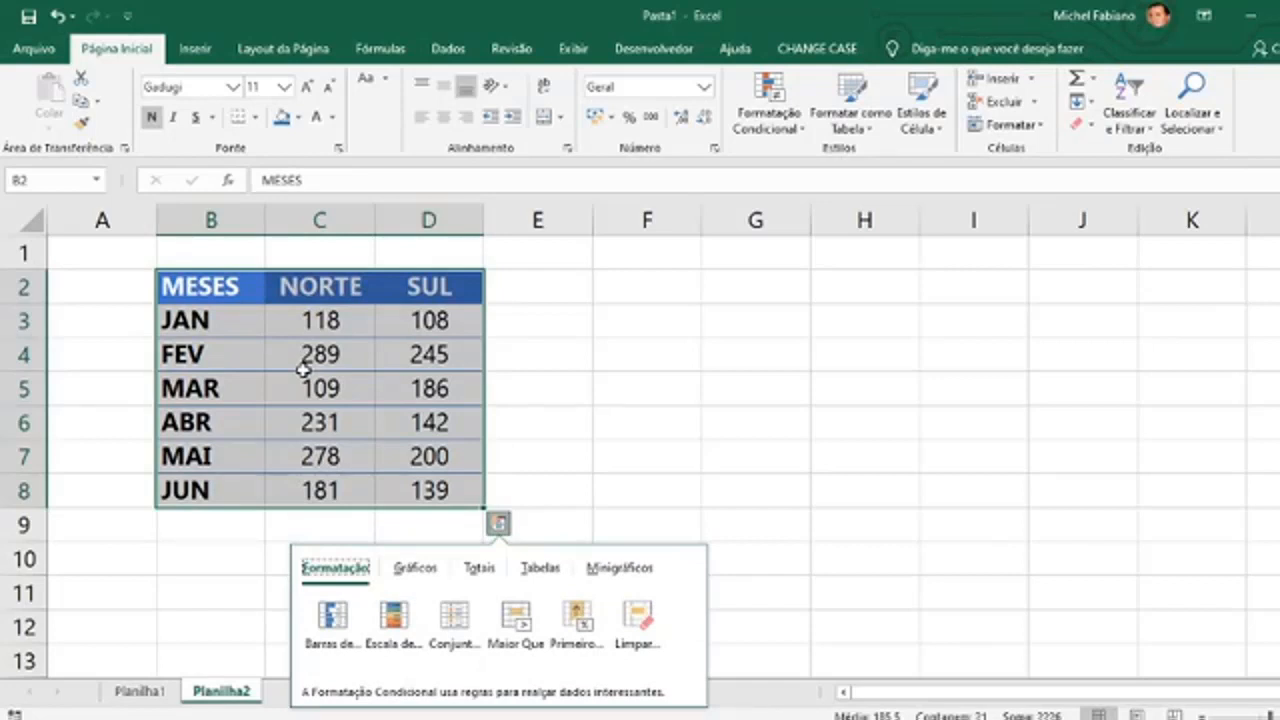
key("Right")
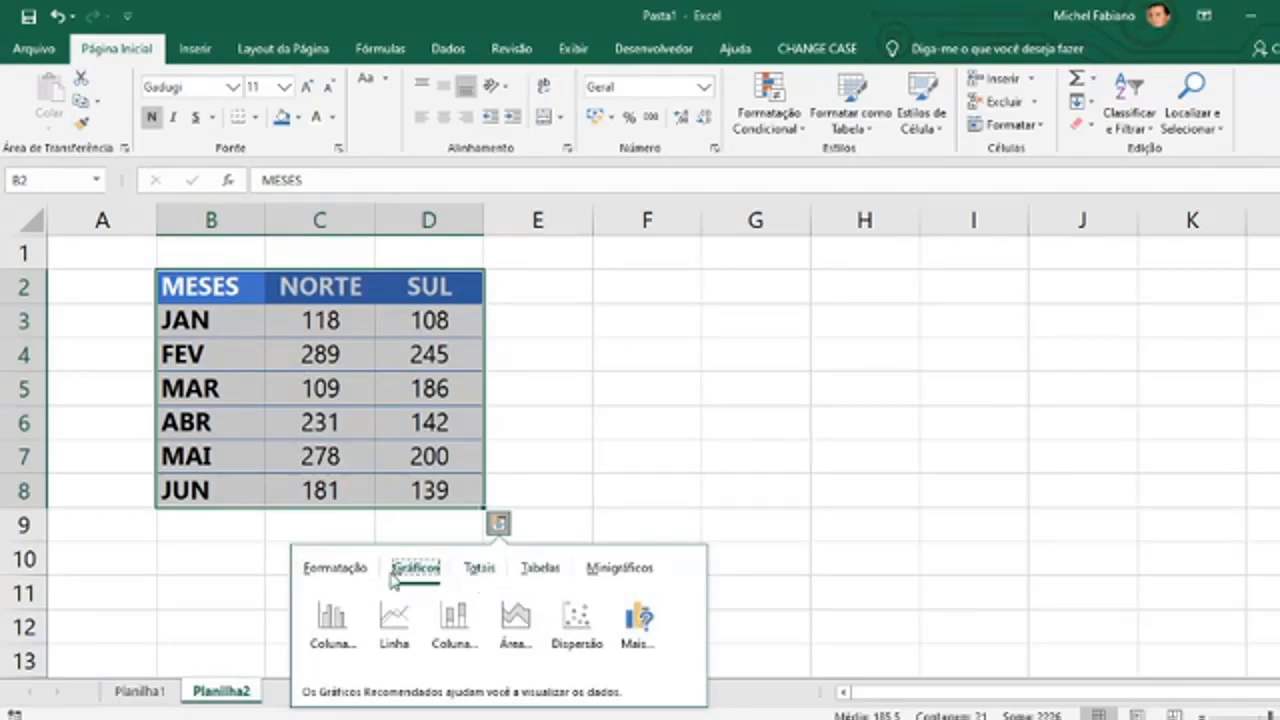
left_click(343, 610)
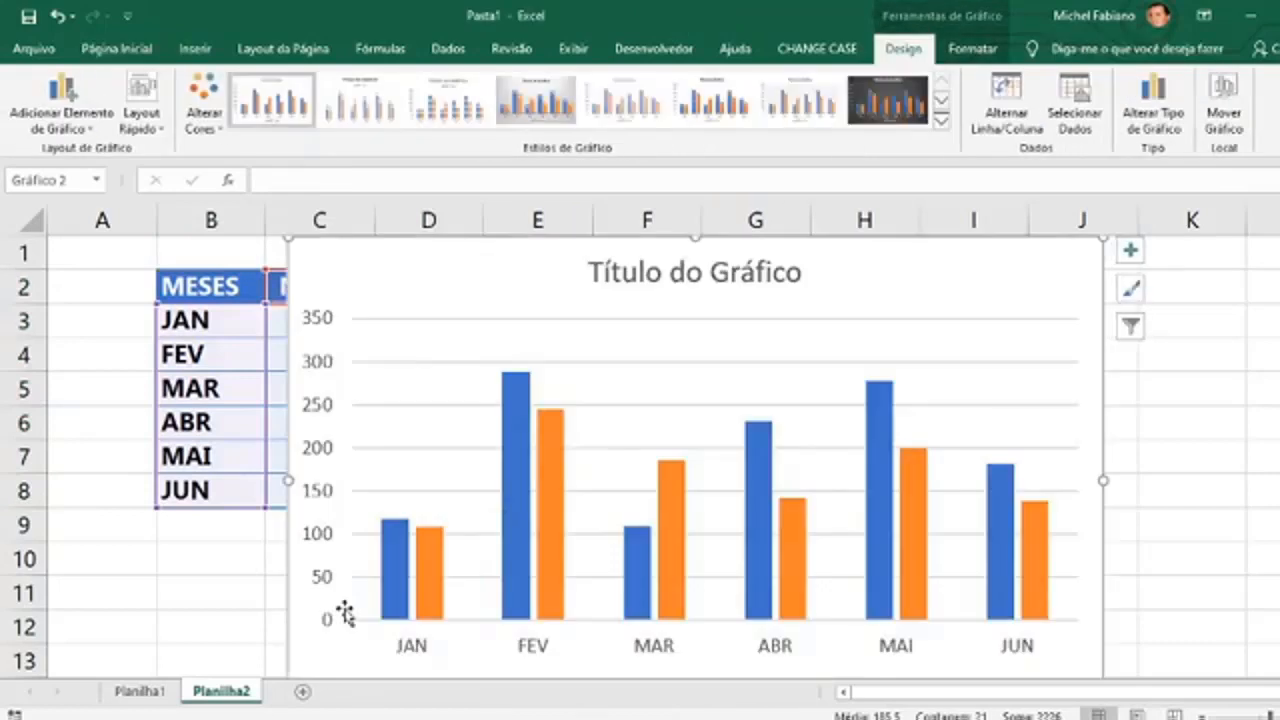
left_click_drag(288, 240, 640, 262)
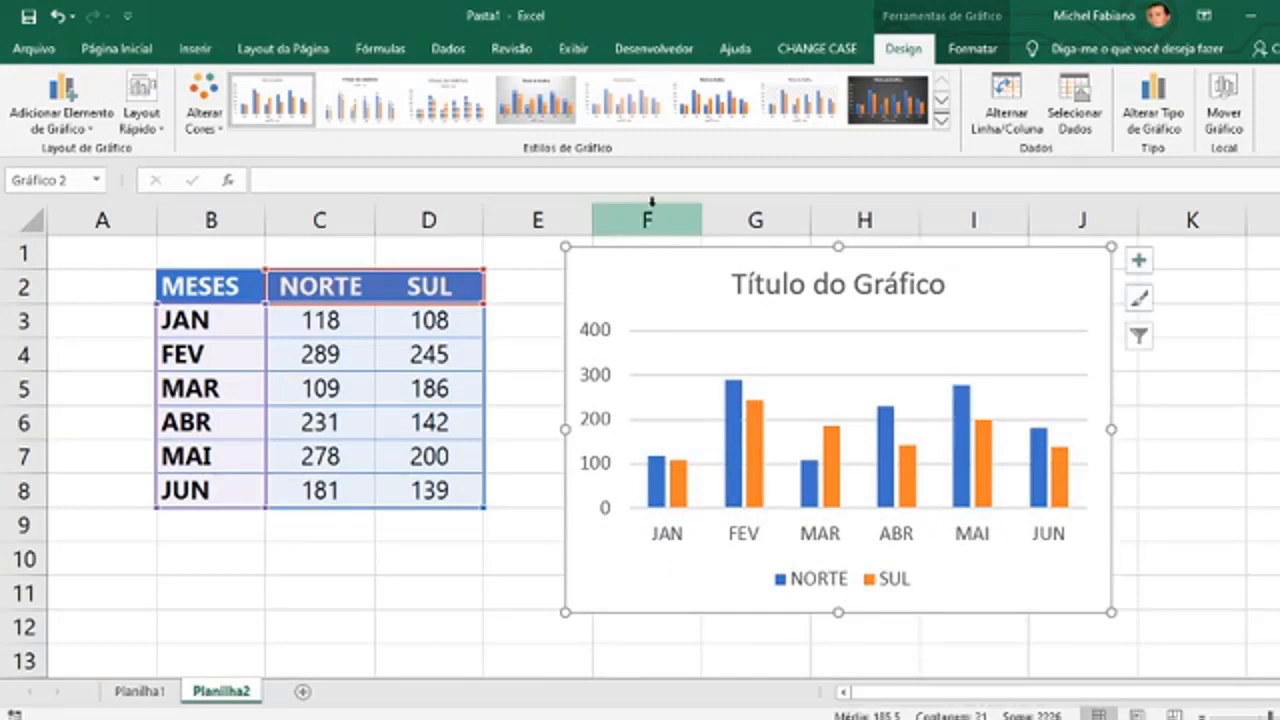
Apply the last chart style, with gradient shadowed columns and a bold title, and the colourful palette starting with orange and yellow.
left_click(941, 118)
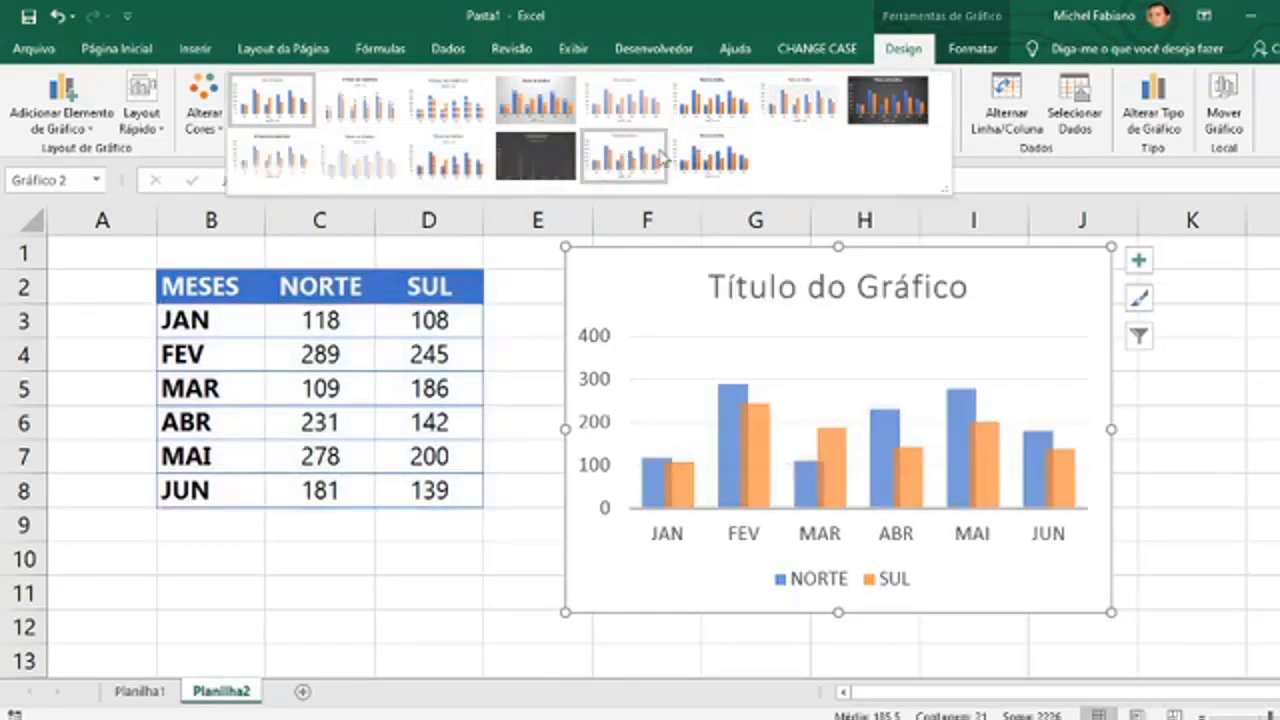
left_click(718, 161)
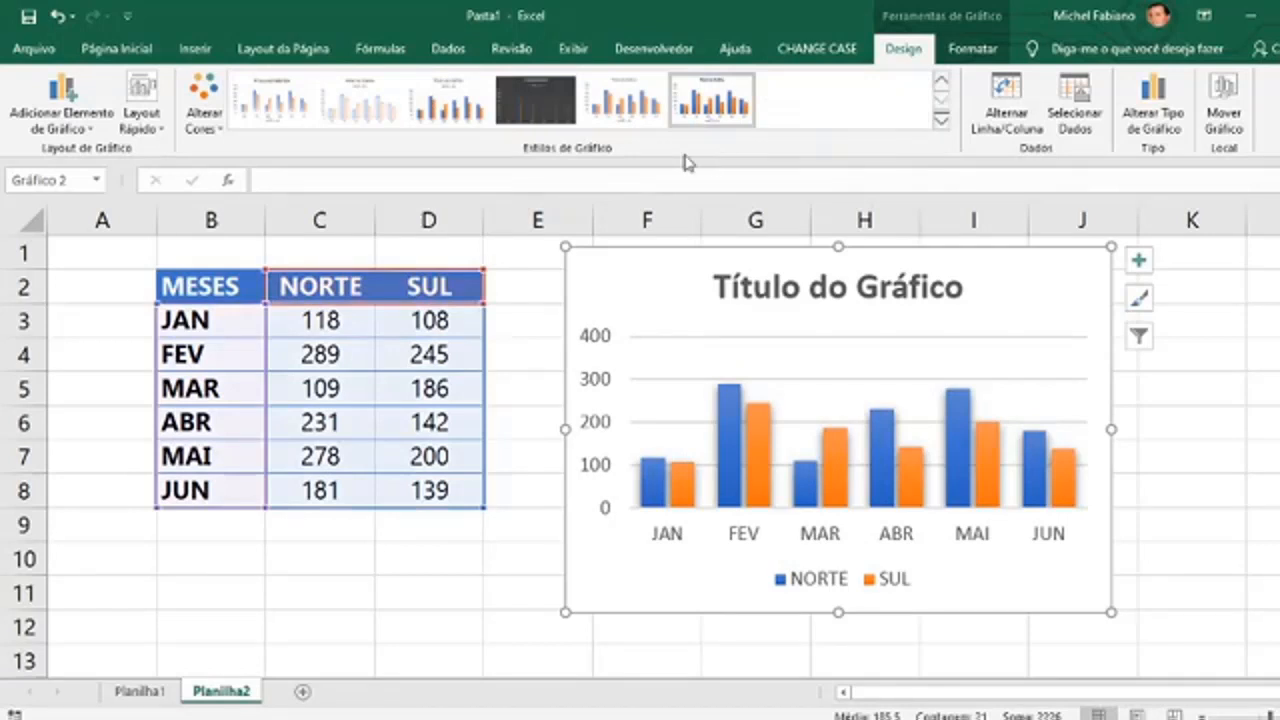
left_click(216, 140)
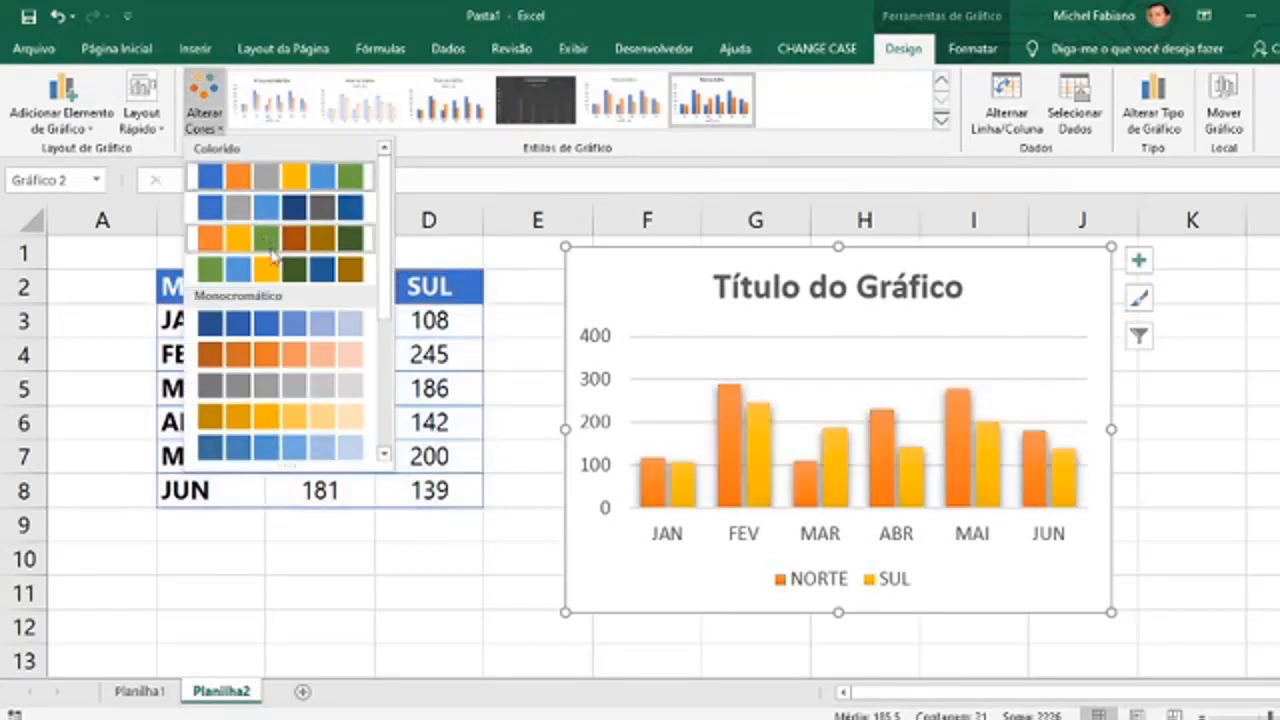
left_click(272, 256)
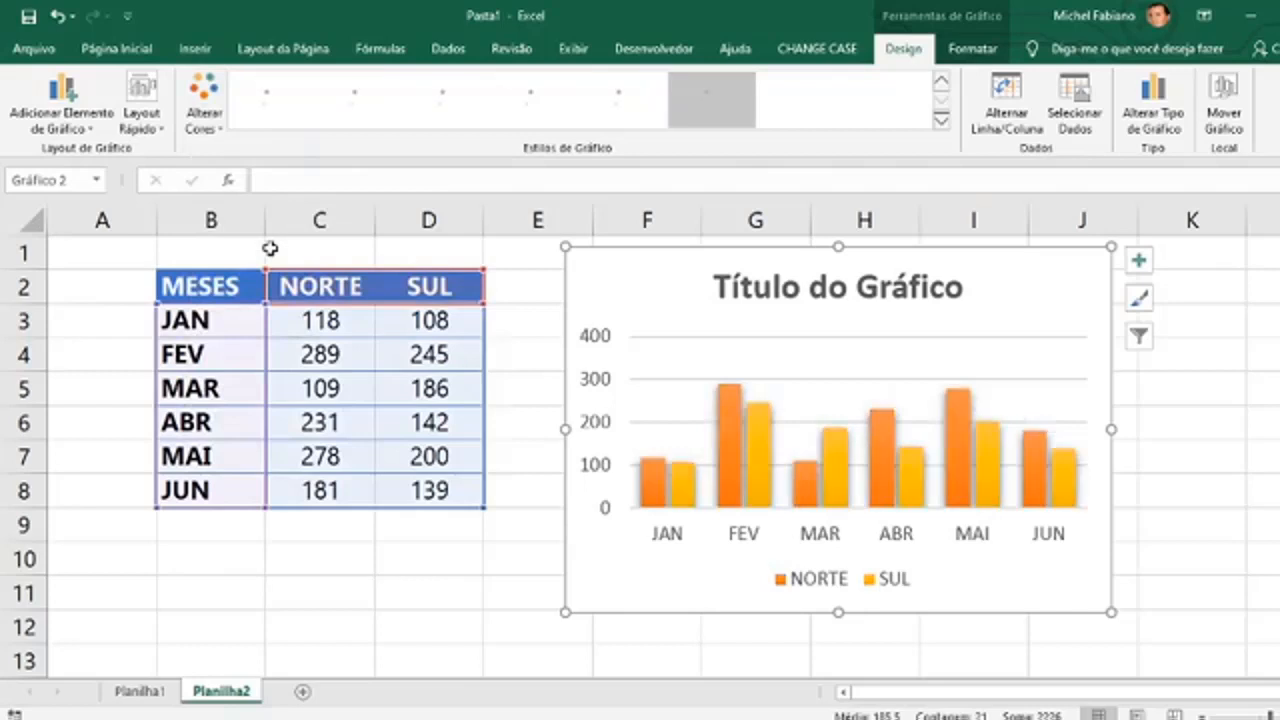
Apply the quick layout with data labels, a legend under the title and no value axis, and recolour the chart with the first monochromatic blue palette.
left_click(140, 116)
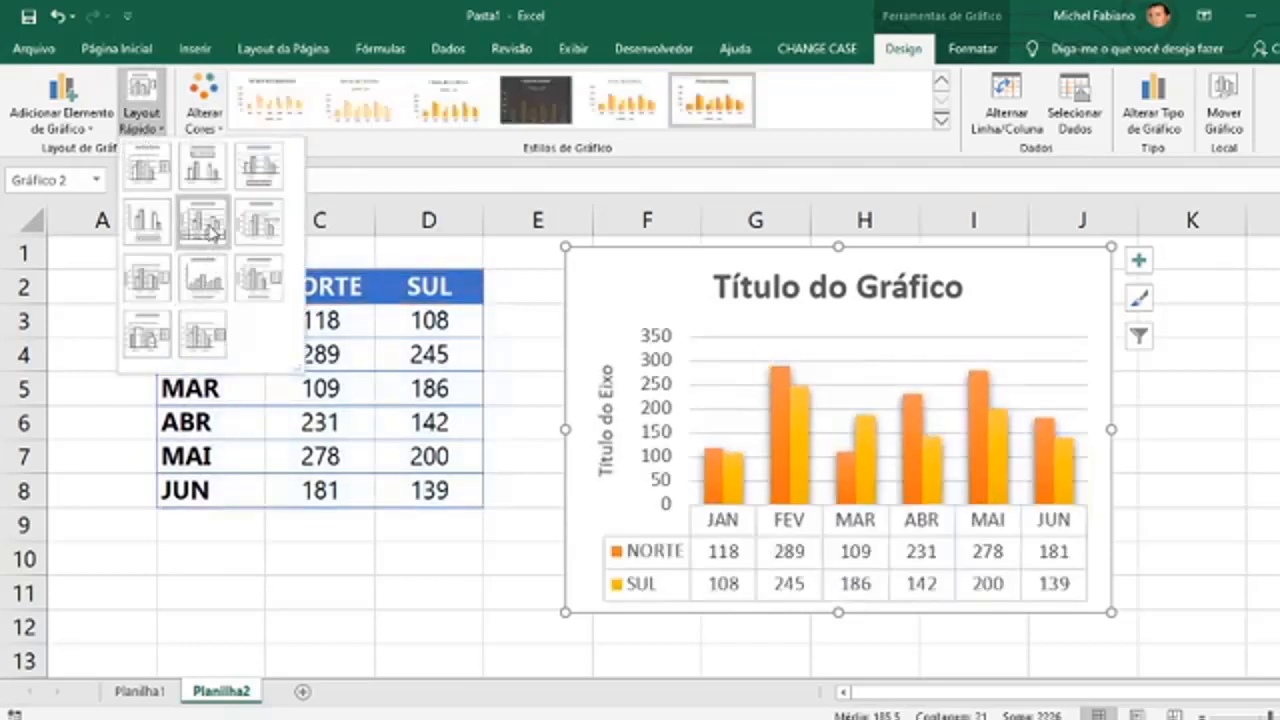
left_click(205, 178)
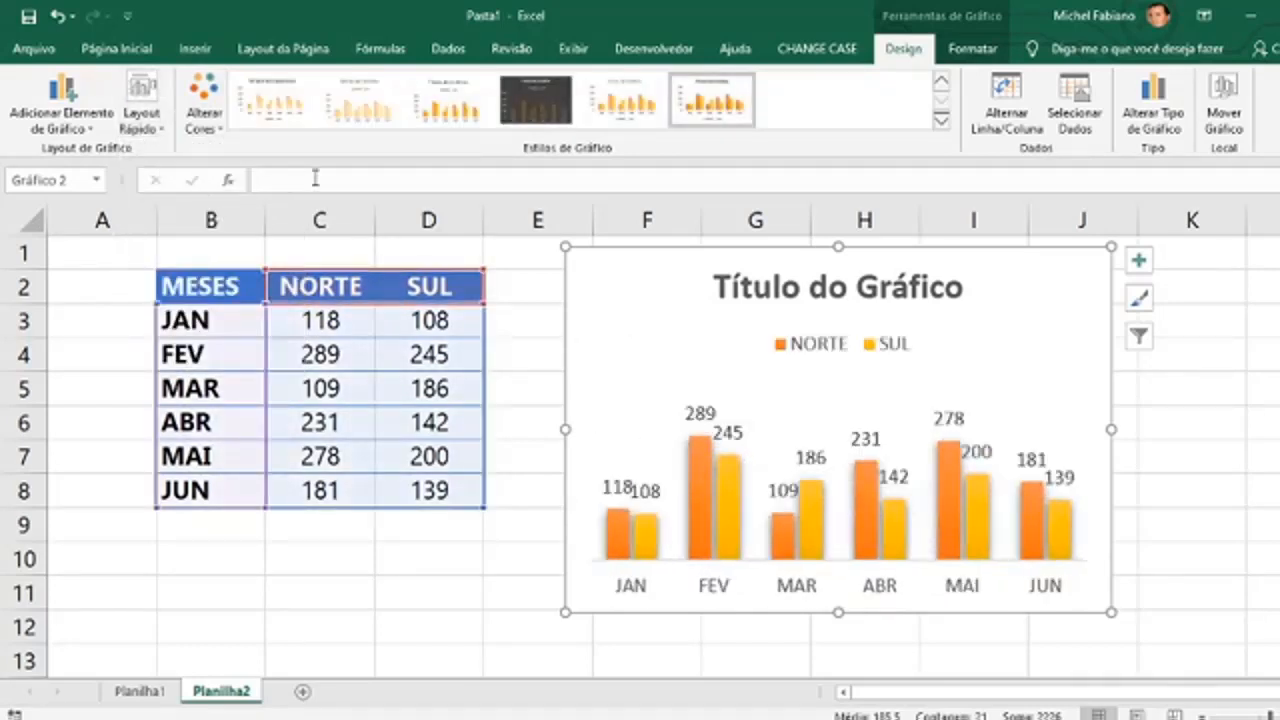
left_click(210, 125)
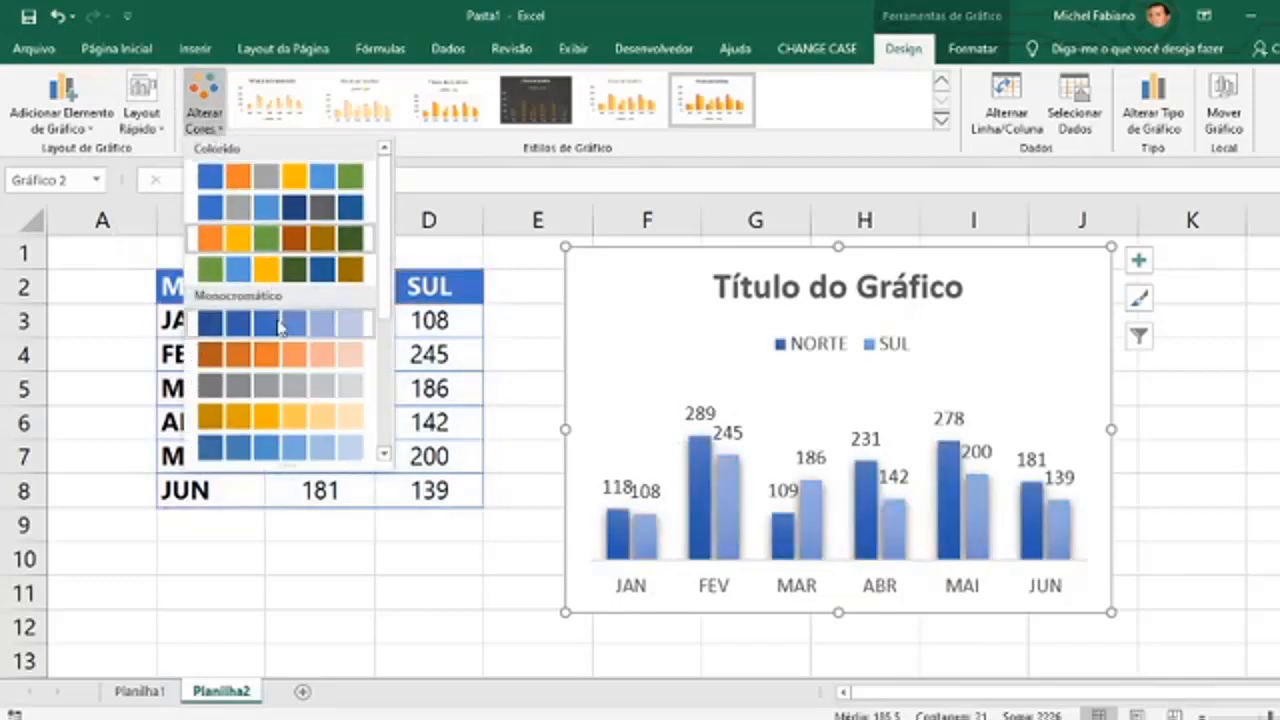
left_click(278, 323)
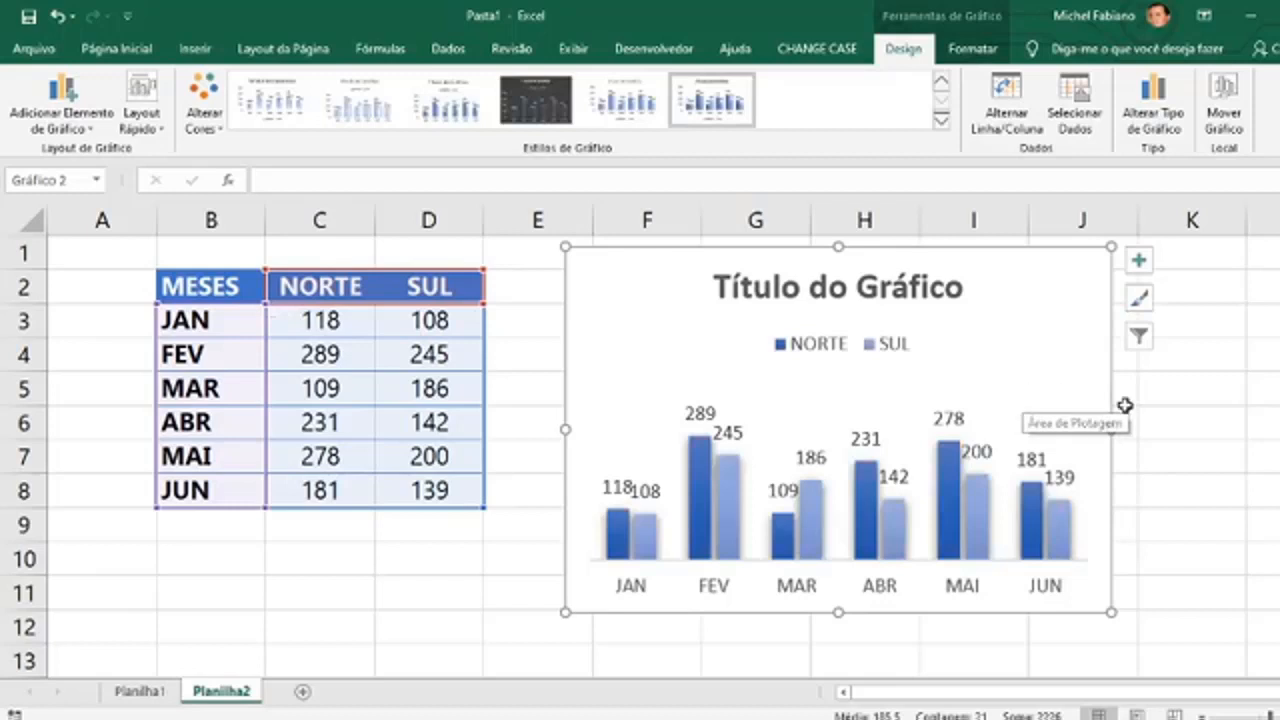
Widen the chart to span columns E to K and align its top edge with the table's header row 2.
left_click_drag(1111, 429, 1268, 428)
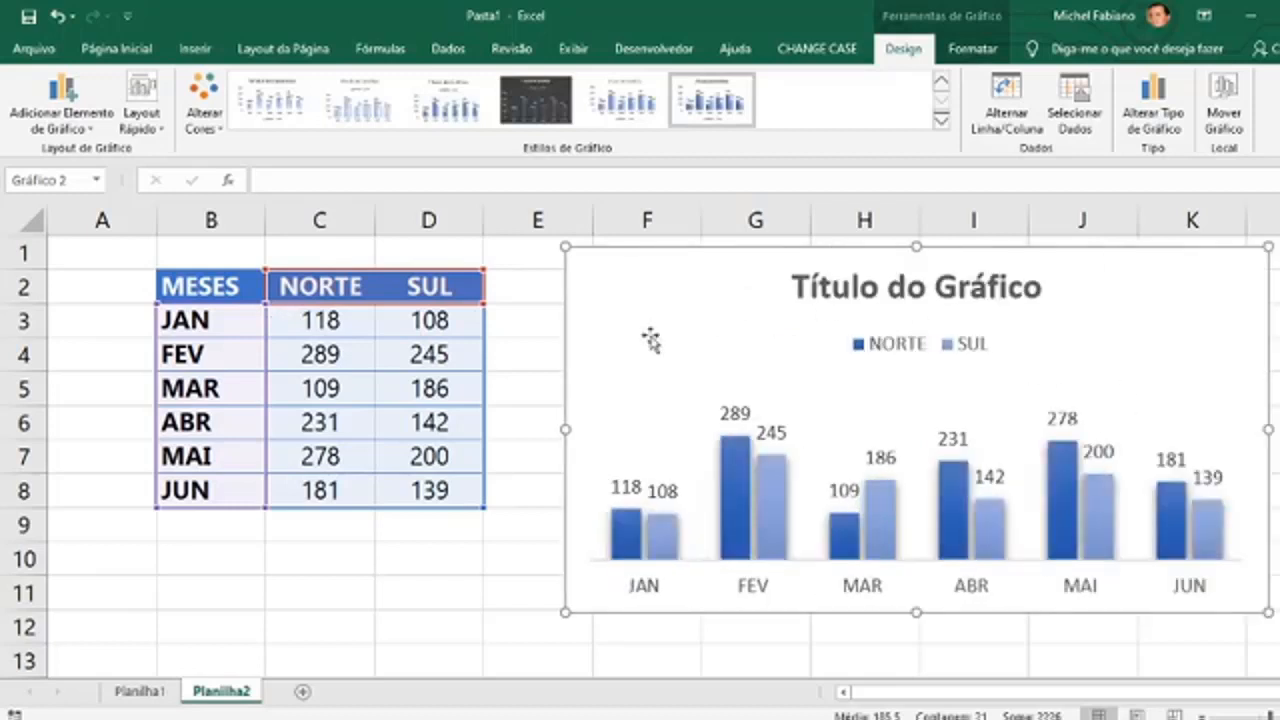
left_click_drag(566, 429, 518, 422)
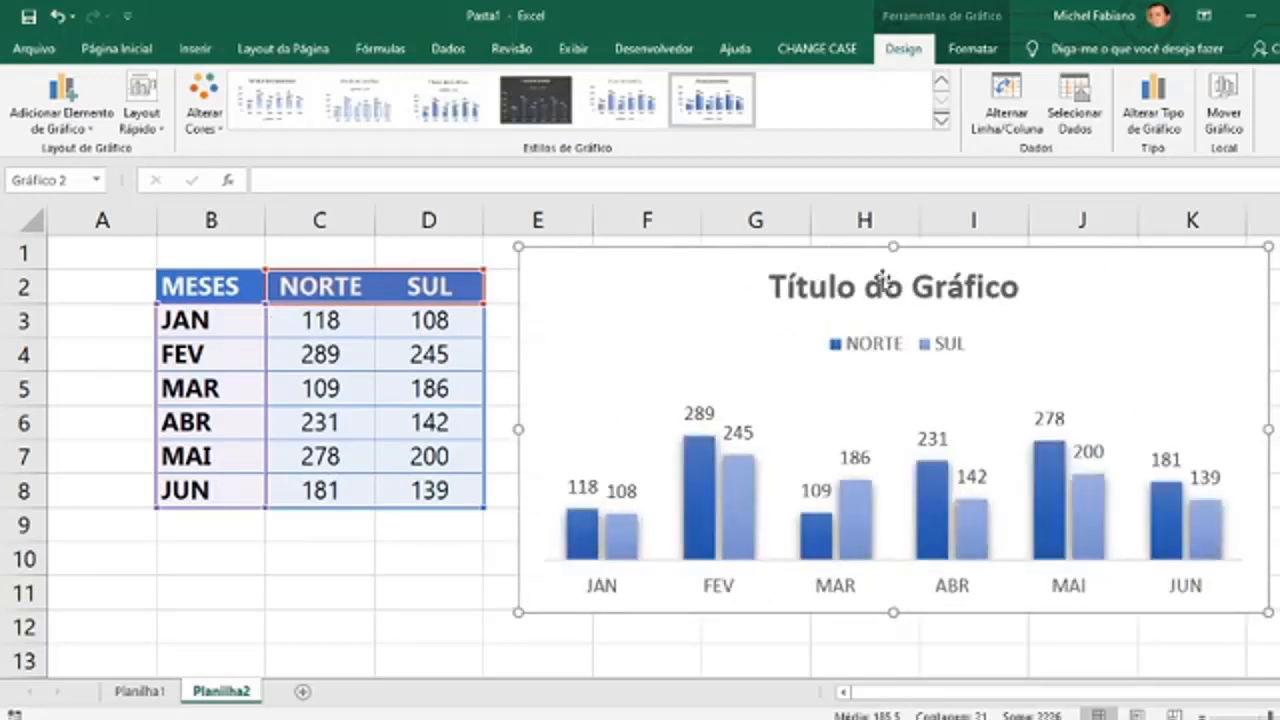
left_click_drag(893, 247, 886, 279)
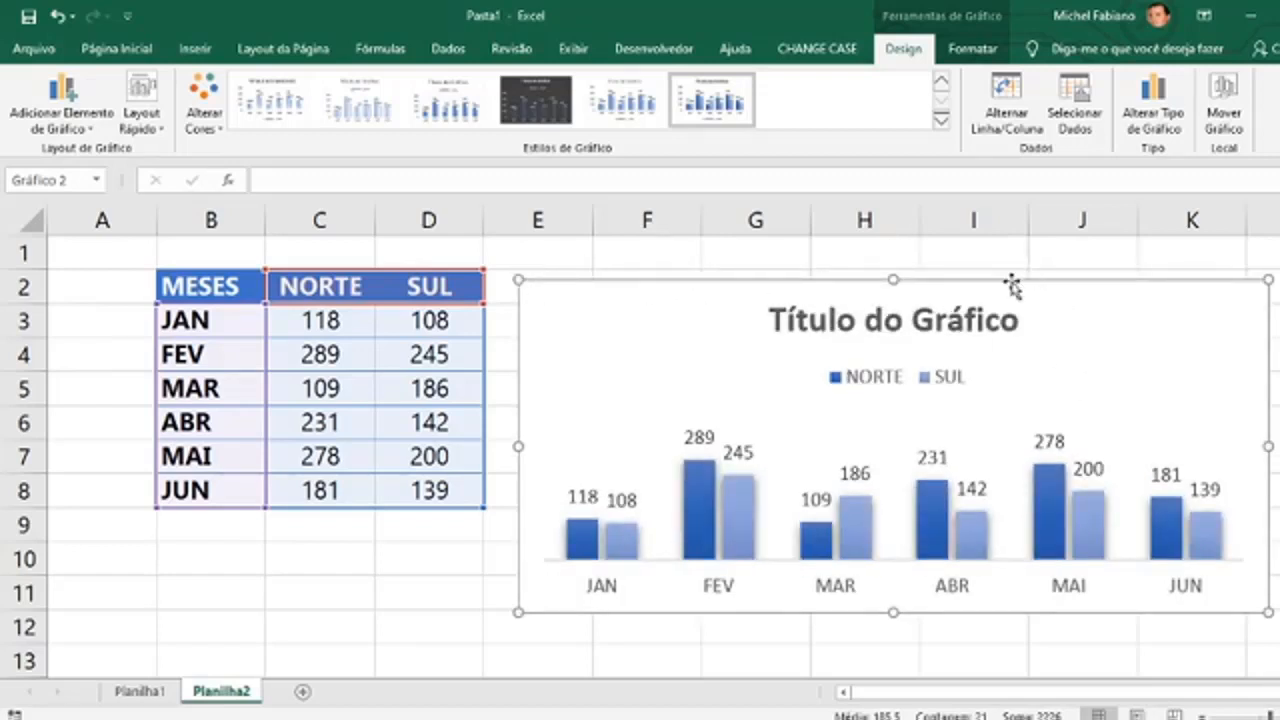
left_click_drag(1008, 263, 1012, 270)
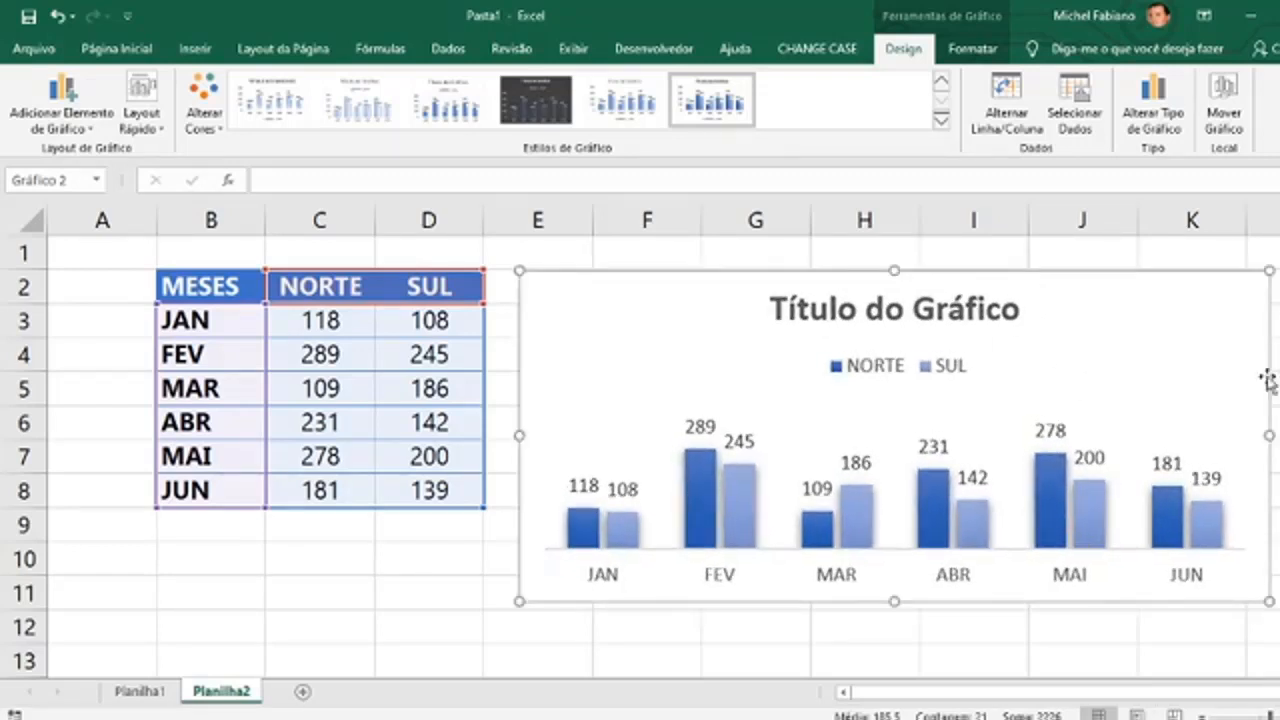
Narrow the chart slightly, and set all its text to the Gadugi font in a near-black colour.
mouse_move(1265, 433)
left_mouse_down()
mouse_move(1279, 433)
mouse_move(1262, 434)
left_mouse_up()
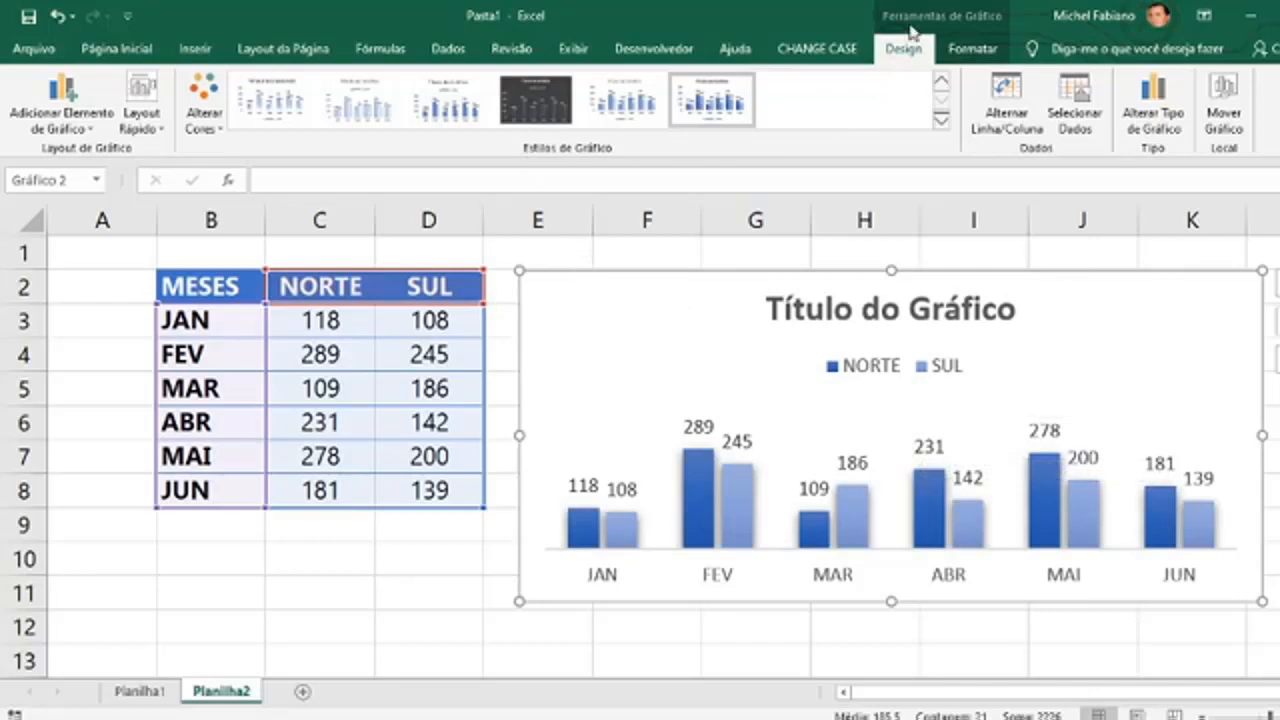
left_click(297, 581)
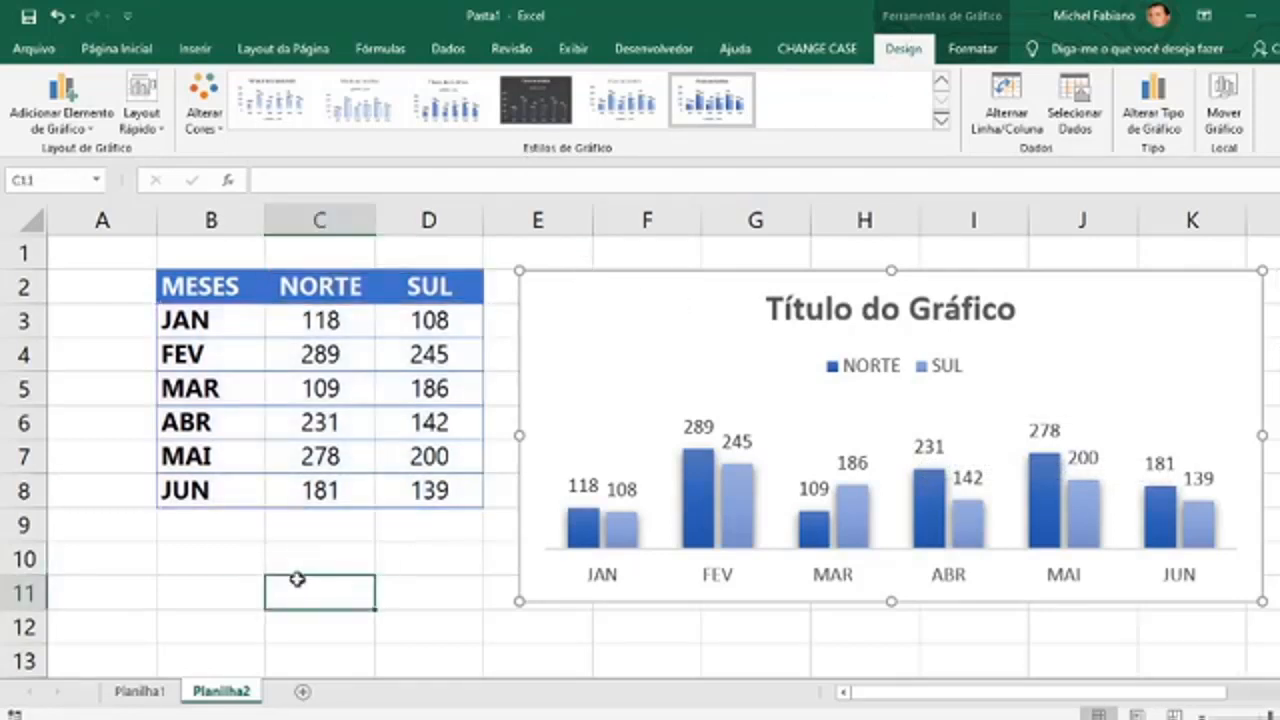
left_click(586, 274)
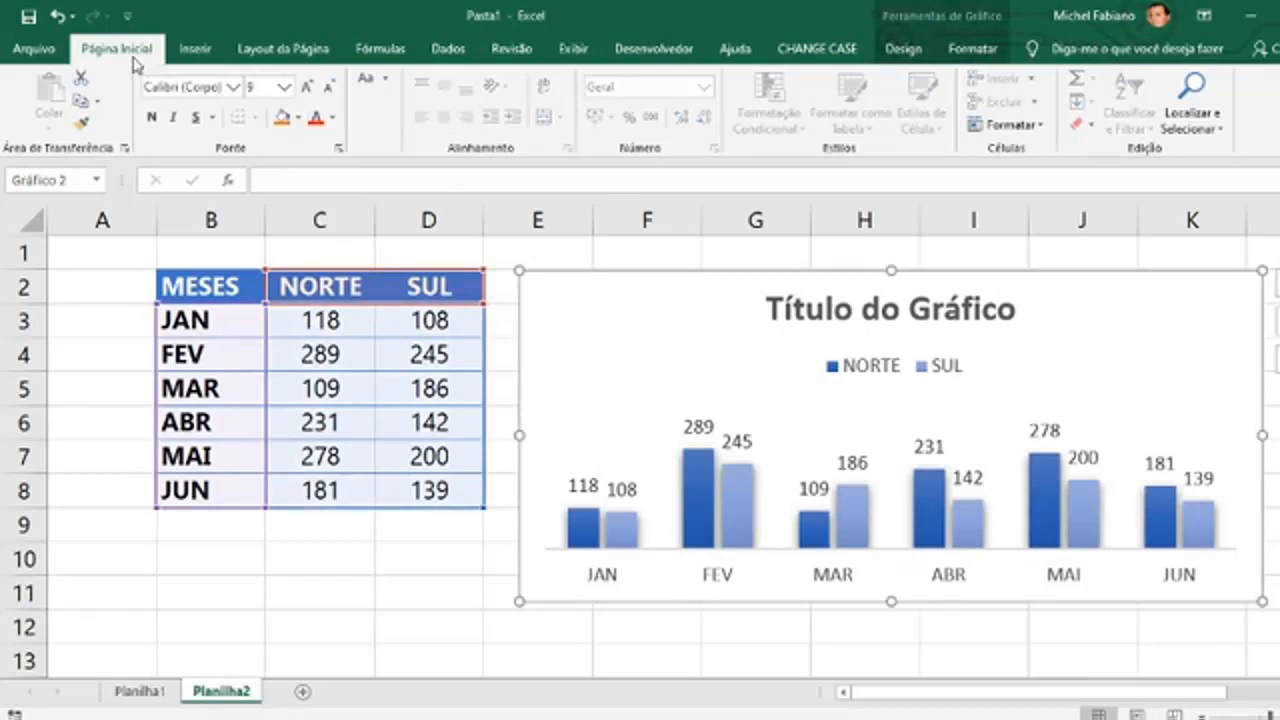
left_click(233, 87)
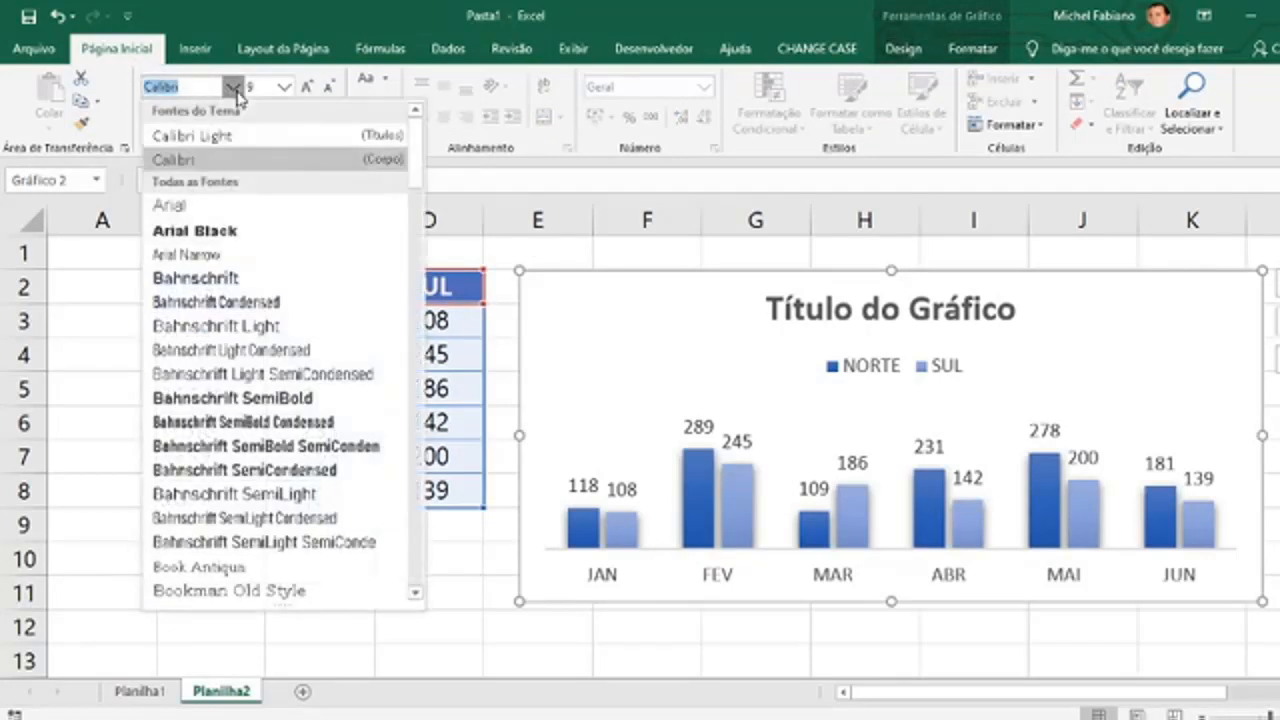
type("Gadugi")
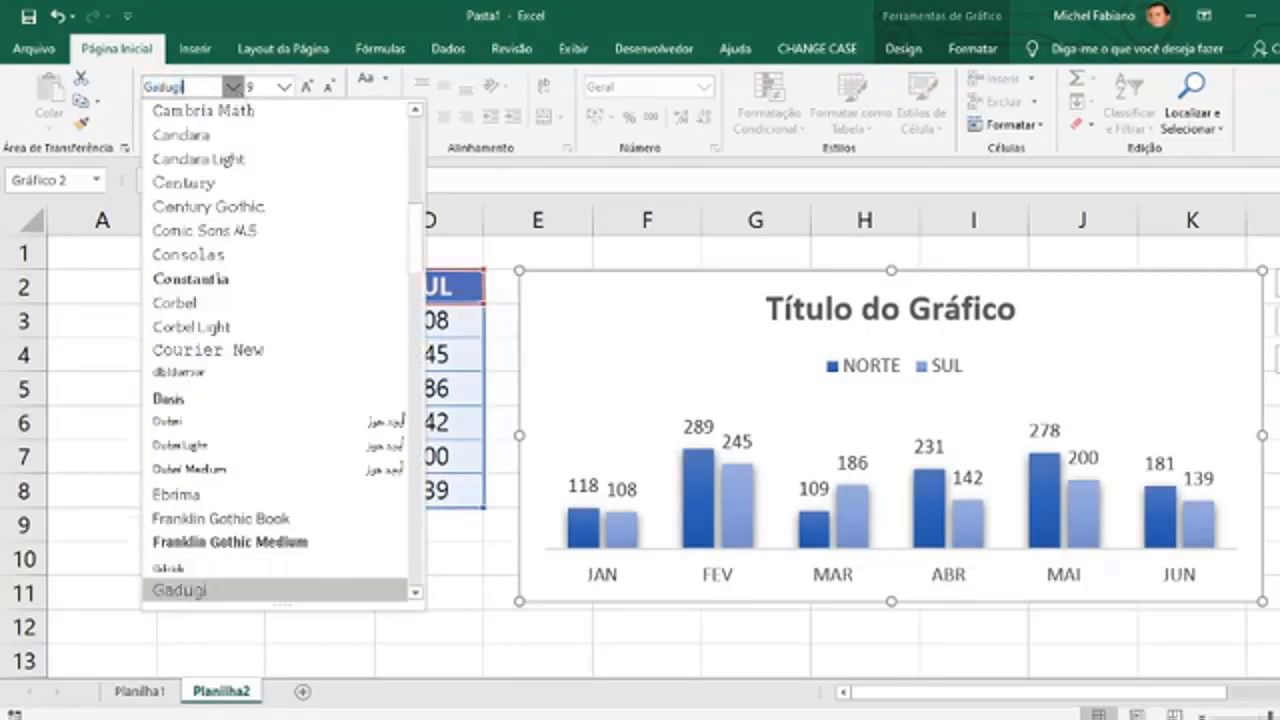
key("Return")
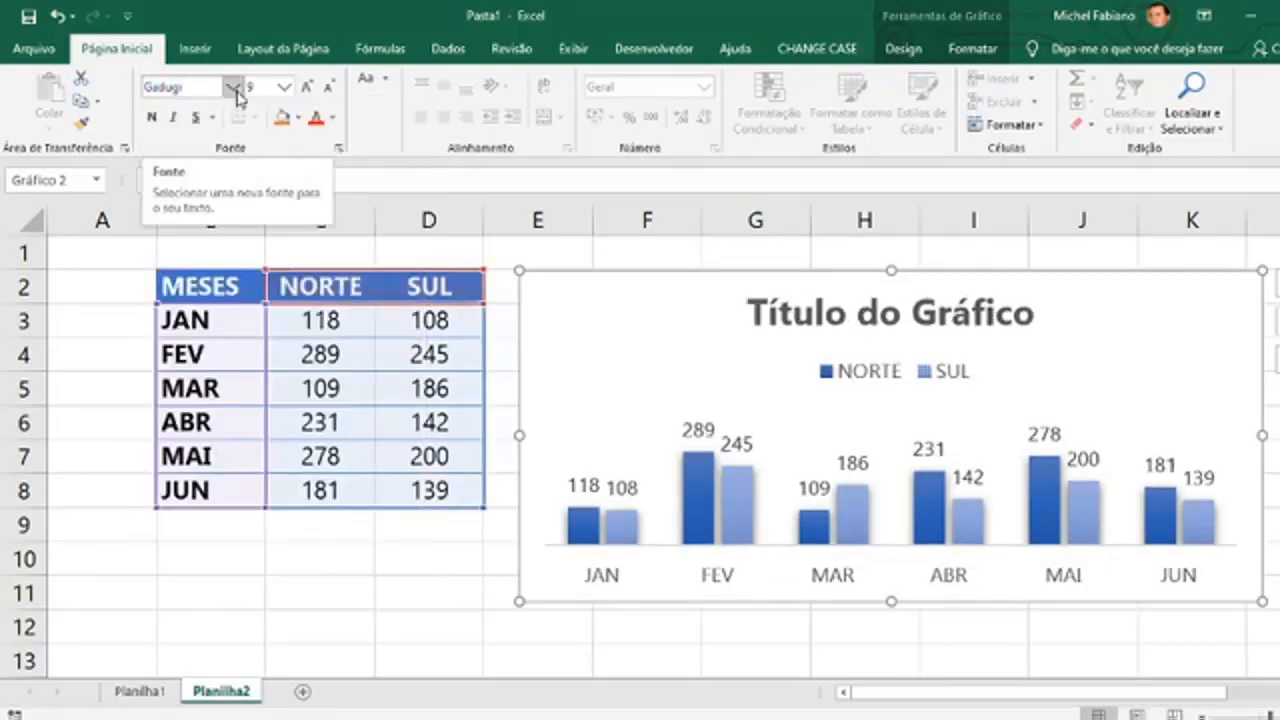
left_click(332, 118)
left_click(334, 240)
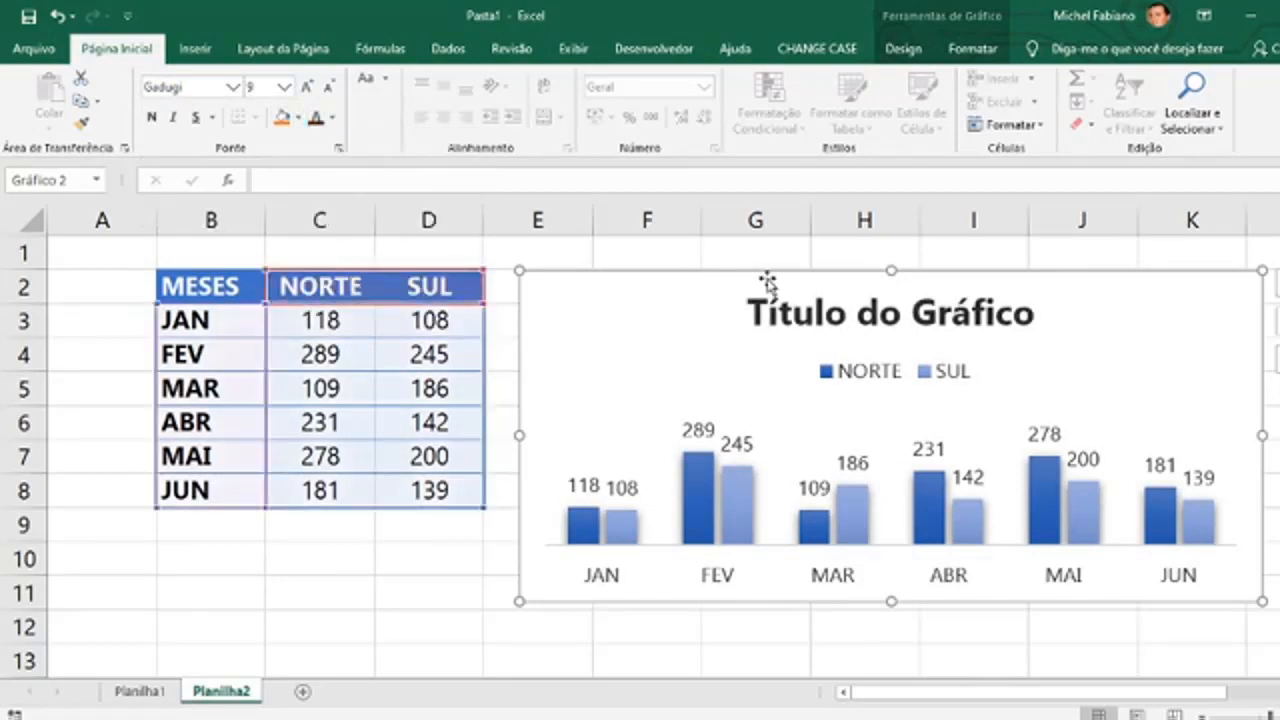
Replace the placeholder chart title with COMPARATIVO.
left_click(800, 312)
triple_click(800, 314)
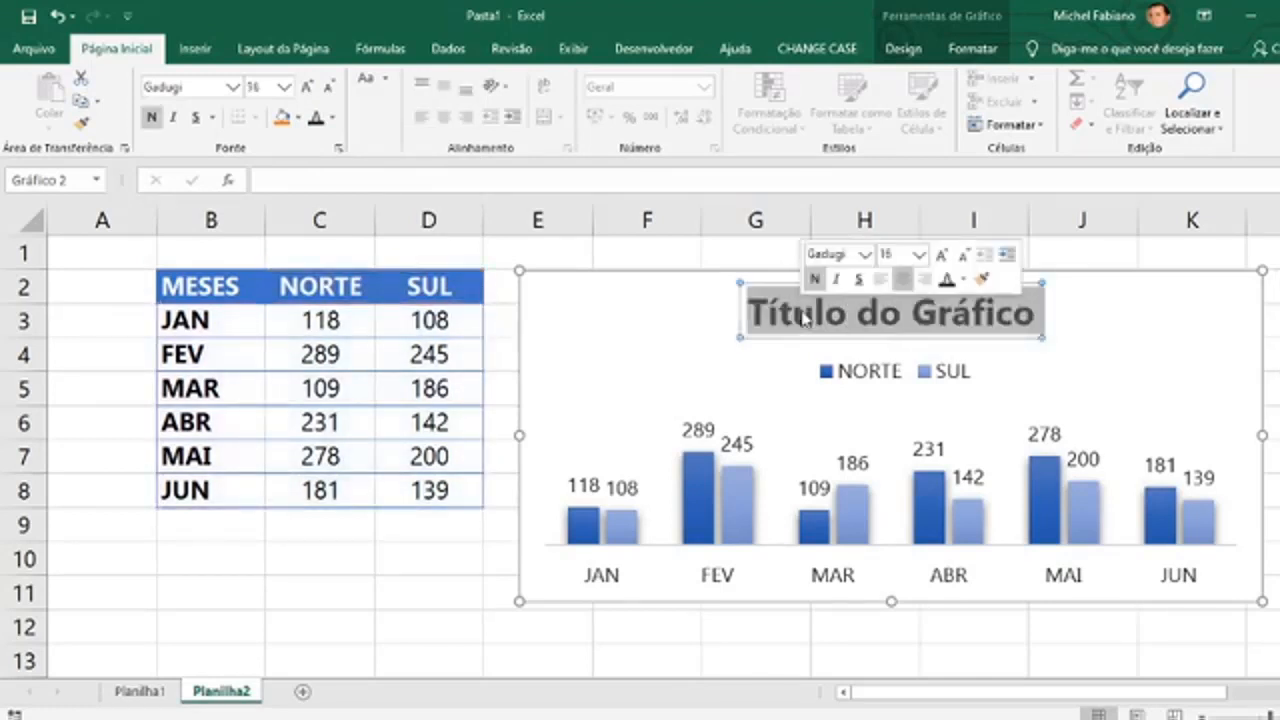
type("COMPAR")
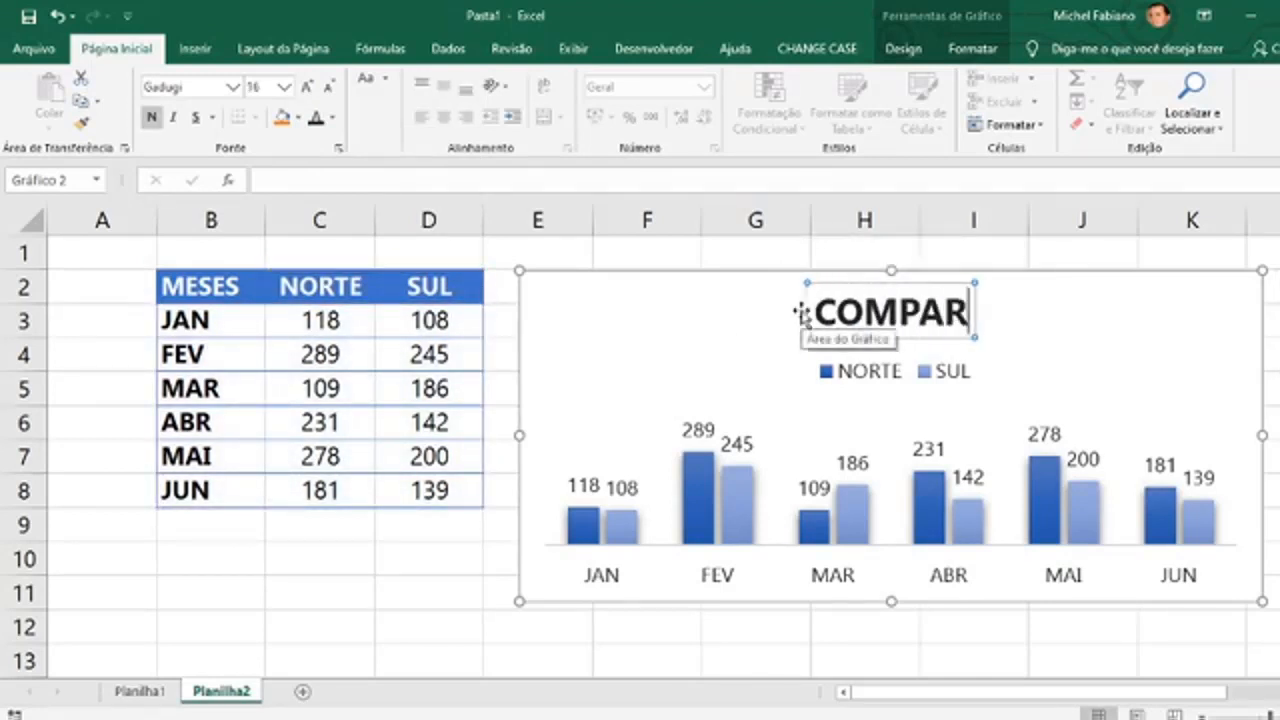
type("ATIV")
key("BackSpace")
type("IVO")
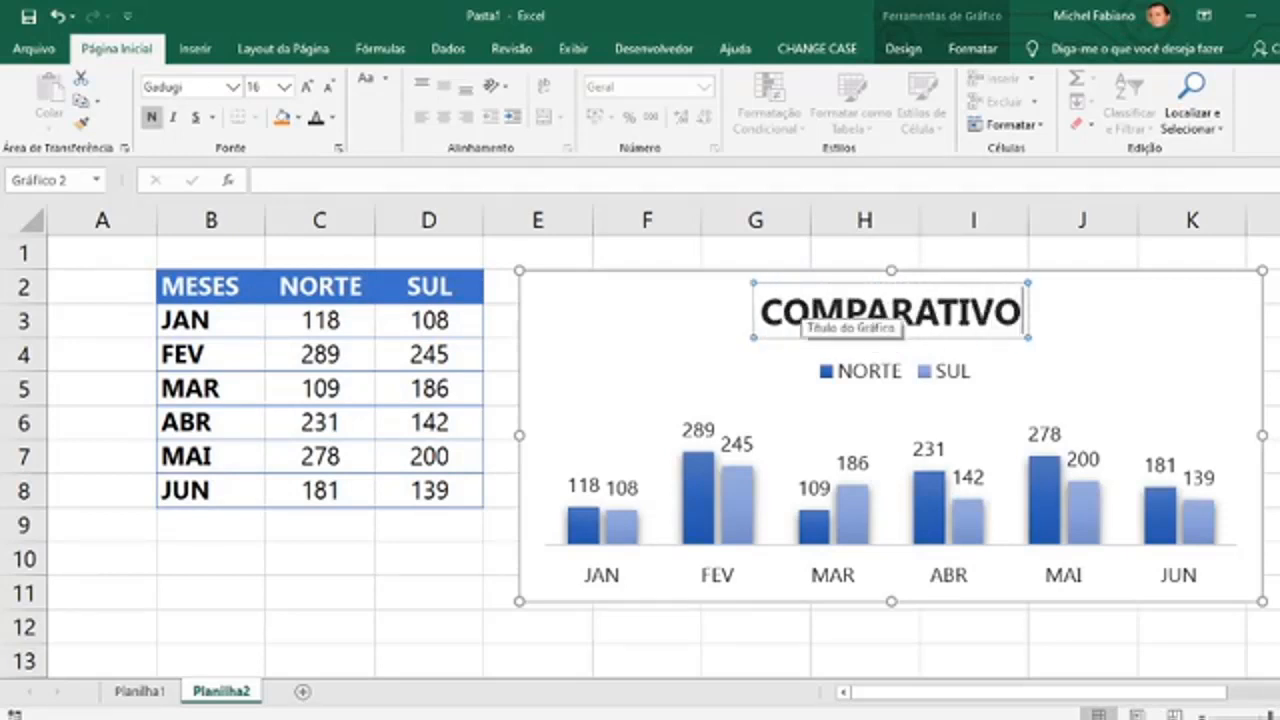
Move the legend to the chart's upper-right corner and extend the plot area upward to just below the title.
left_click(912, 372)
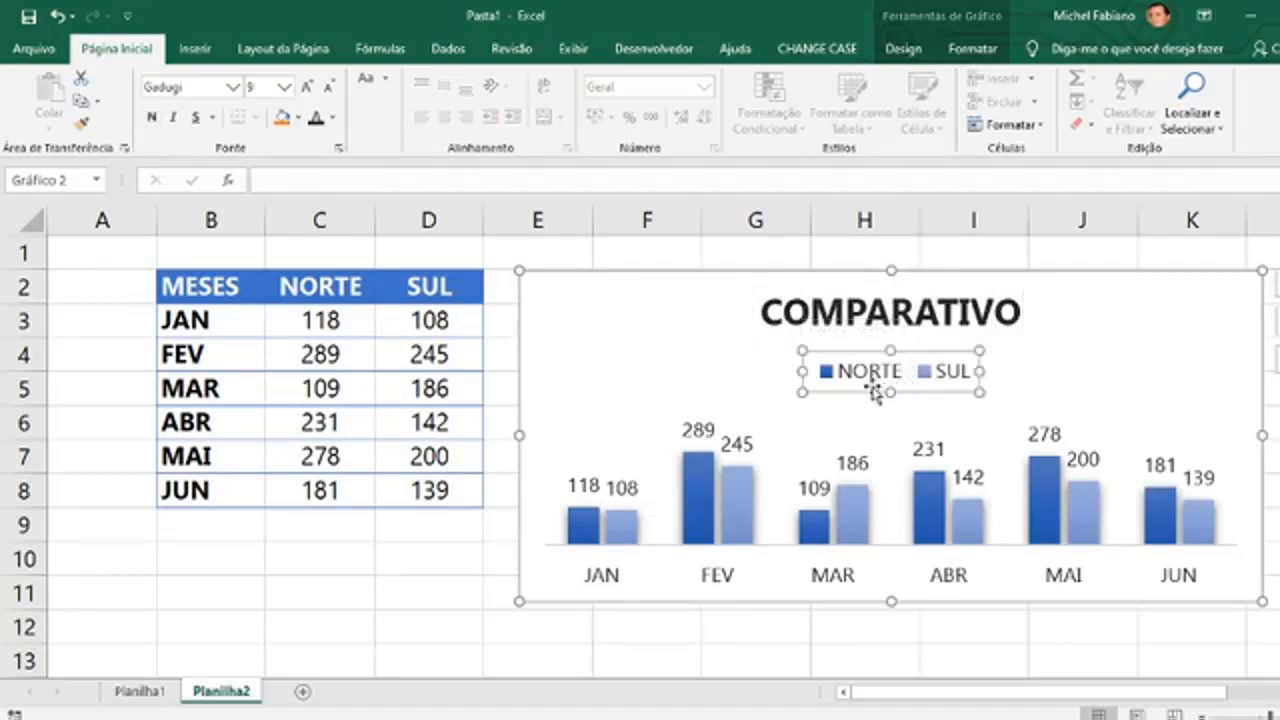
left_click_drag(866, 390, 1131, 334)
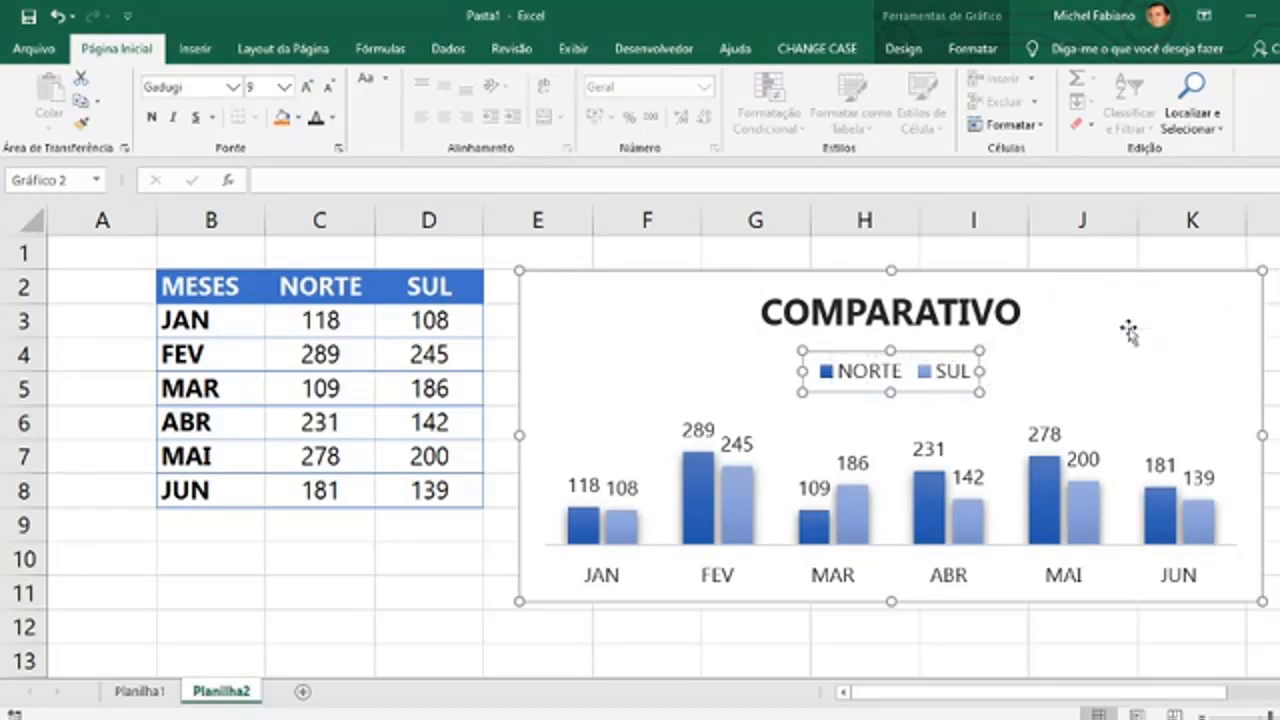
left_click(960, 407)
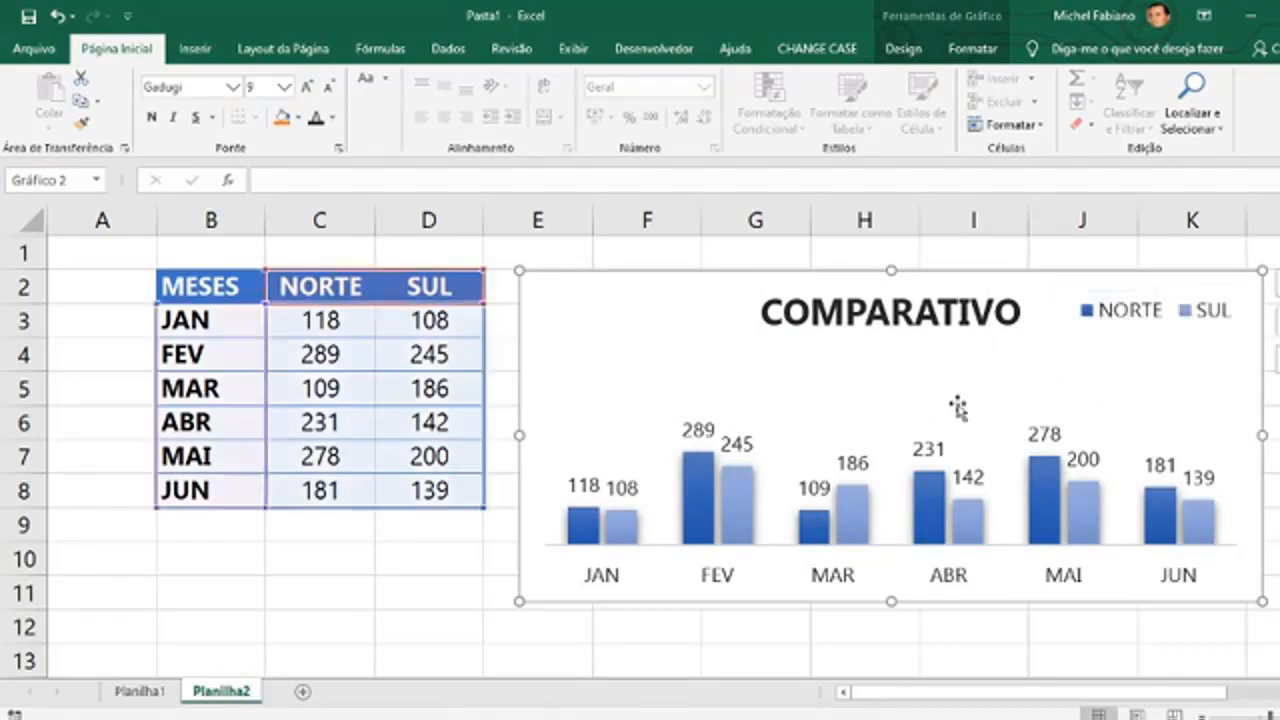
left_click(890, 417)
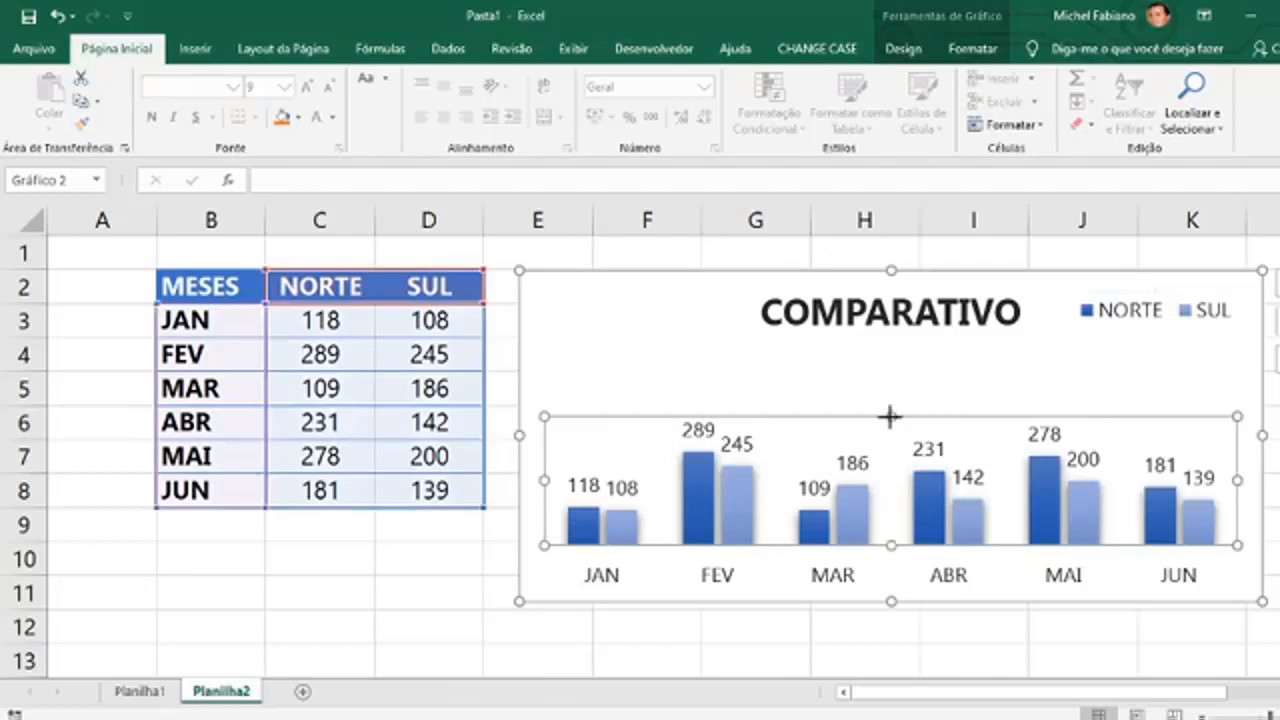
left_click_drag(890, 417, 889, 348)
Shift the legend slightly left with NORTE and SUL in one row, and move the title to the chart's upper-left corner.
left_click(1120, 321)
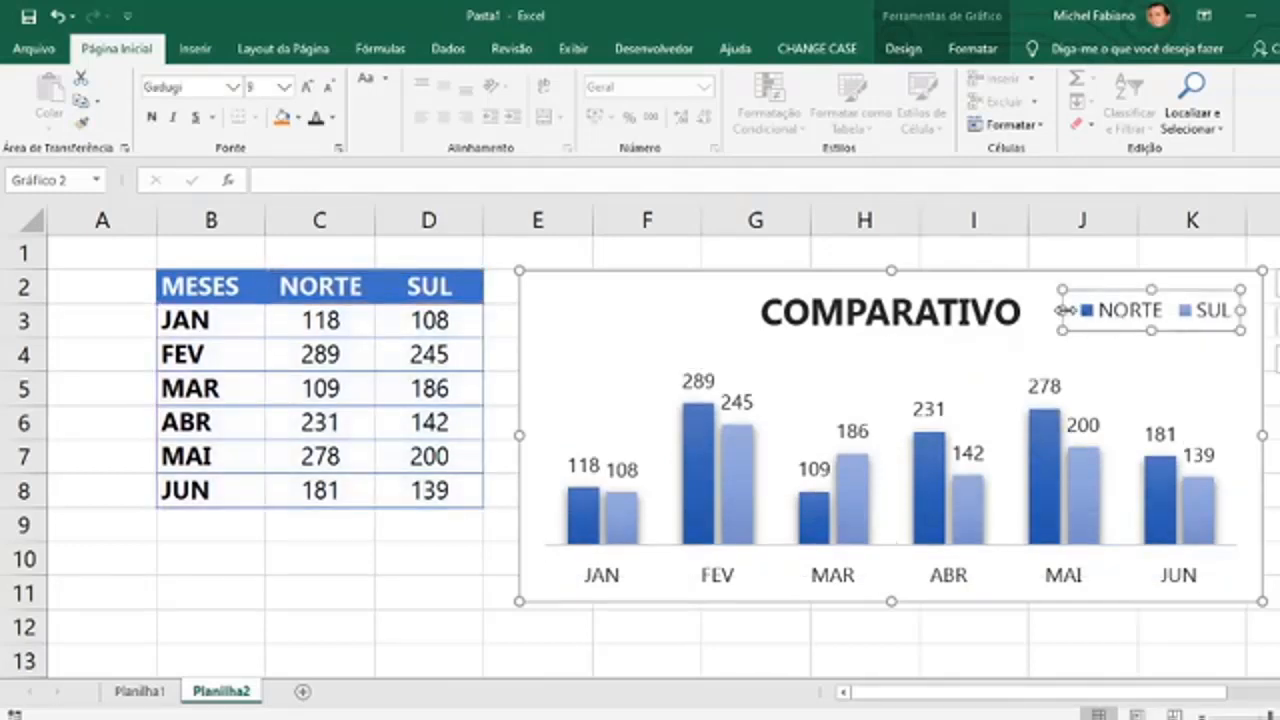
mouse_move(1066, 310)
left_mouse_down()
mouse_move(1130, 311)
mouse_move(1049, 317)
left_mouse_up()
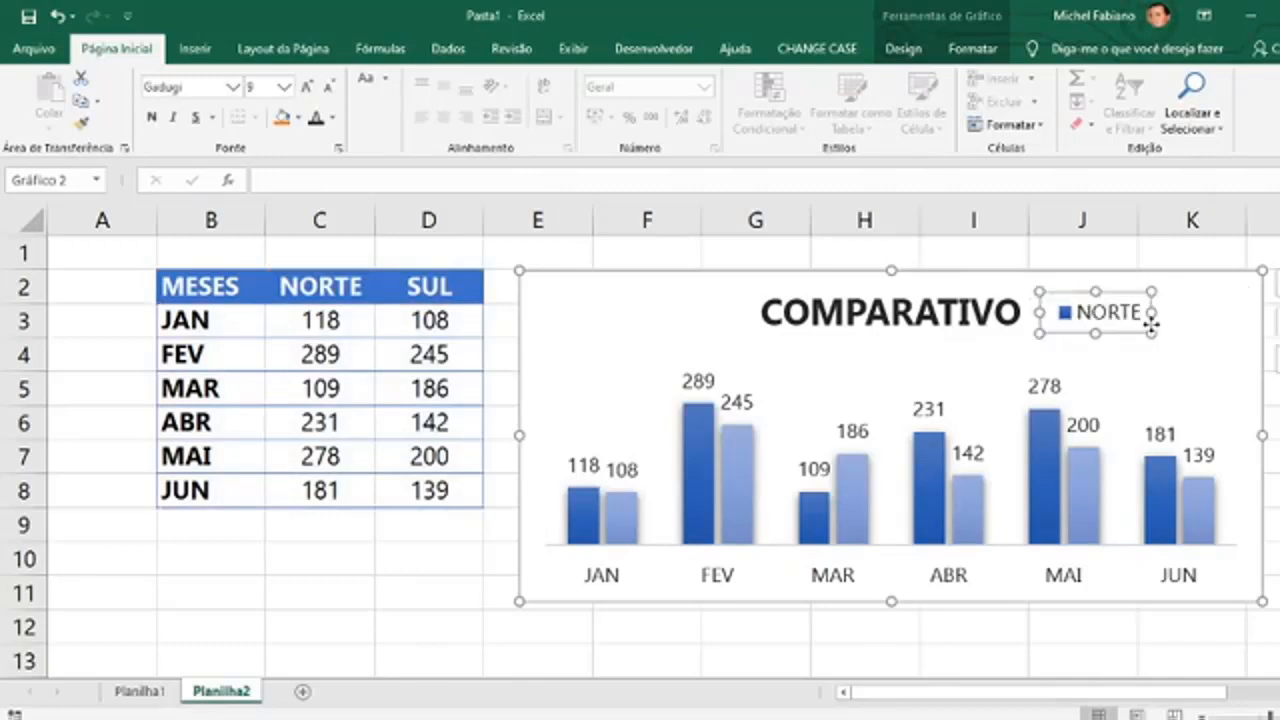
left_click_drag(1154, 312, 1247, 313)
left_click(947, 313)
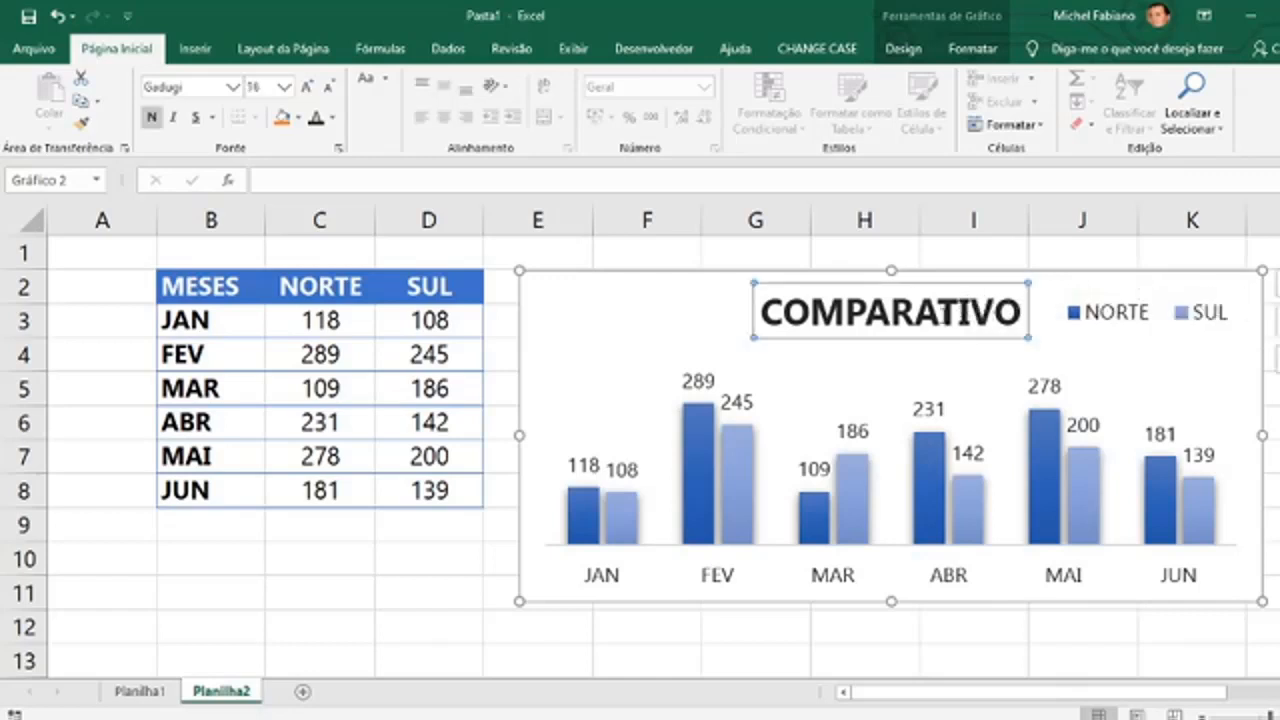
left_click_drag(905, 340, 700, 344)
Lower the plot area's upper edge slightly to leave a gap under the title, and bold the month labels on the horizontal axis.
left_click(898, 407)
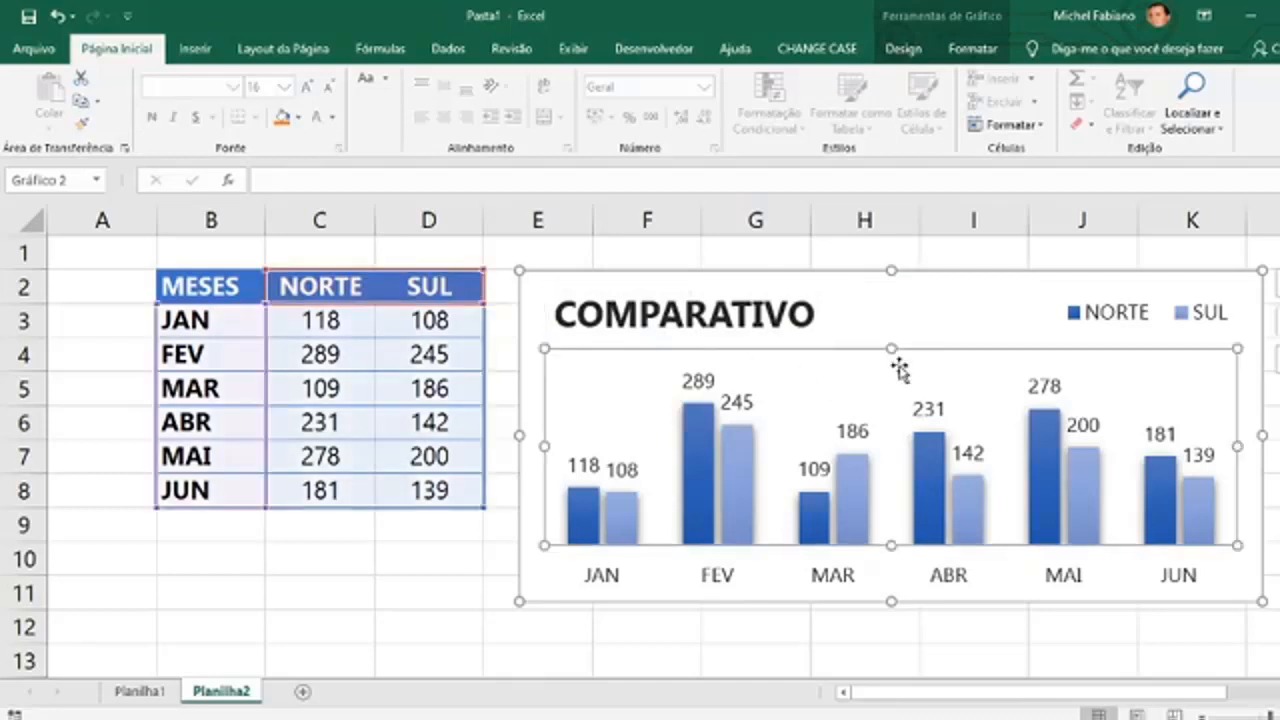
left_click_drag(893, 348, 894, 372)
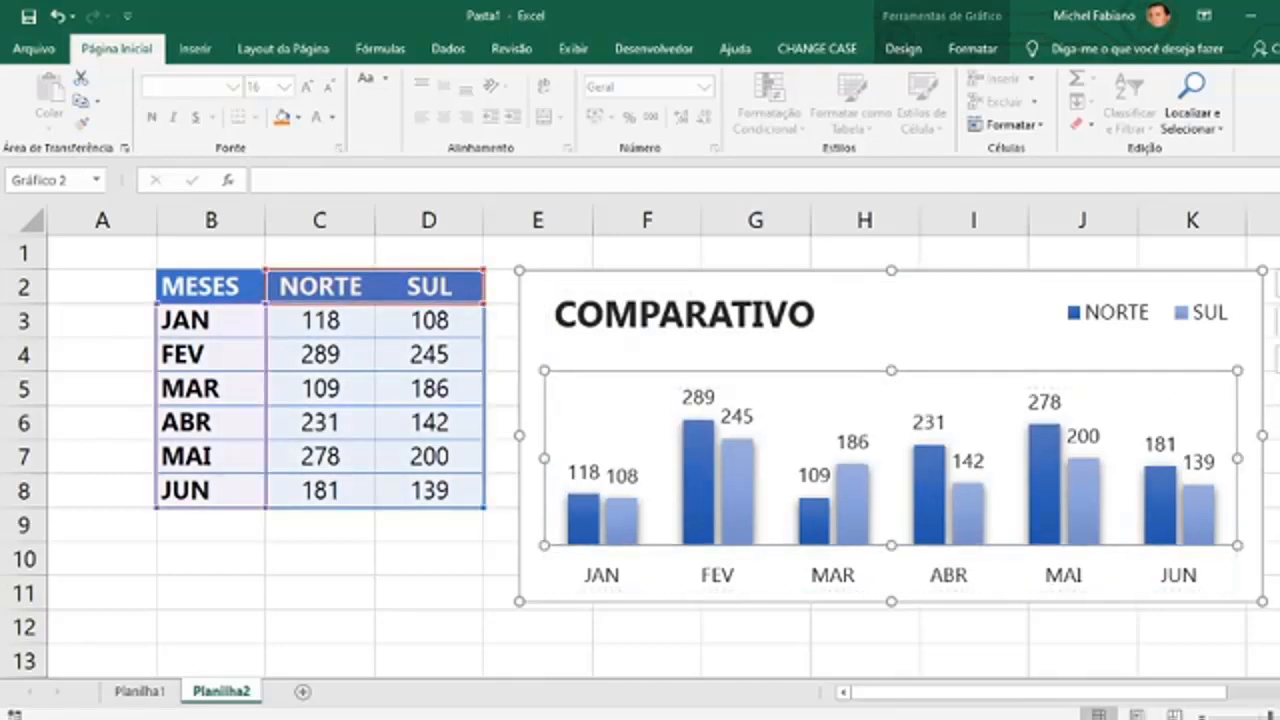
left_click(1277, 389)
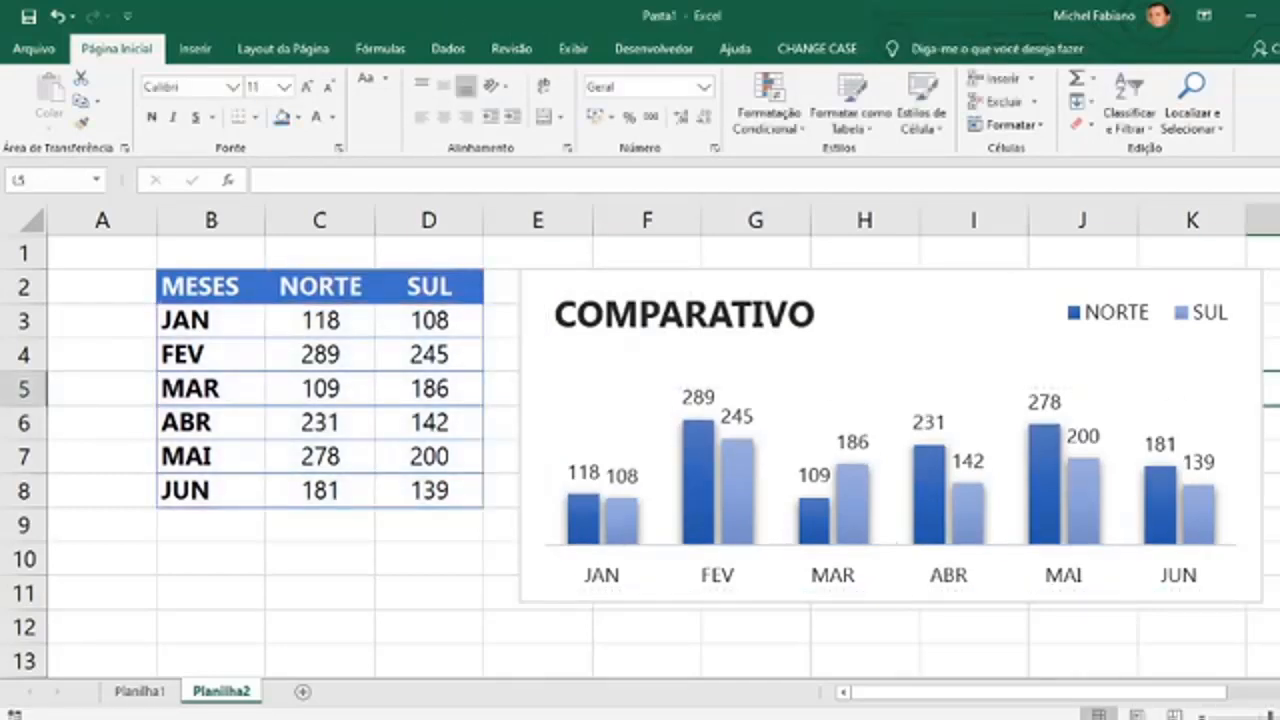
left_click(845, 577)
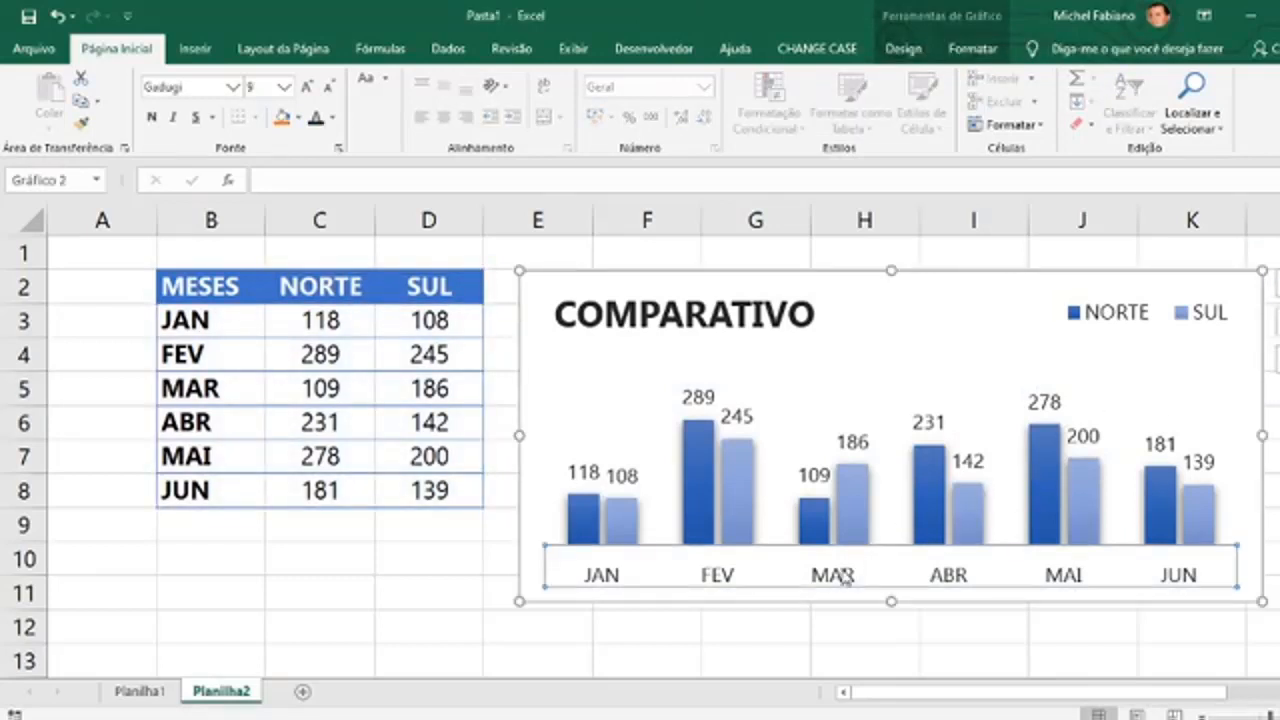
left_click(152, 118)
Format the SUL data labels with a near-black fill, white text and font size 5.
left_click(632, 474)
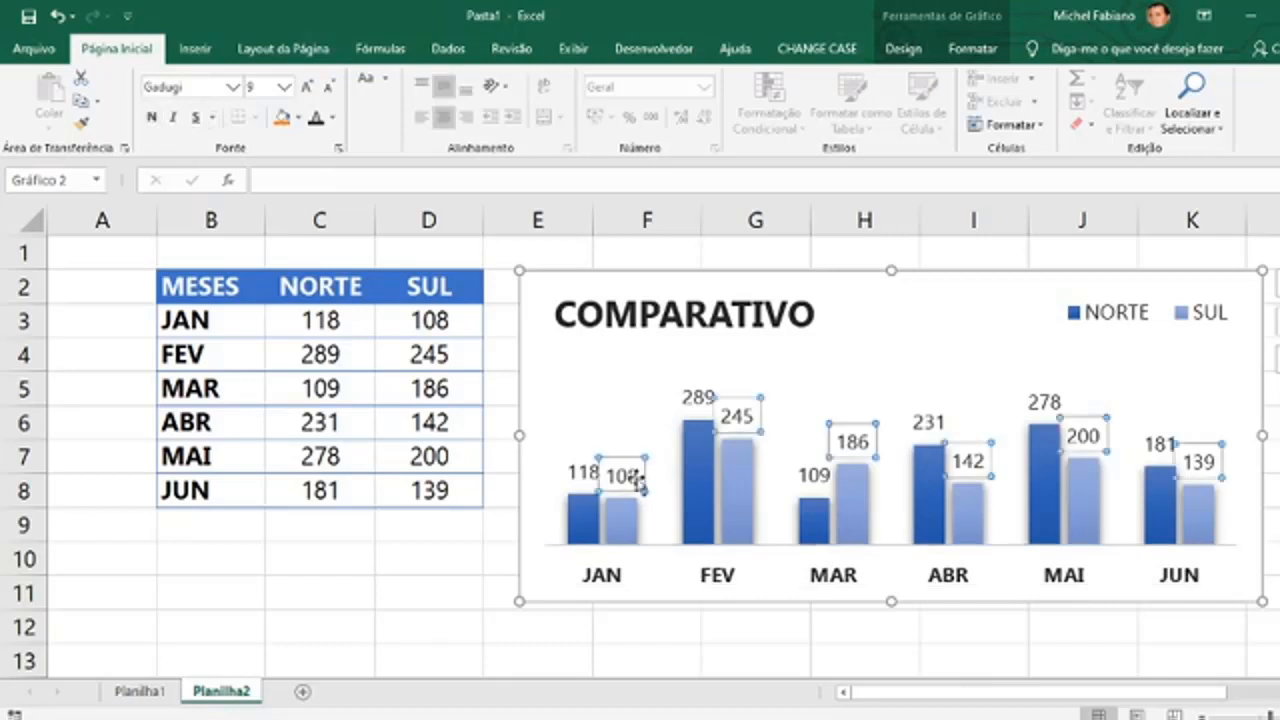
left_click(329, 88)
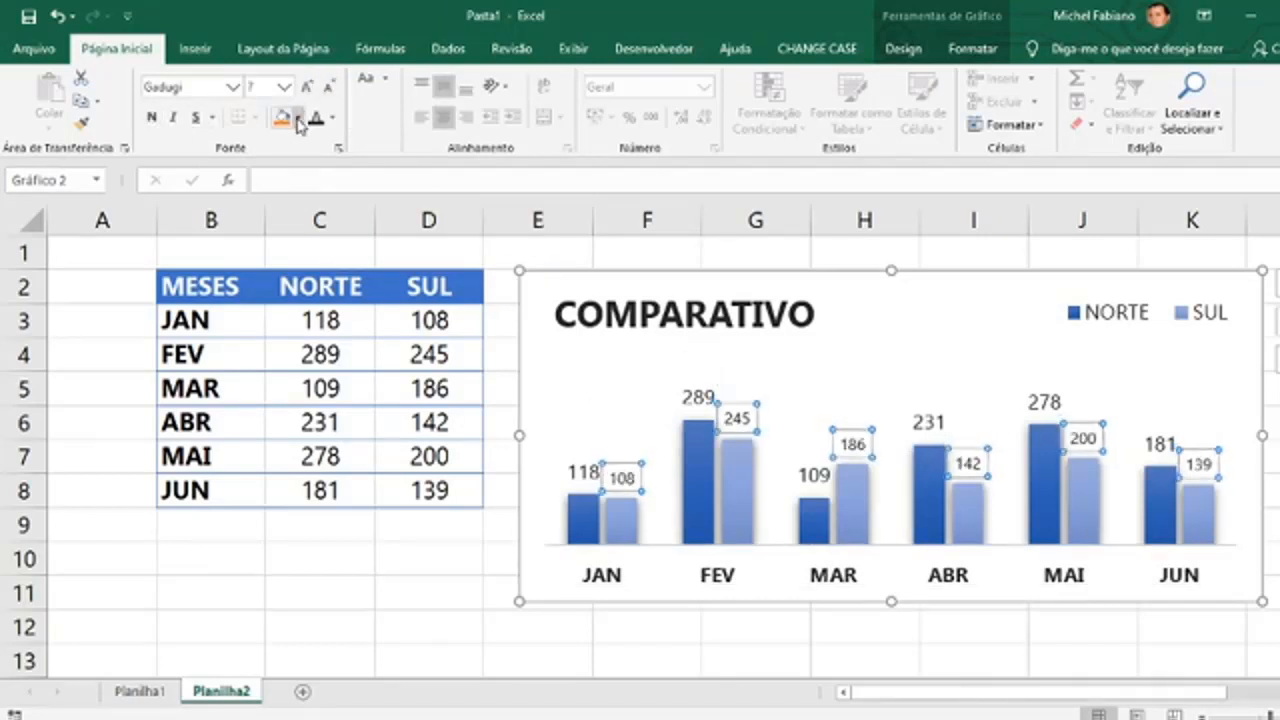
left_click(298, 119)
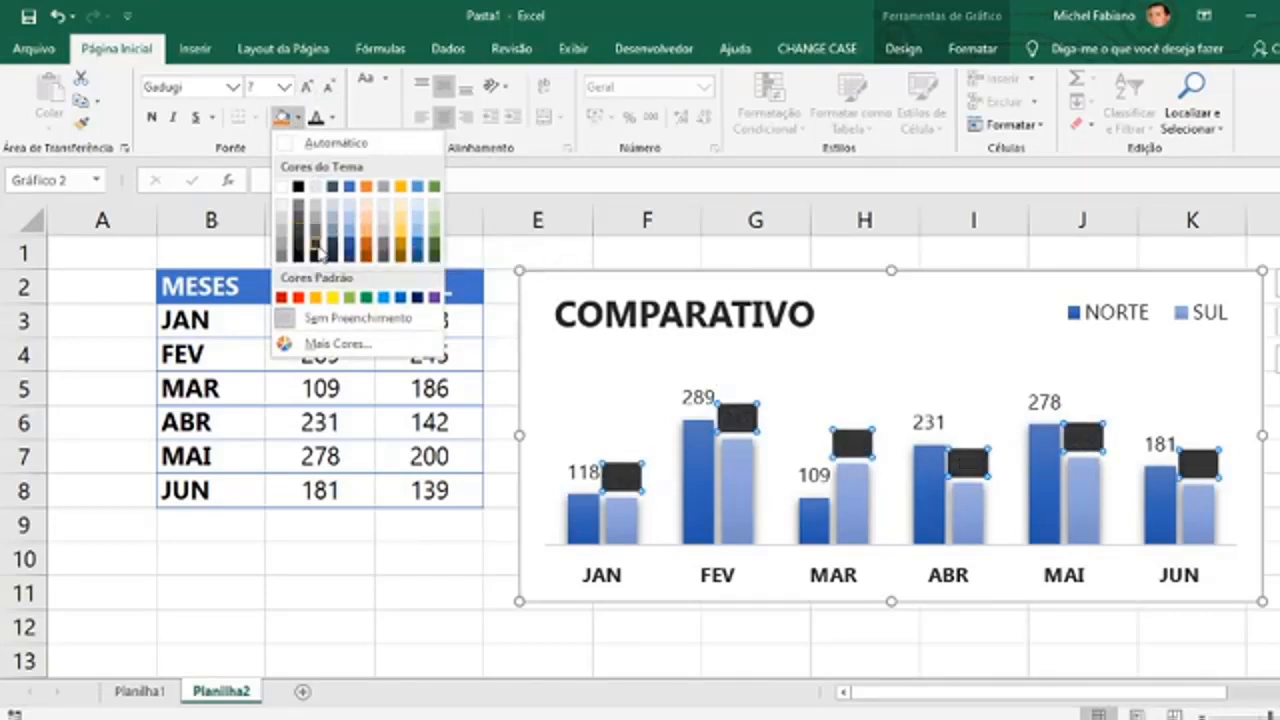
left_click(316, 253)
left_click(333, 119)
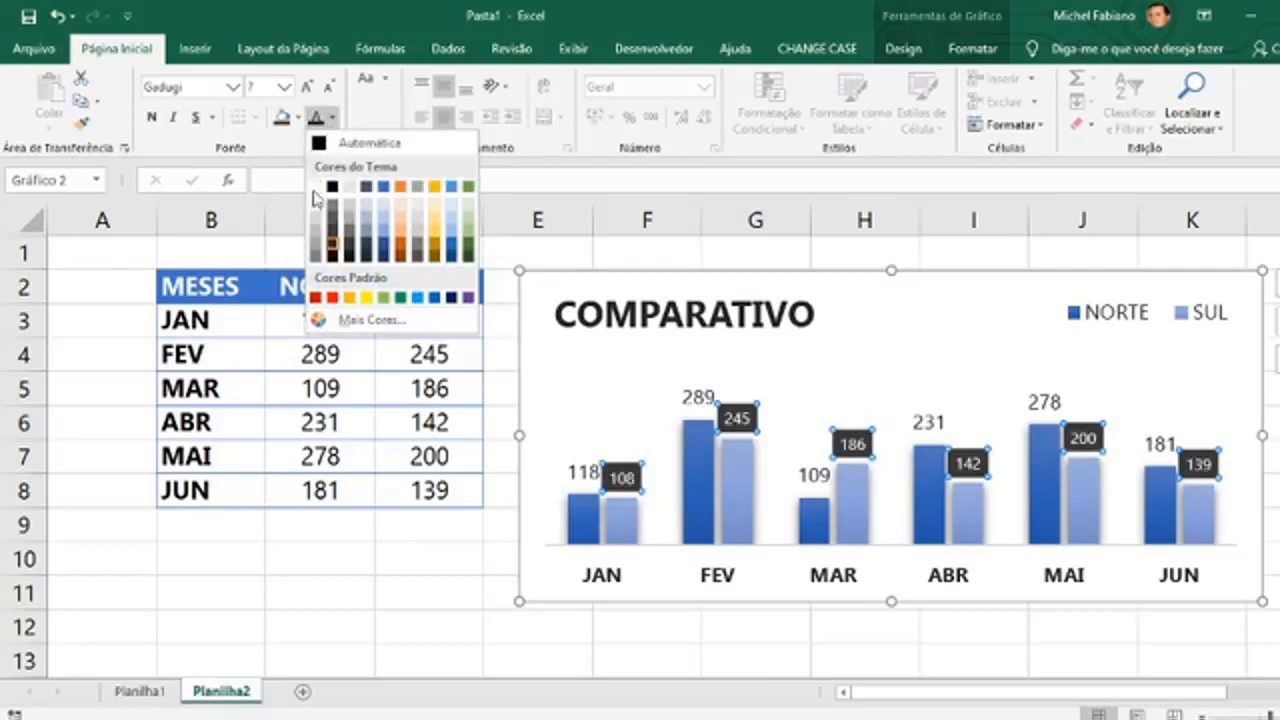
left_click(316, 192)
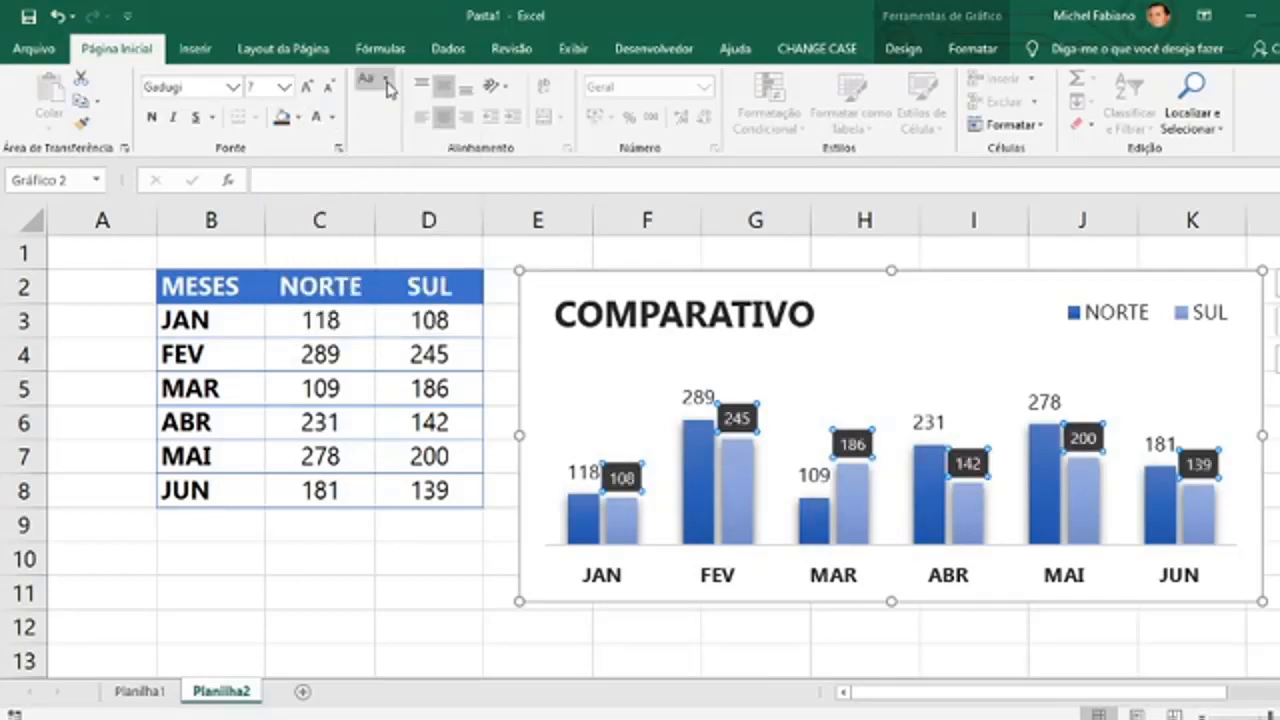
left_click(328, 88)
left_click(328, 88)
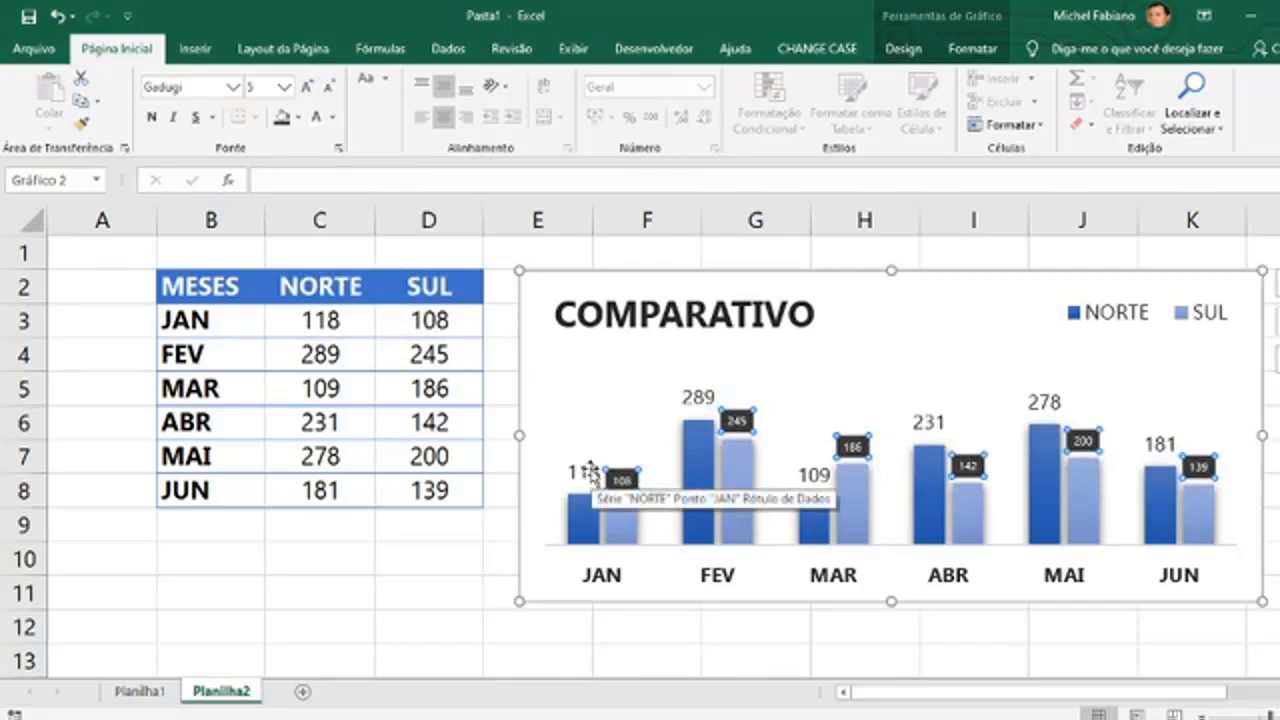
Copy the SUL label formatting onto the NORTE data labels and give them the same near-black fill.
left_click(81, 121)
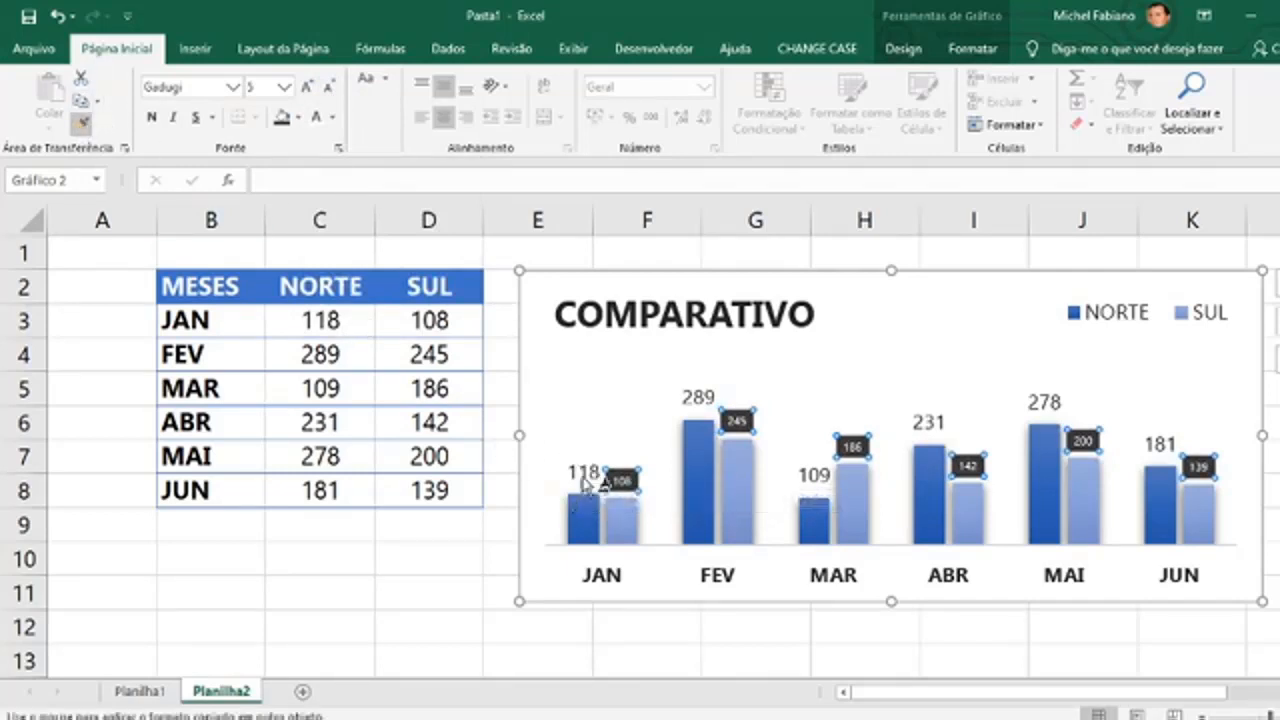
left_click(586, 478)
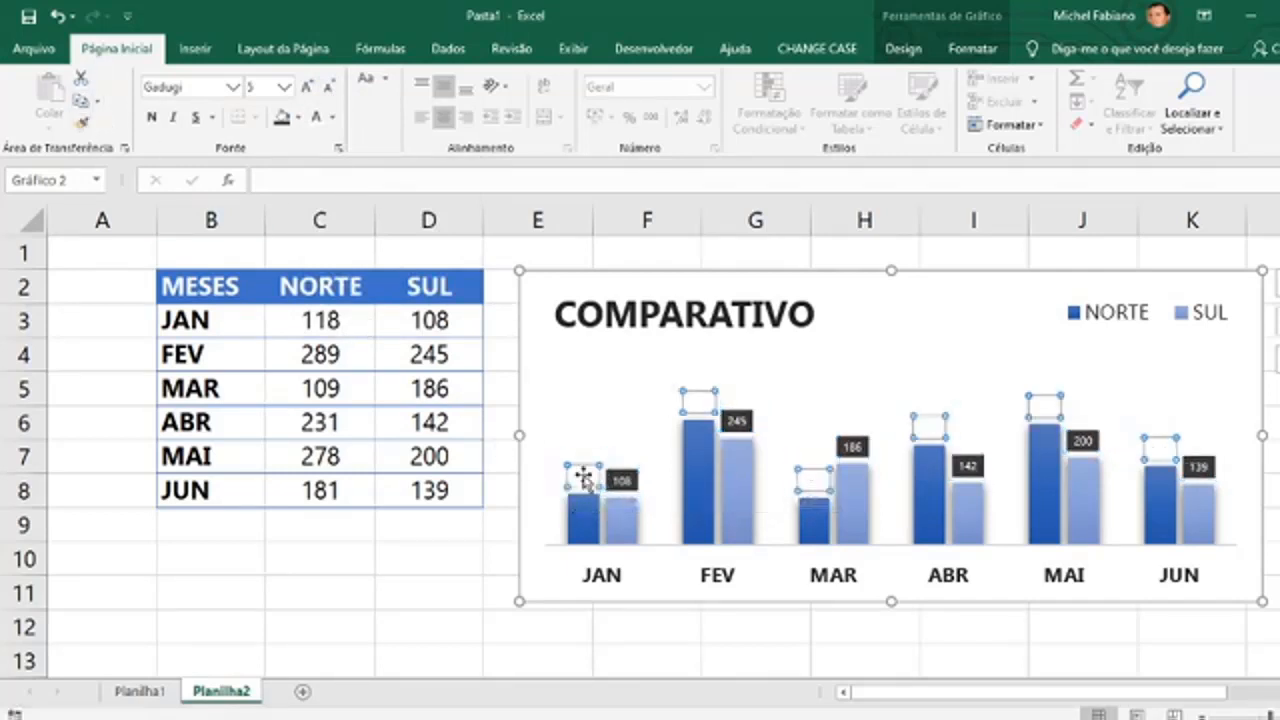
left_click(282, 117)
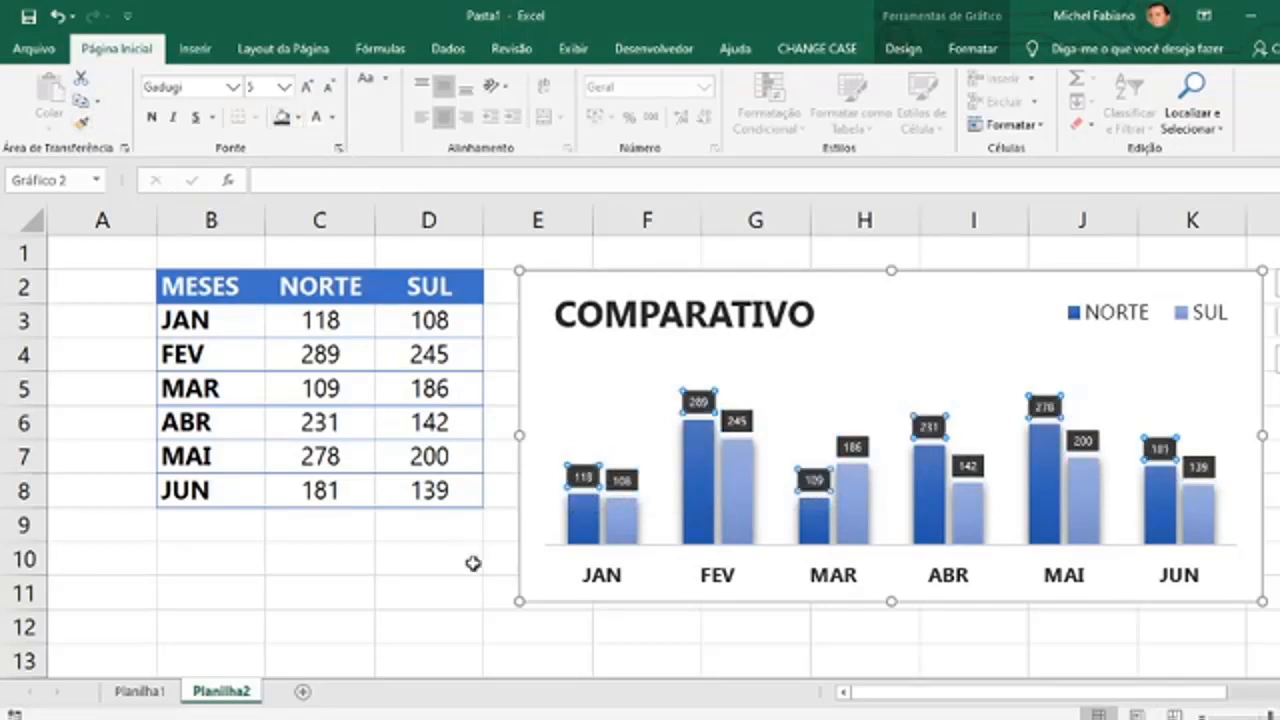
left_click(490, 598)
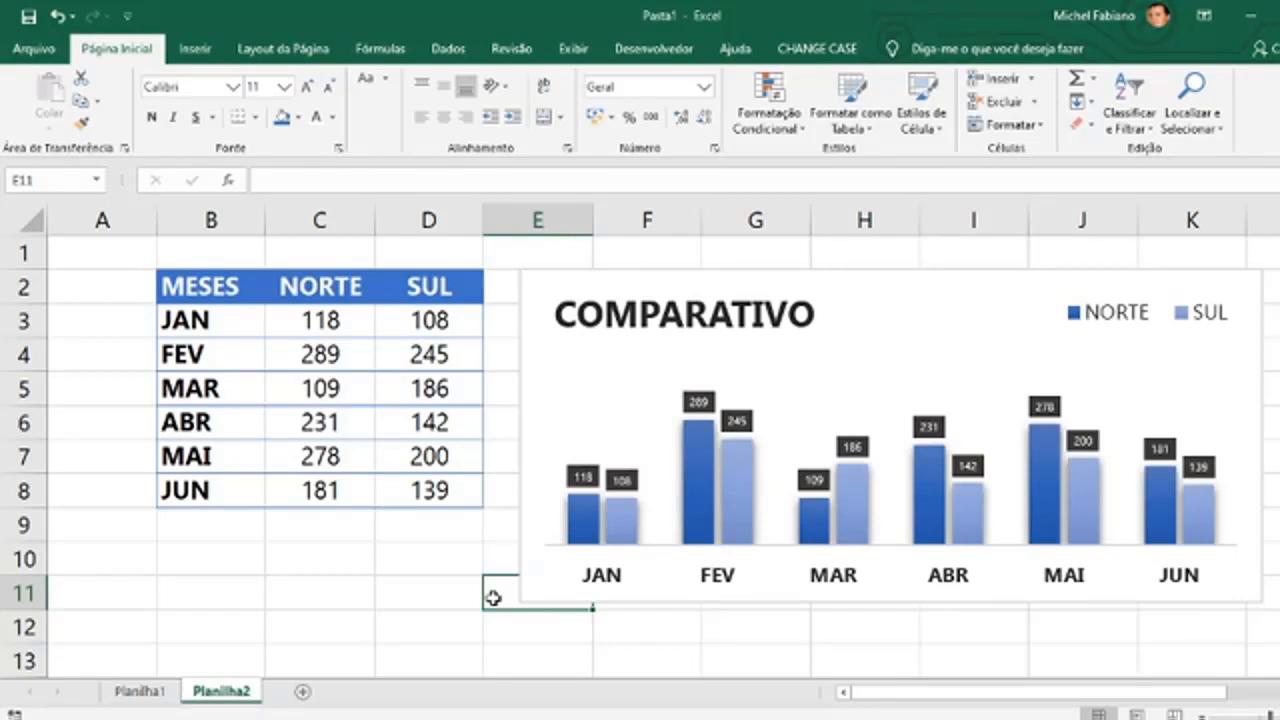
left_click(560, 432)
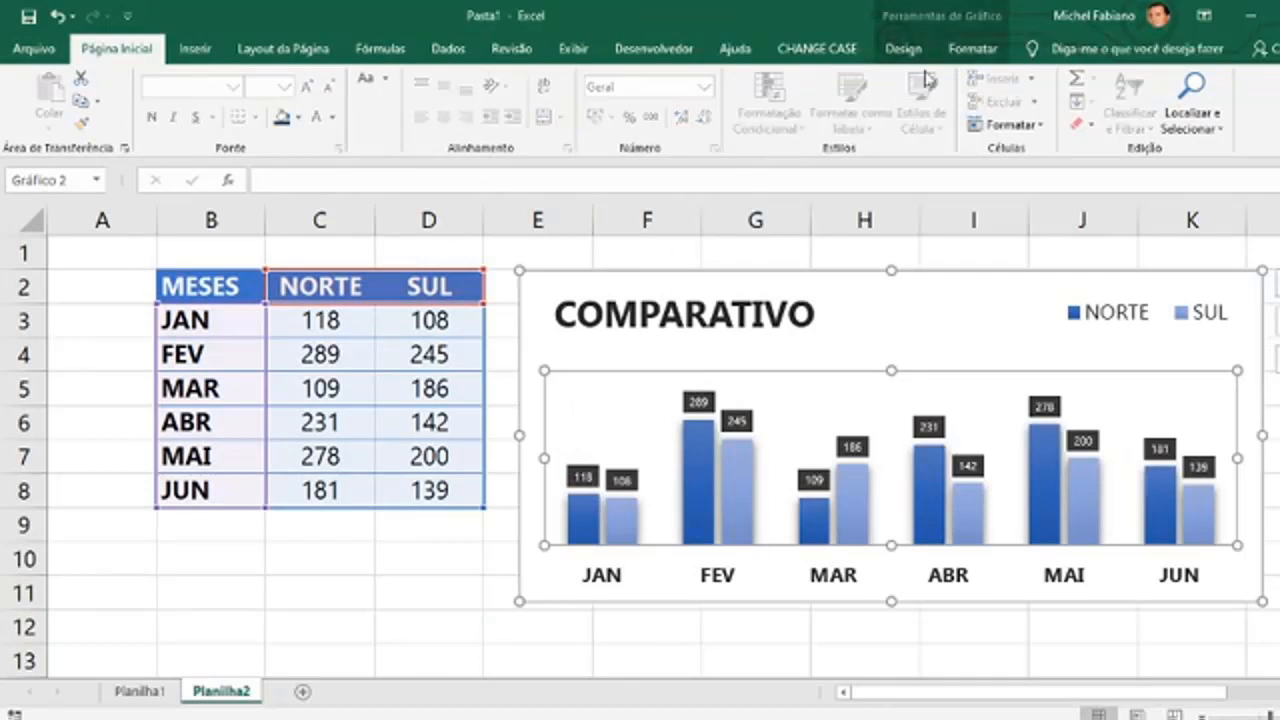
left_click(905, 48)
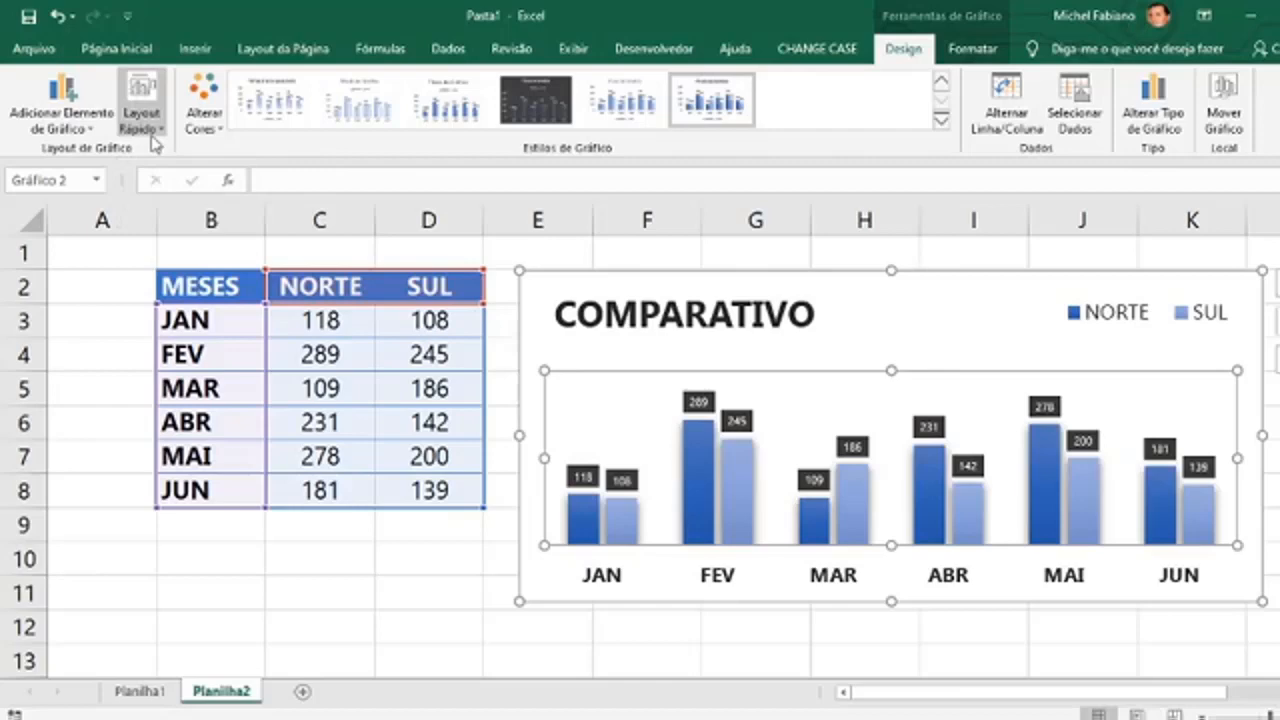
left_click(434, 584)
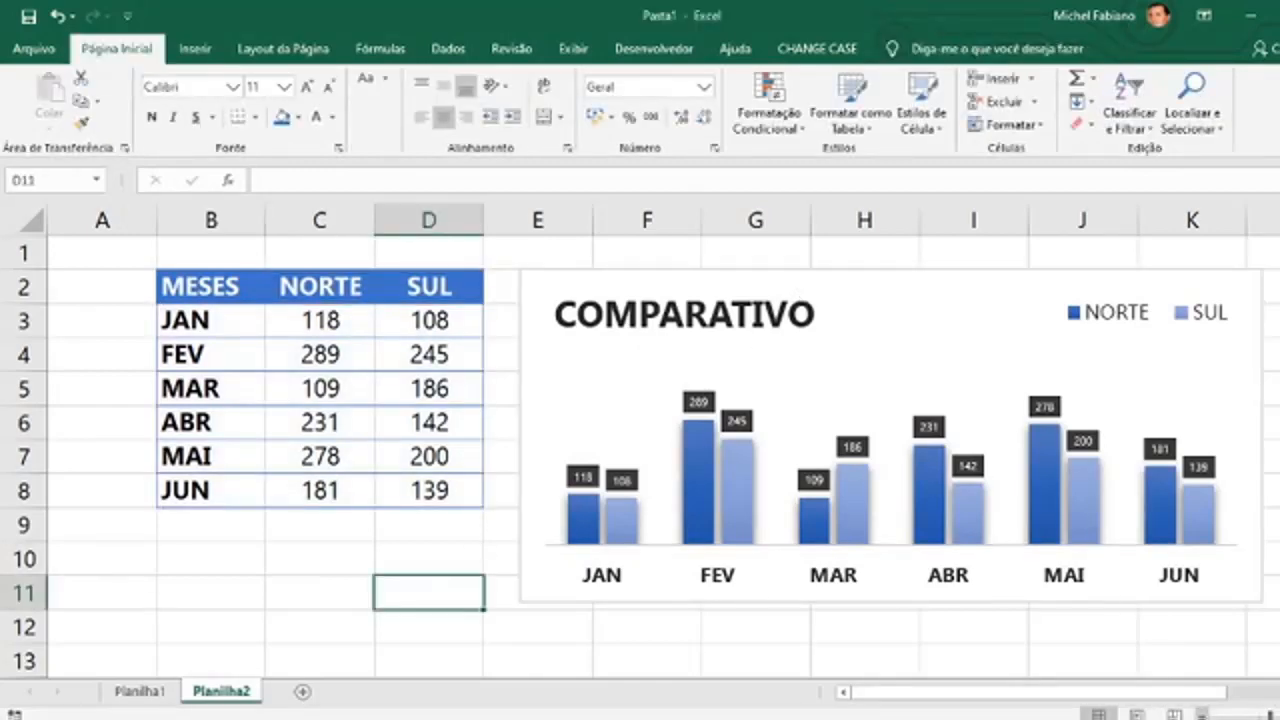
Zoom the worksheet out to view the finished table and chart together.
left_click(1202, 715)
left_click(1202, 715)
left_click(1202, 715)
left_click(1202, 715)
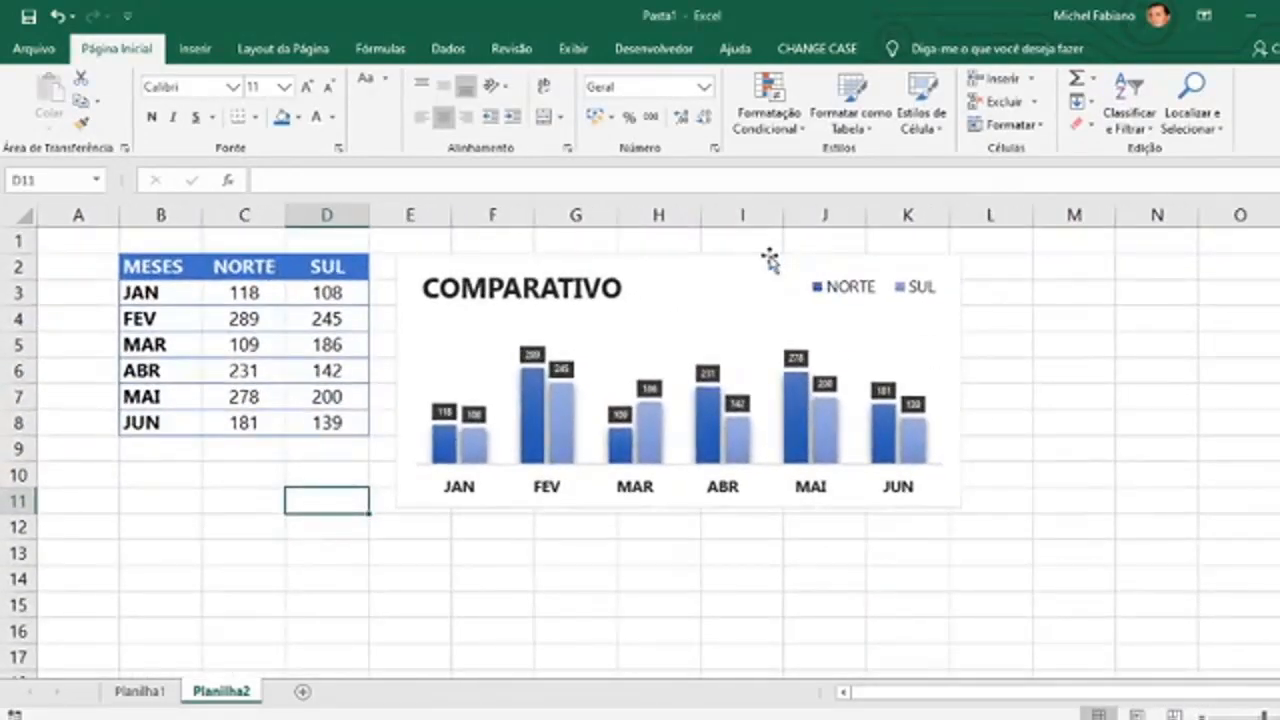
Move the COMPARATIVO chart horizontally away from the table so that it starts at column I.
left_click_drag(769, 260, 1112, 263)
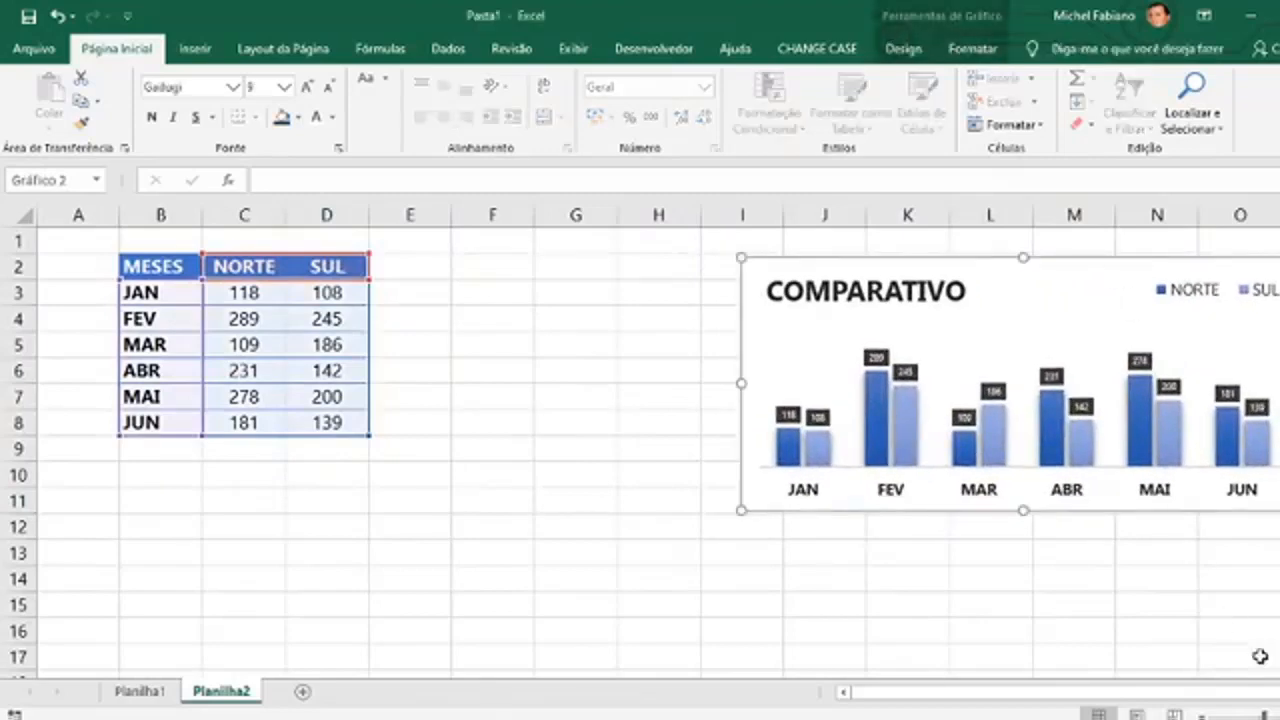
left_click(1279, 716)
left_click(1279, 716)
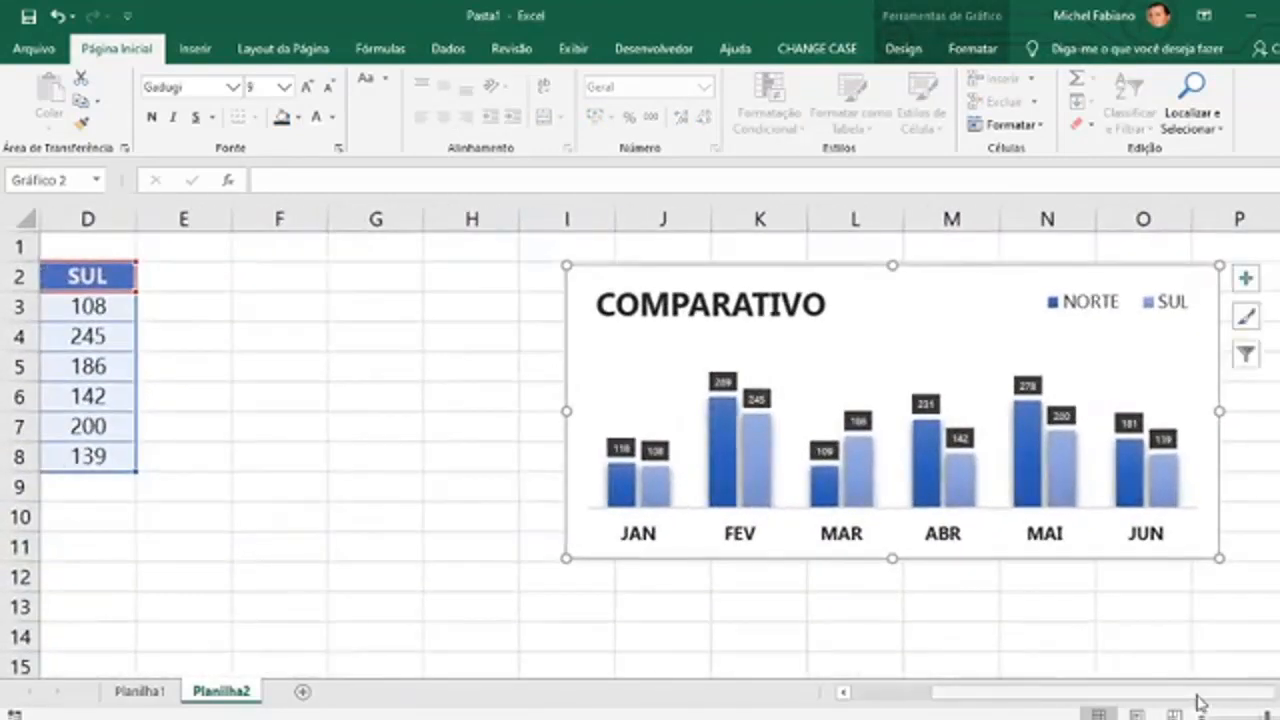
left_click_drag(1200, 697, 1006, 697)
Add a TOTAL row label in B9 and sum the NORTE values C3:C8 in C9.
left_click(192, 495)
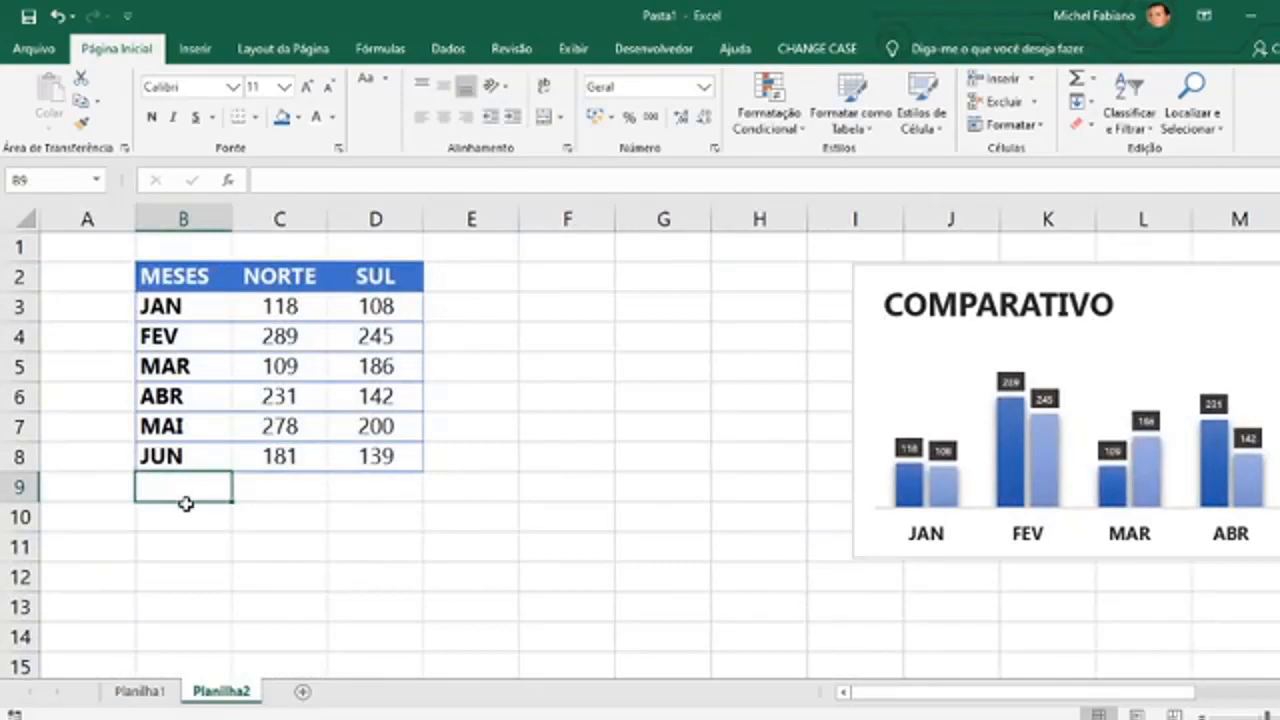
type("TOTAL")
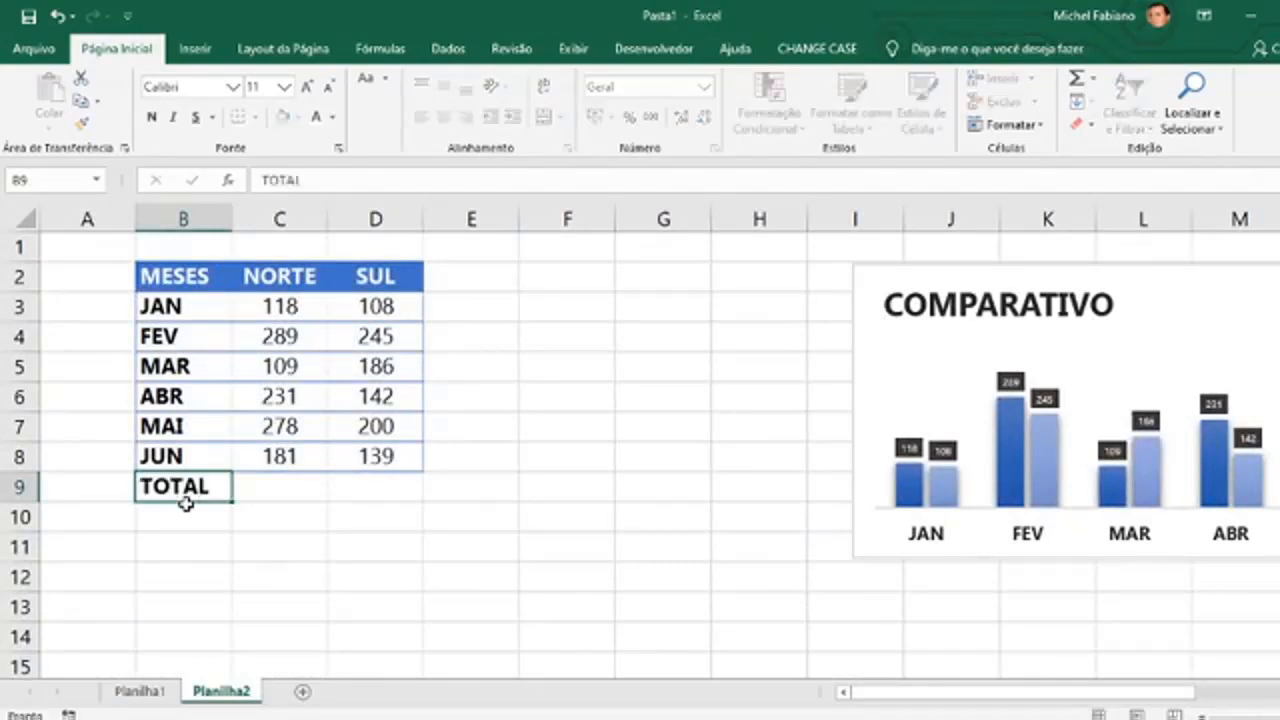
key("Return")
key("Up")
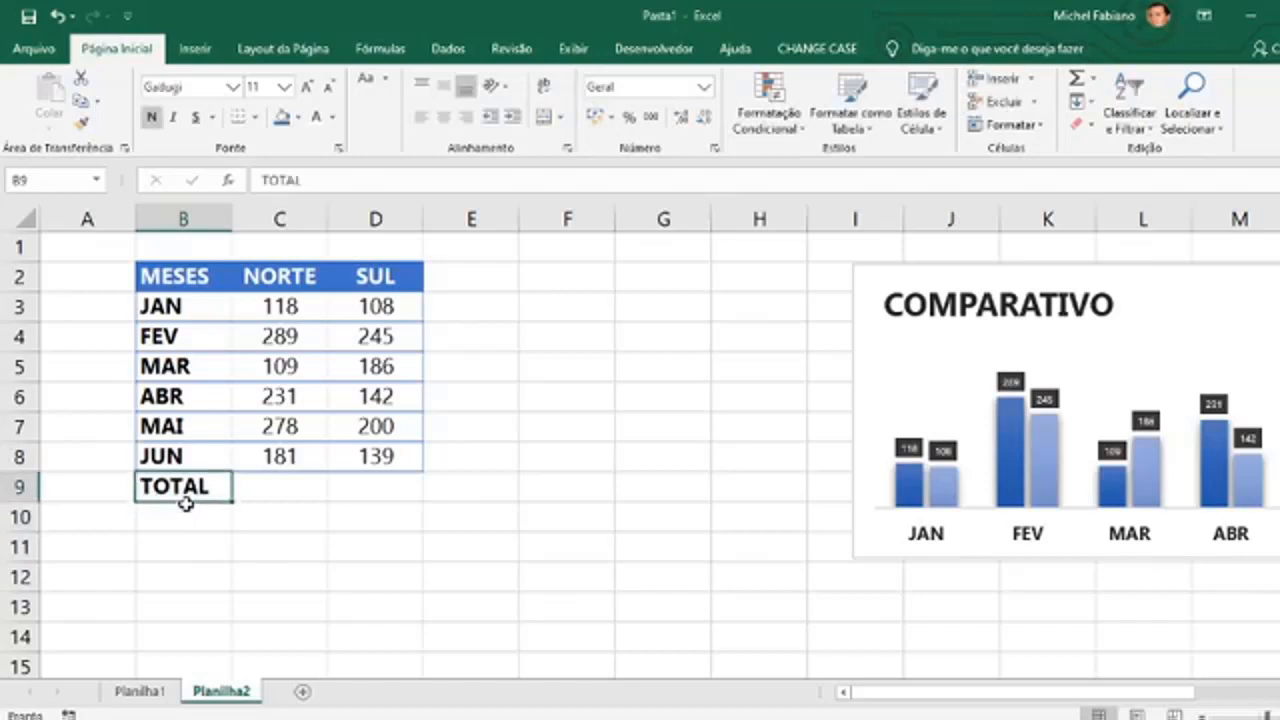
key("Right")
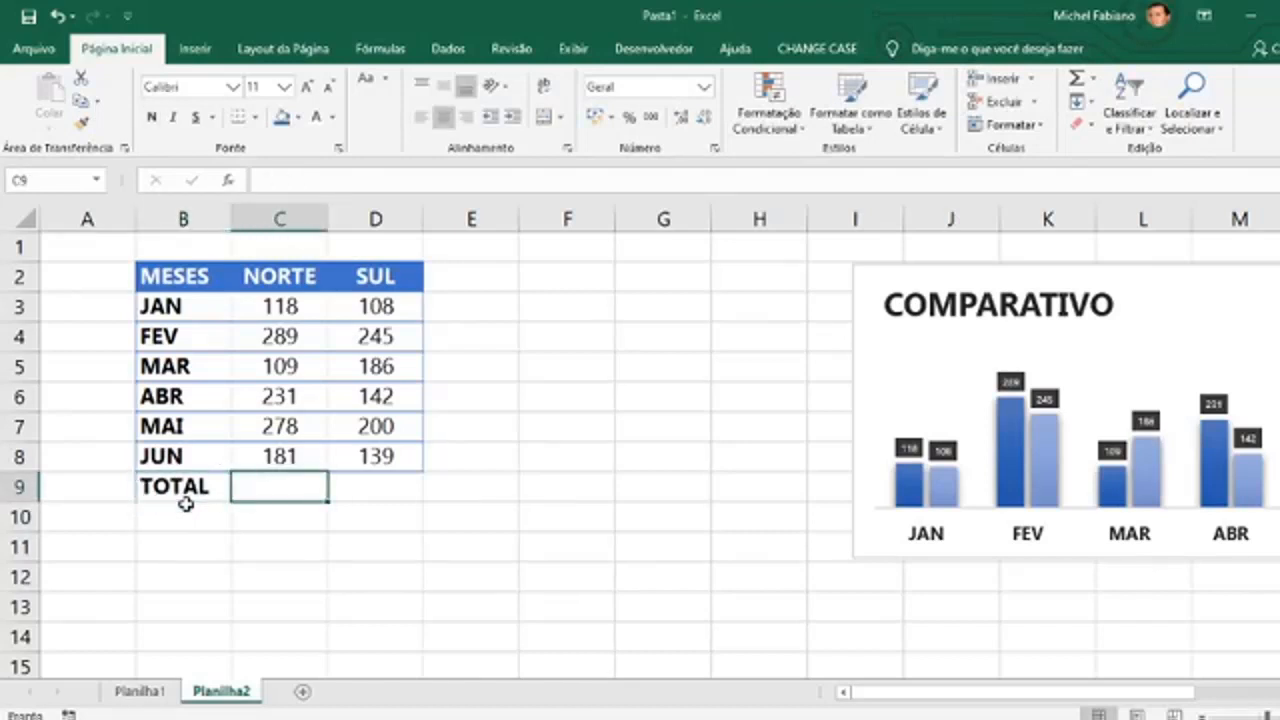
left_click(1076, 79)
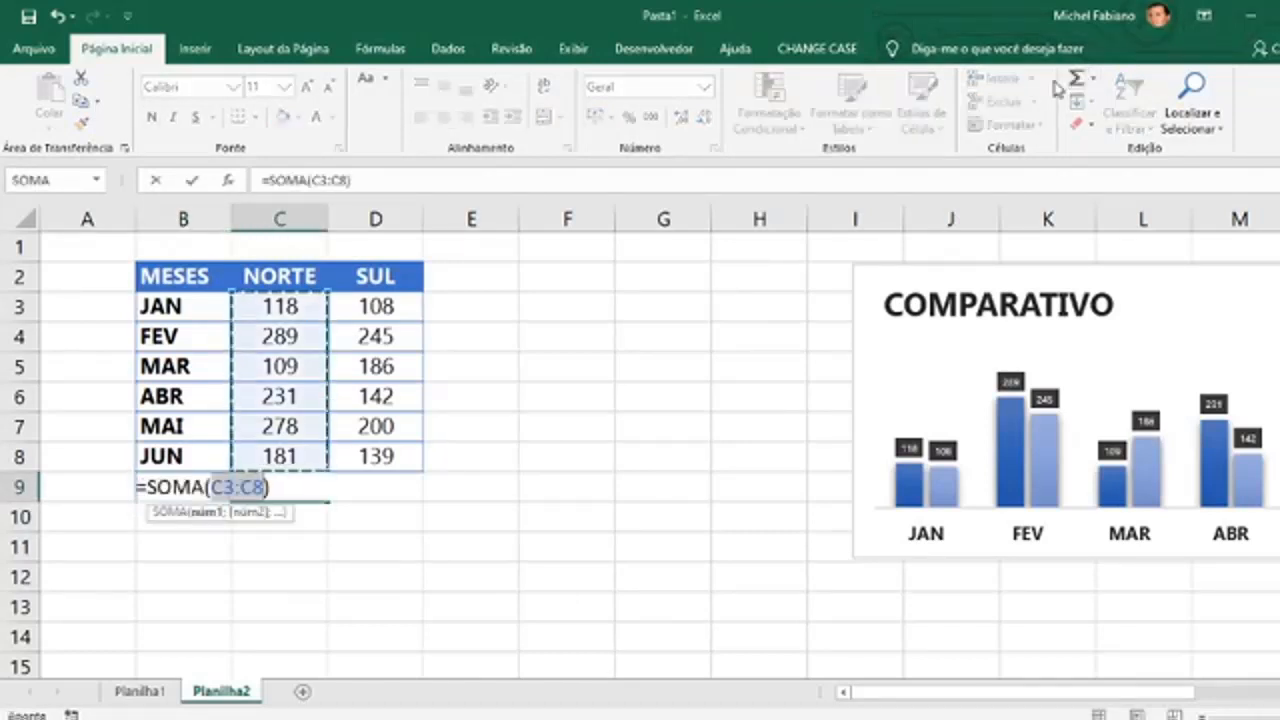
key("Return")
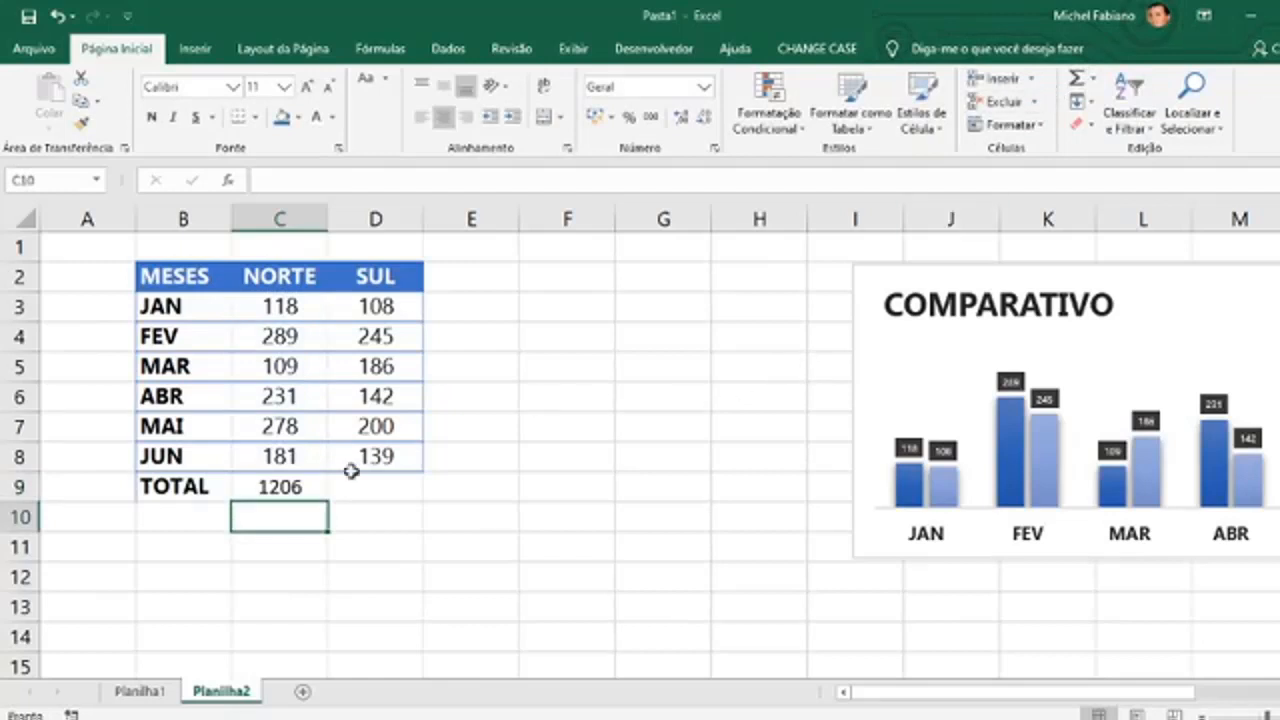
Copy the NORTE total formula from C9 across to D9 to total the SUL column.
left_click(297, 486)
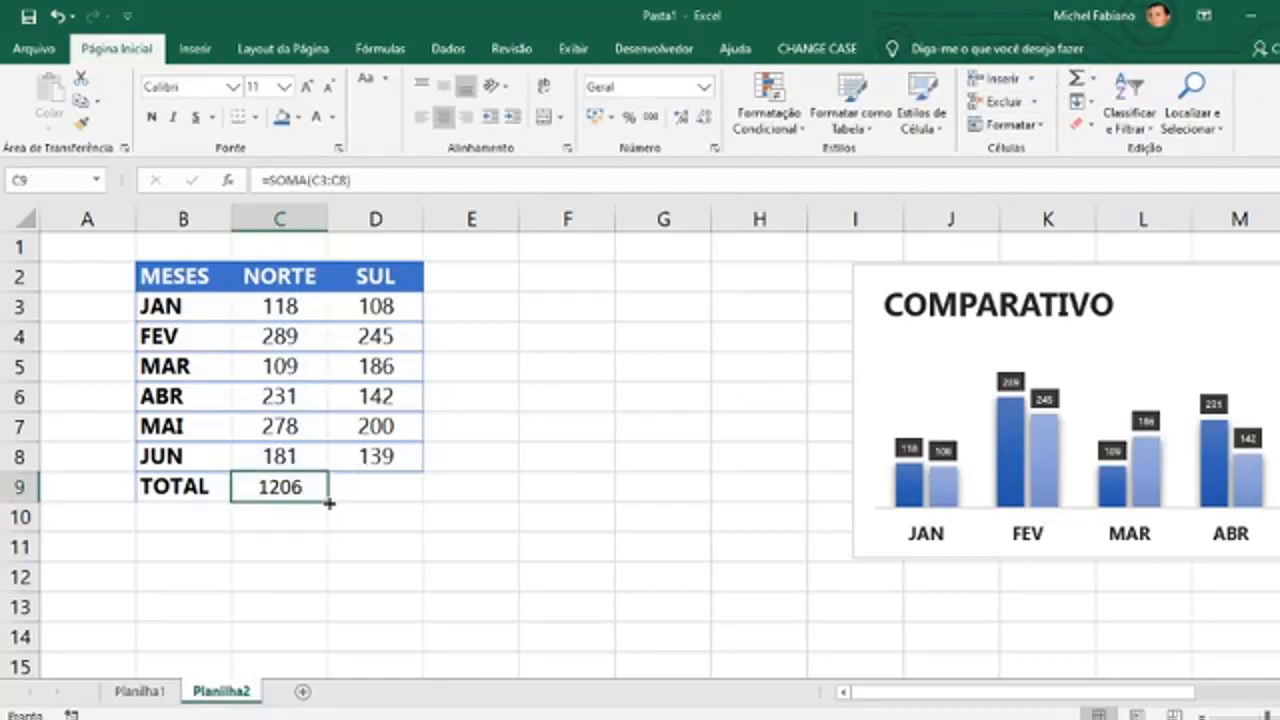
left_click_drag(329, 503, 329, 503)
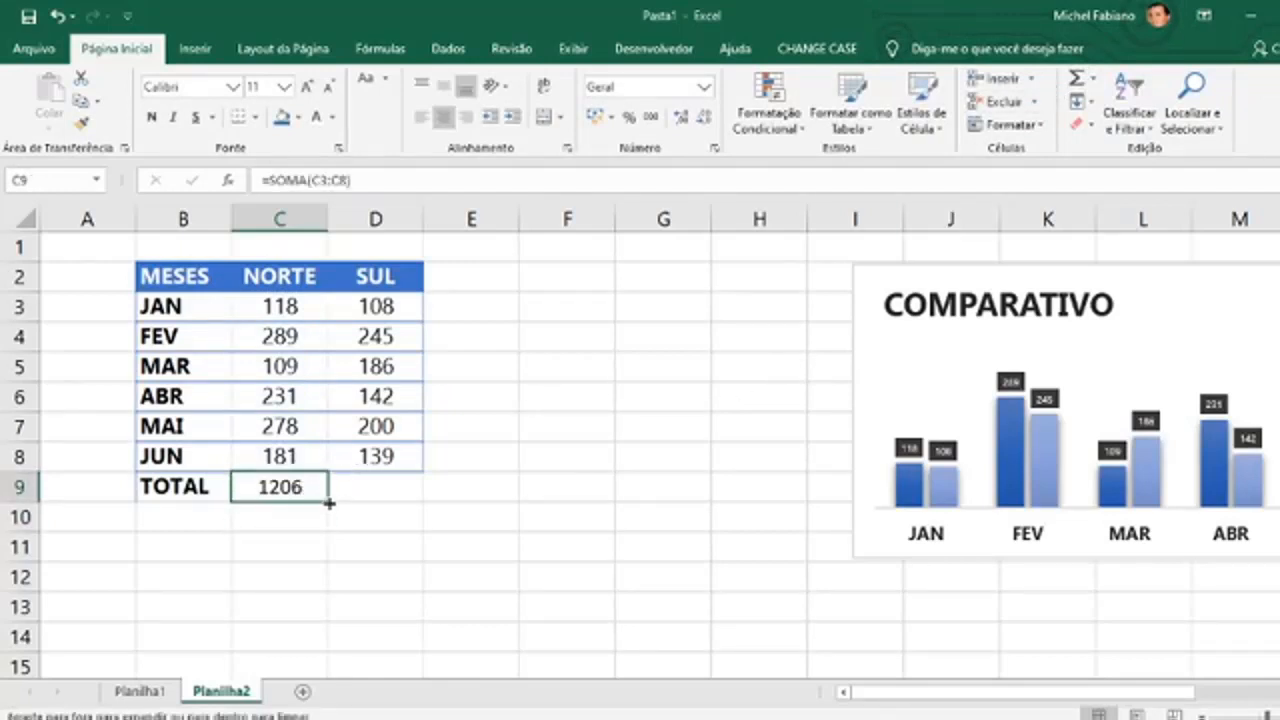
left_click_drag(329, 503, 410, 500)
left_click(406, 498)
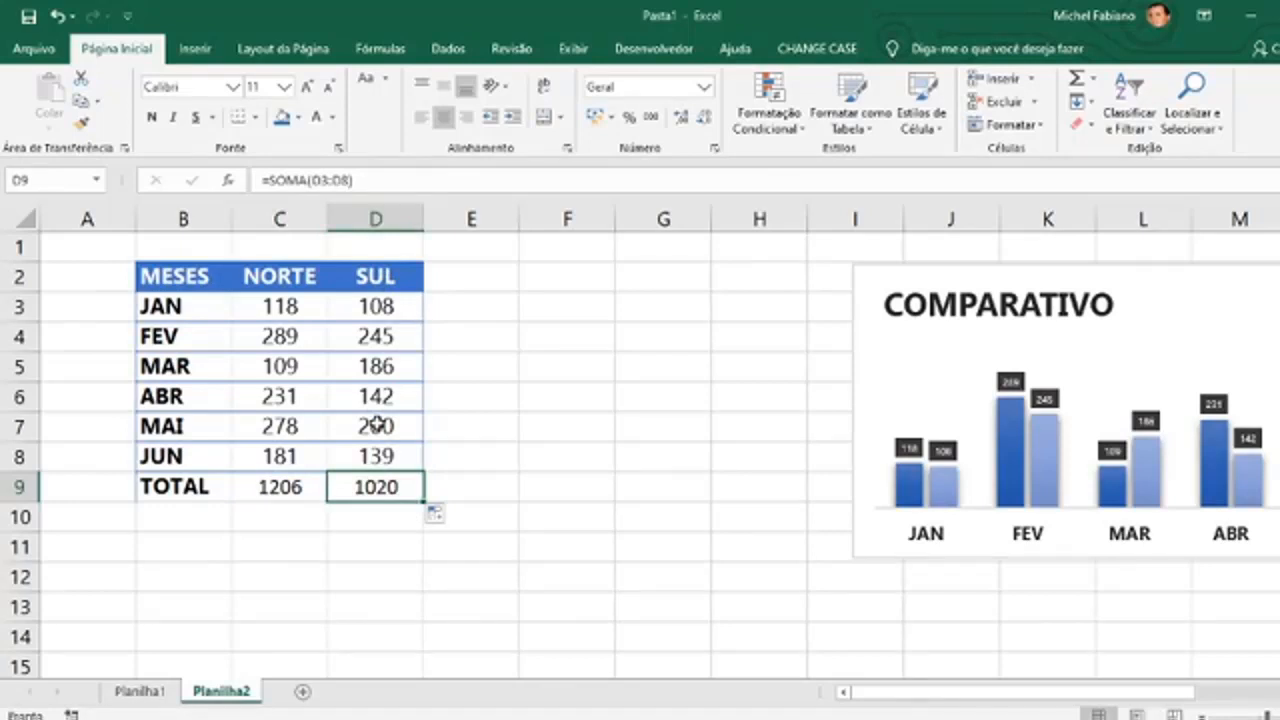
Enter the column headers % NORTE in E2 and % SUL in F2.
left_click(472, 277)
type("%")
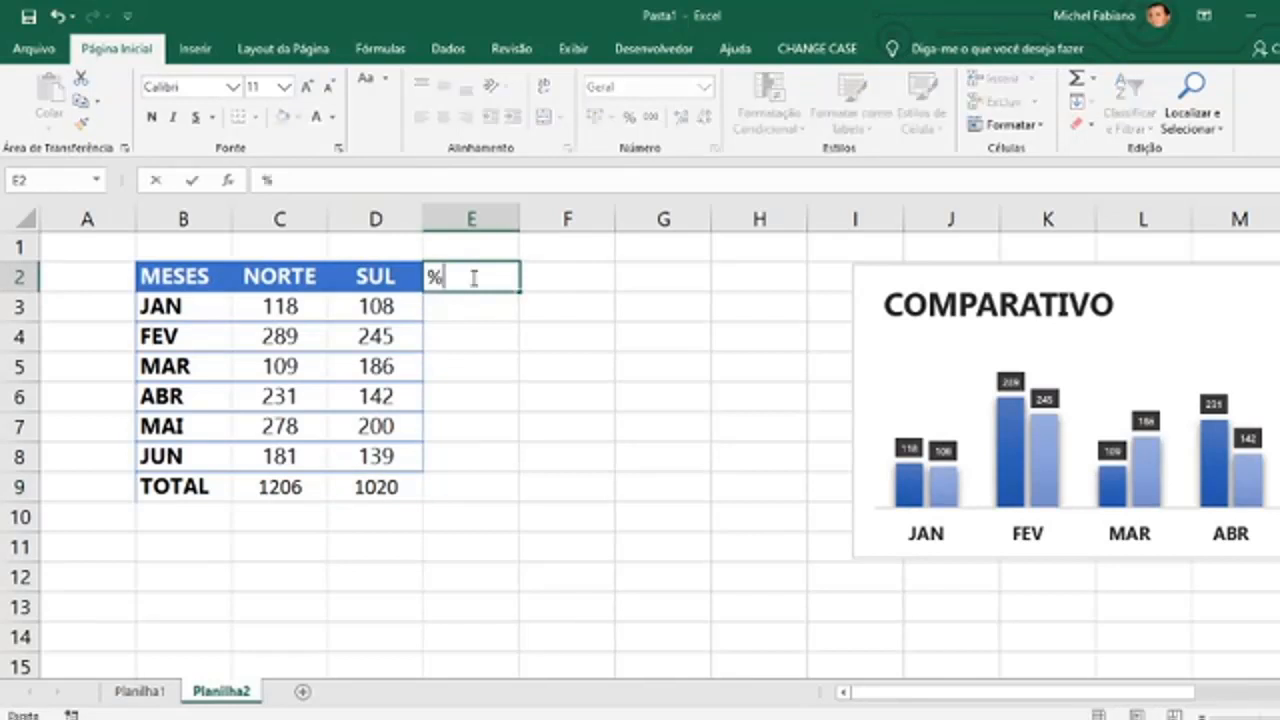
type(" NORTE")
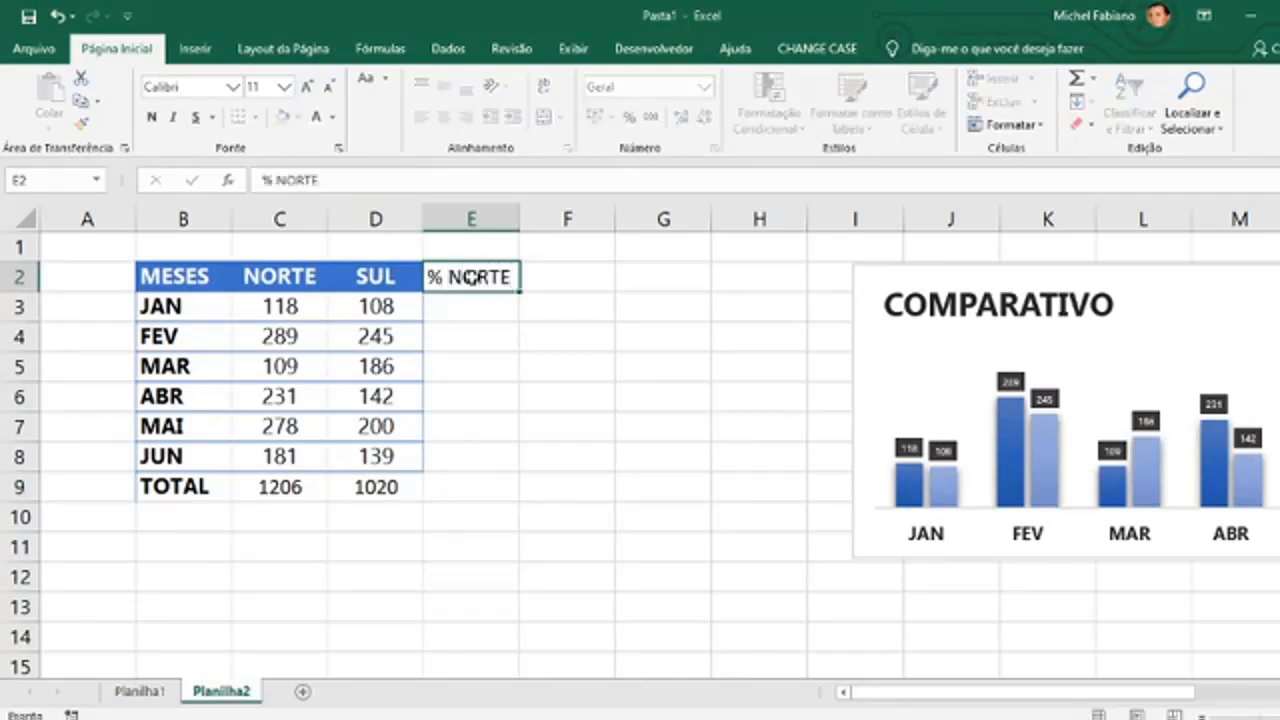
key("Tab")
type("% SUL")
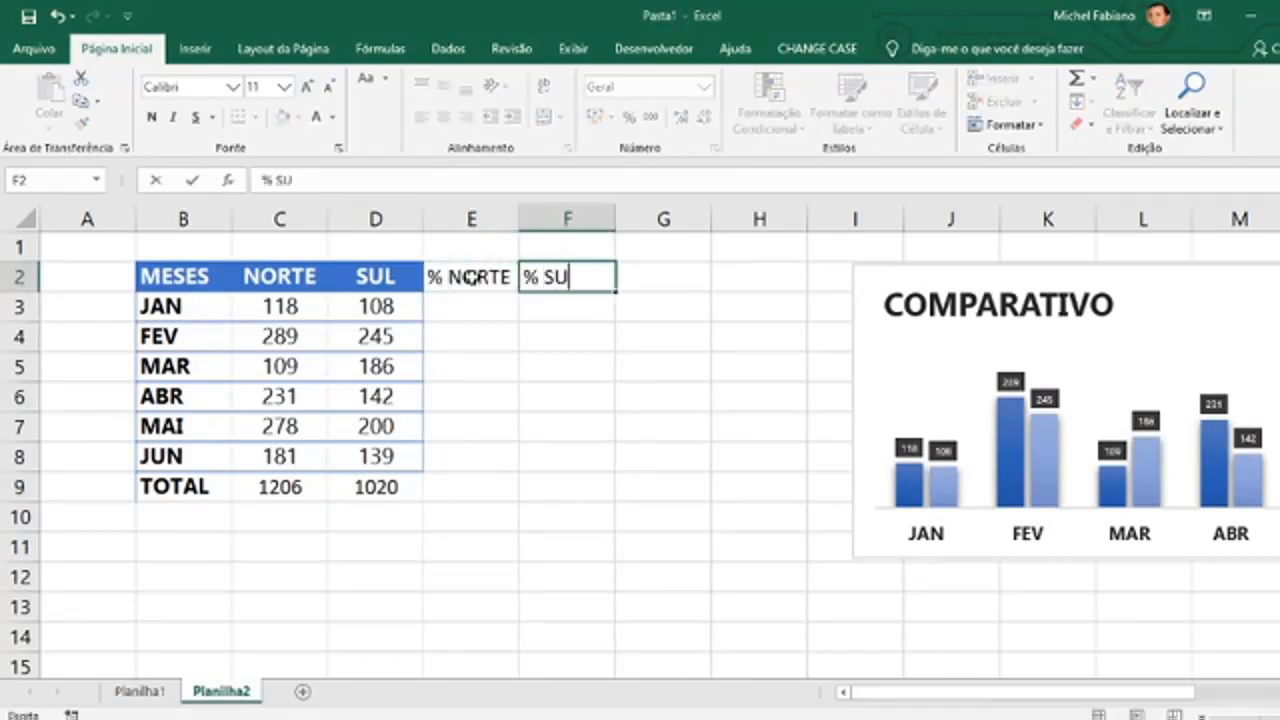
key("Return")
Calculate January's share of the NORTE total in E3 with the formula =C3/C9.
key("Left")
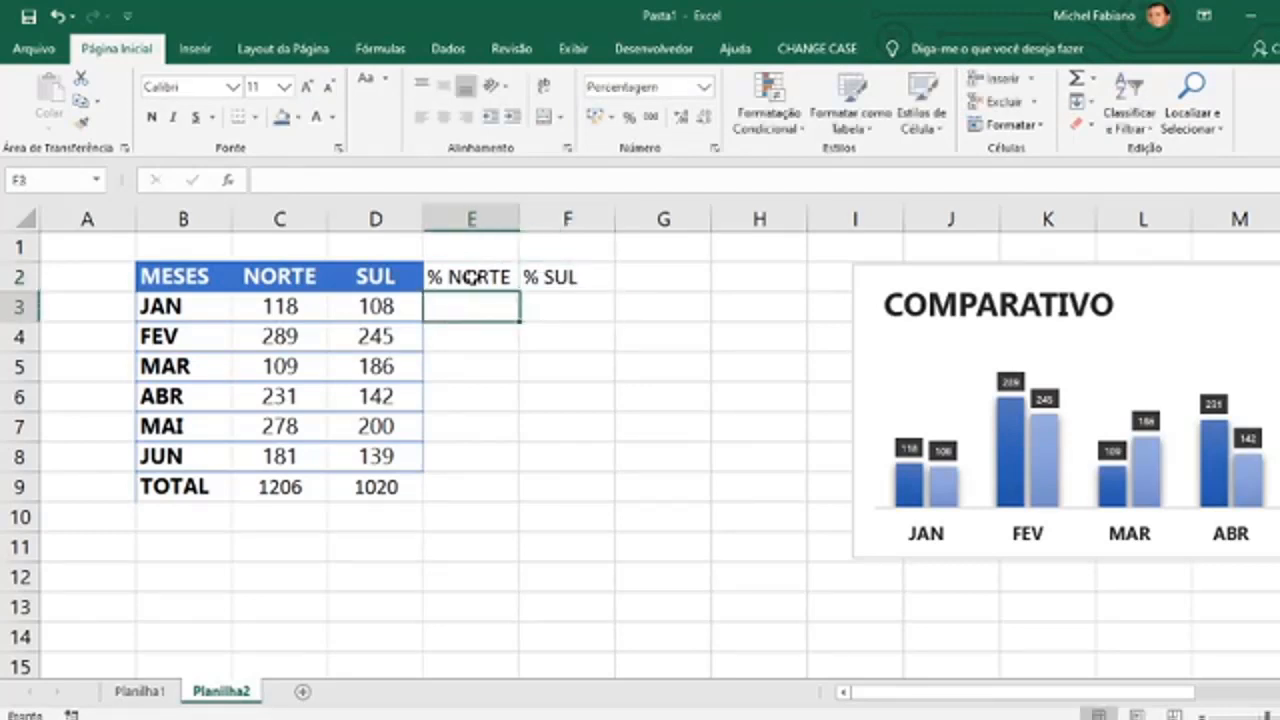
type("=")
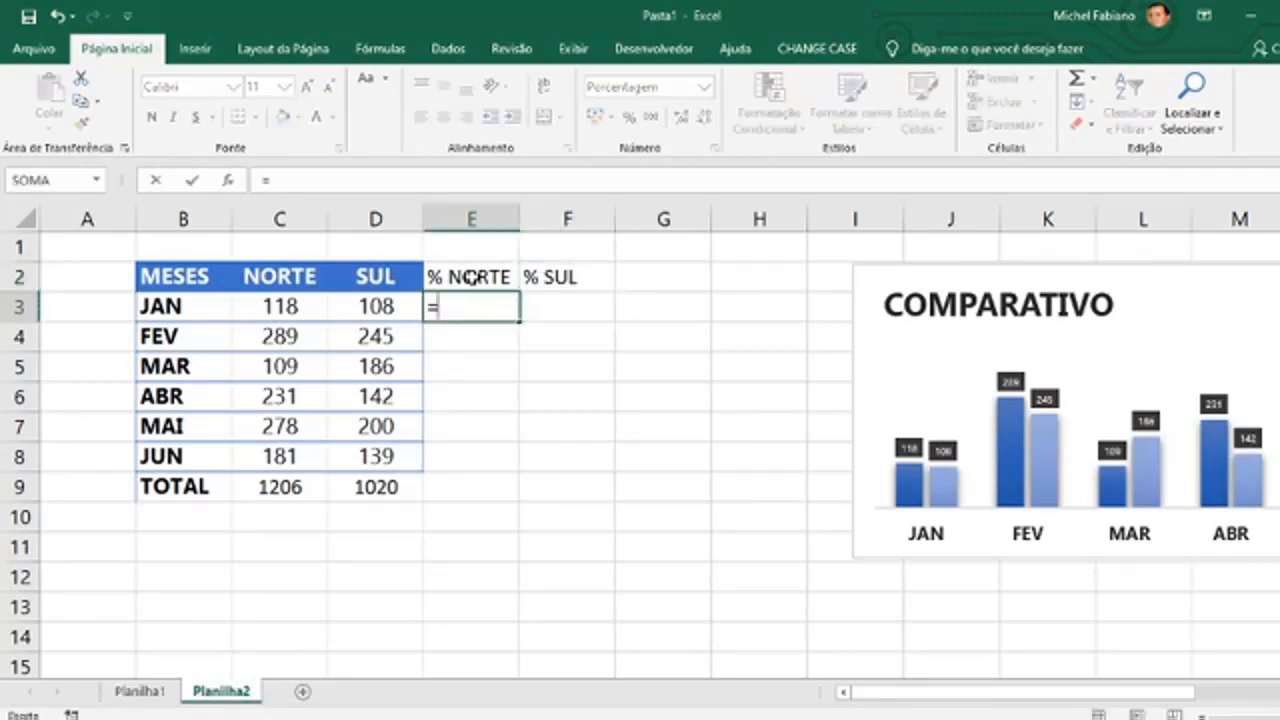
left_click(304, 310)
type("/")
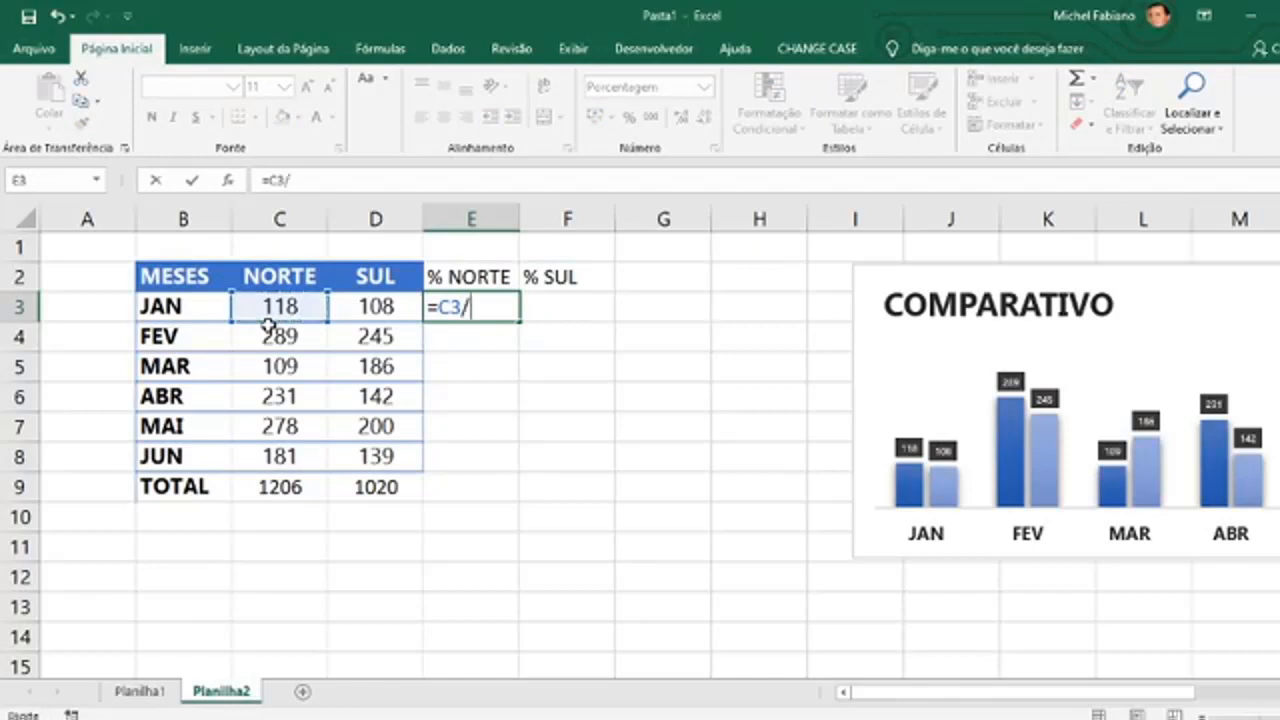
left_click(280, 488)
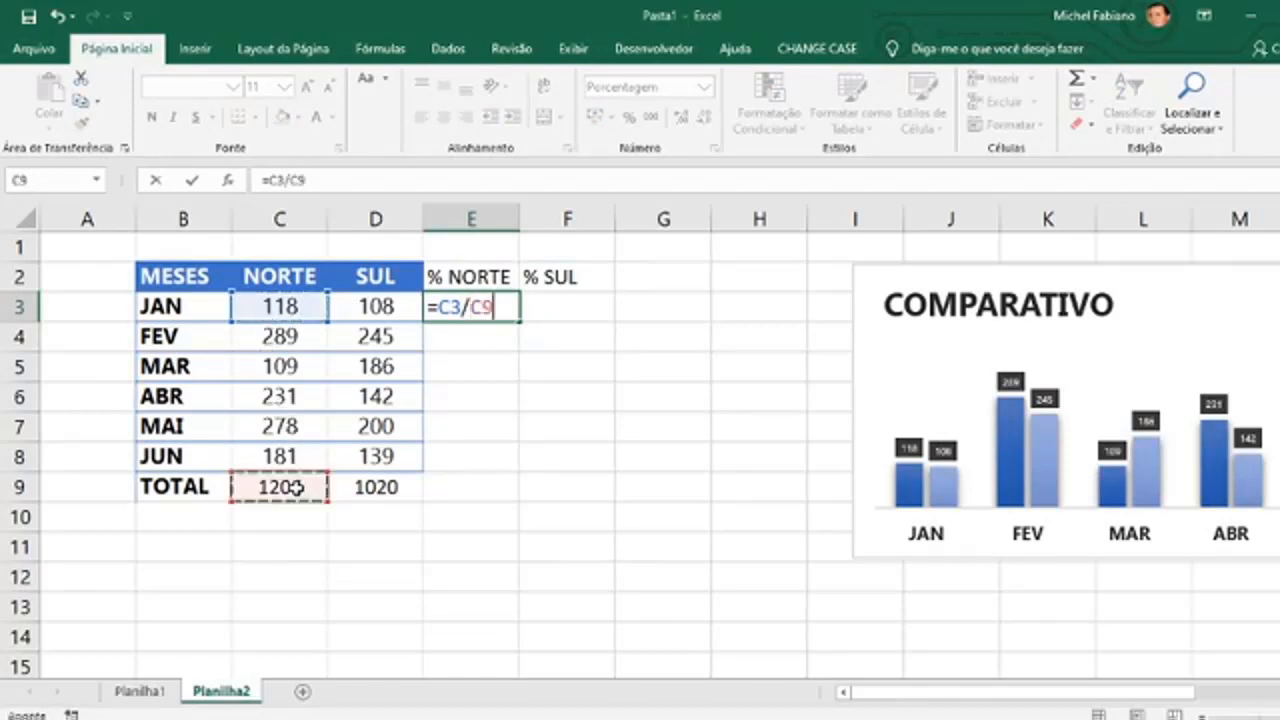
key("Return")
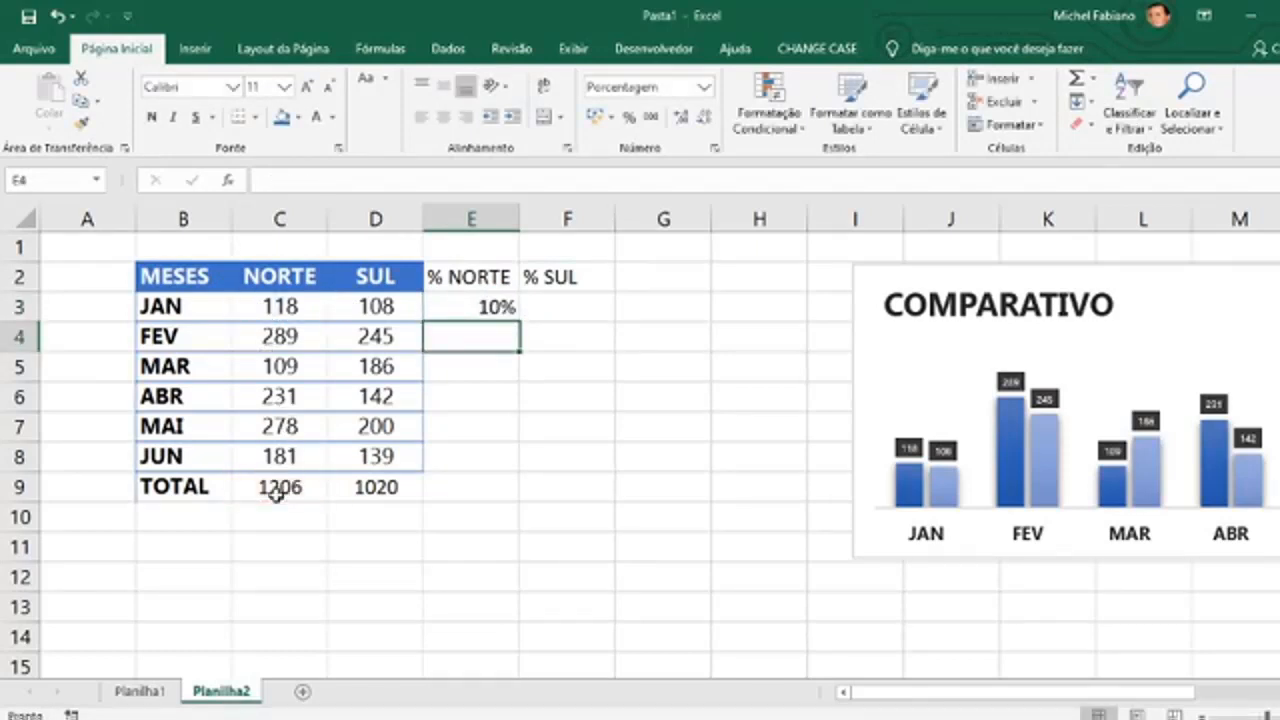
Try to copy the E3 percentage formula down through E8, and check which cells E3 refers to.
left_click(500, 307)
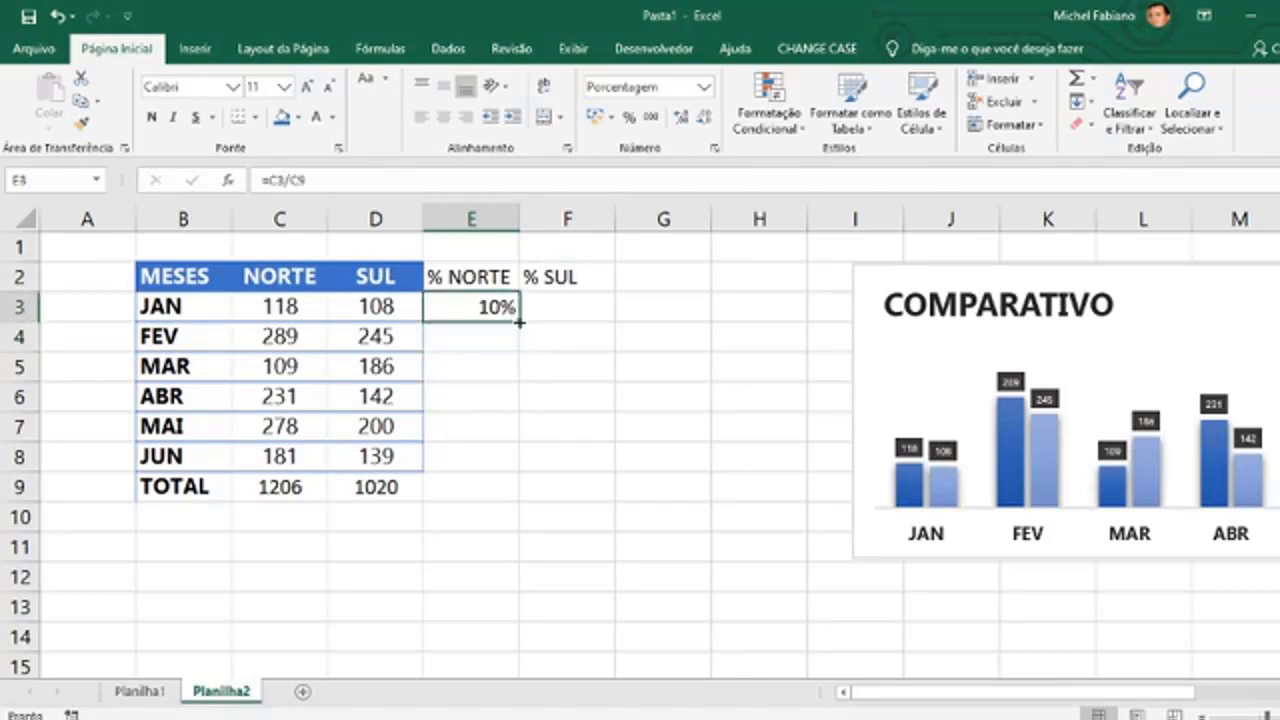
left_click_drag(519, 321, 500, 467)
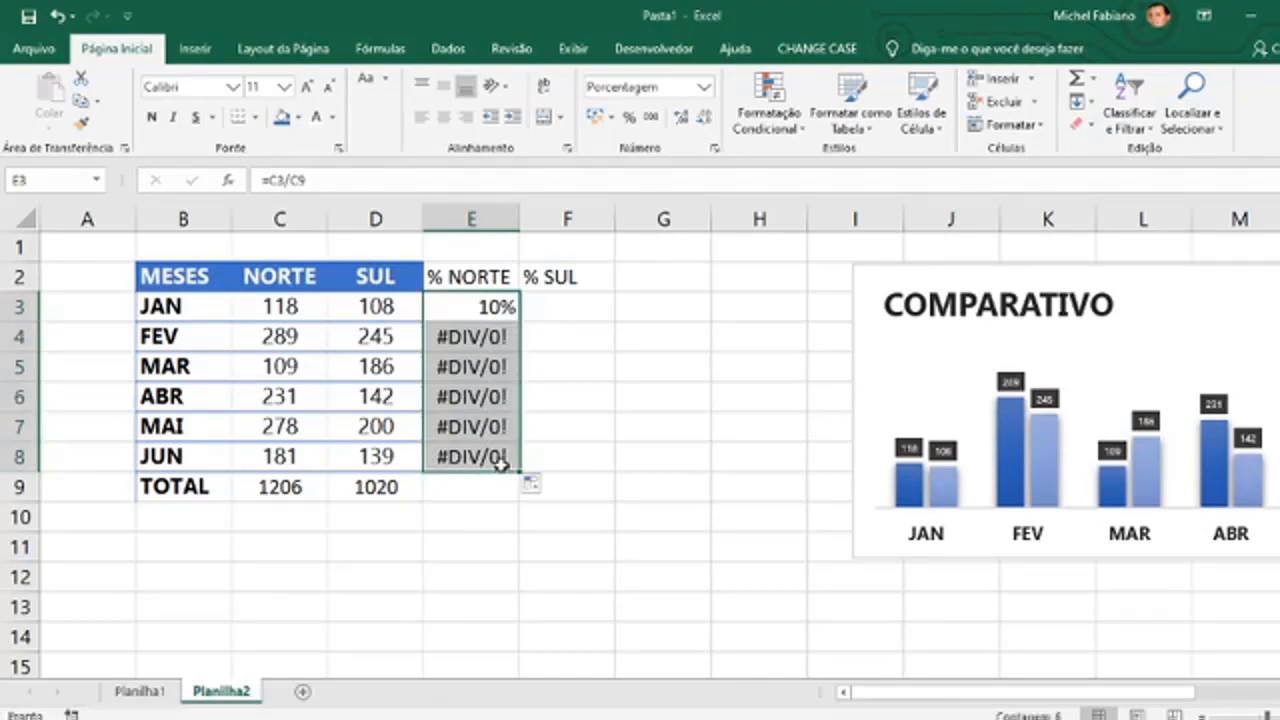
left_click(503, 306)
double_click(503, 306)
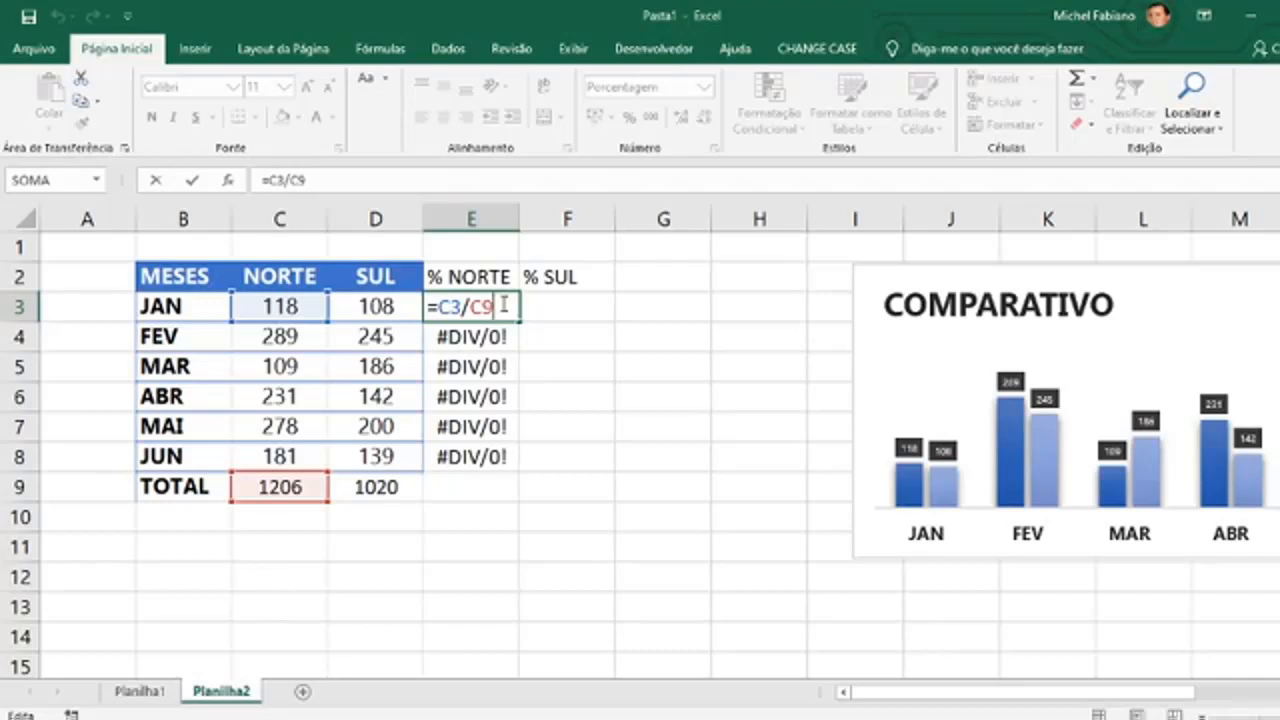
key("ctrl+Return")
Make the total reference in E3 absolute so the formula is =C3/$C$9, and copy it down through E8.
double_click(500, 308)
key("BackSpace")
key("BackSpace")
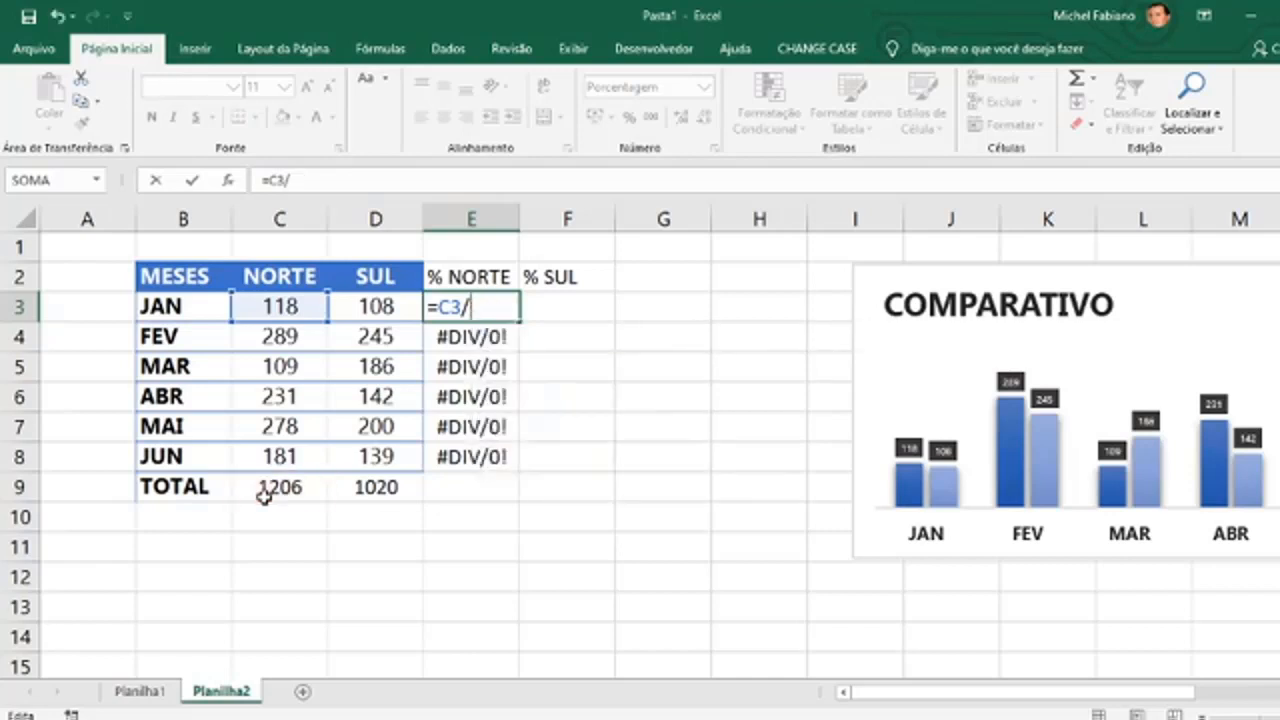
left_click(262, 494)
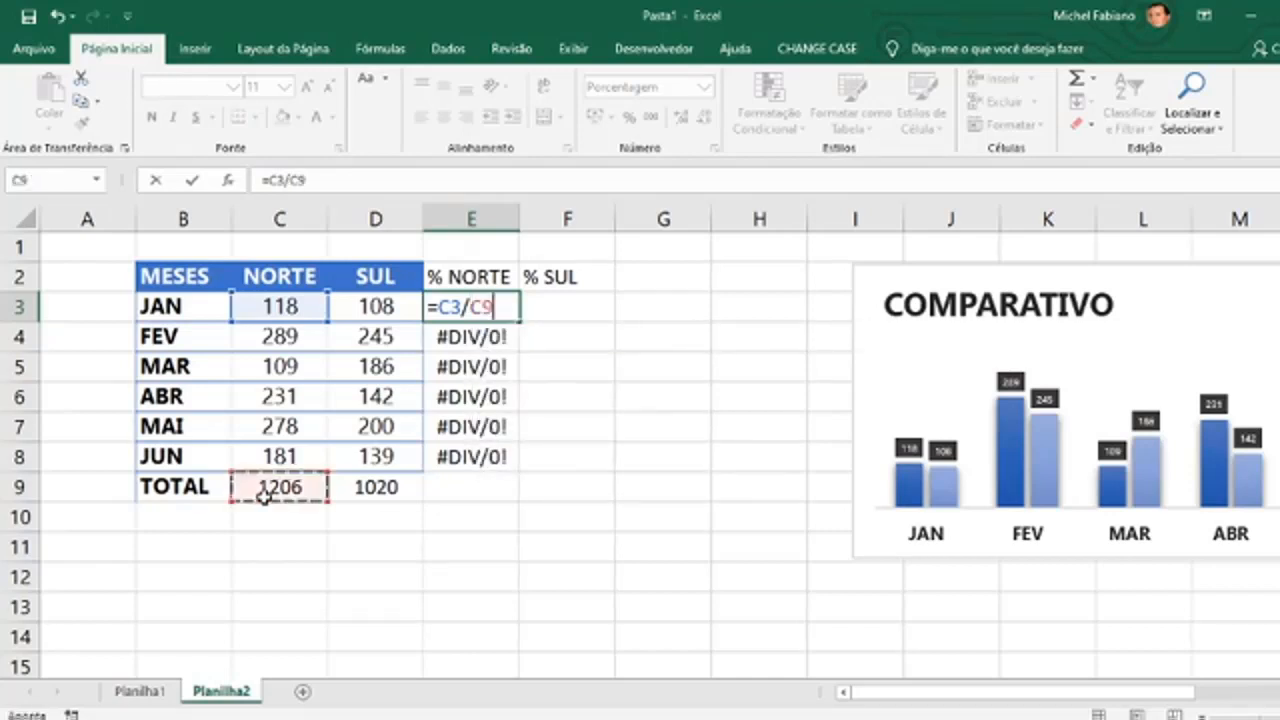
key("F4")
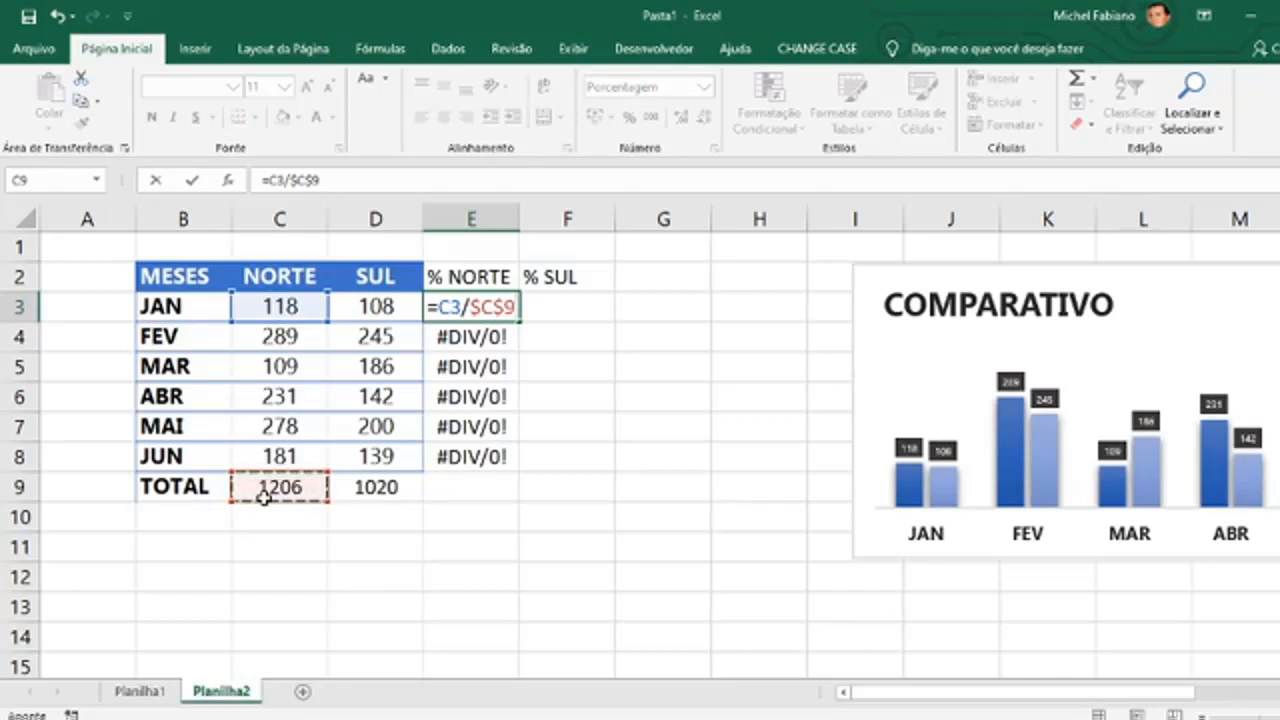
key("Return")
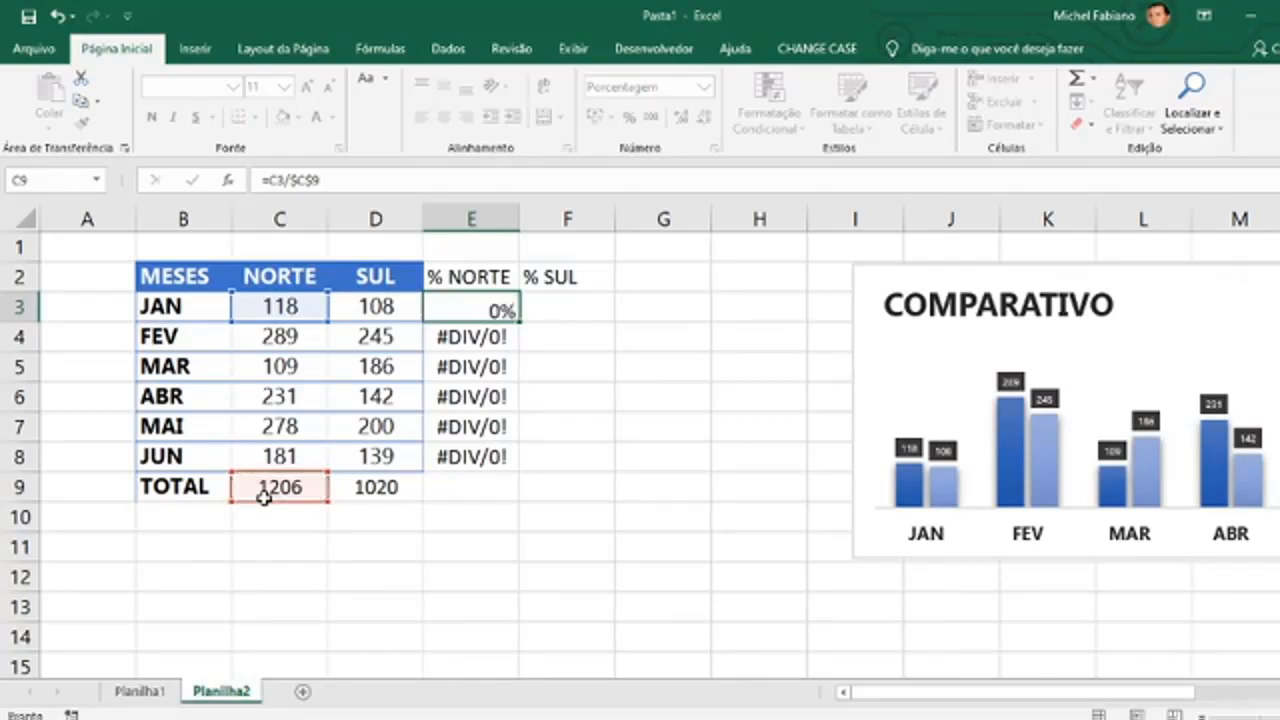
left_click(487, 307)
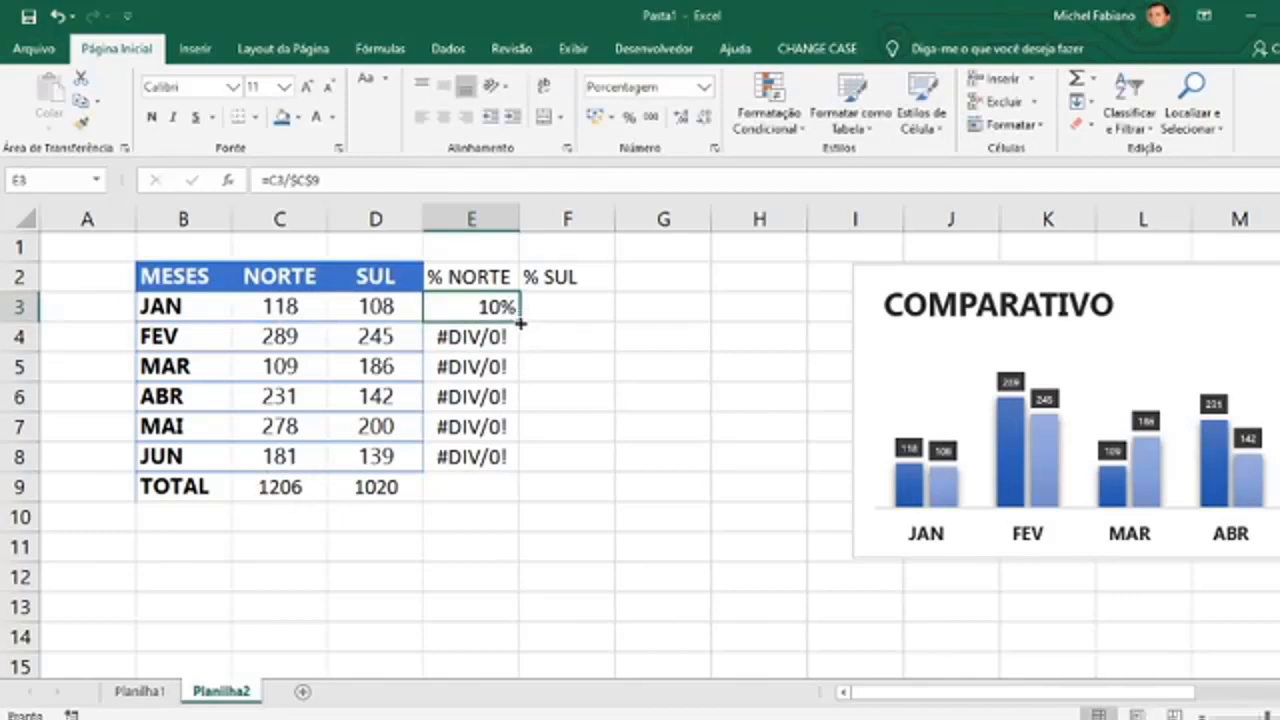
left_click_drag(520, 325, 500, 462)
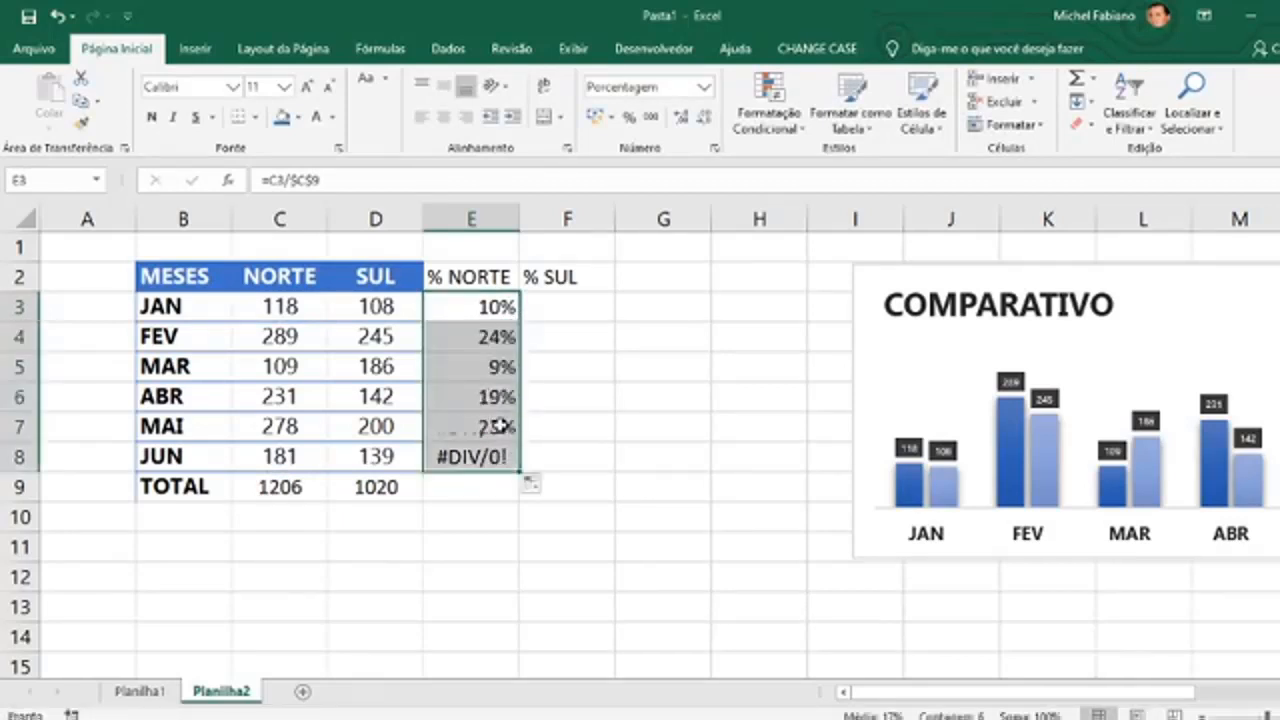
Inspect the copied formulas in E4, E5 and E6 to check their references to the NORTE total.
double_click(499, 337)
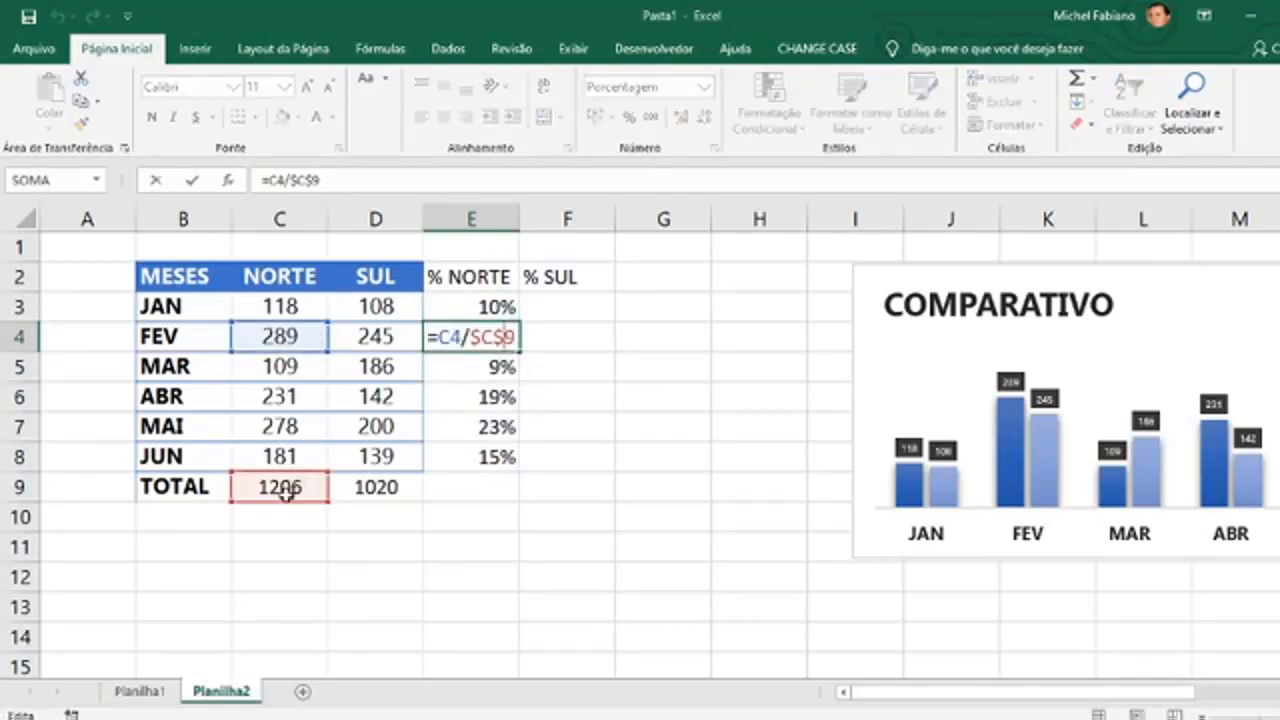
key("Return")
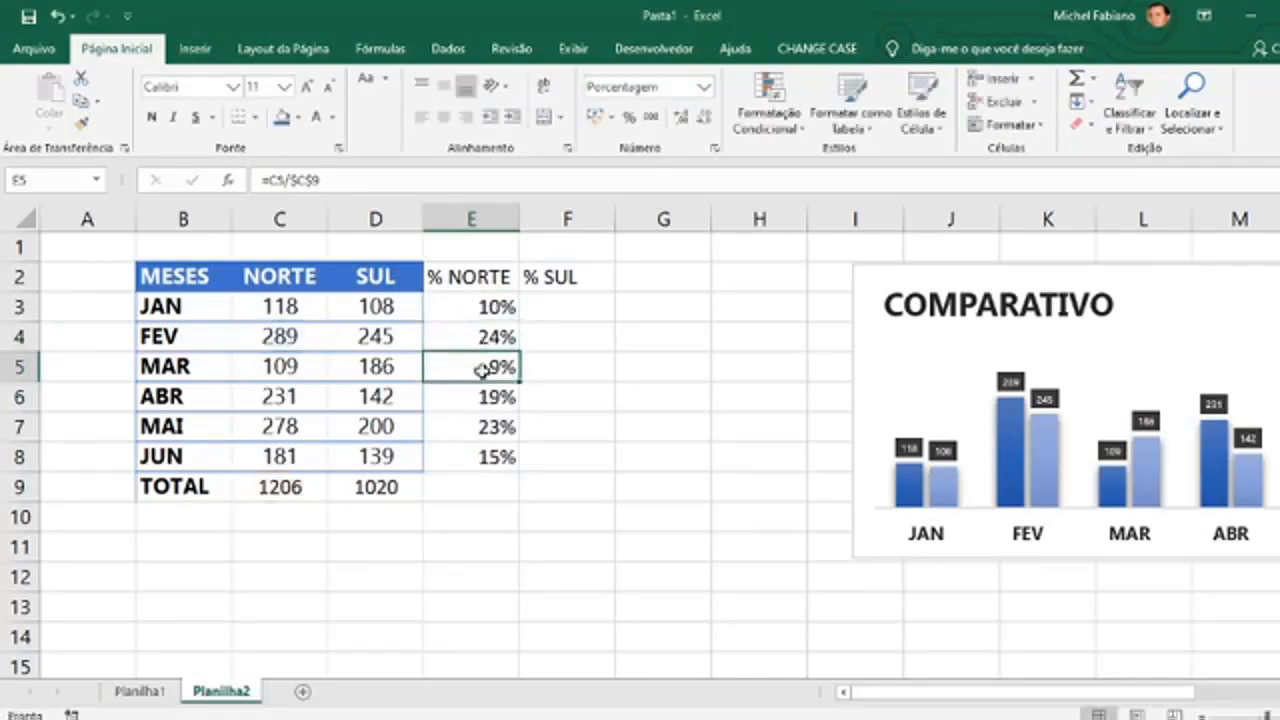
double_click(484, 370)
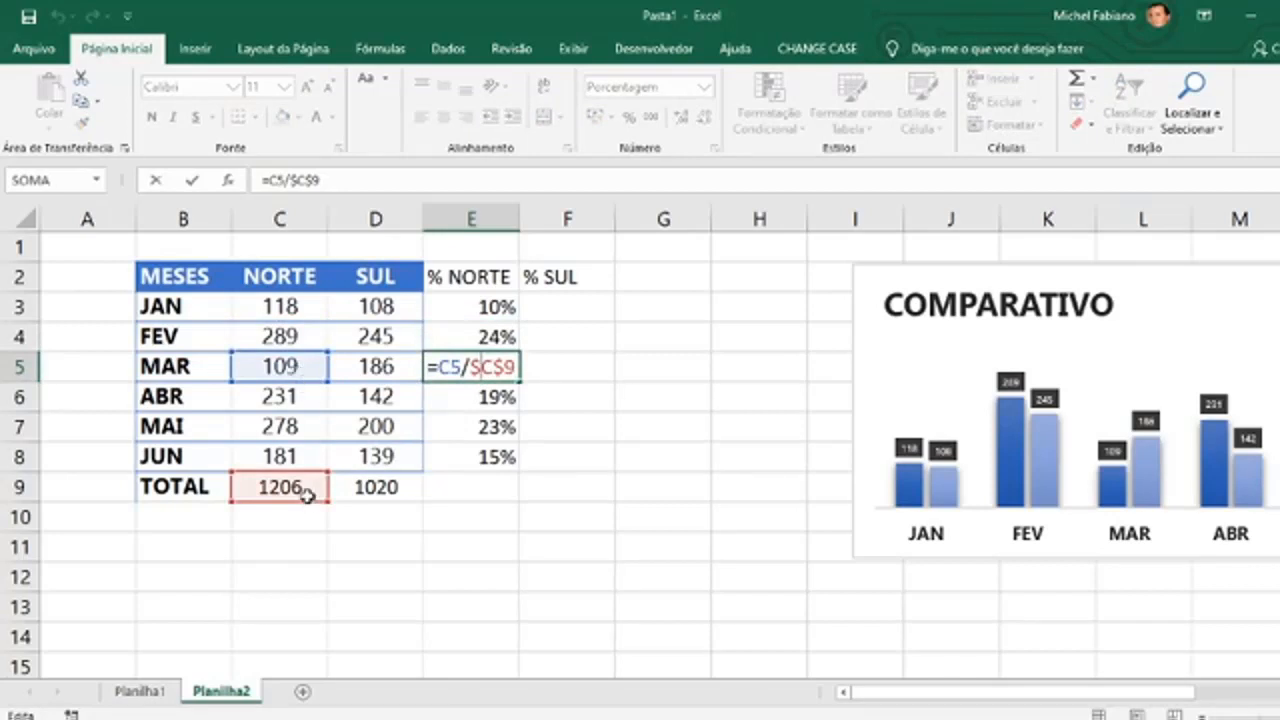
key("Return")
double_click(487, 402)
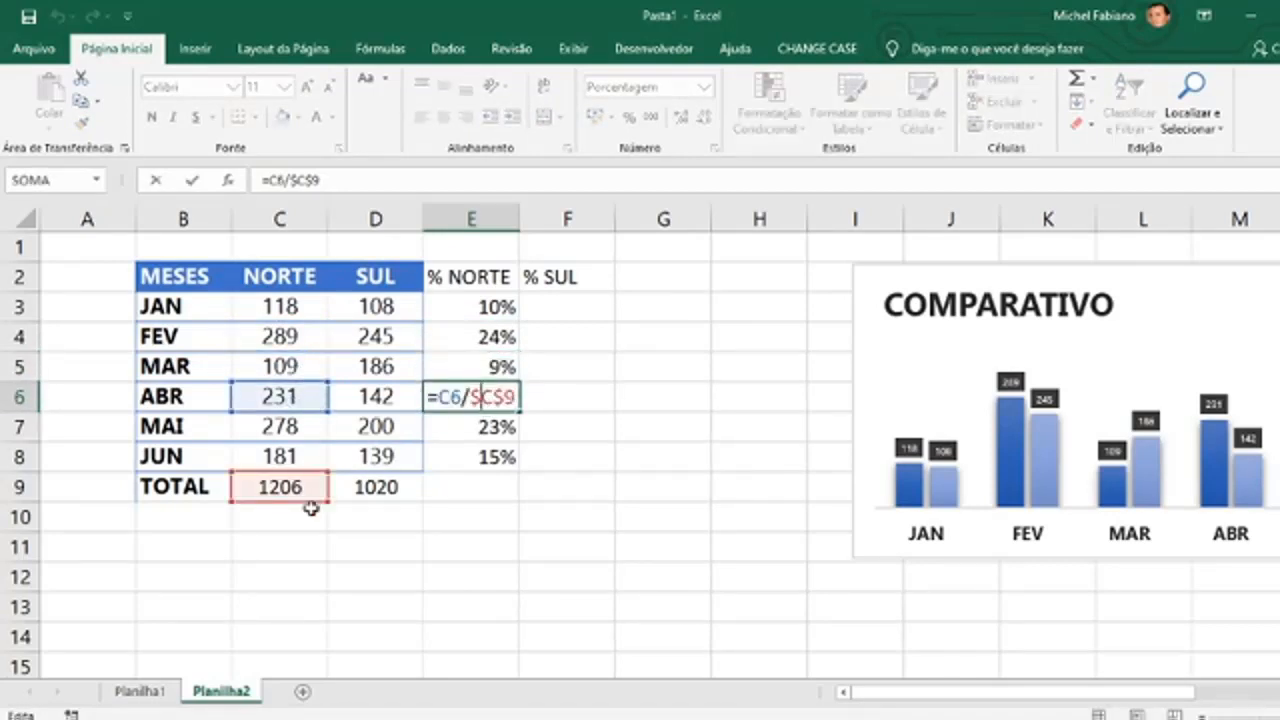
key("Return")
Calculate January's share of the SUL total in F3 with the formula =D3/$D$9.
left_click(543, 309)
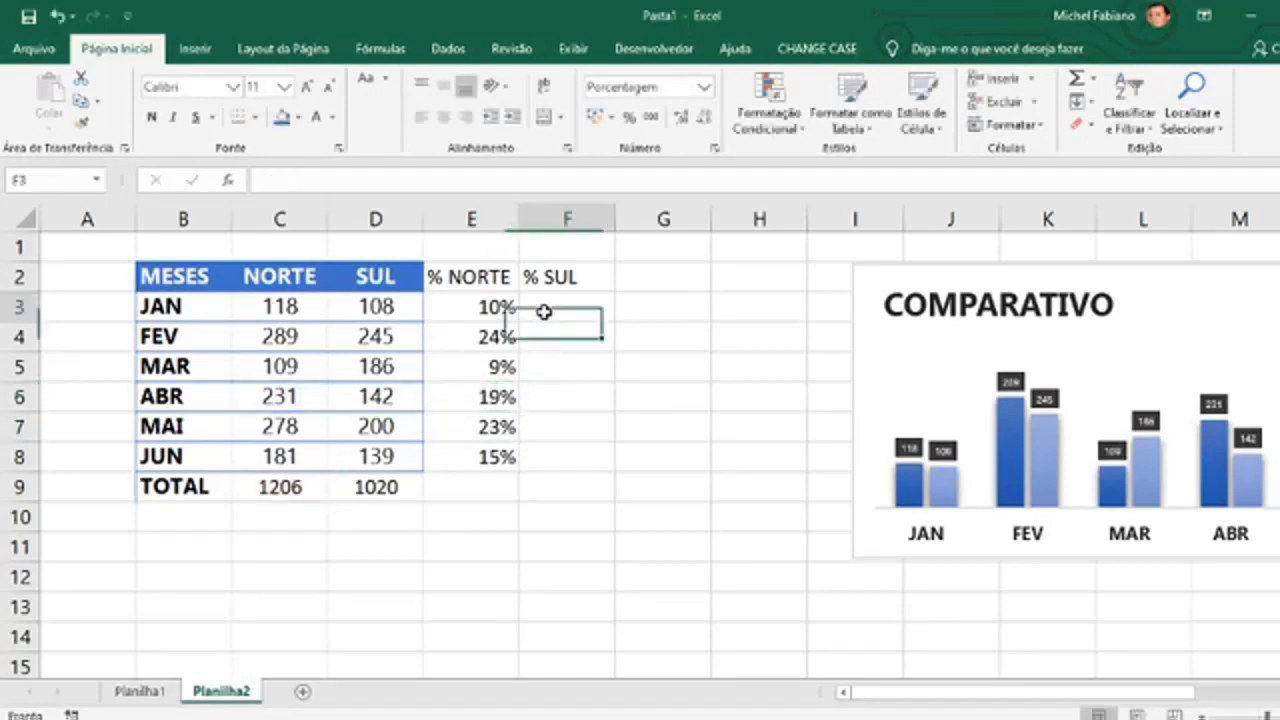
type("=")
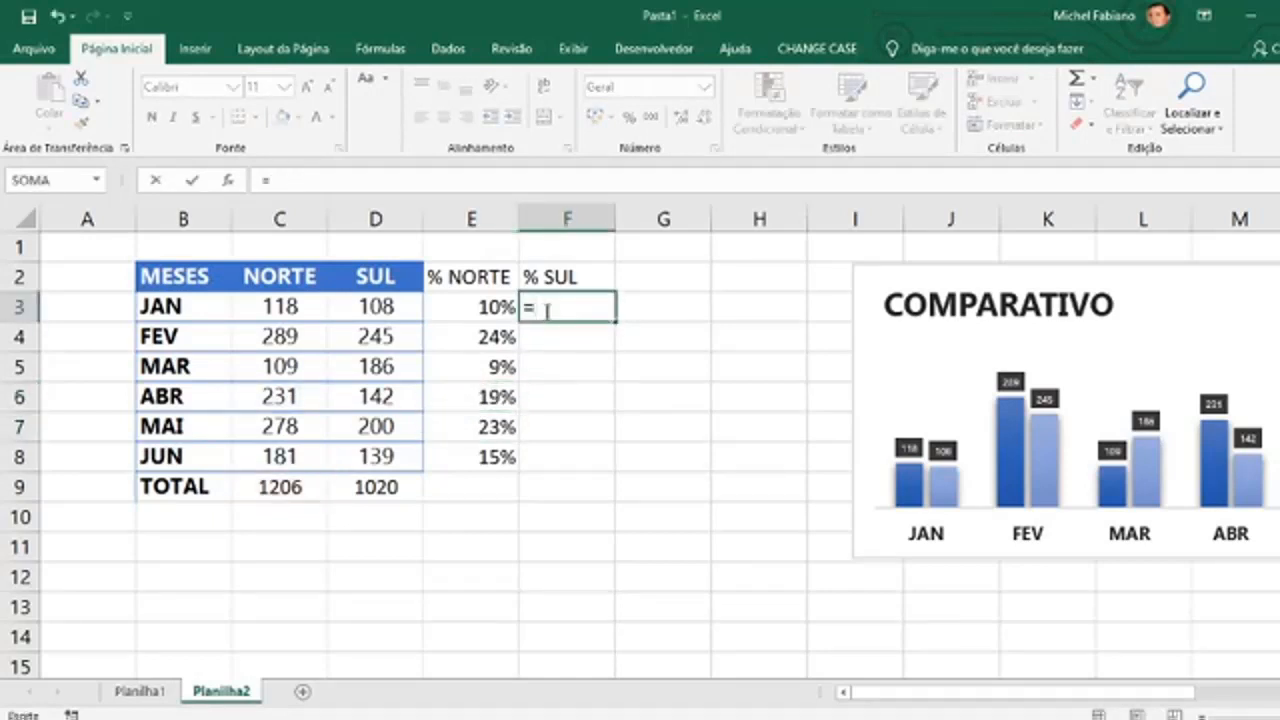
left_click(398, 308)
type("/")
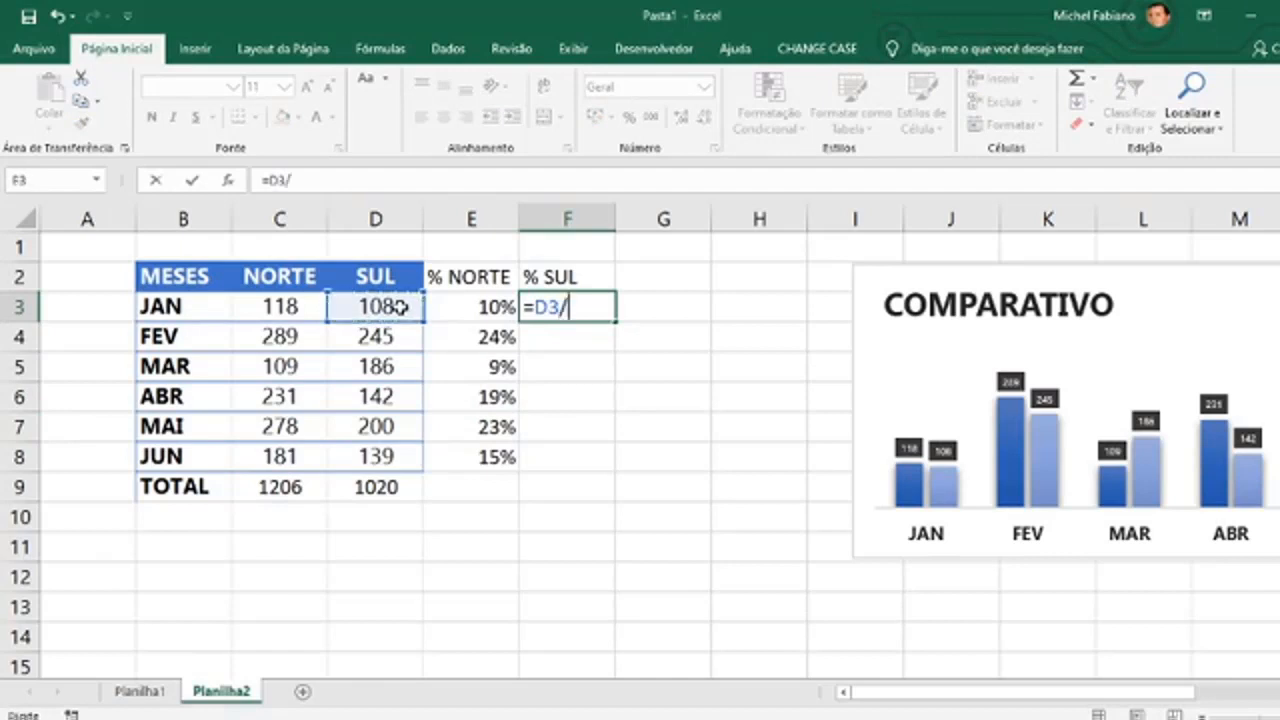
left_click(386, 486)
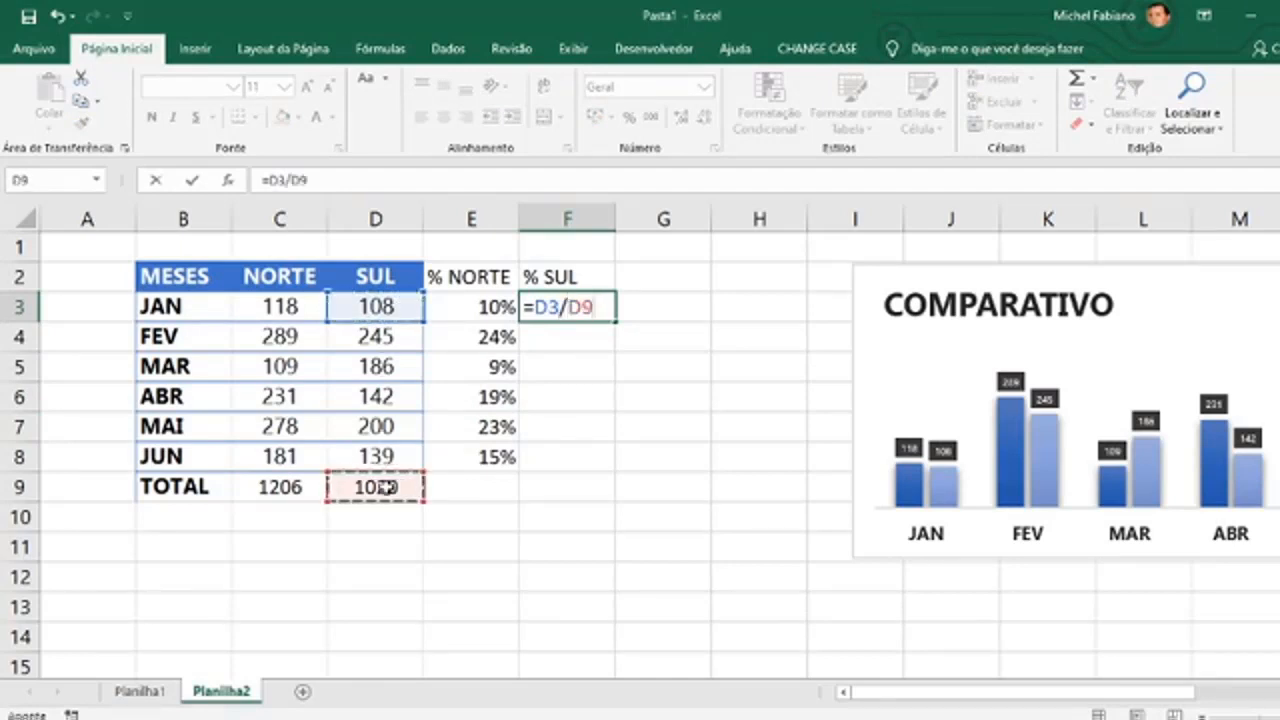
key("F4")
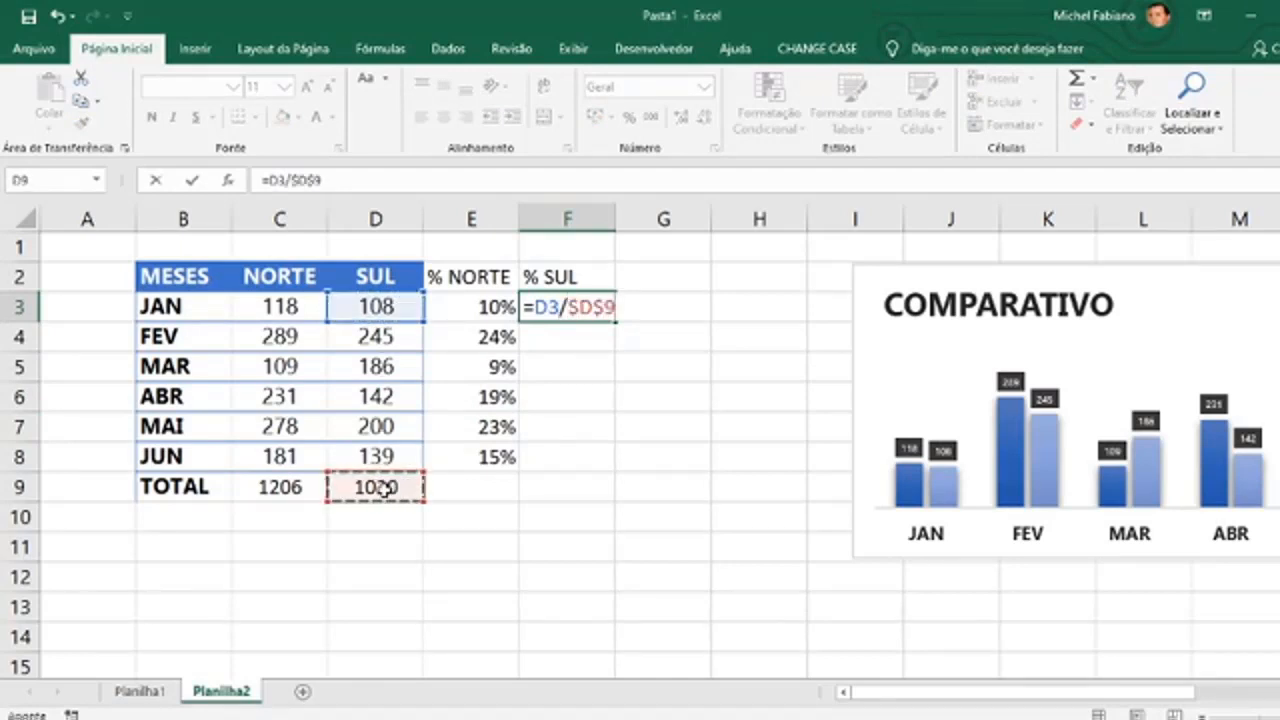
key("Return")
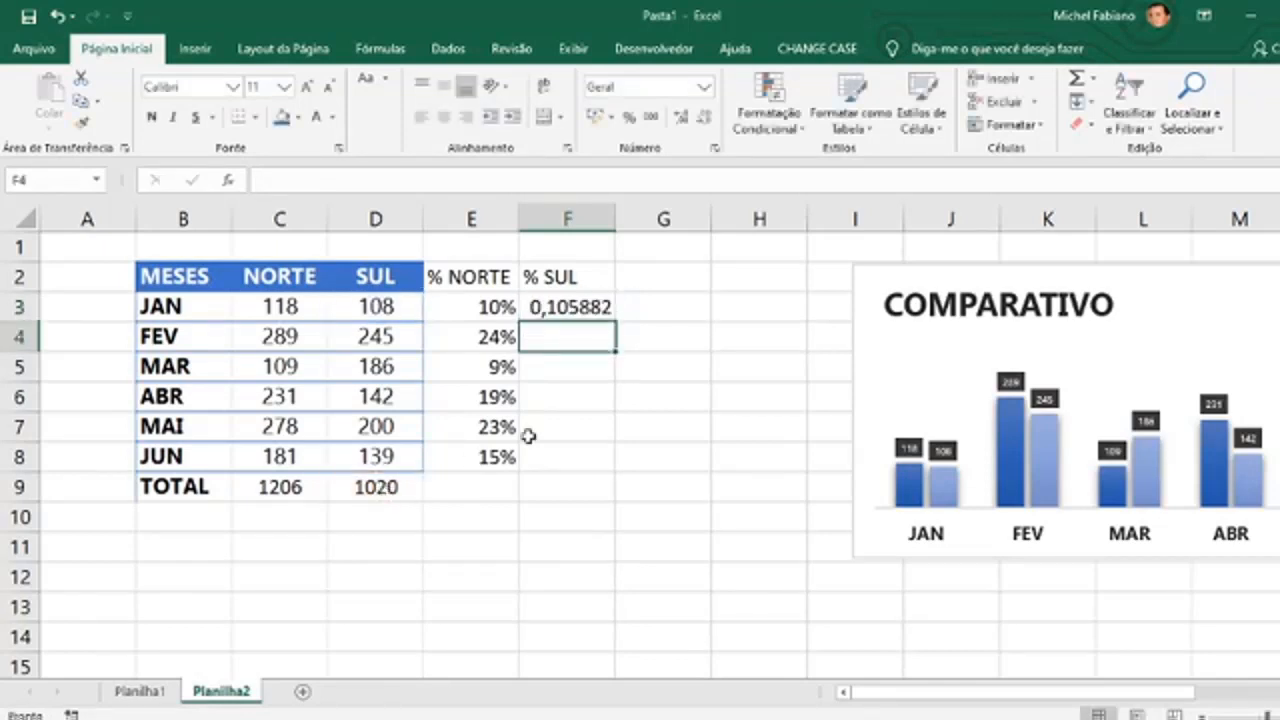
Format F3 as a percentage and copy its formula down through F8.
left_click(604, 307)
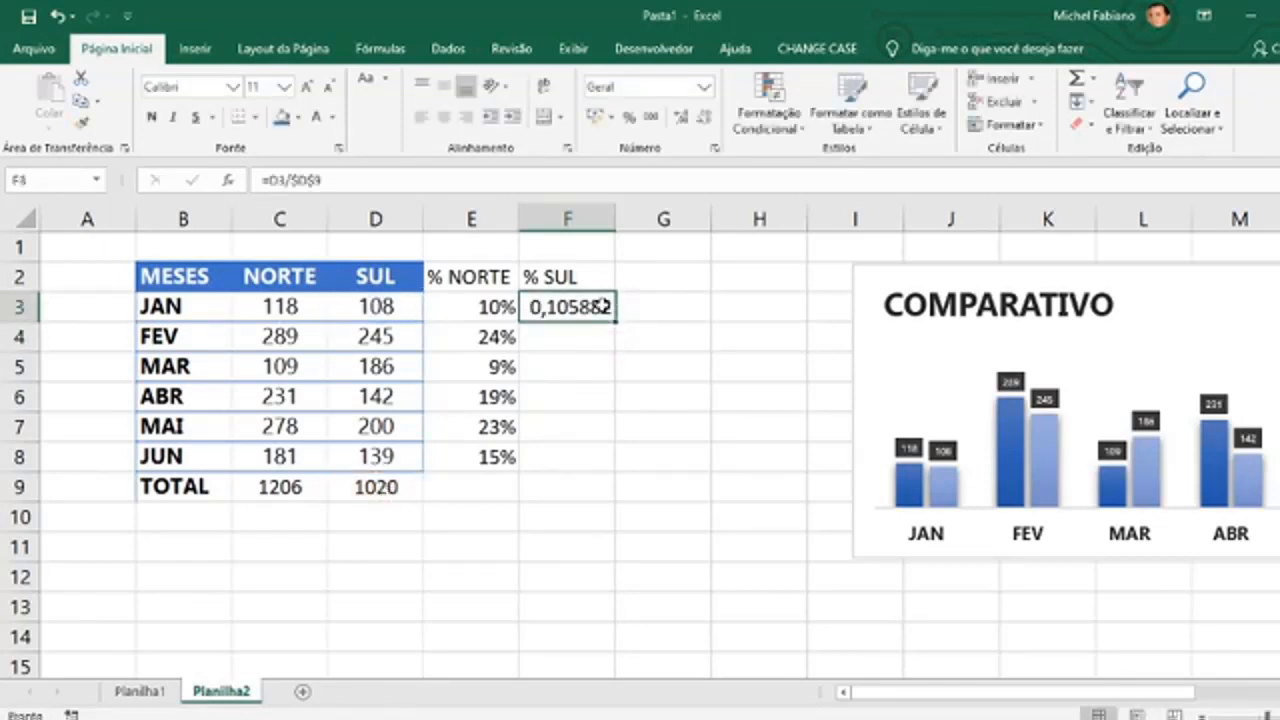
left_click(631, 117)
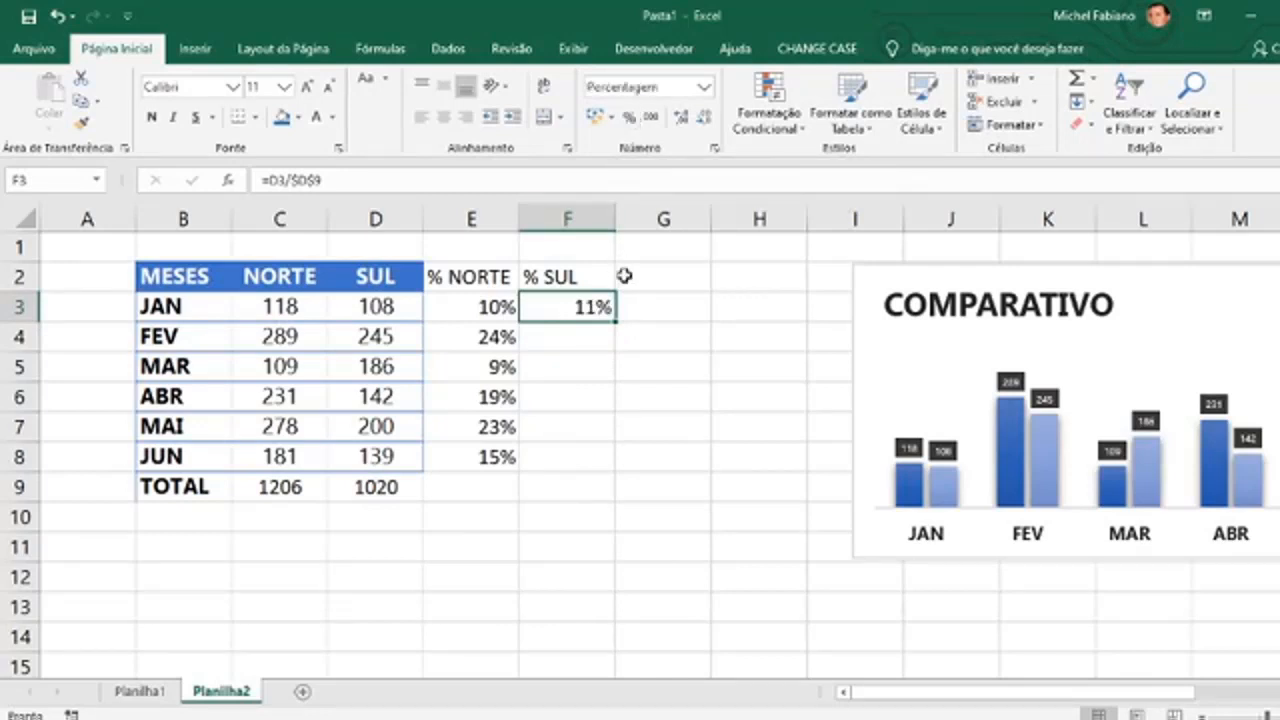
left_click_drag(618, 328, 609, 472)
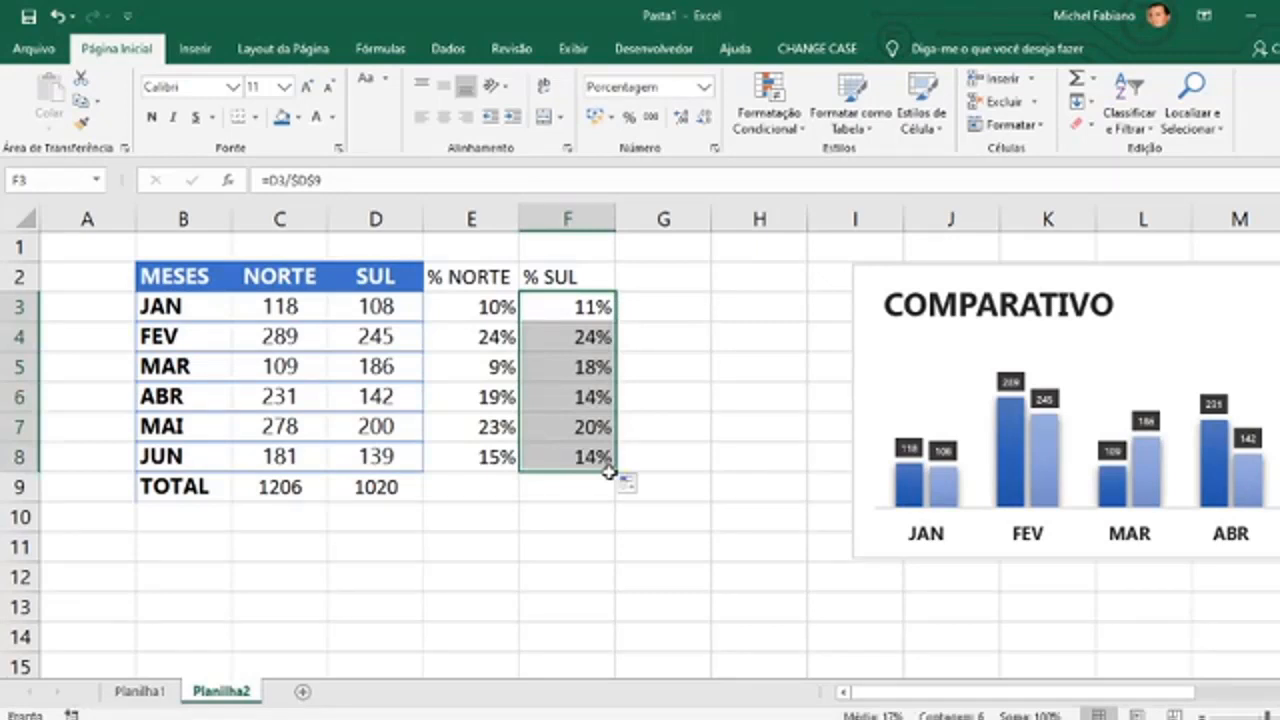
Sum the % NORTE column in E9 and the % SUL column in F9 with AutoSum.
left_click_drag(507, 491, 534, 491)
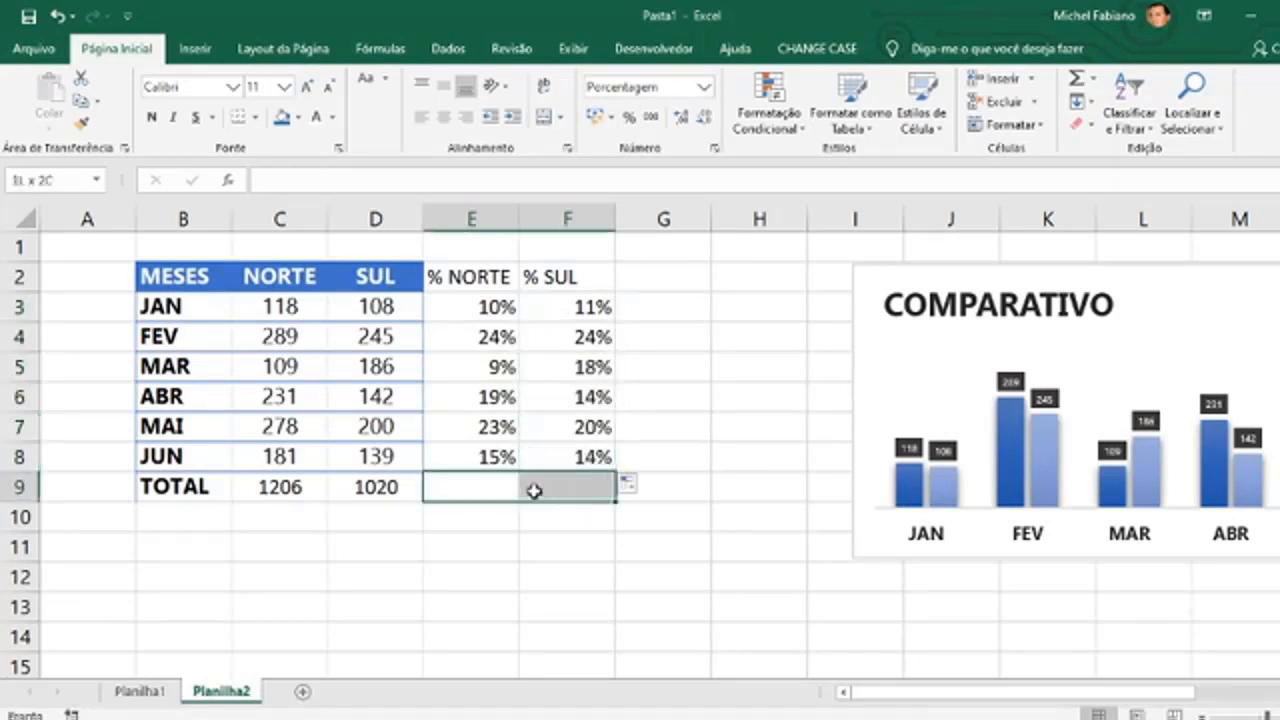
left_click(534, 491)
left_click(506, 489)
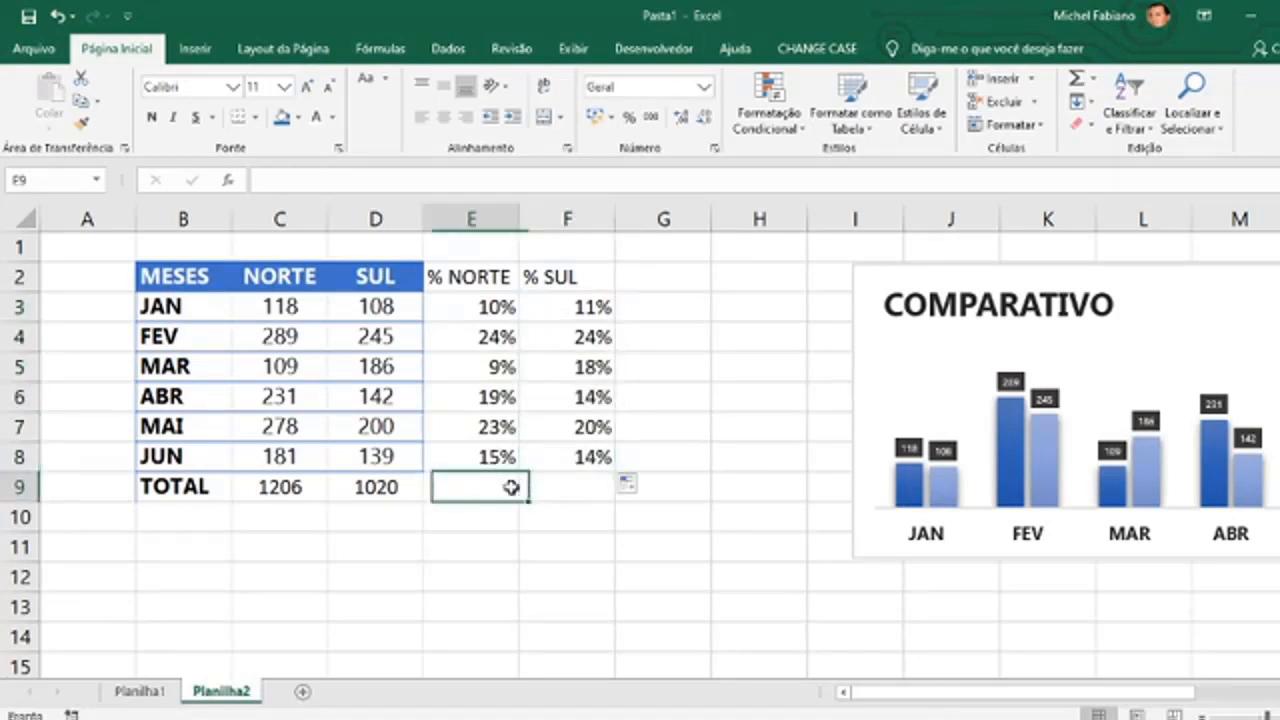
left_click(1075, 80)
key("Return")
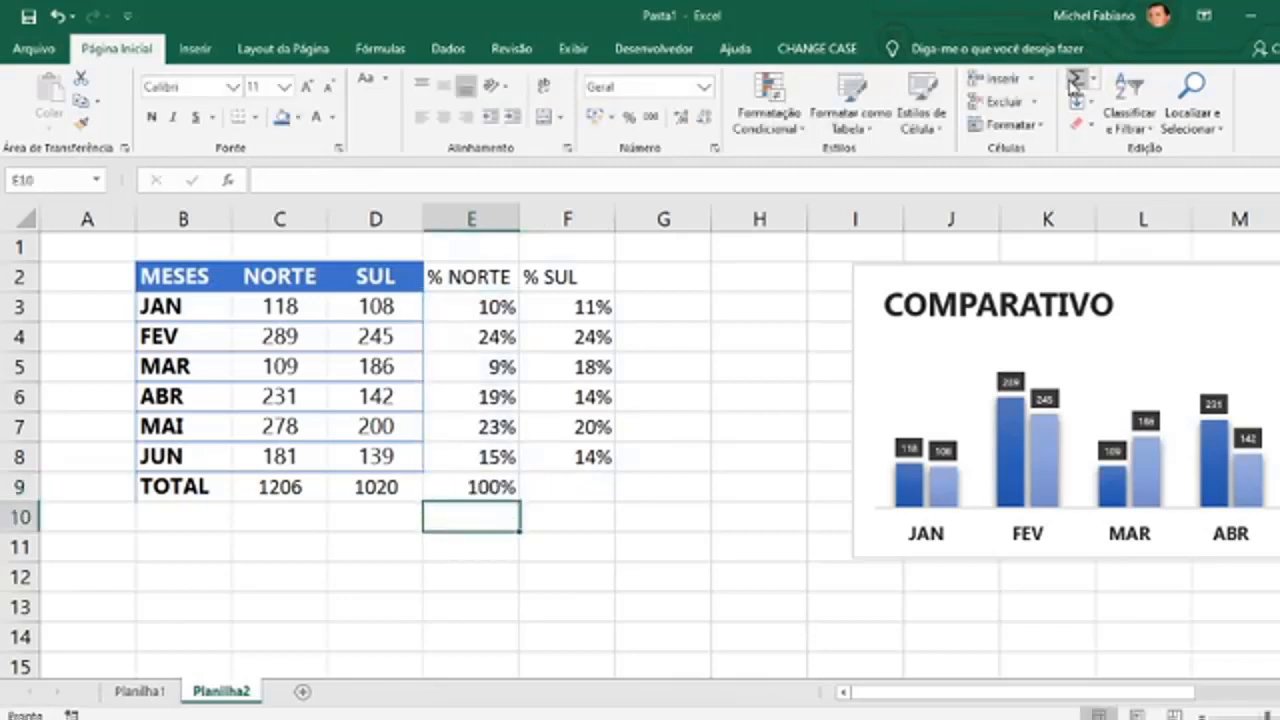
left_click(583, 479)
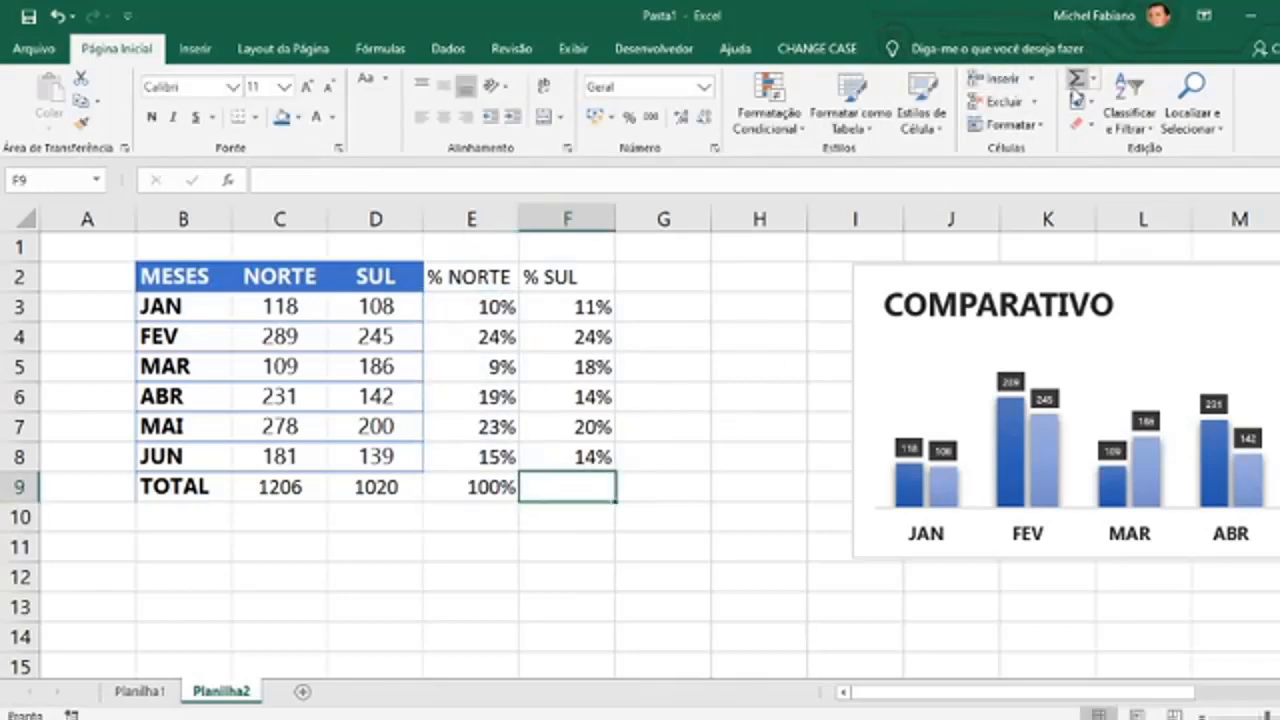
left_click(1075, 78)
left_click(1075, 80)
key("Return")
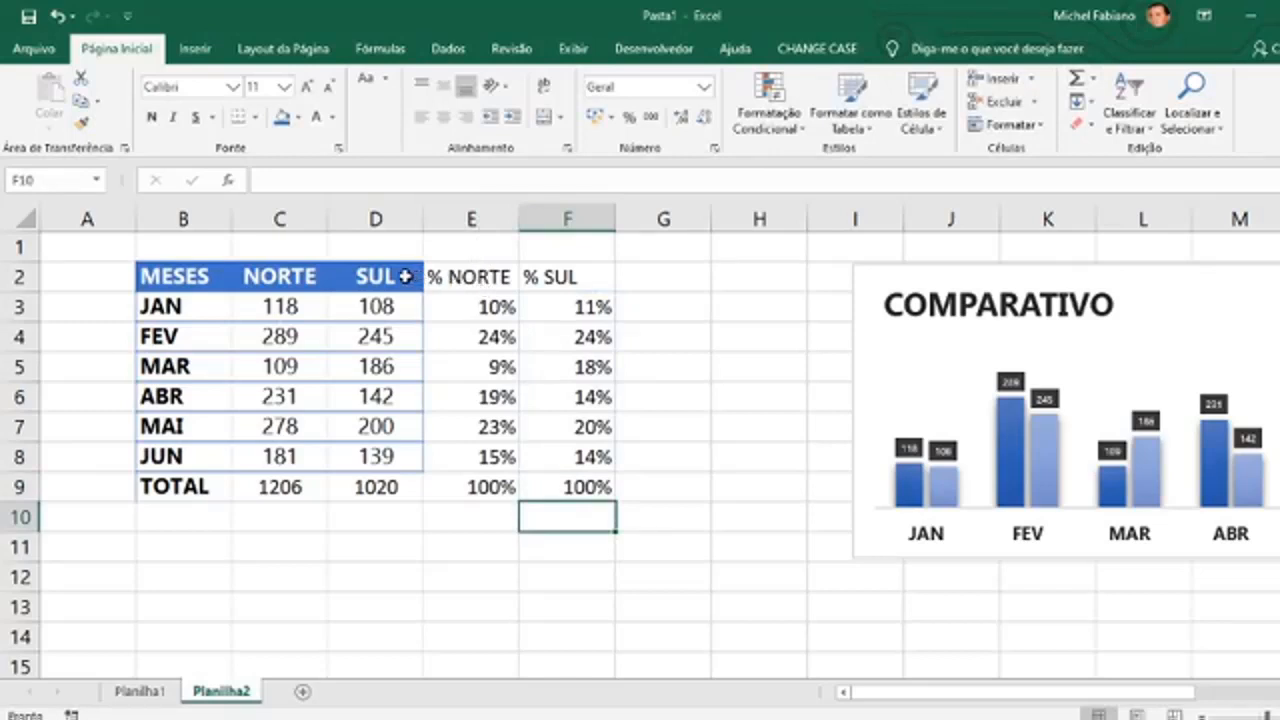
Label B10 as MÉDIA and calculate the NORTE average in C10 with =MÉDIA(C3:C8).
left_click(207, 524)
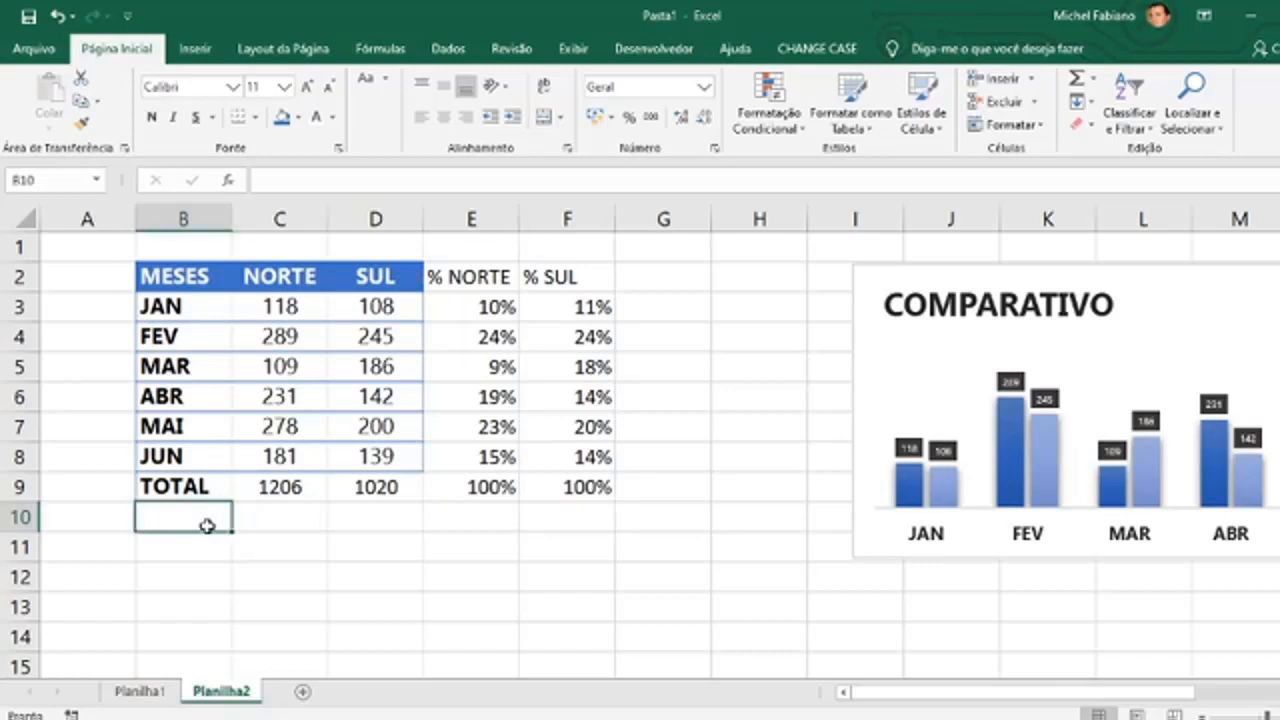
type("MÉDIA")
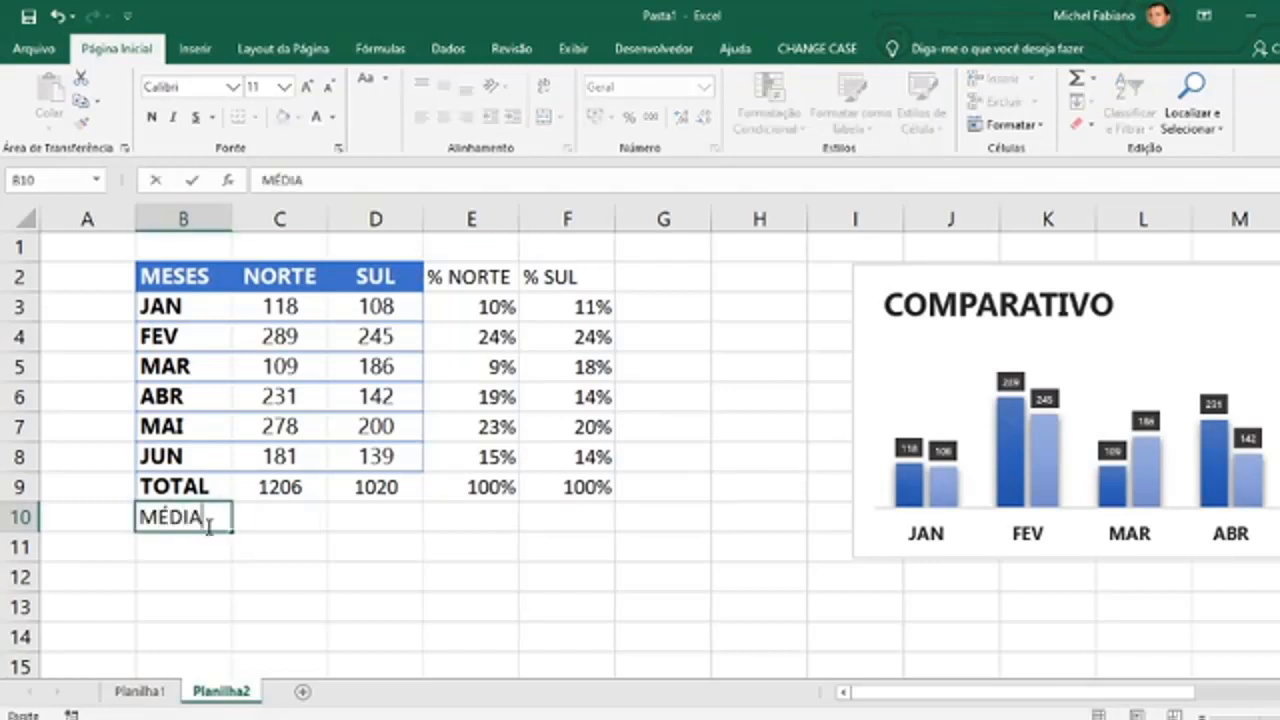
key("Tab")
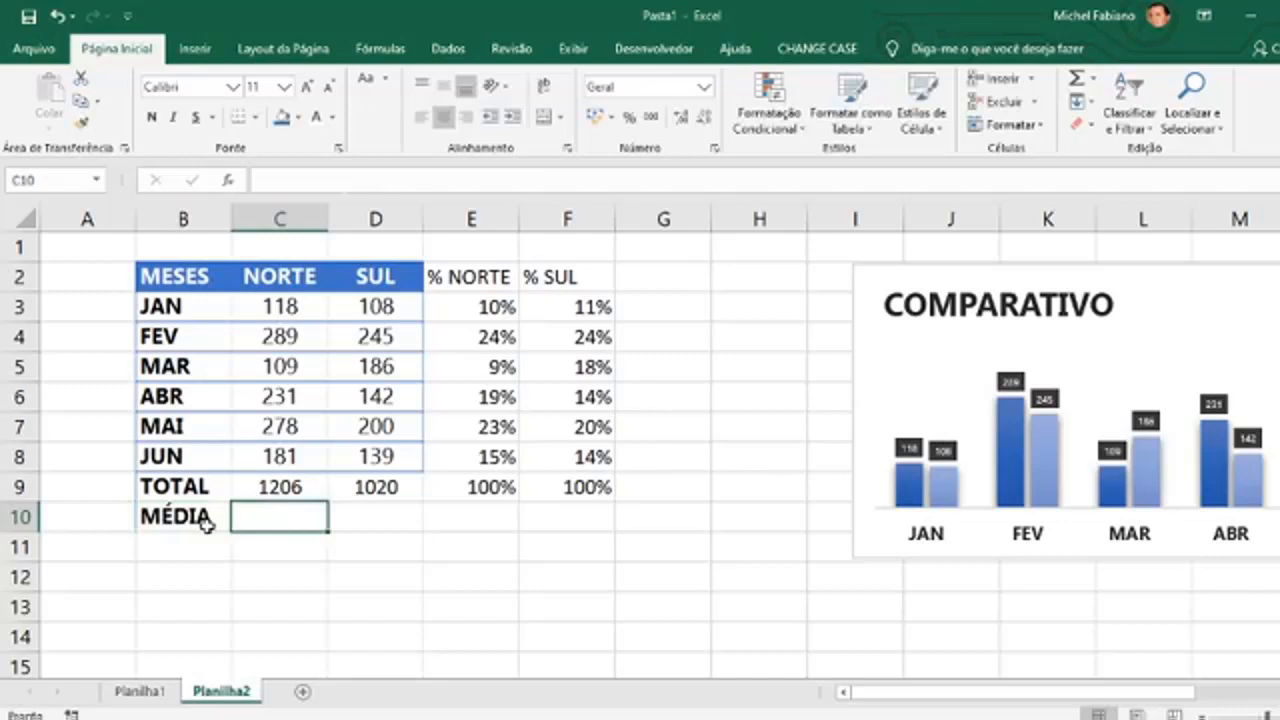
left_click(1095, 80)
left_click(1116, 129)
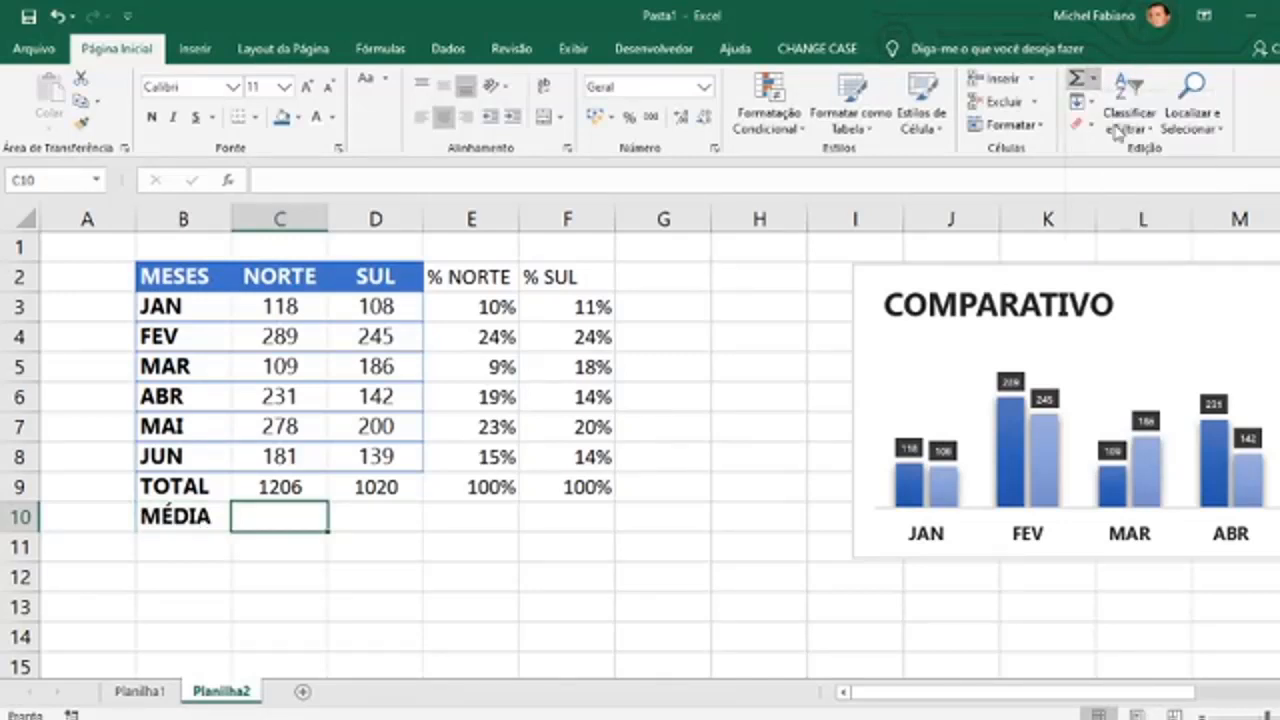
left_click_drag(285, 313, 280, 455)
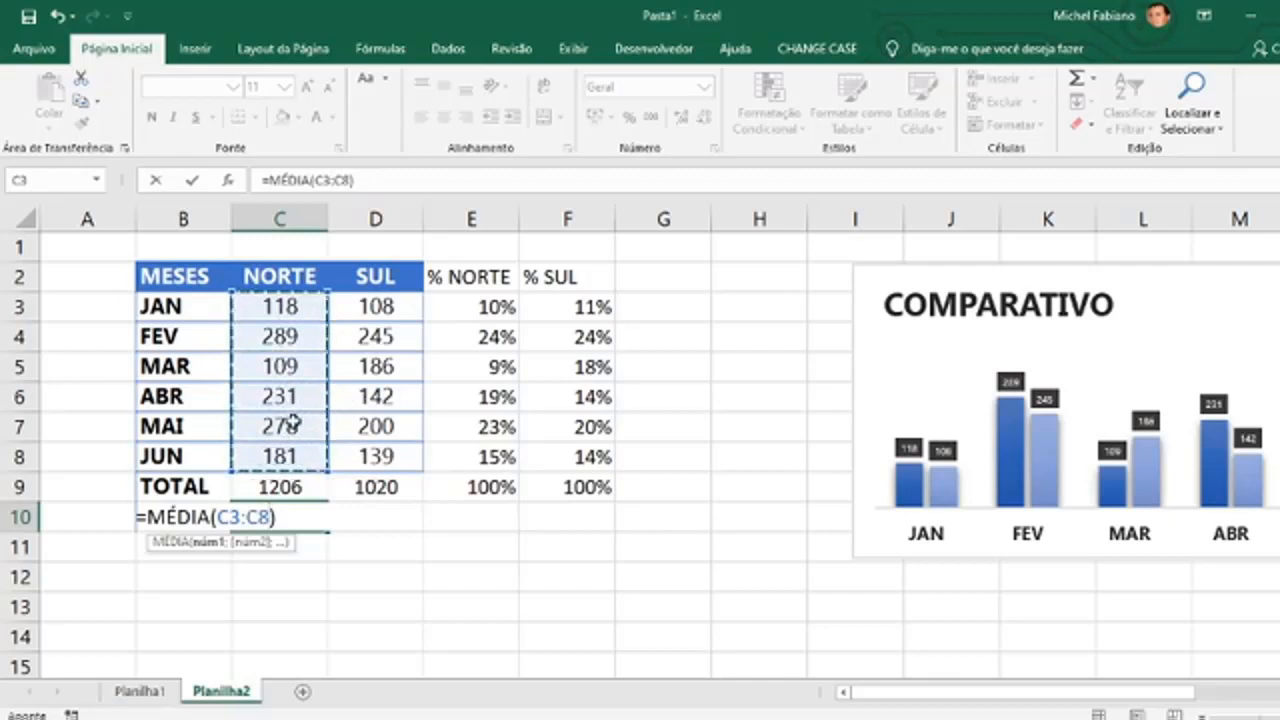
key("Return")
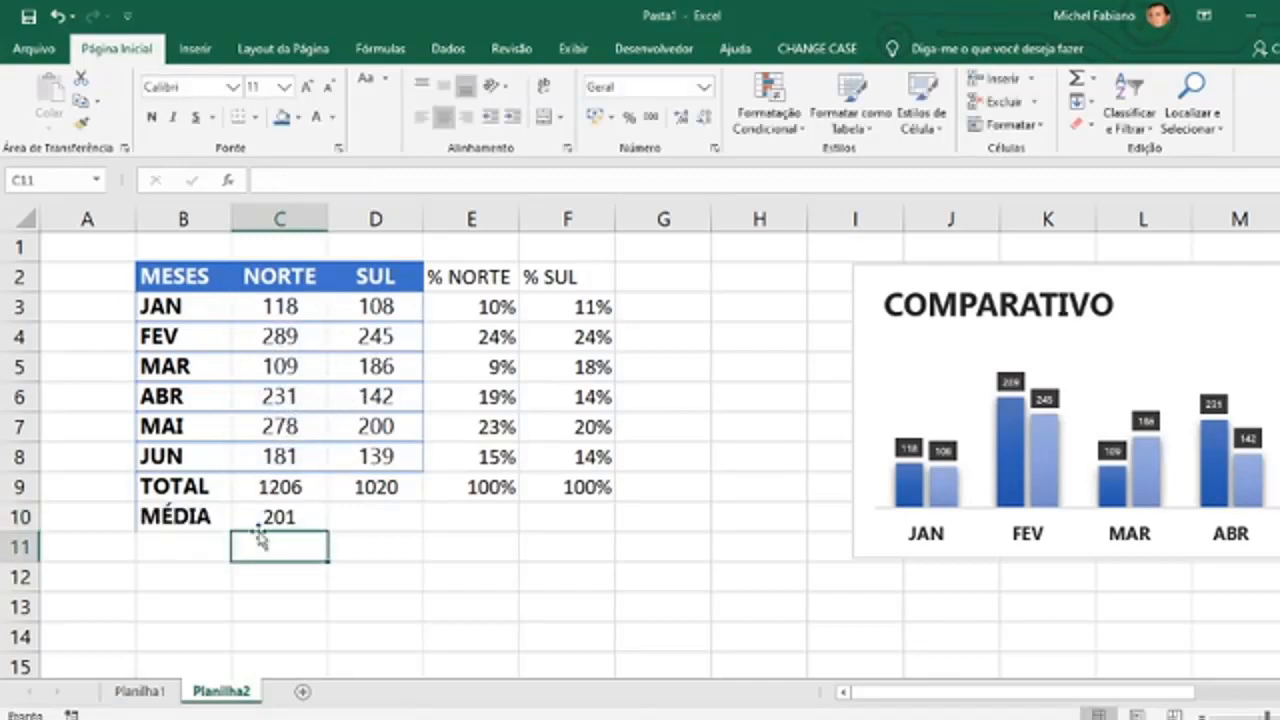
Copy the average formula from C10 across to D10 and check the copied formula.
left_click(290, 520)
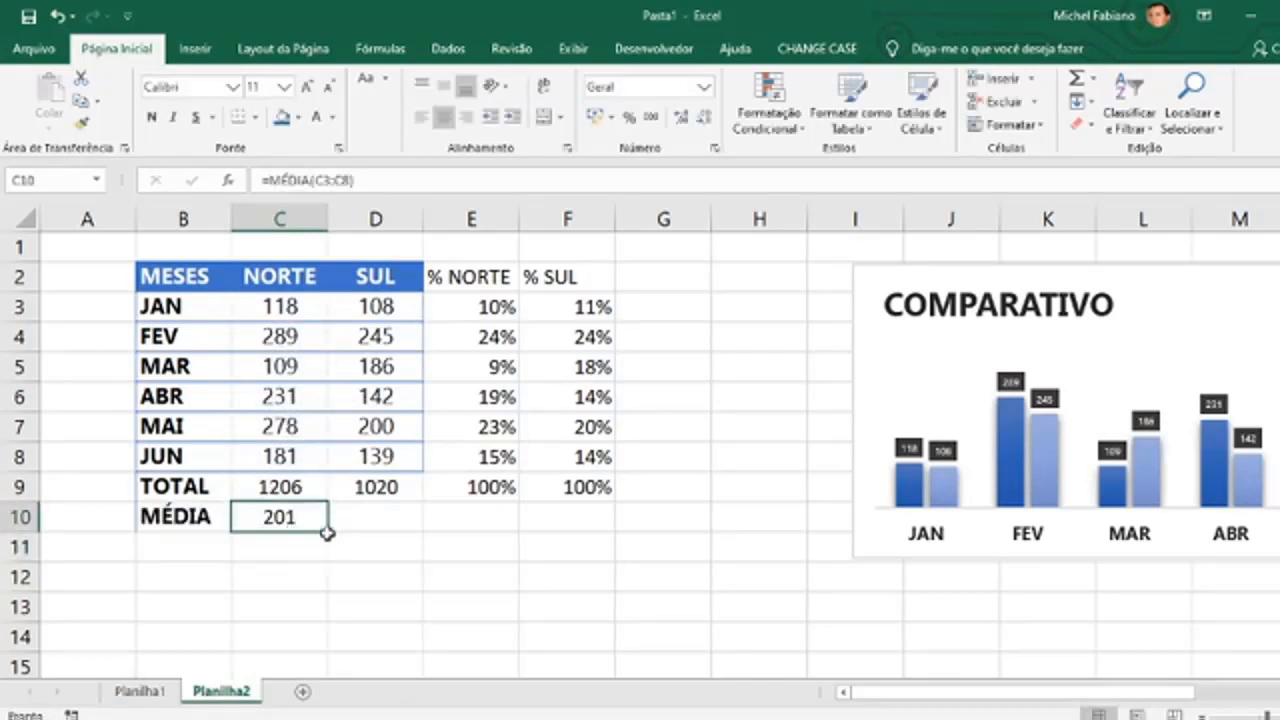
left_click_drag(328, 532, 414, 535)
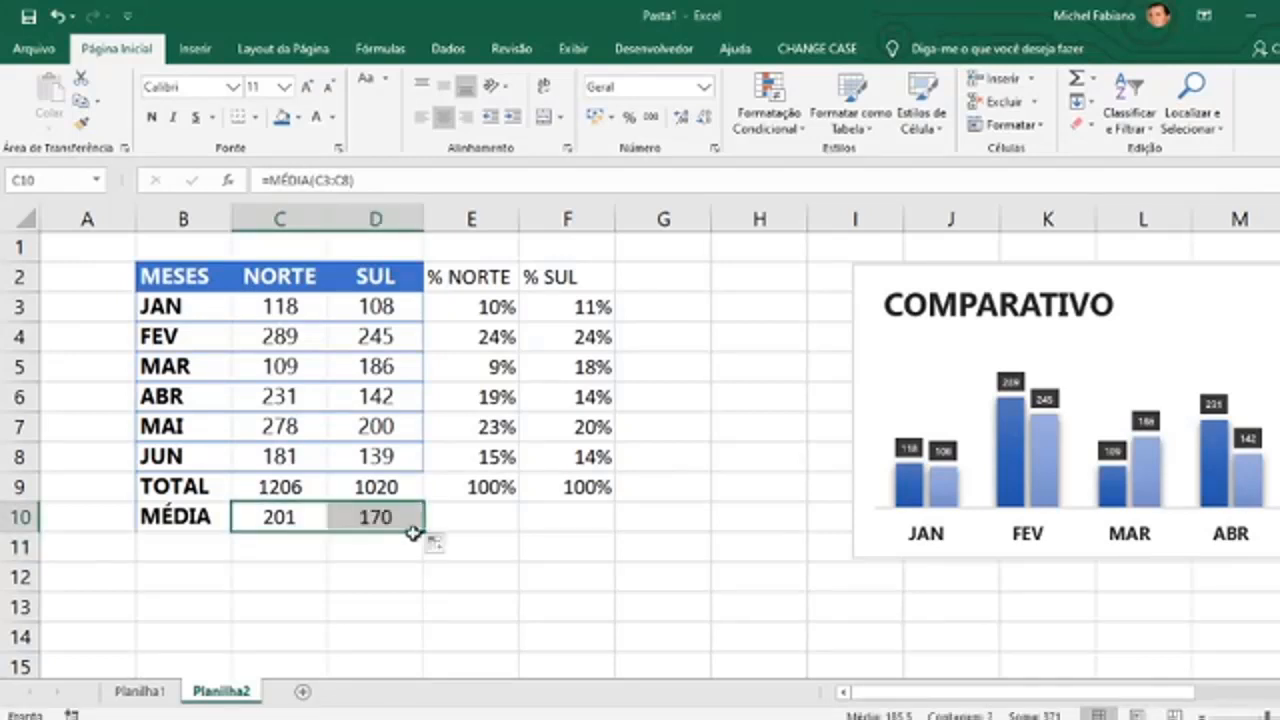
left_click(405, 516)
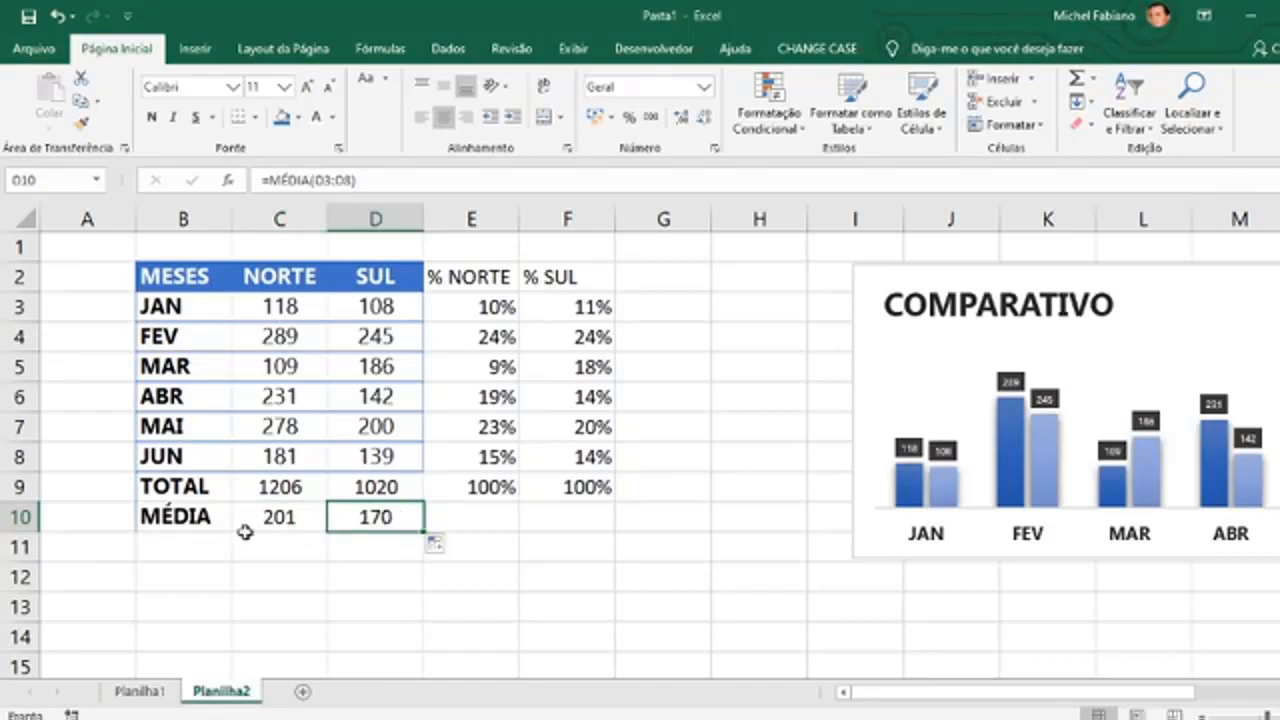
Label B11 as MÁXIMO and widen column B to fit the text.
left_click(213, 542)
type("MÁXIMO")
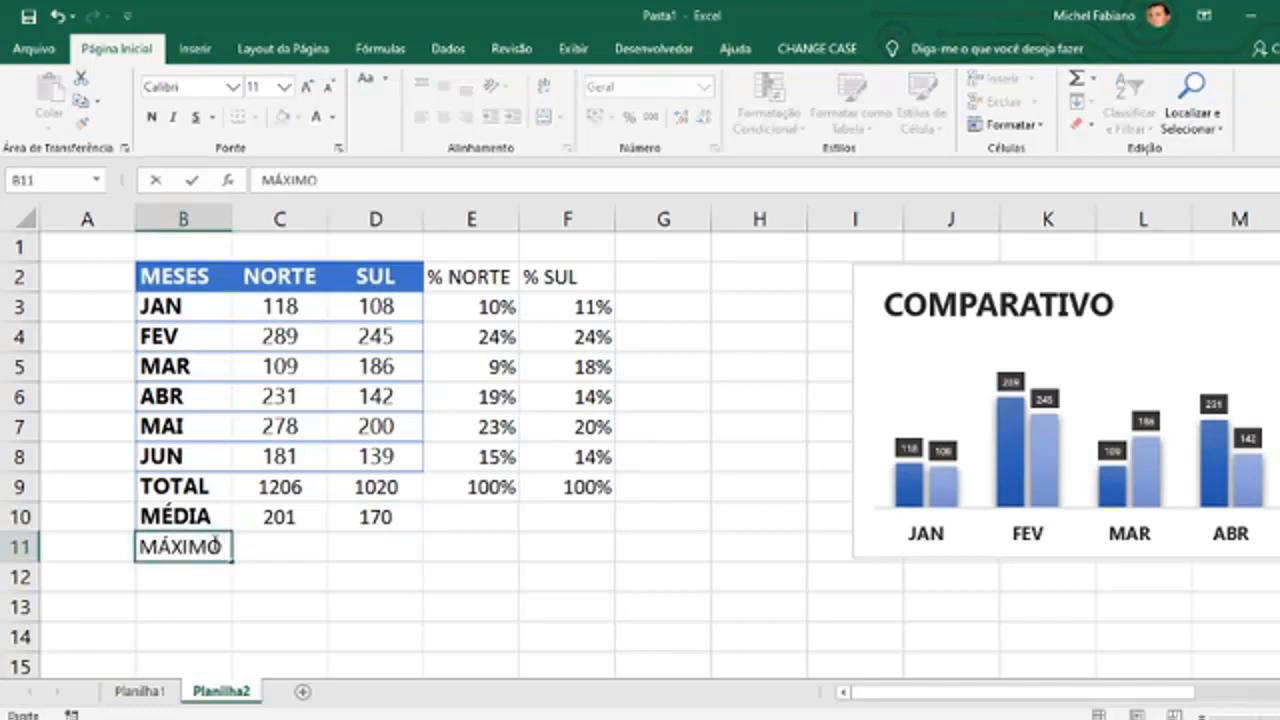
key("Return")
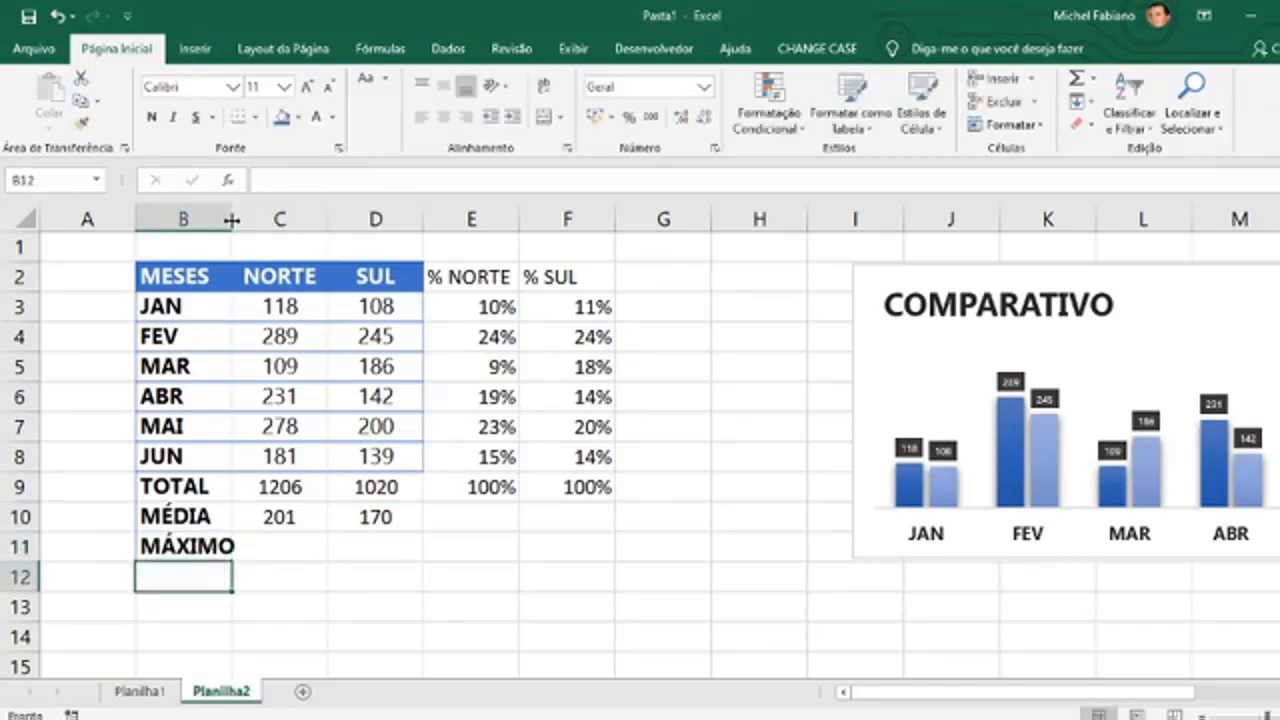
left_click_drag(231, 218, 251, 218)
Calculate the NORTE maximum in C11 with =MÁXIMO(C3:C8) and the SUL maximum in D11 with =MÁXIMO(D3:D8).
left_click(311, 538)
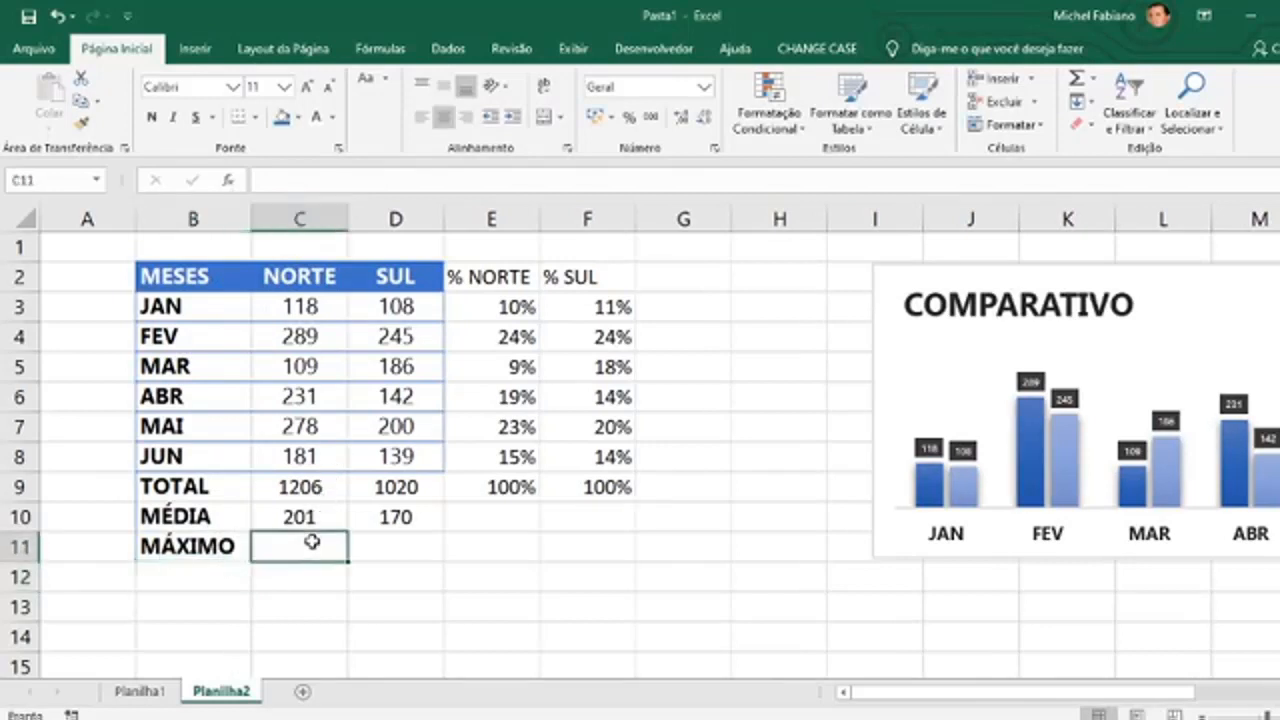
left_click(1093, 80)
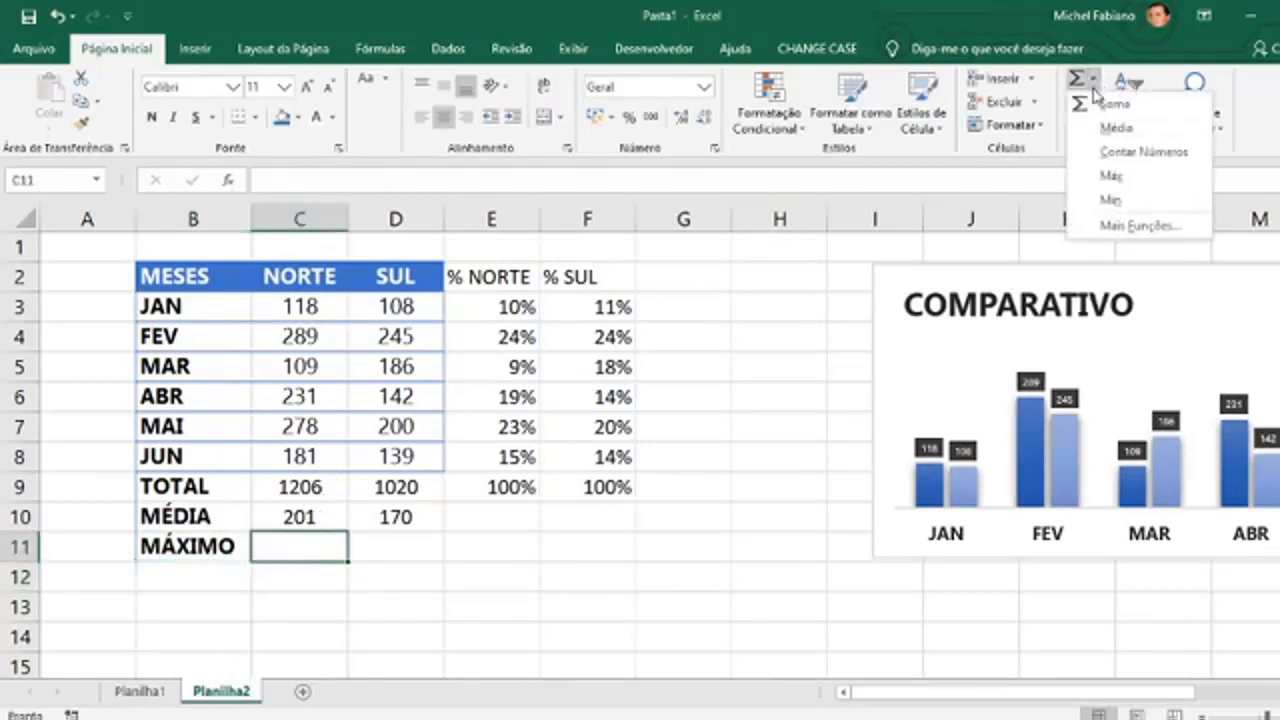
left_click(1110, 175)
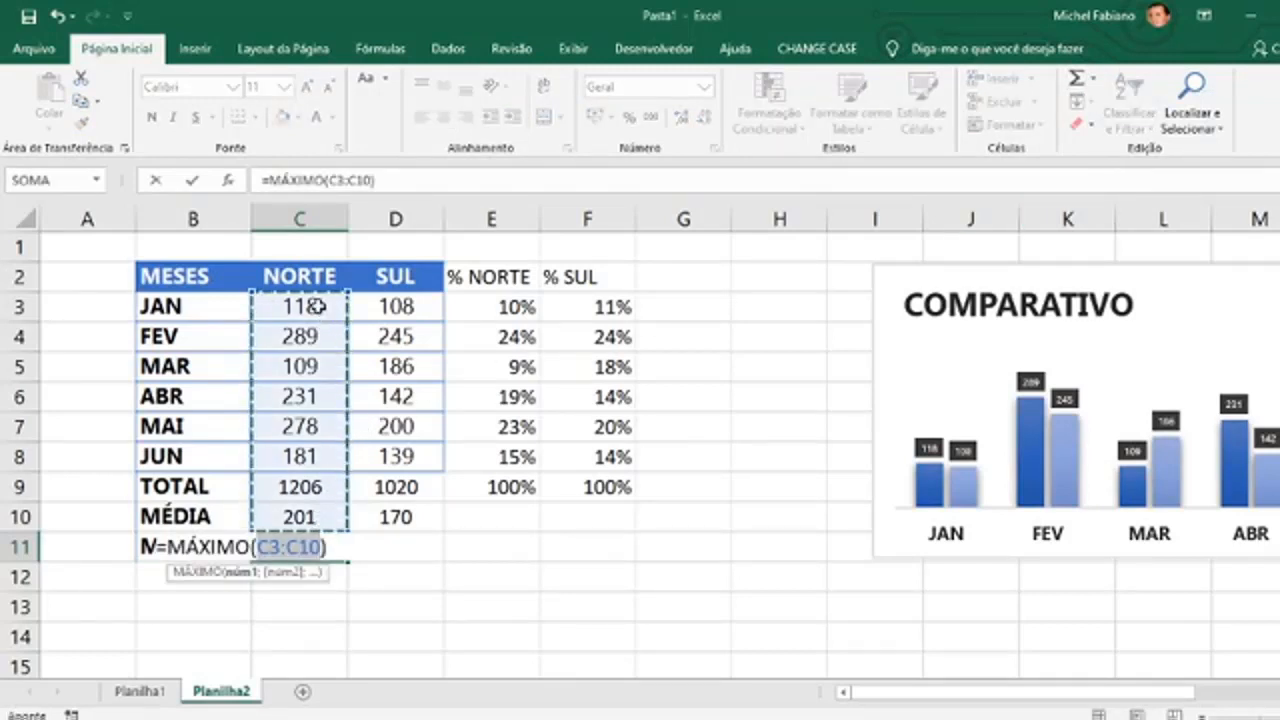
left_click_drag(320, 310, 306, 456)
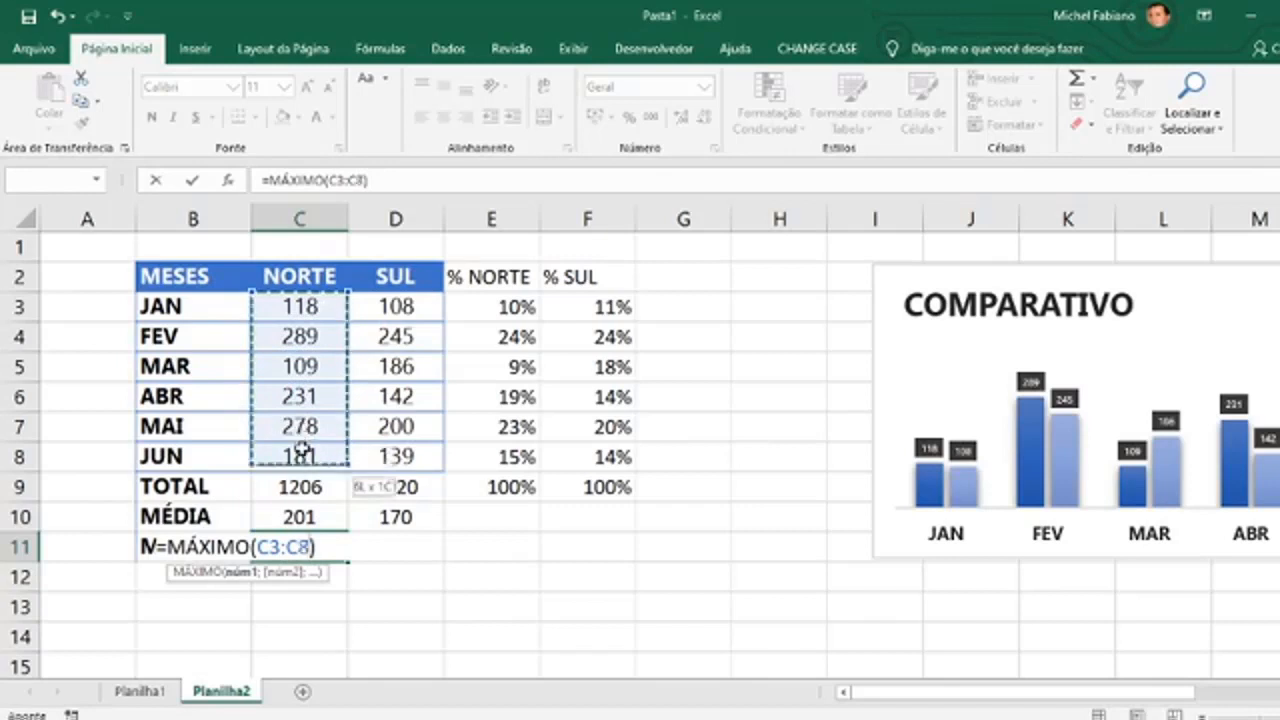
key("Tab")
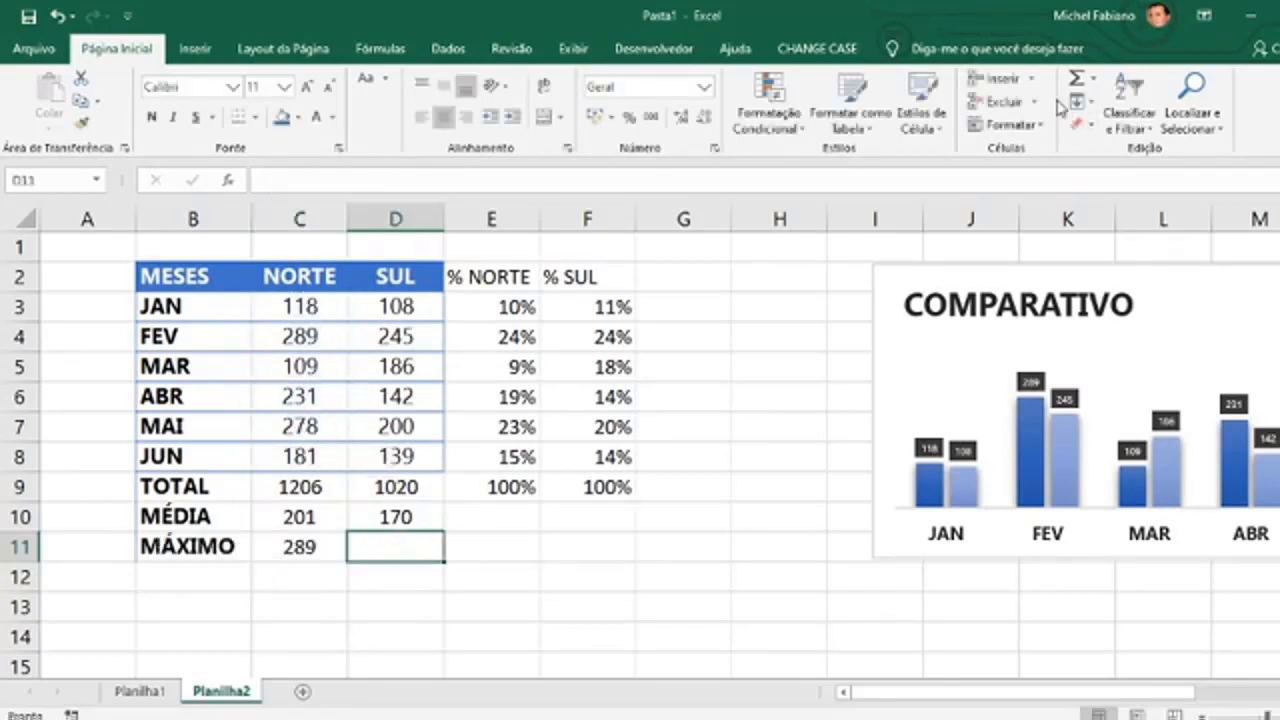
left_click(1092, 82)
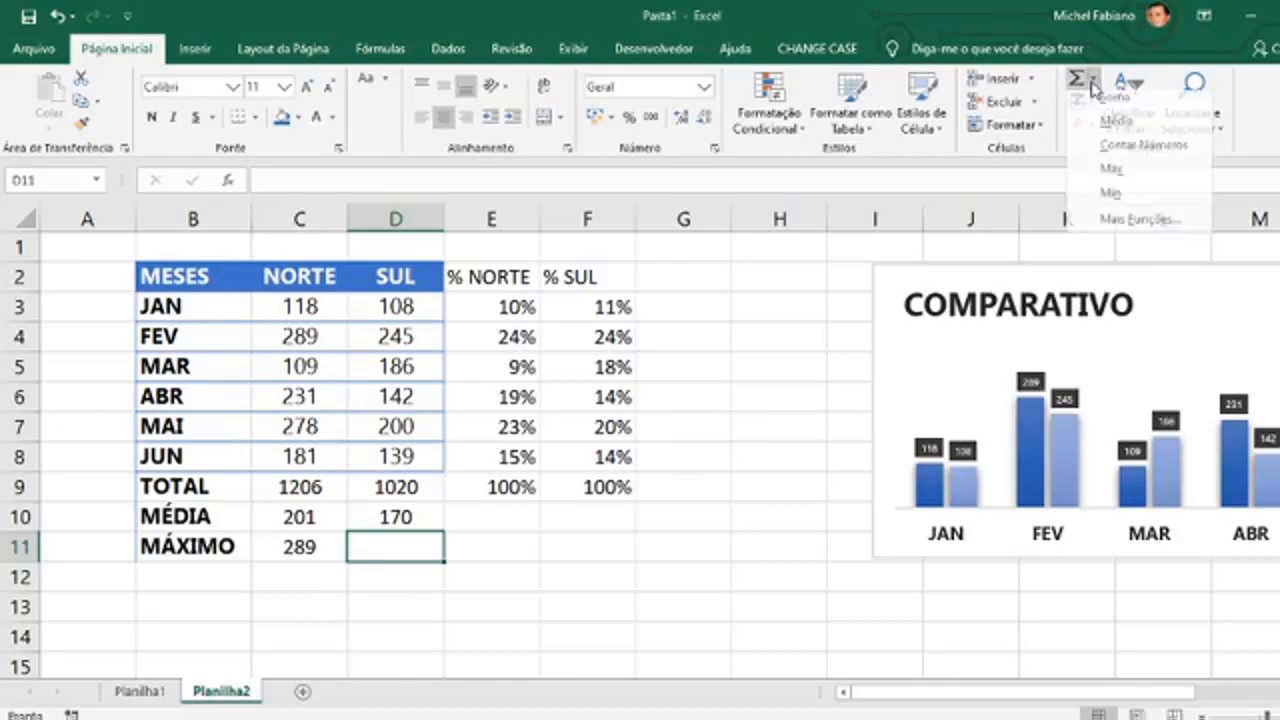
left_click(1128, 172)
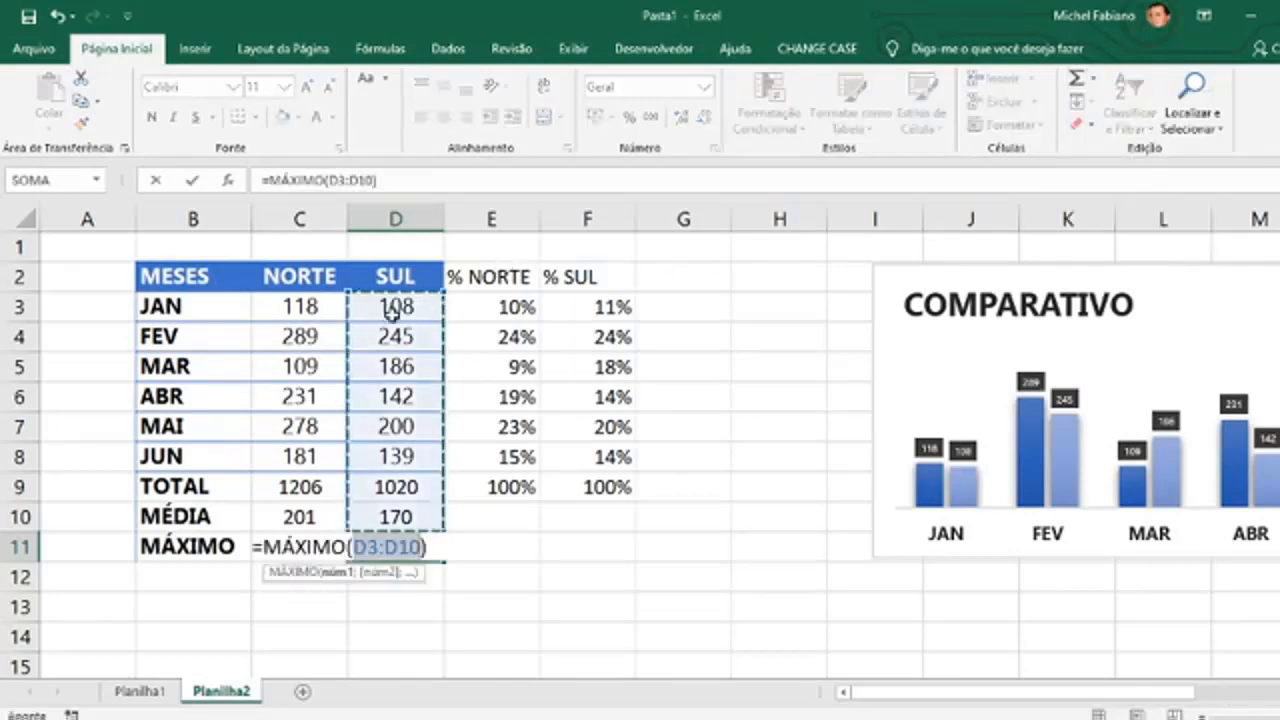
left_click_drag(400, 314, 414, 451)
key("Return")
Label B12 as MÍNIMO and calculate the NORTE minimum in C12 with =MÍNIMO(C3:C8).
left_click(299, 576)
left_click(1092, 82)
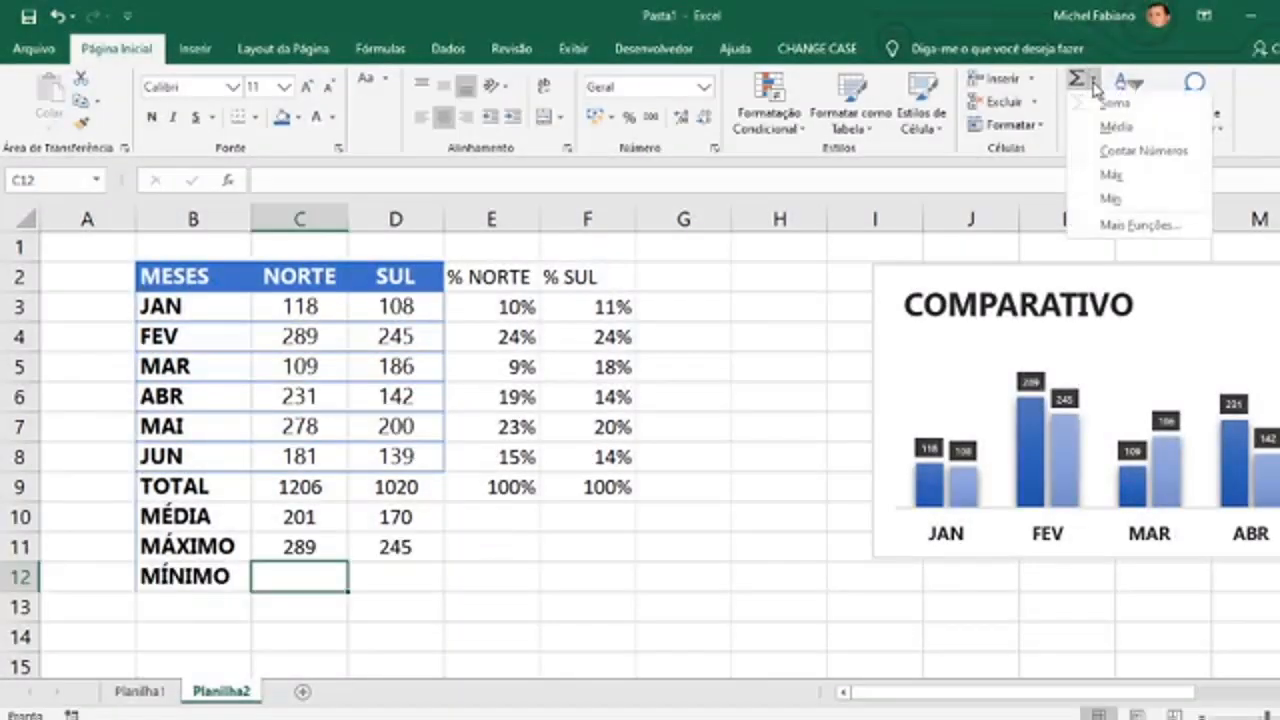
left_click(1111, 200)
left_click_drag(306, 310, 311, 456)
key("Return")
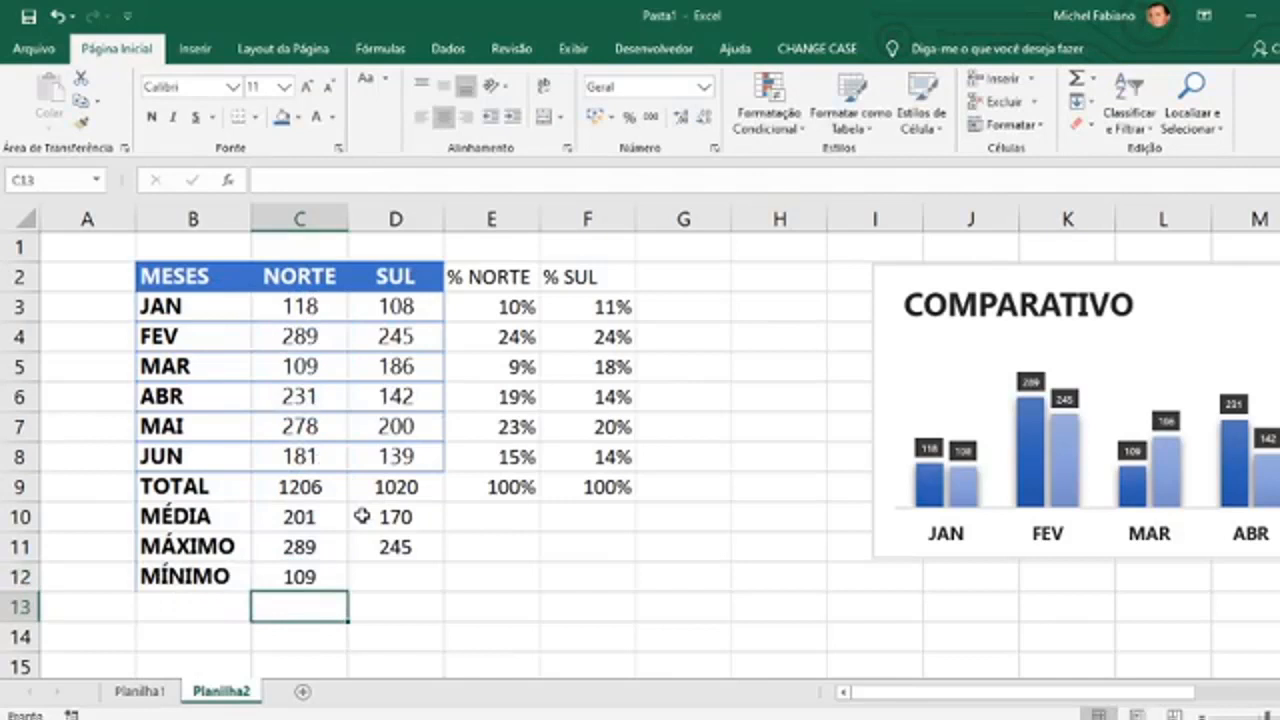
Copy the minimum formula from C12 across to D12 for the SUL column.
left_click(337, 572)
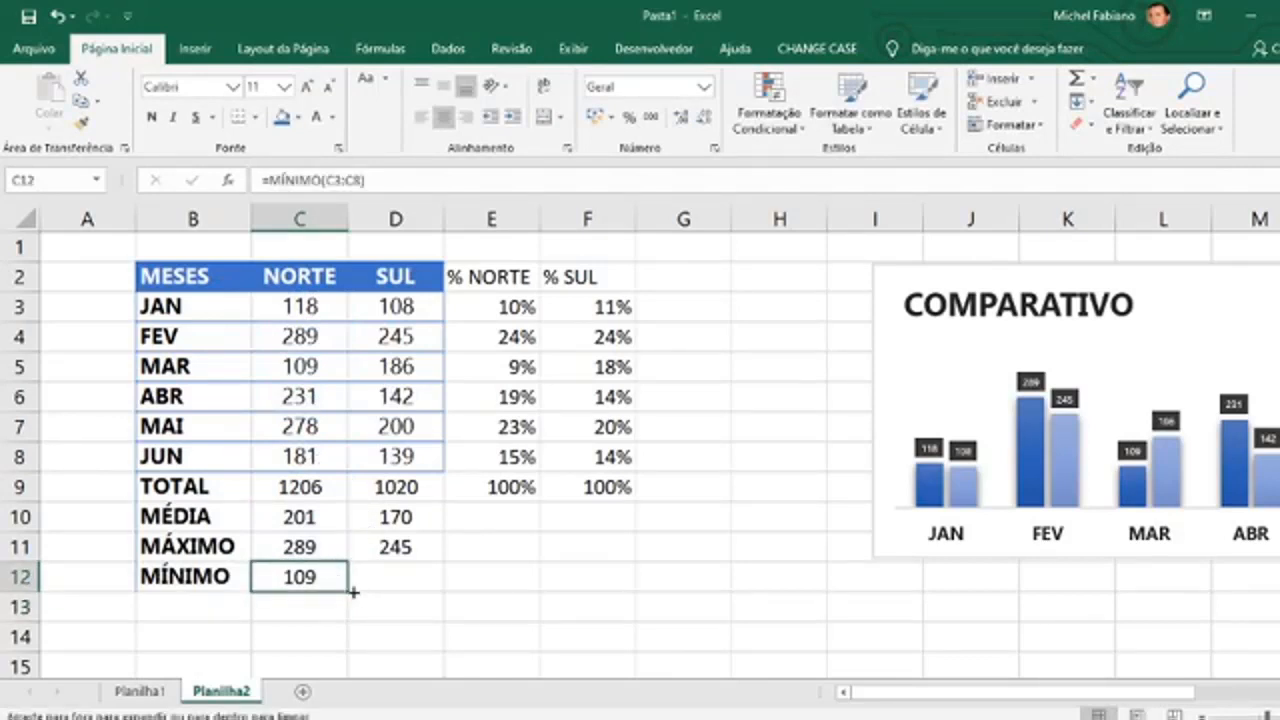
left_click_drag(348, 592, 440, 580)
left_click(477, 575)
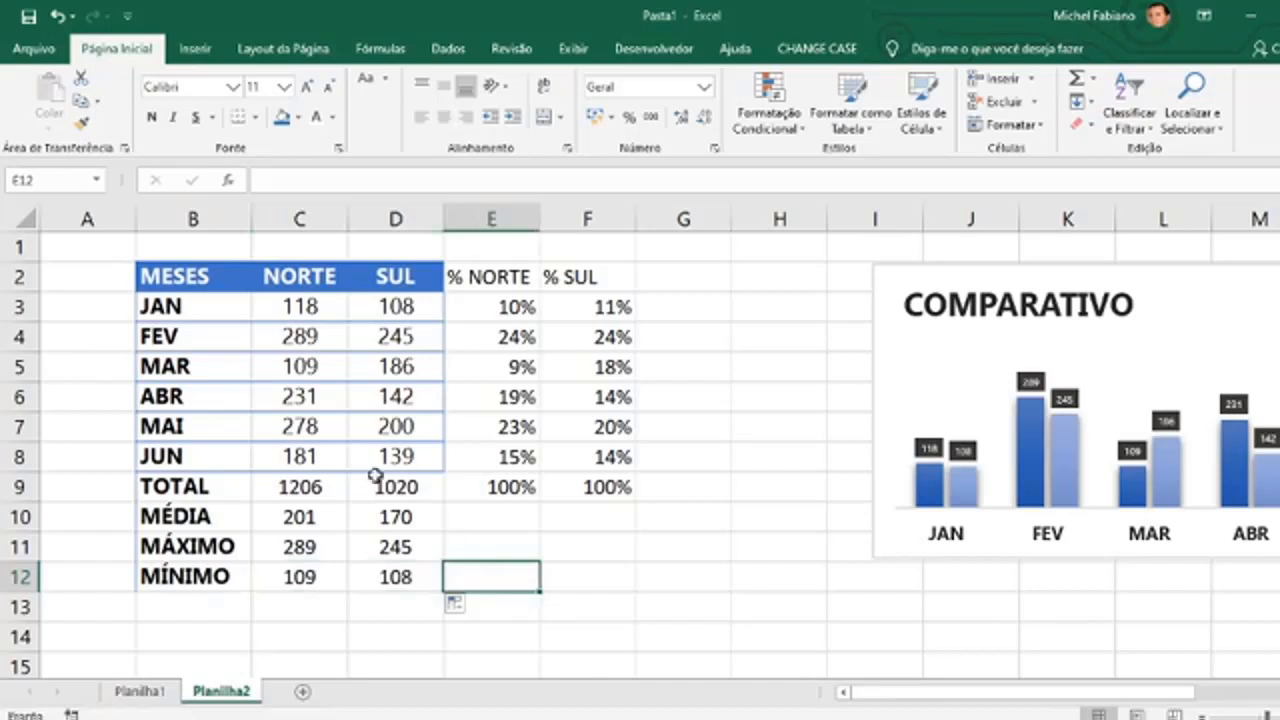
Copy the formatting of the JUN row (B8:D8) onto the TOTAL, MÉDIA, MÁXIMO and MÍNIMO rows, B9:D12.
left_click_drag(206, 446, 402, 460)
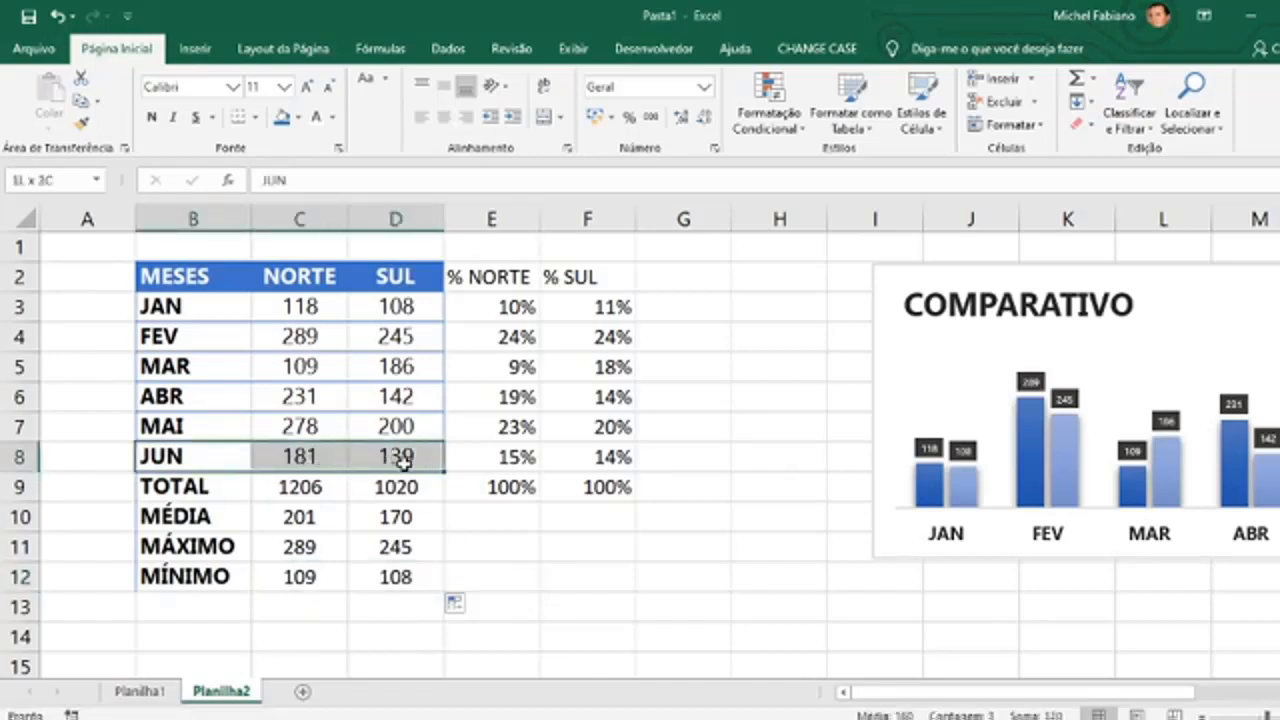
left_click_drag(214, 451, 372, 453)
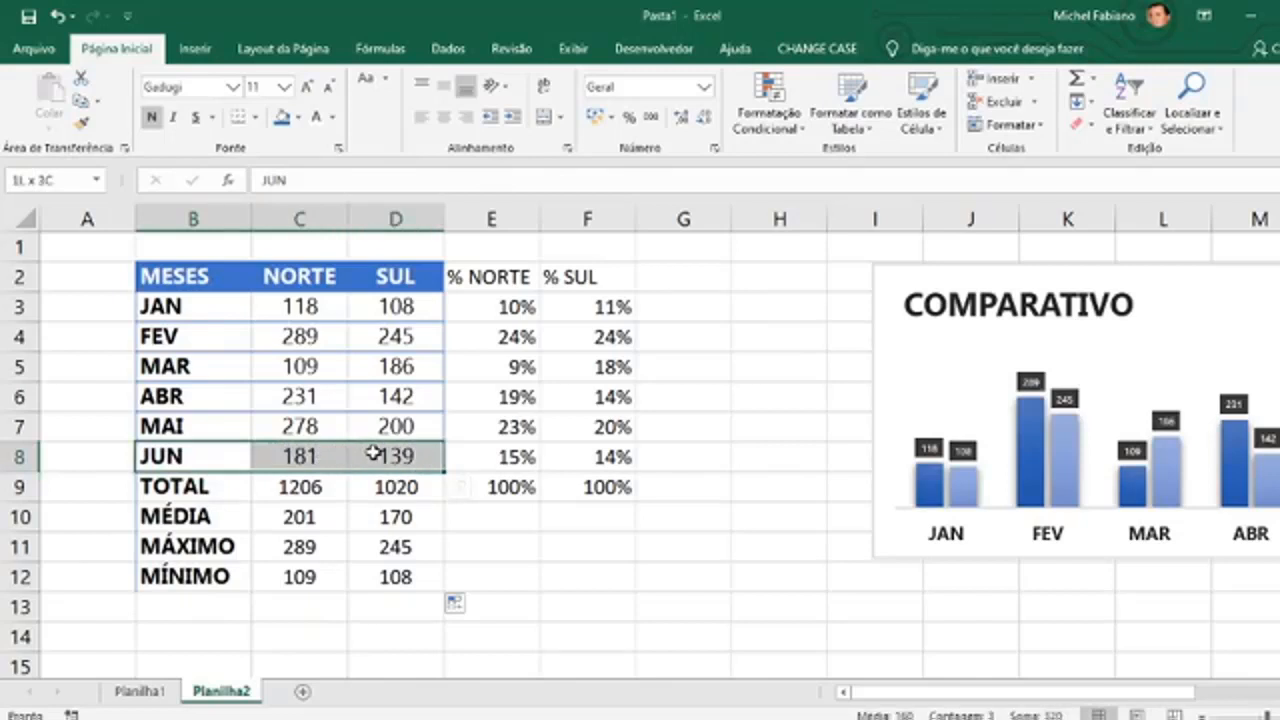
left_click_drag(372, 453, 374, 455)
left_click(82, 121)
mouse_move(211, 482)
left_mouse_down()
mouse_move(408, 563)
mouse_move(407, 583)
left_mouse_up()
left_click(503, 573)
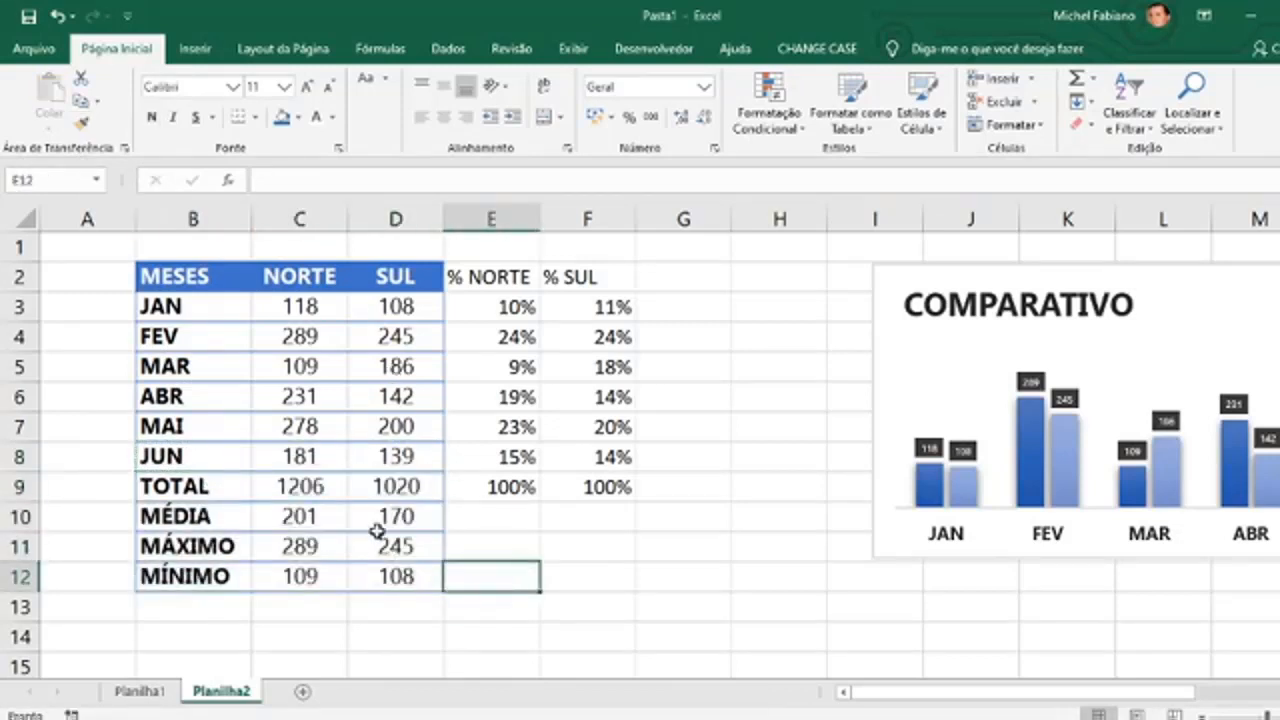
Copy the formatting of the SUL header in D2 onto the % NORTE and % SUL headers in E2:F2.
left_click(400, 277)
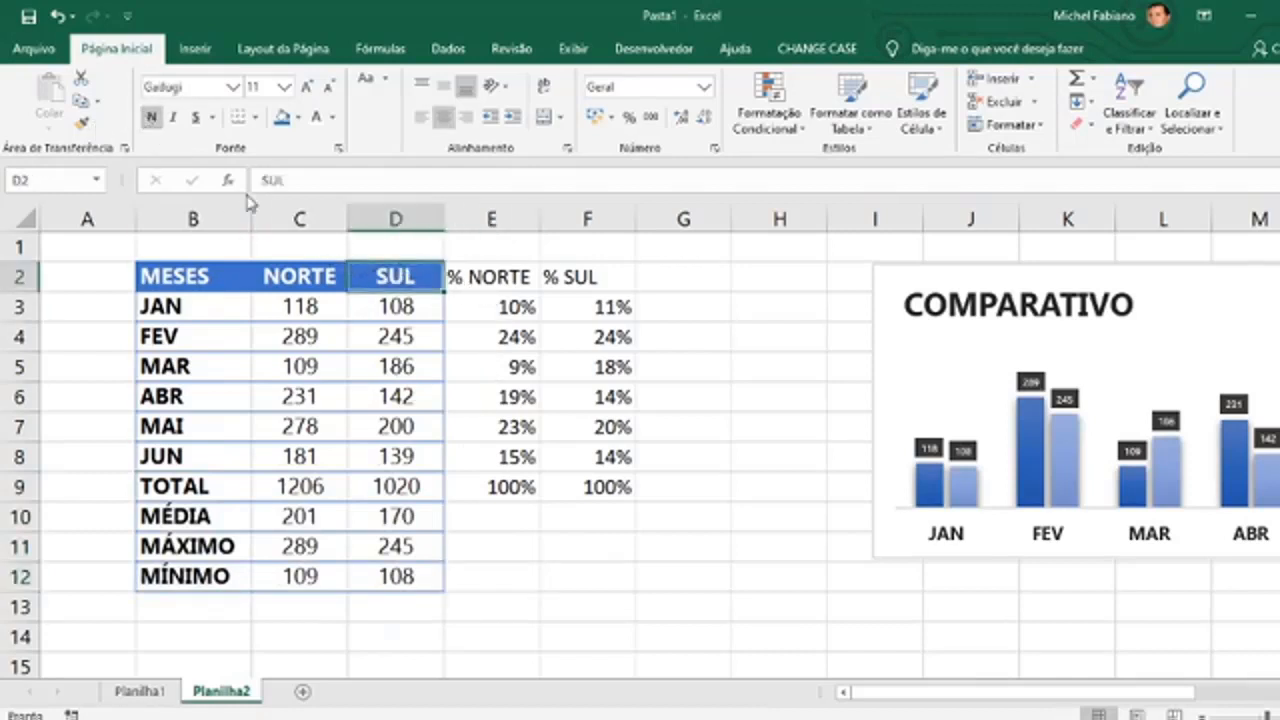
left_click(82, 122)
left_click_drag(530, 276, 623, 280)
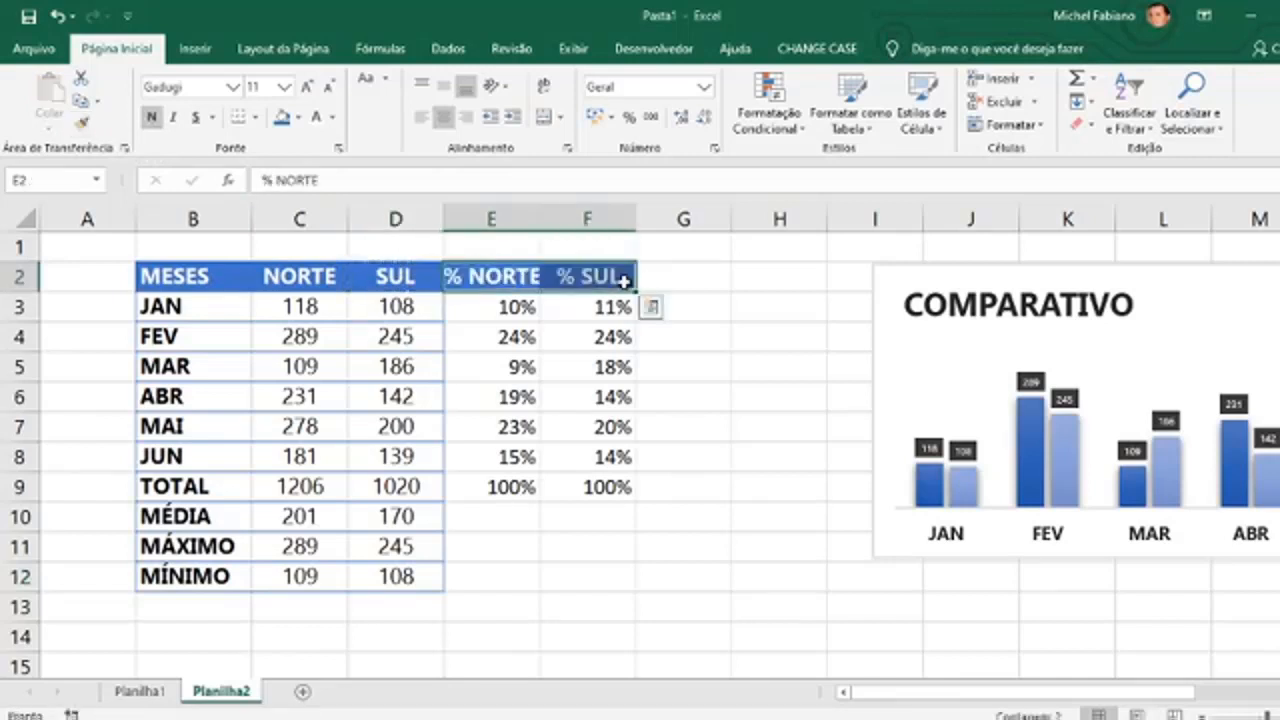
Copy the cell formatting of D3 onto the percentage values in E3:F9 and reapply the percent number format to them.
left_click(508, 308)
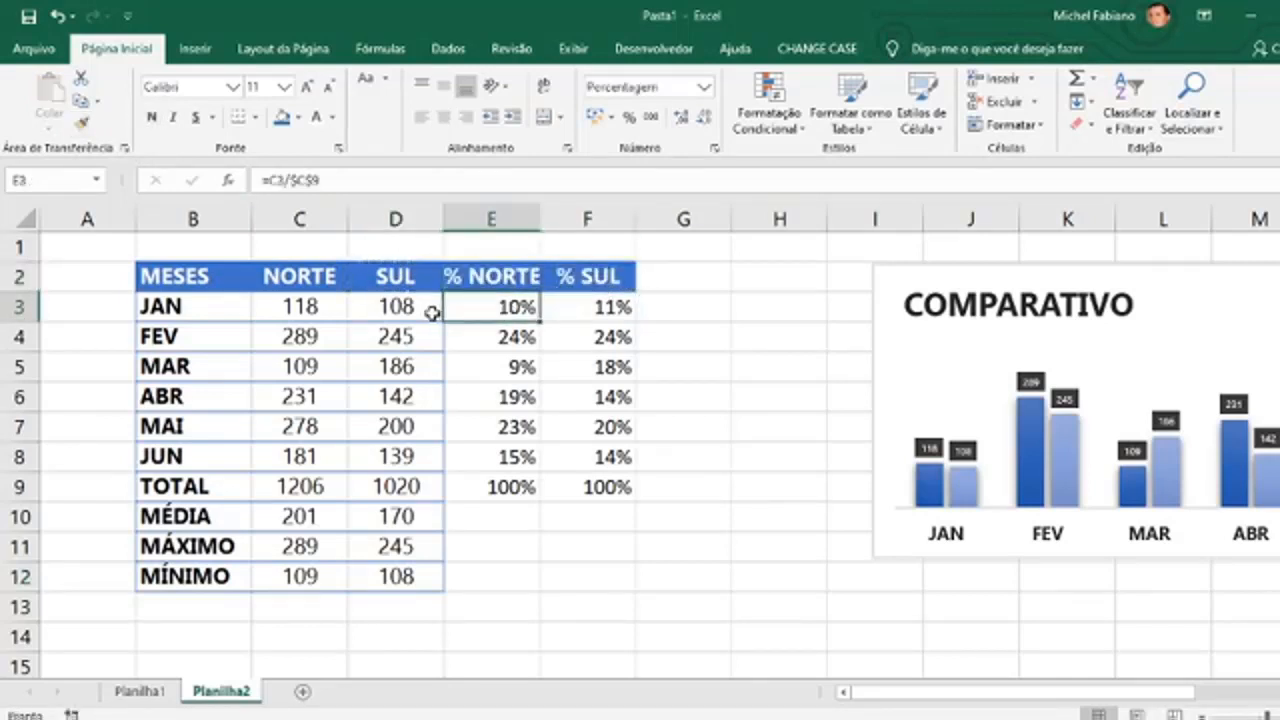
left_click(424, 312)
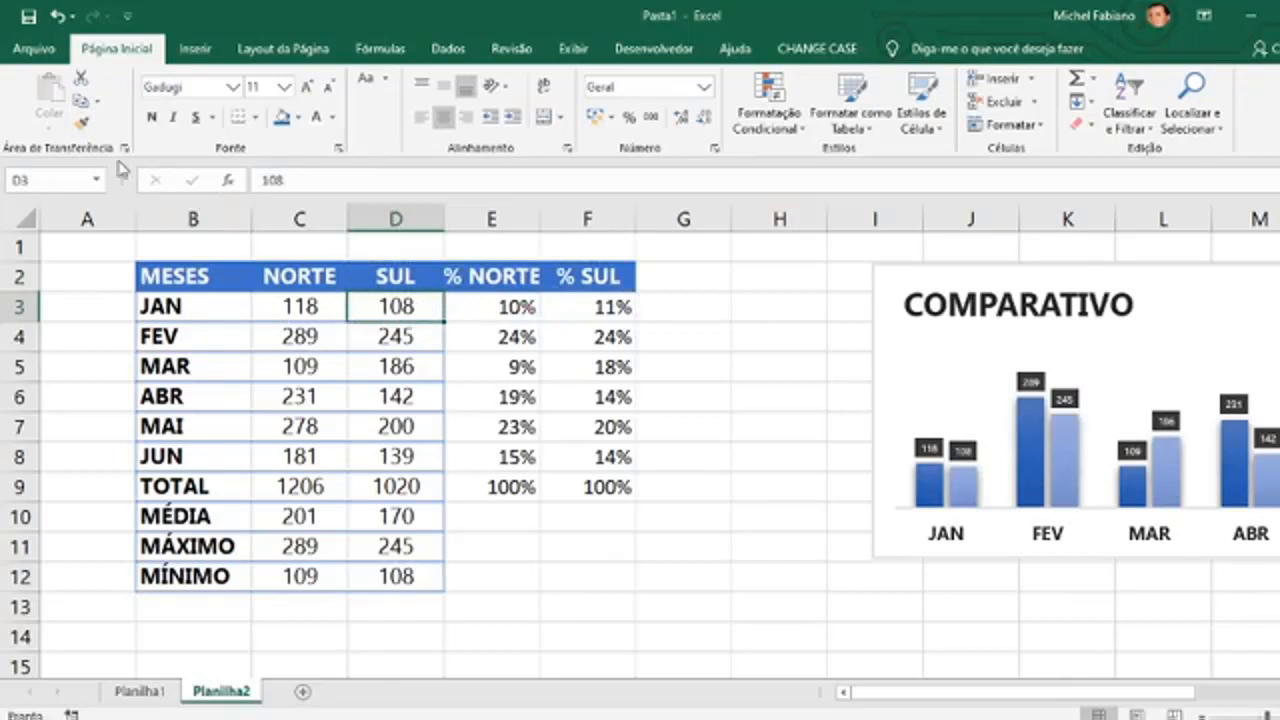
left_click(81, 121)
mouse_move(478, 299)
left_mouse_down()
mouse_move(529, 309)
mouse_move(606, 429)
mouse_move(611, 488)
left_mouse_up()
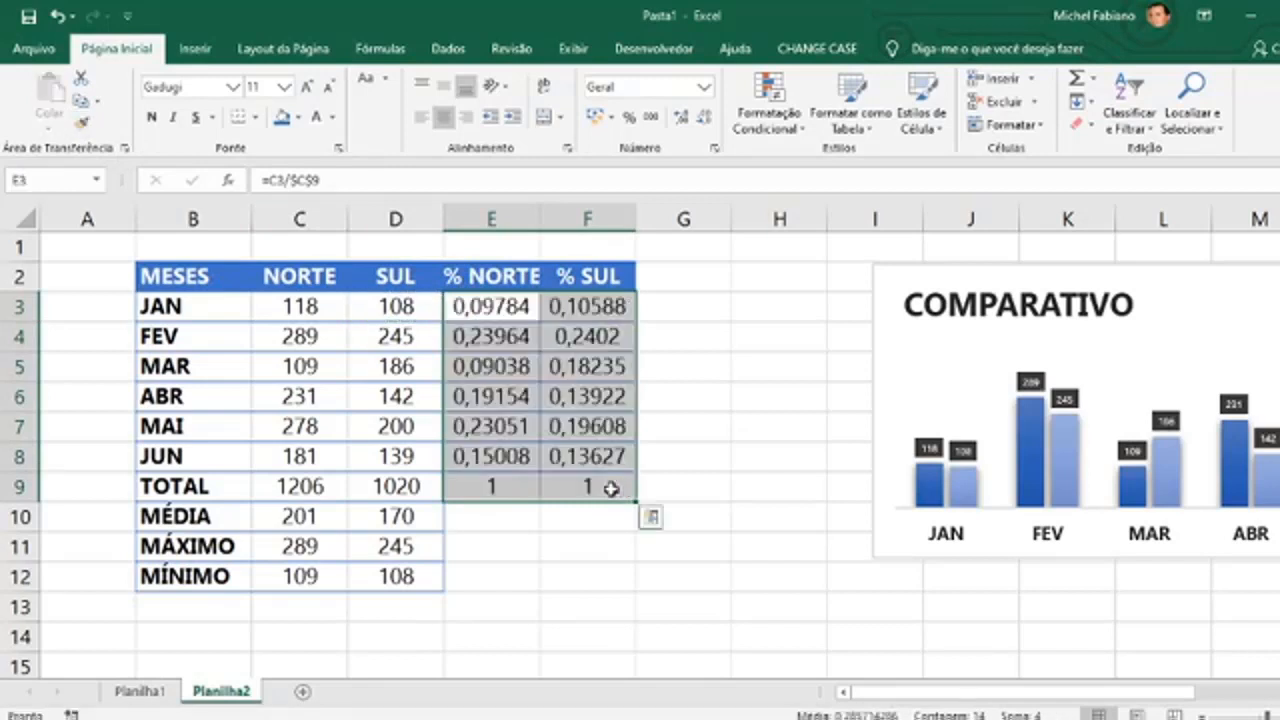
left_click(627, 121)
left_click(744, 451)
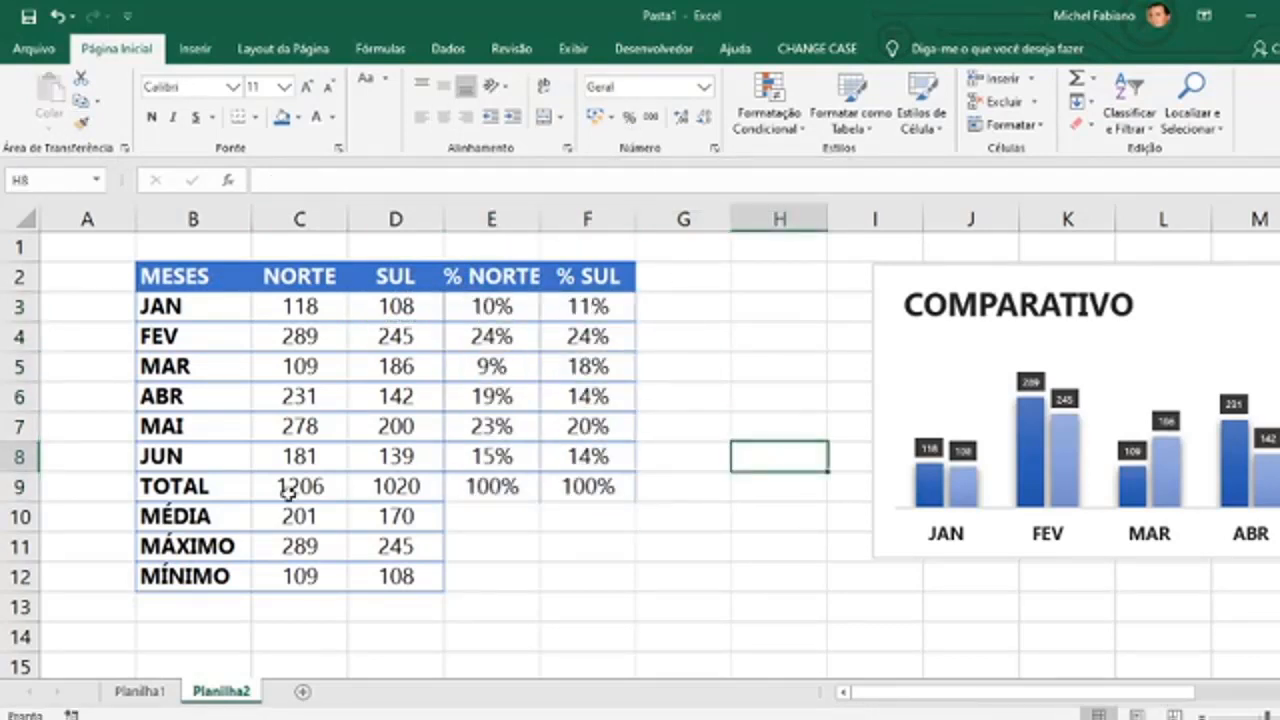
Make the whole TOTAL row, B9:F9, bold.
left_click_drag(240, 489, 586, 489)
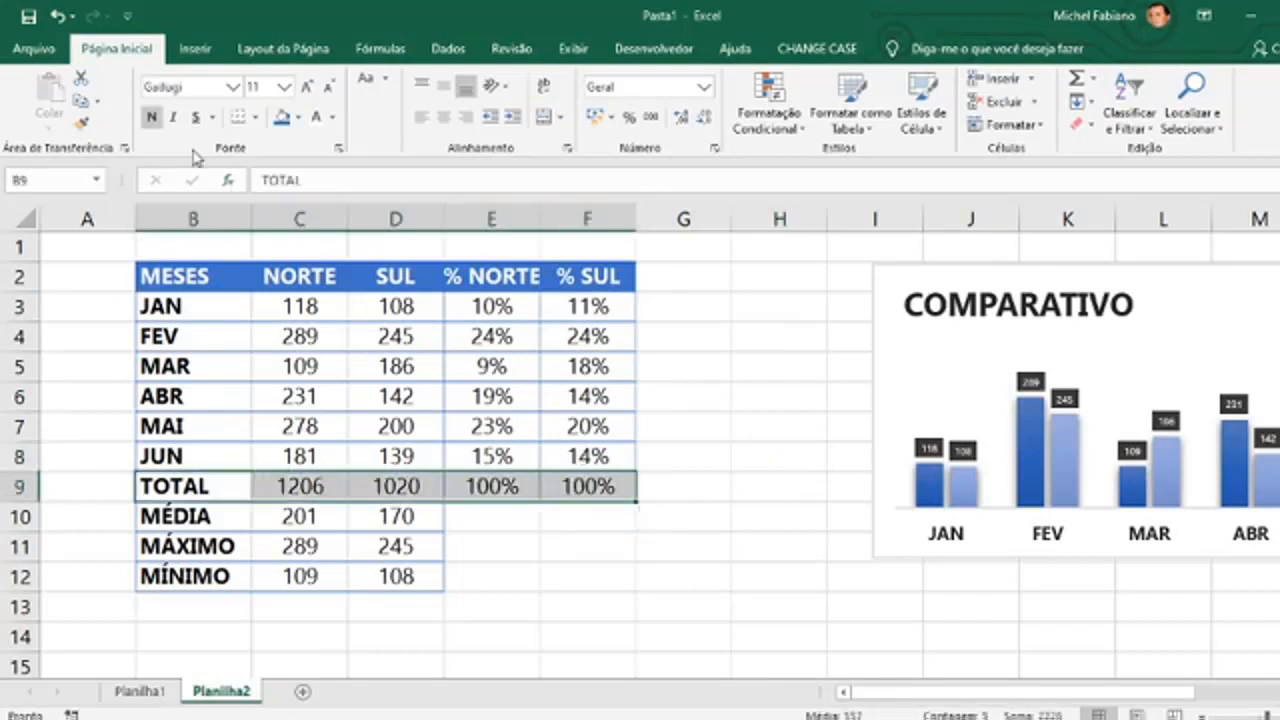
left_click(152, 118)
left_click(152, 118)
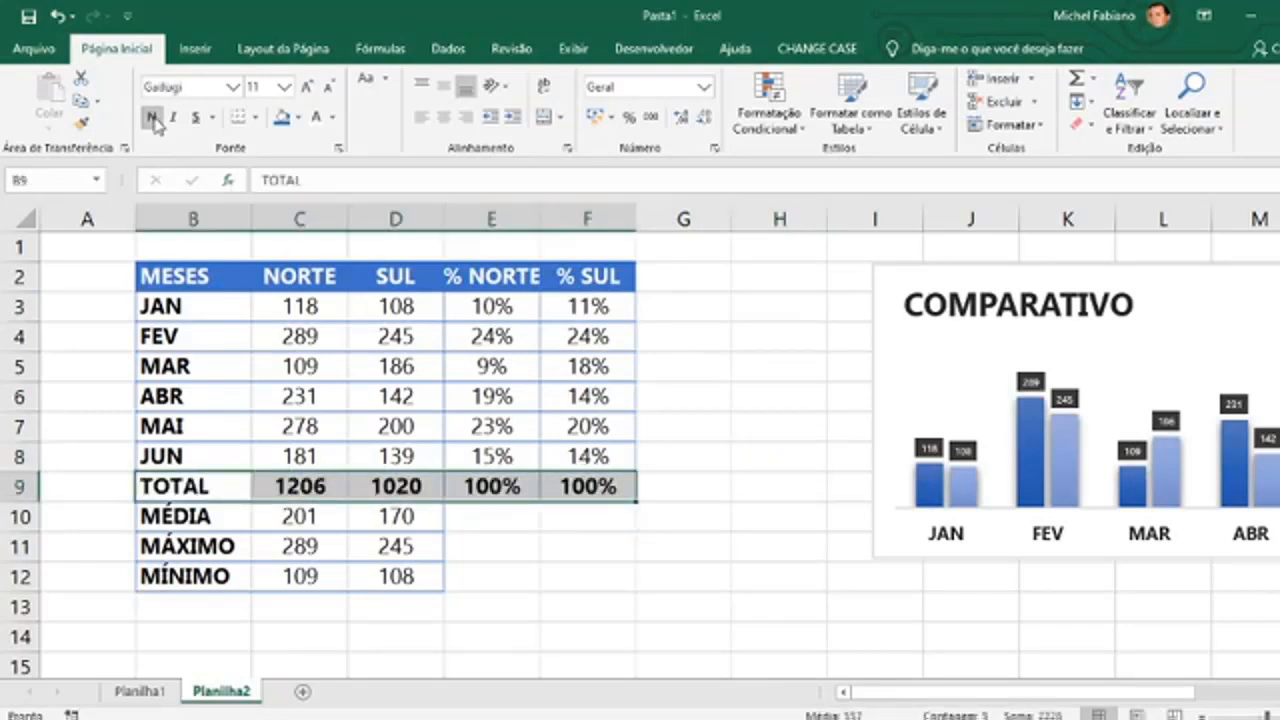
left_click(683, 432)
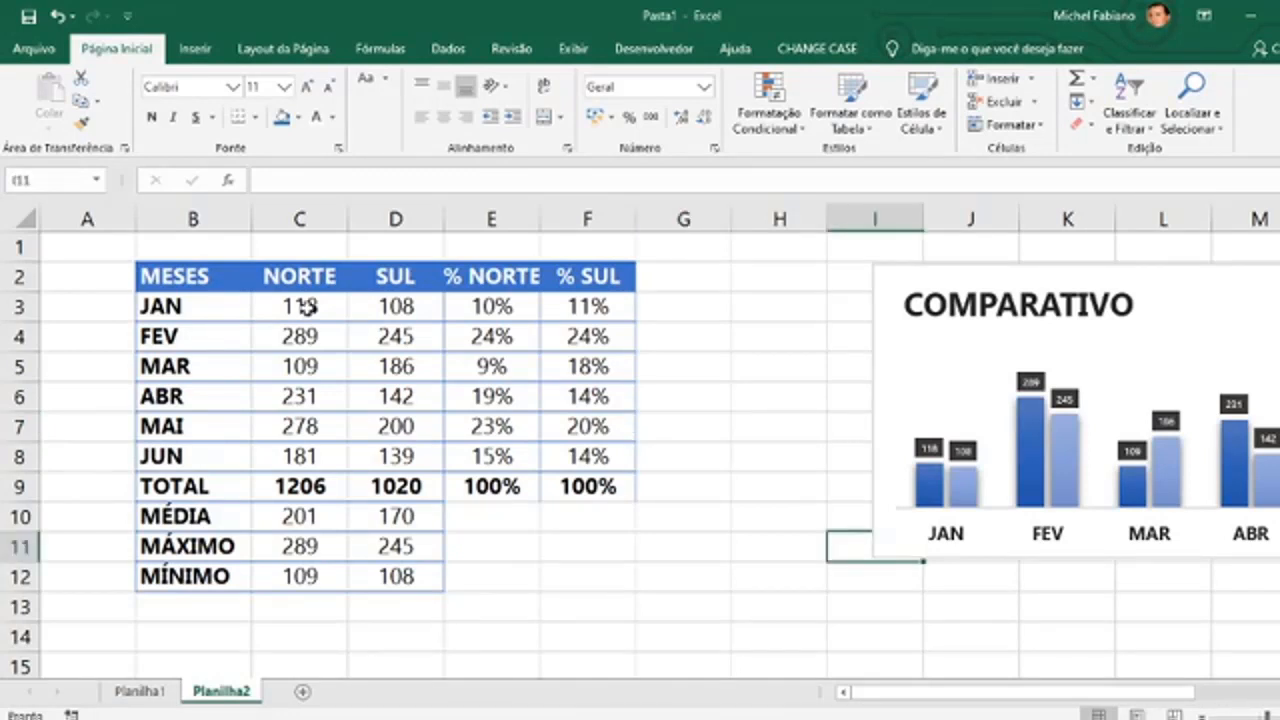
Add a conditional formatting rule to C3:C8 giving cells equal to =$C$11 the Preenchimento Verde e Texto Verde Escuro format.
left_click_drag(300, 306, 316, 453)
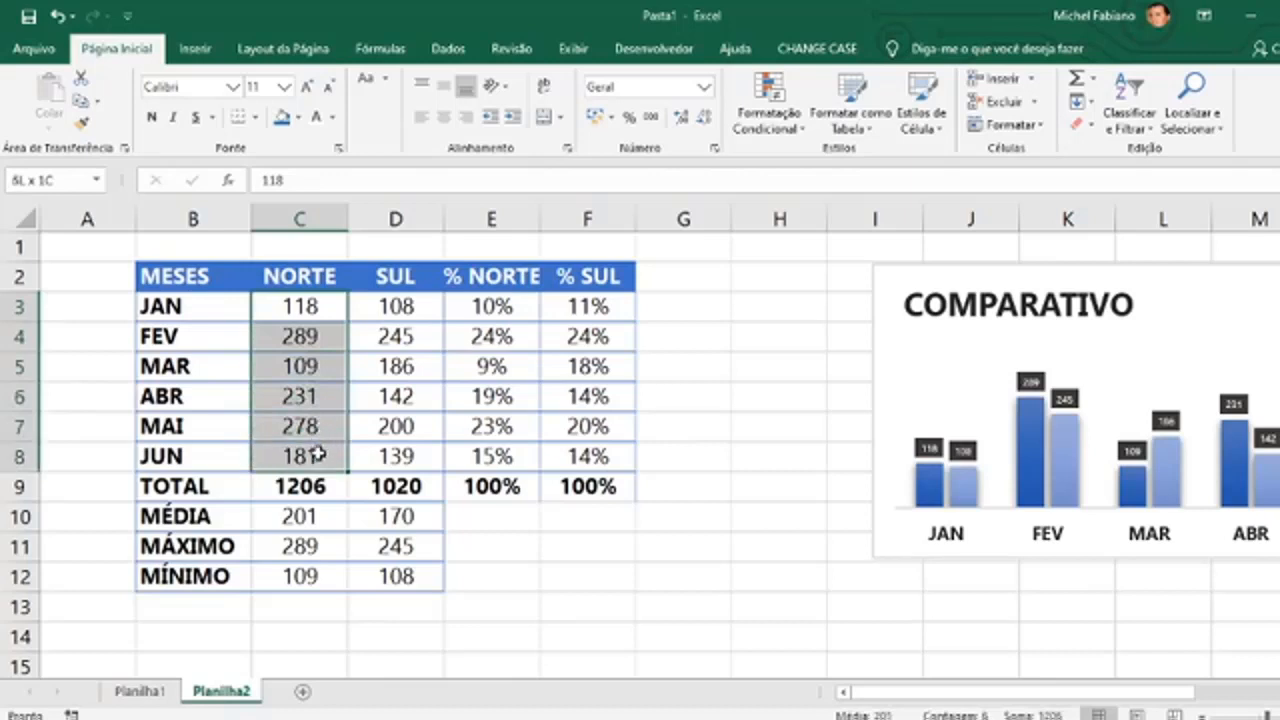
left_click(778, 134)
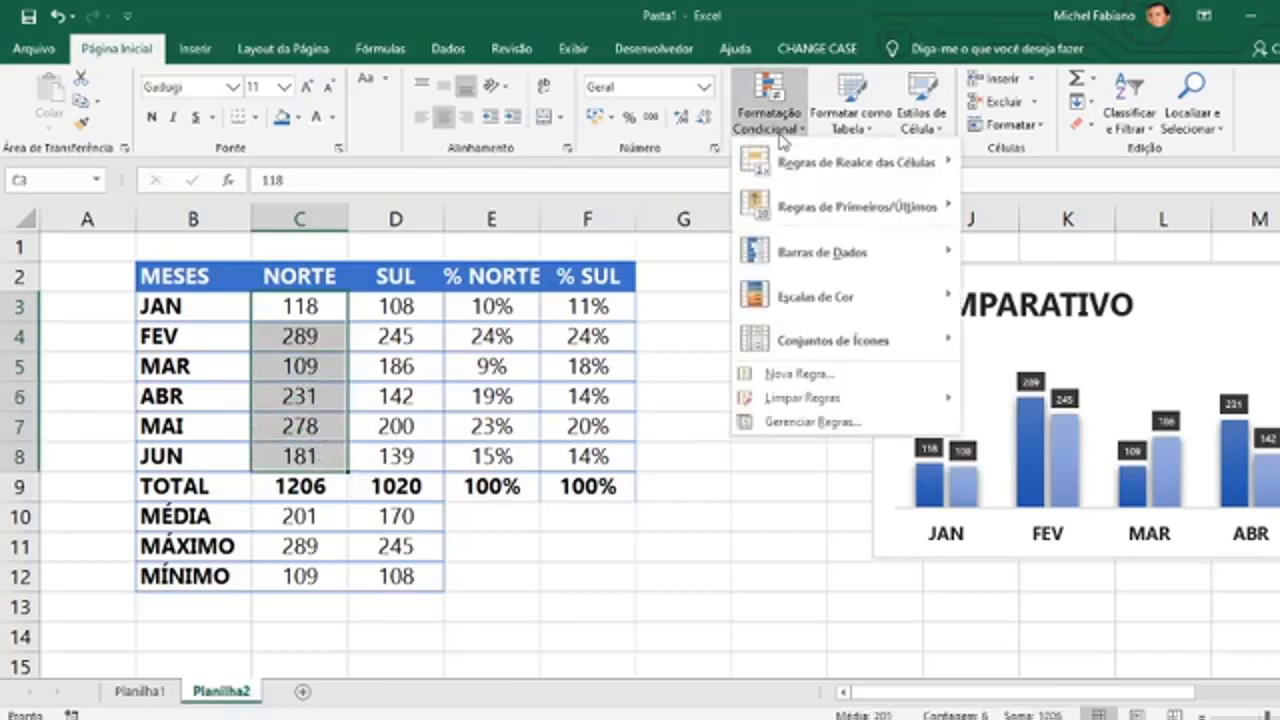
mouse_move(903, 174)
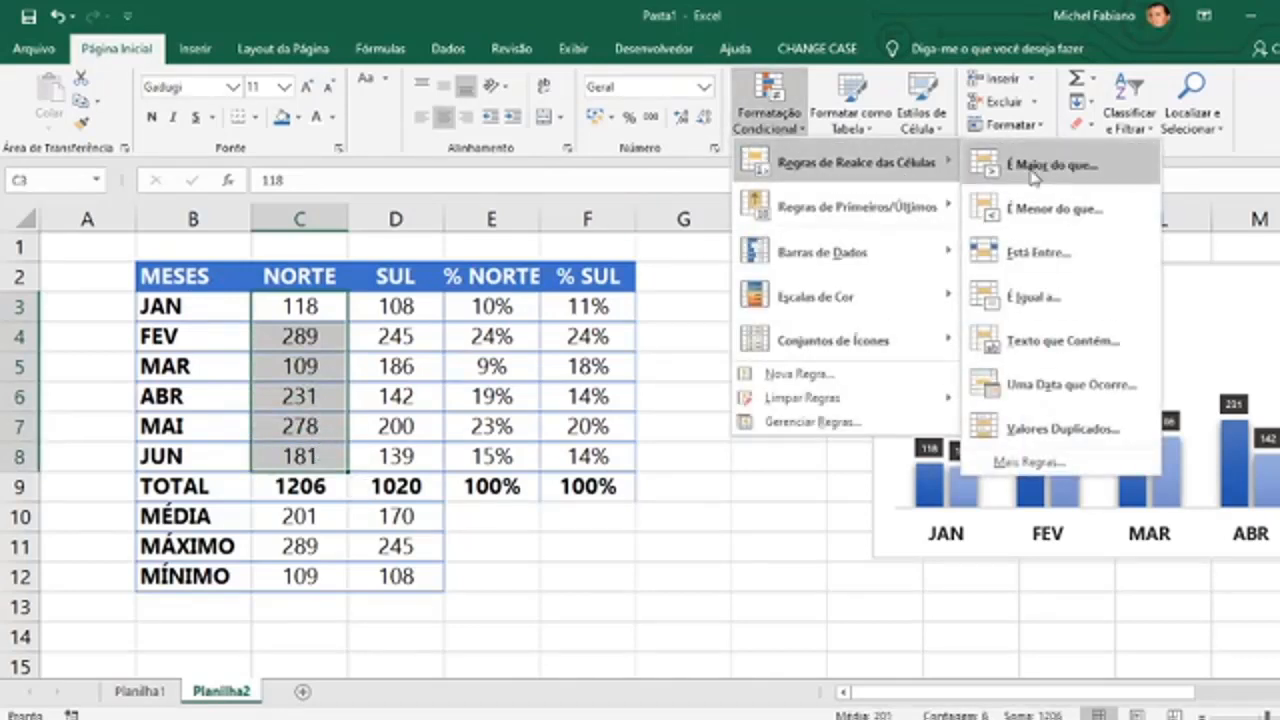
left_click(1073, 300)
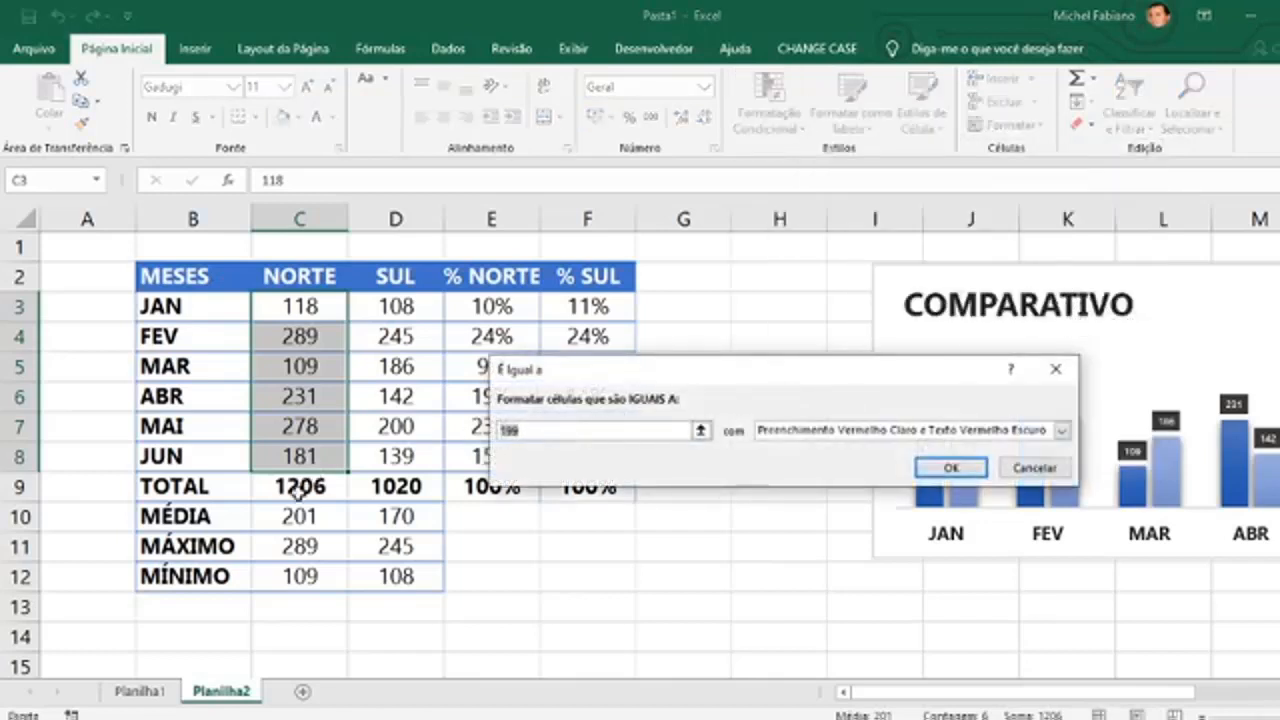
left_click(308, 546)
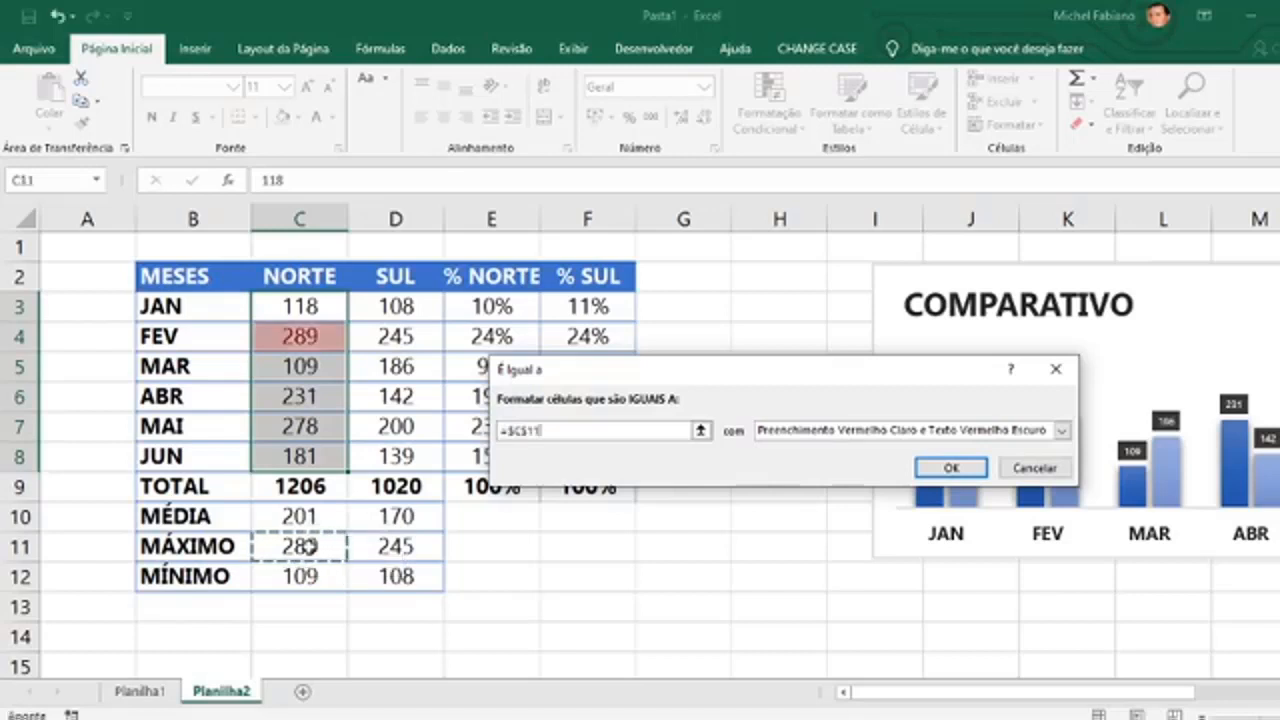
left_click(1062, 431)
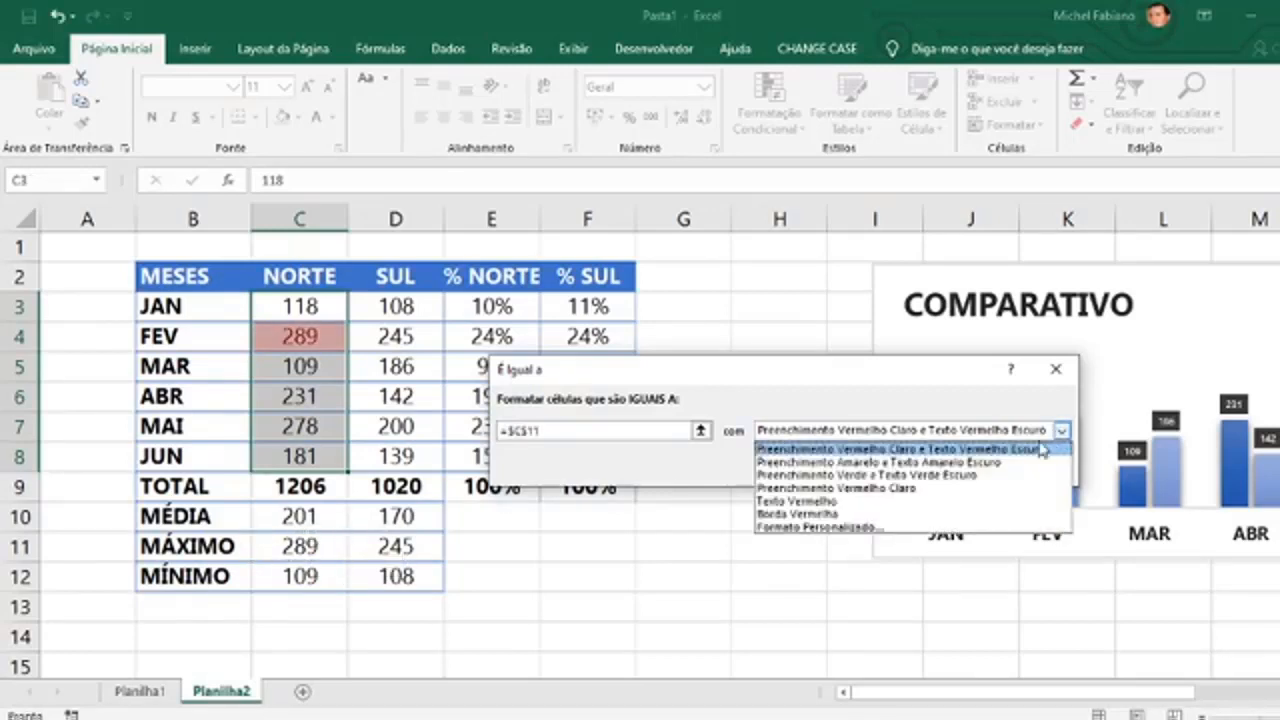
left_click(889, 478)
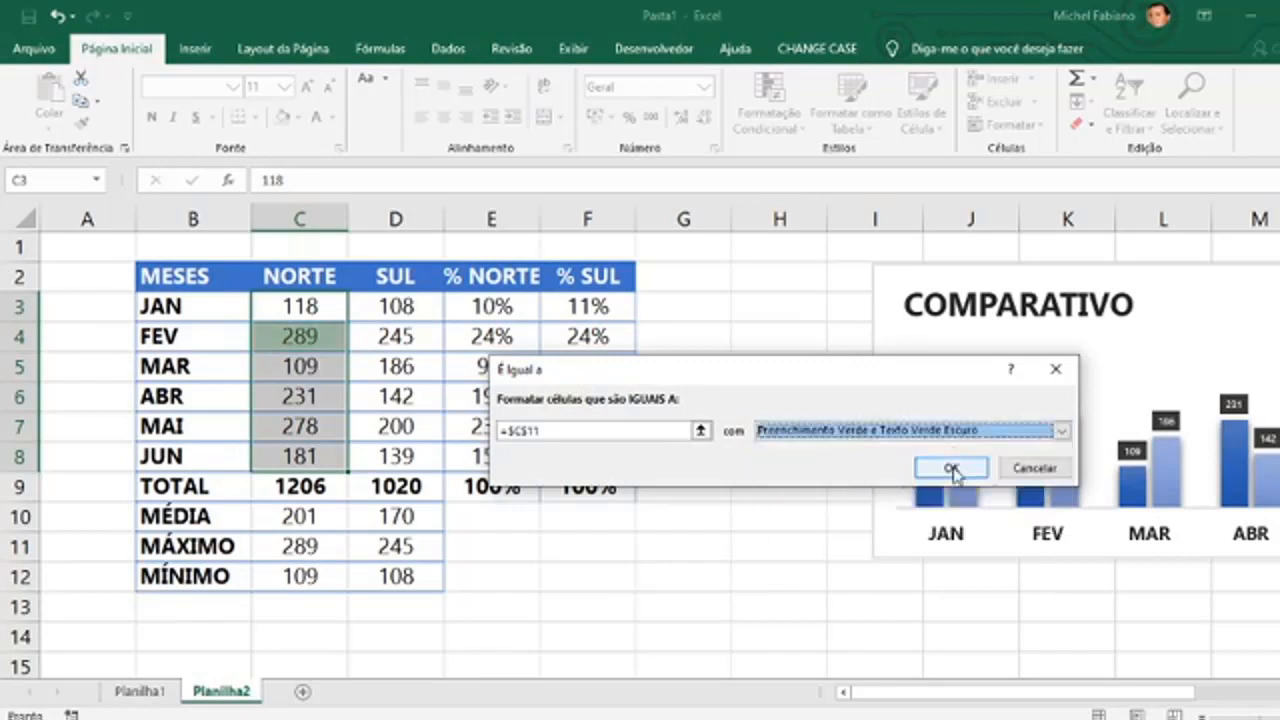
left_click(950, 467)
left_click(720, 537)
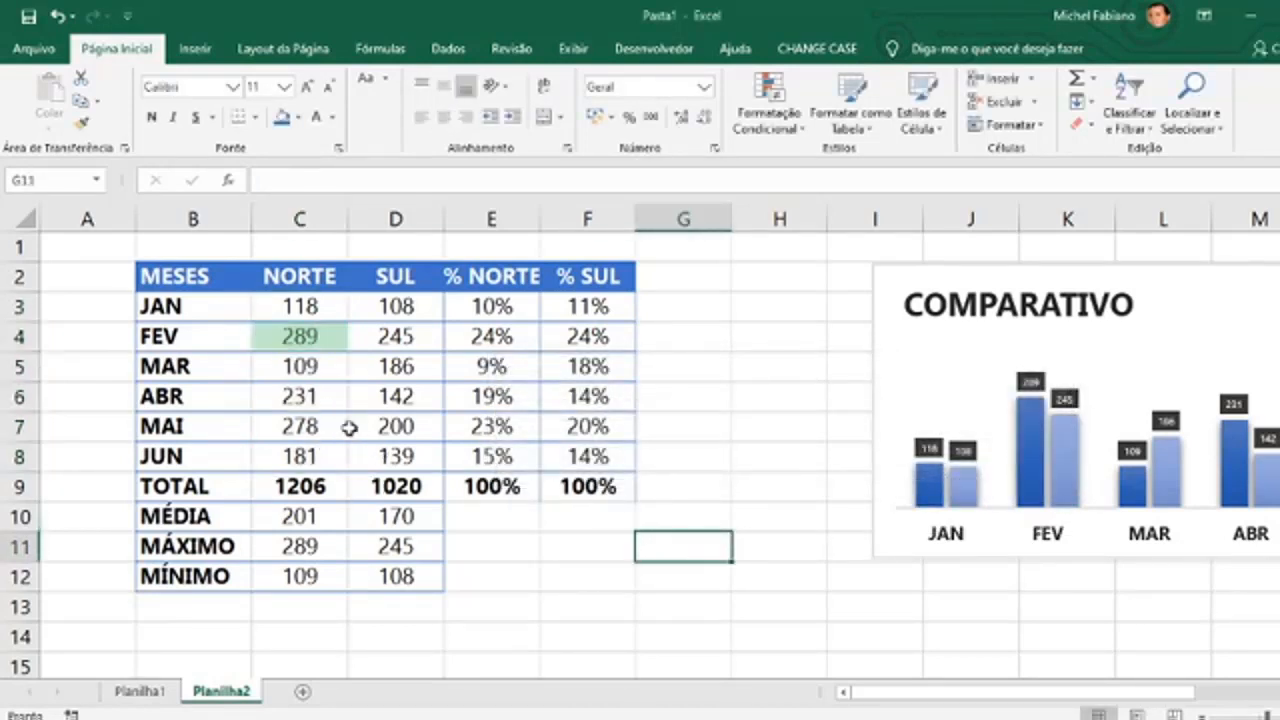
Change the NORTE value for ABR in C6 to 400 to test the maximum highlight.
left_click(298, 397)
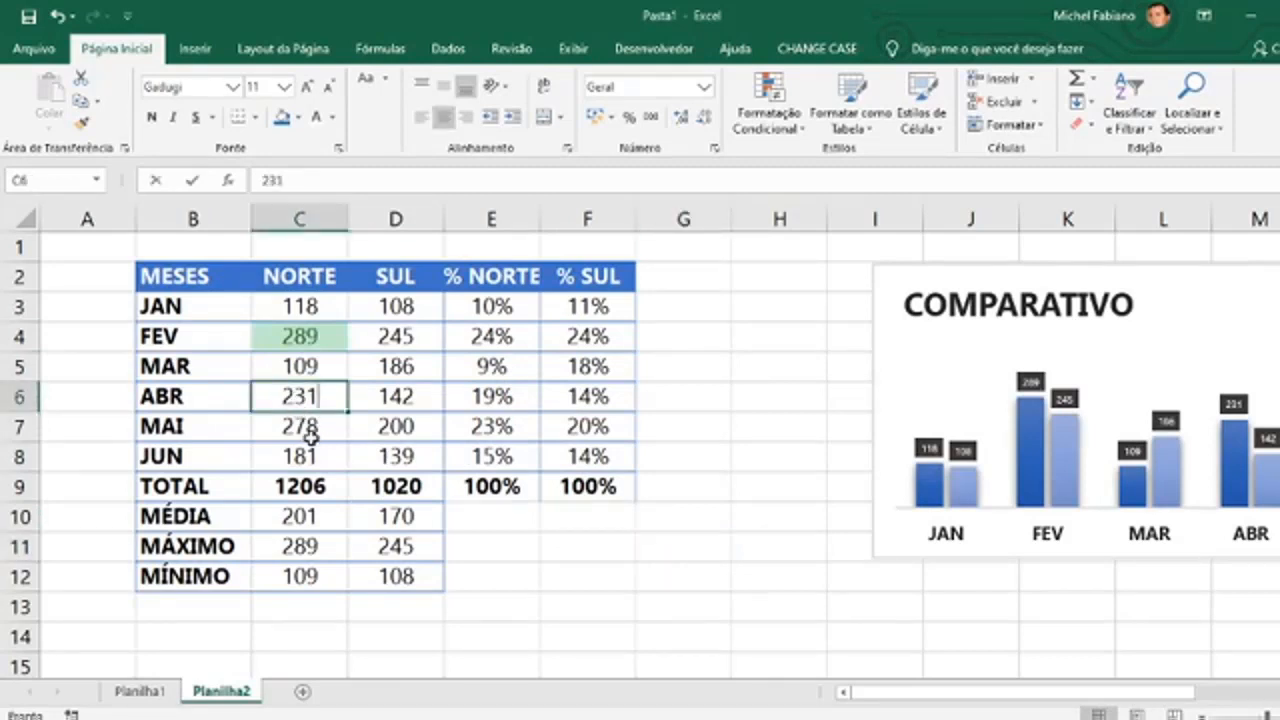
key("BackSpace")
key("BackSpace")
key("BackSpace")
type("400")
key("Return")
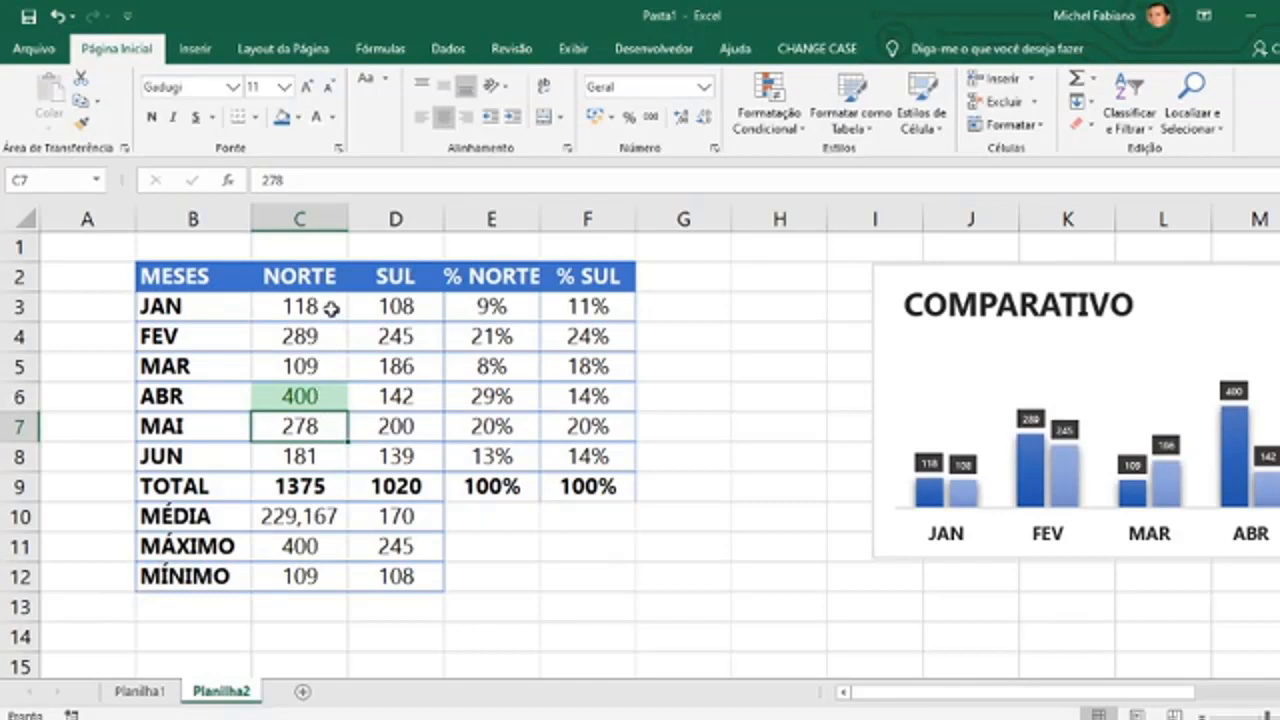
Add a conditional formatting rule to C3:C8 giving cells equal to =$C$12 the Preenchimento Vermelho Claro e Texto Vermelho Escuro format.
left_click_drag(328, 306, 314, 452)
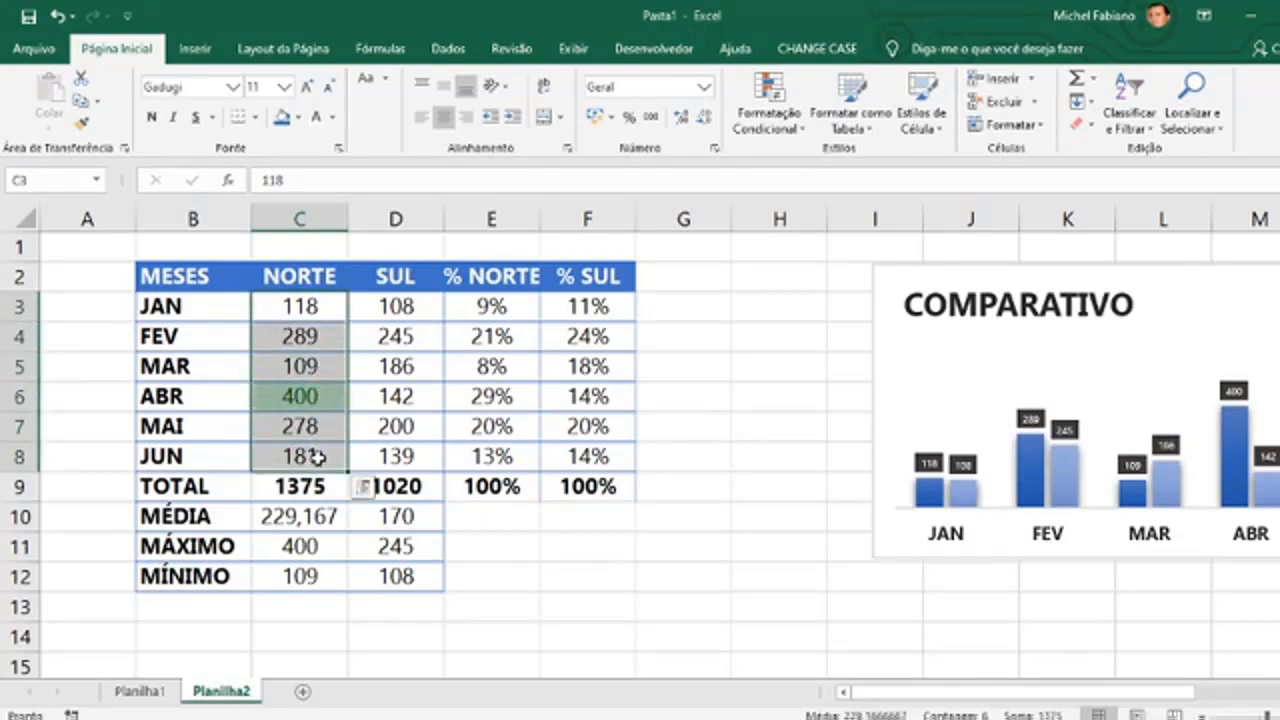
left_click(790, 128)
mouse_move(797, 170)
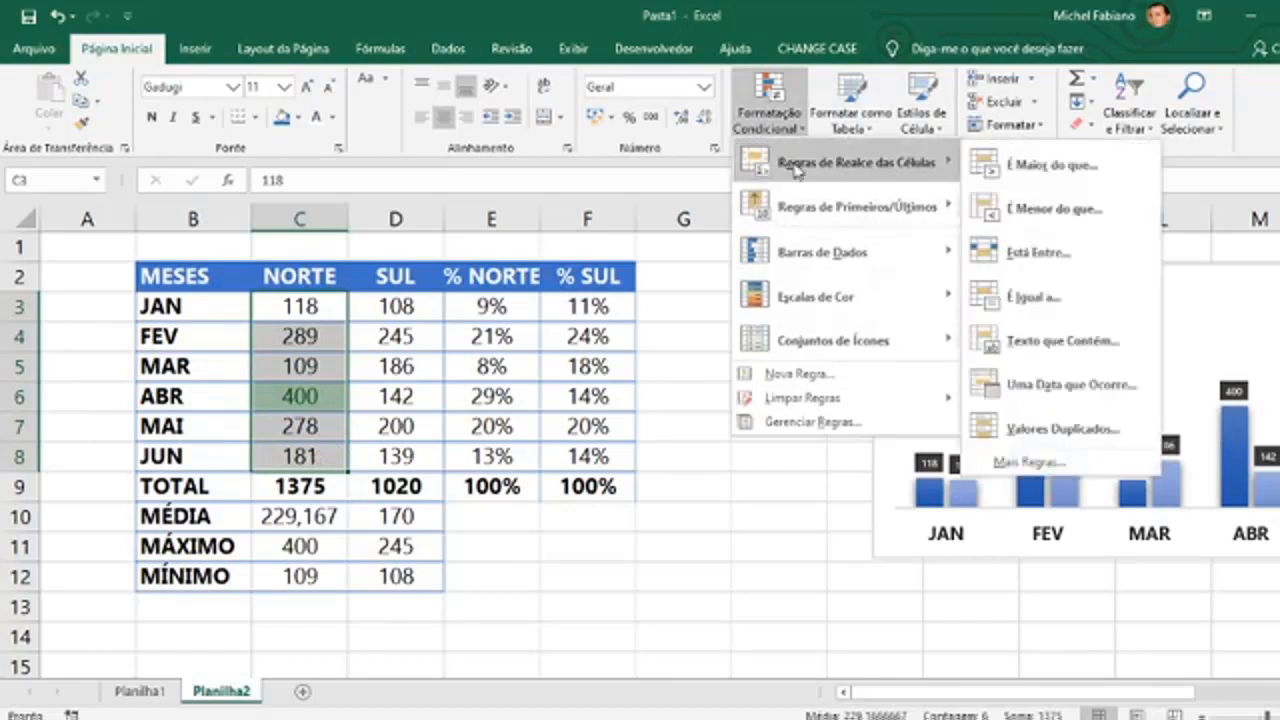
left_click(1030, 296)
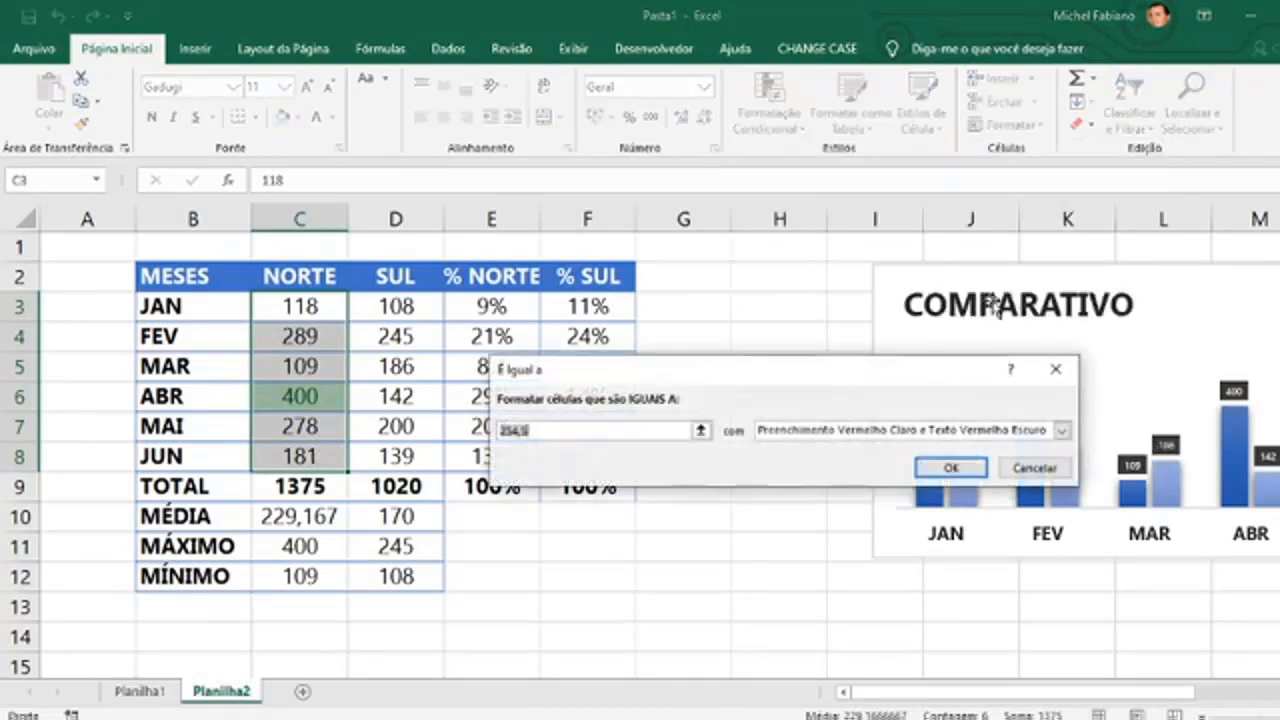
left_click(302, 572)
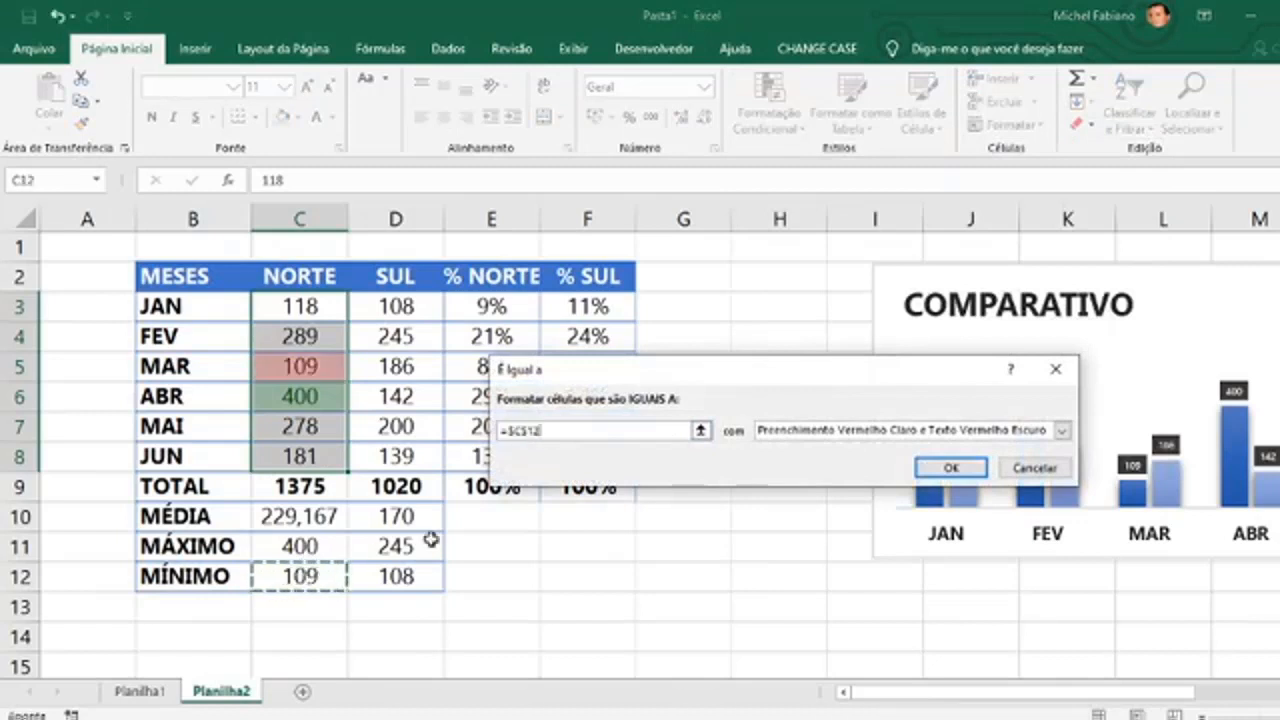
left_click(951, 467)
left_click(771, 469)
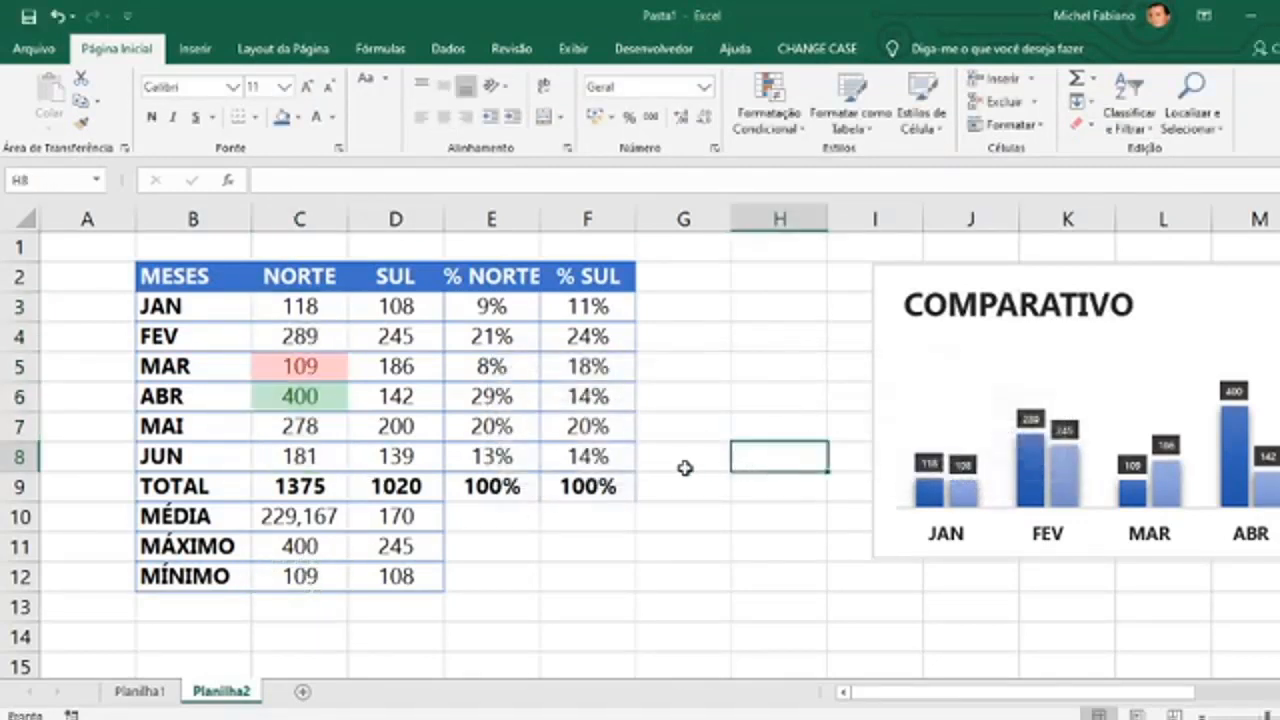
Add a conditional formatting rule to D3:D8 giving cells equal to =$D$11 the Preenchimento Verde e Texto Verde Escuro format.
left_click(296, 396)
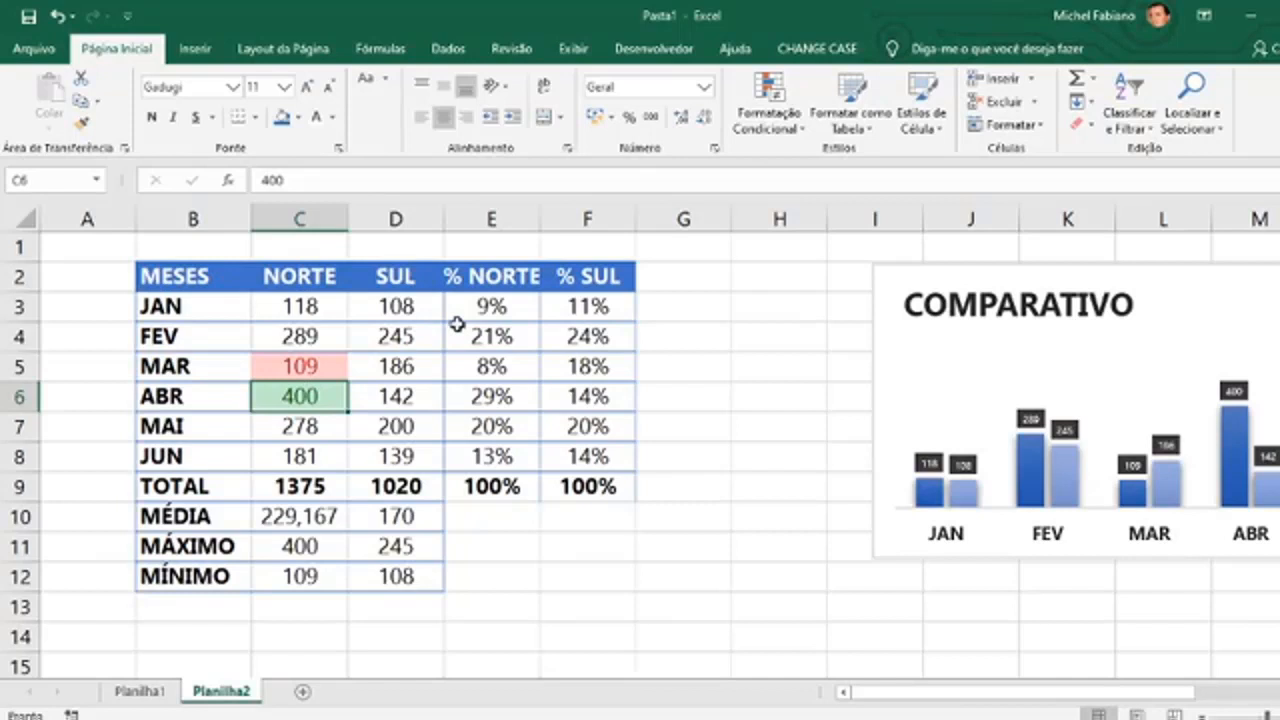
left_click_drag(388, 304, 381, 456)
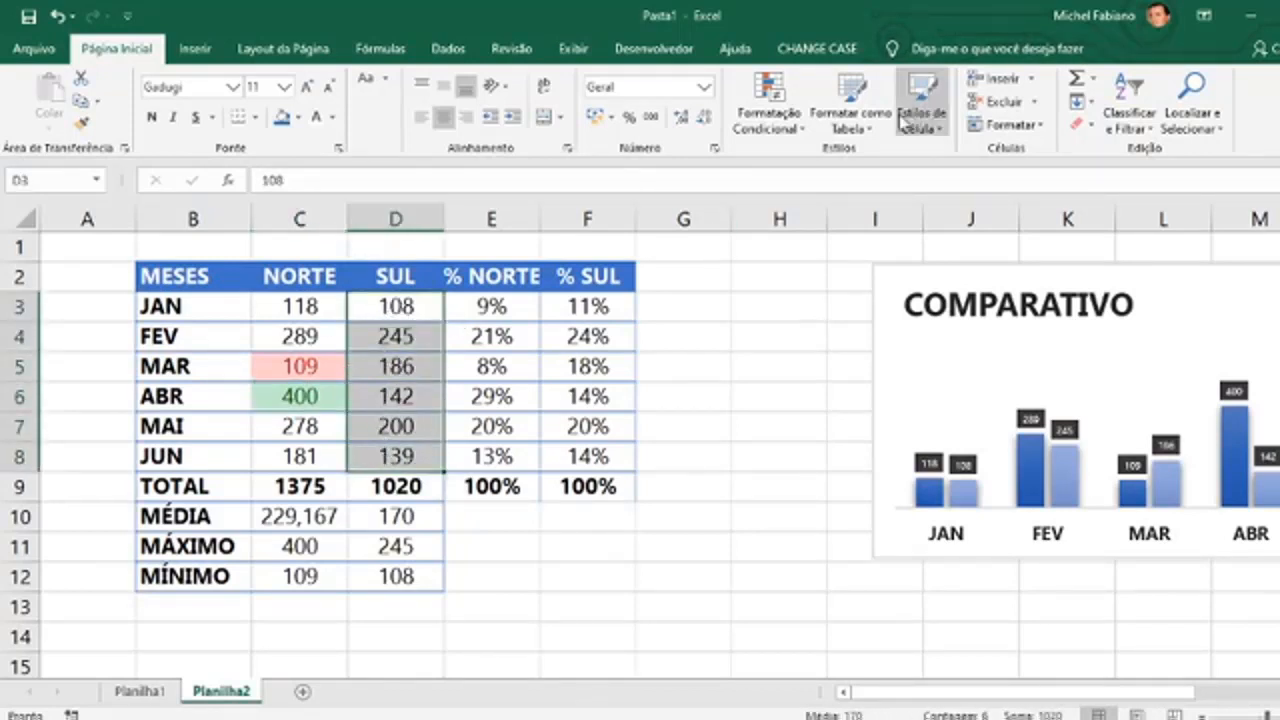
left_click(796, 130)
mouse_move(862, 182)
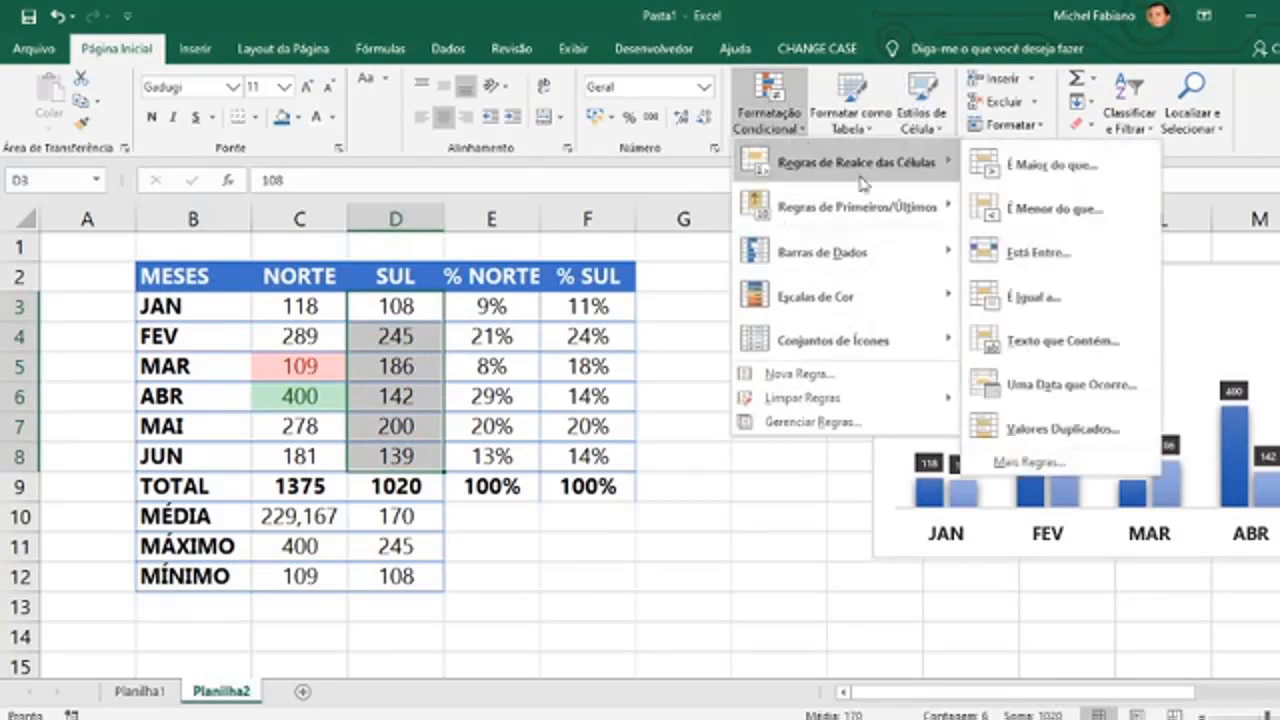
left_click(1051, 297)
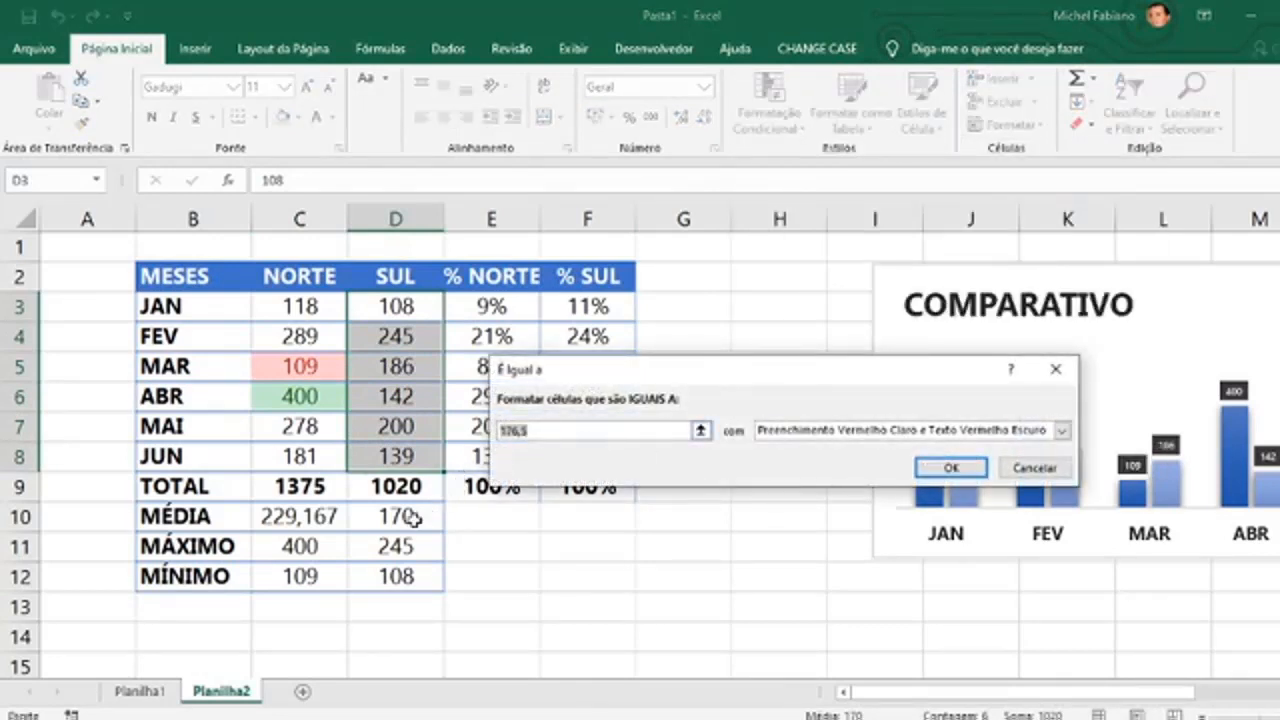
left_click(405, 547)
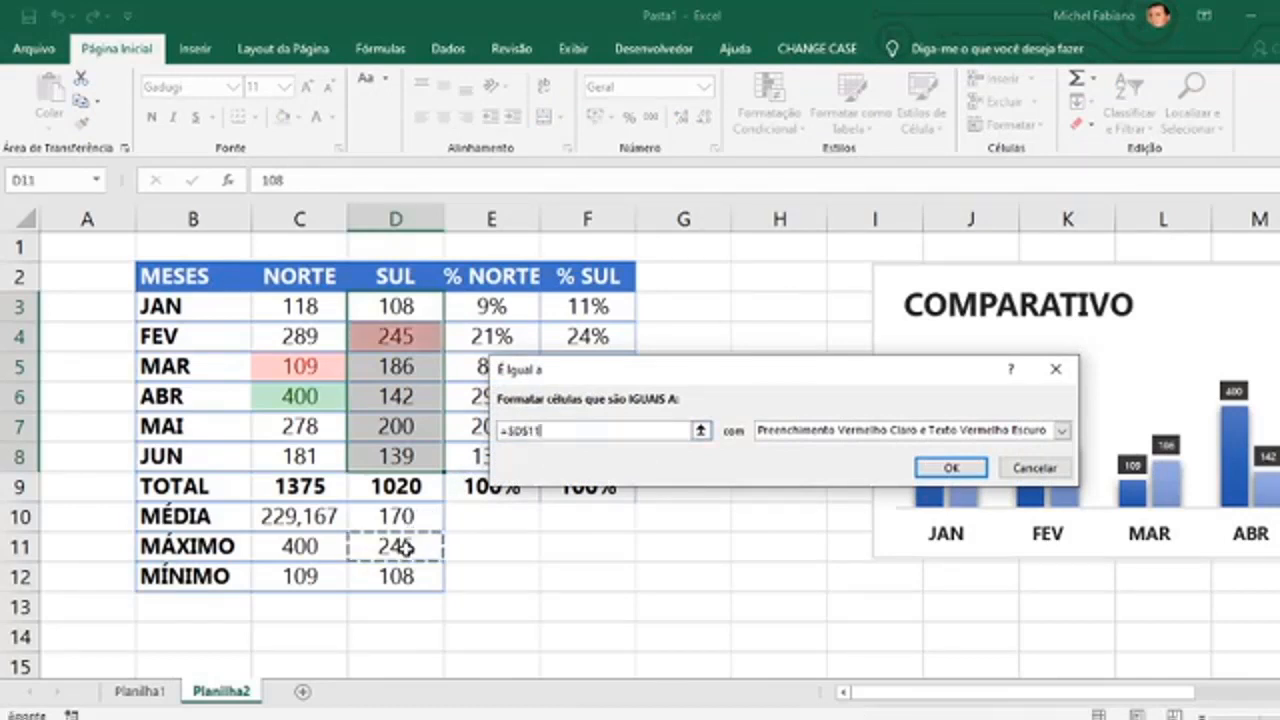
left_click(1064, 437)
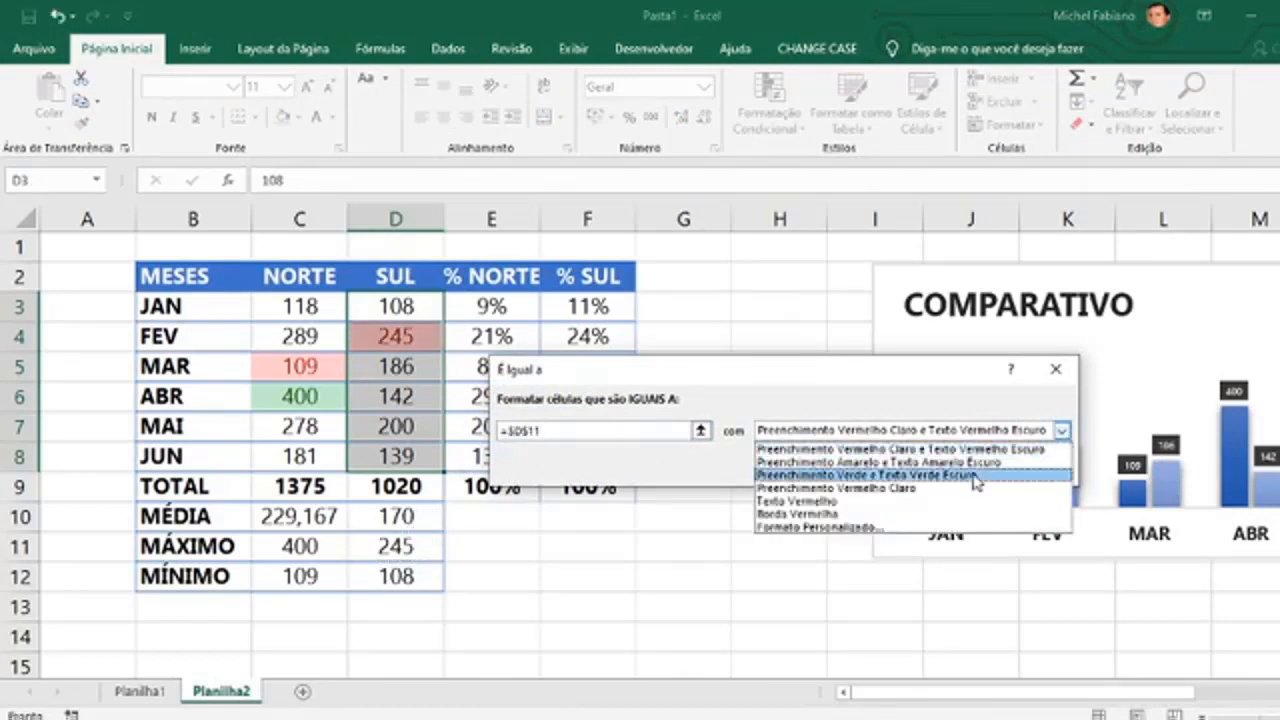
left_click(950, 474)
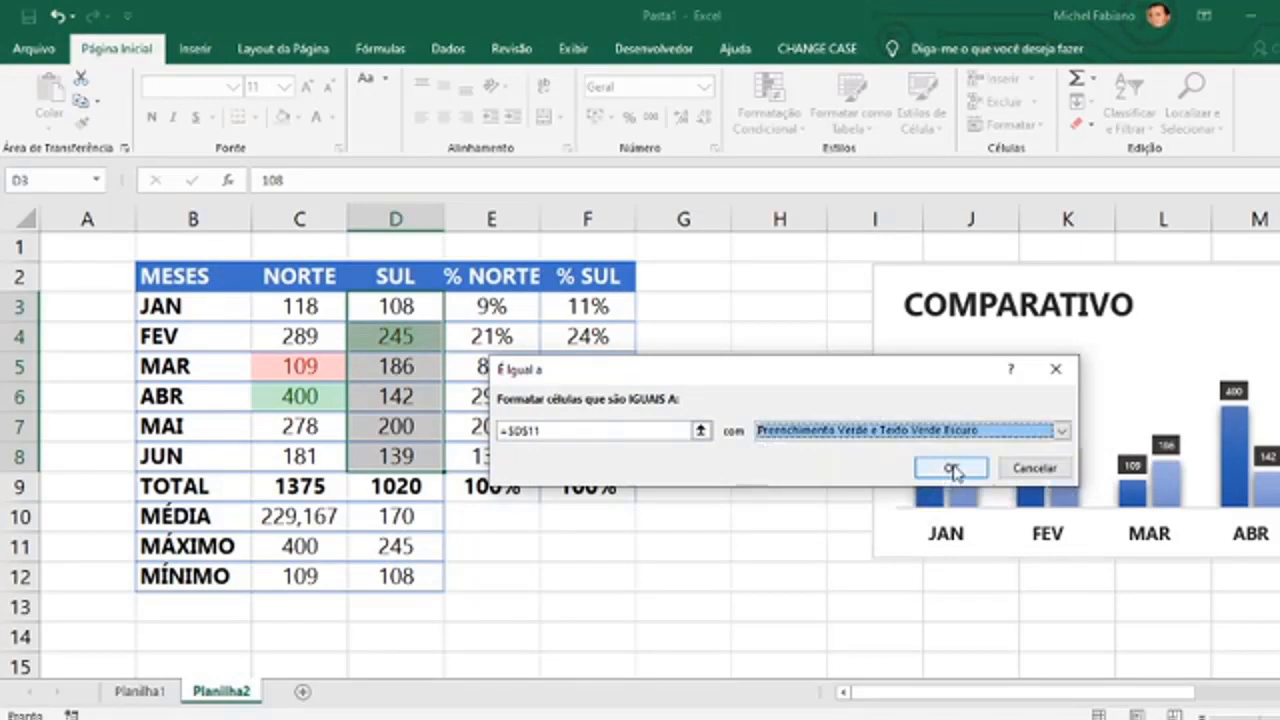
left_click(952, 469)
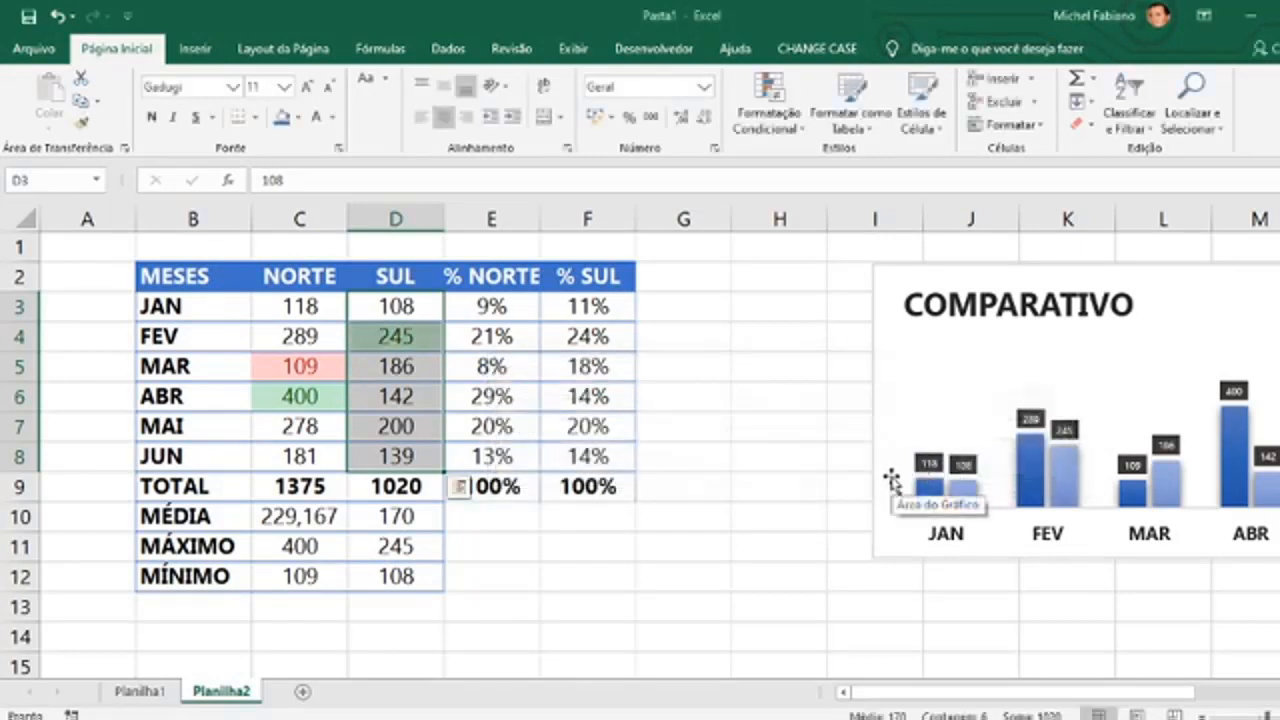
Add a conditional formatting rule to D3:D8 giving cells equal to =$D$12 the Preenchimento Vermelho Claro e Texto Vermelho Escuro format.
left_click(797, 131)
mouse_move(874, 163)
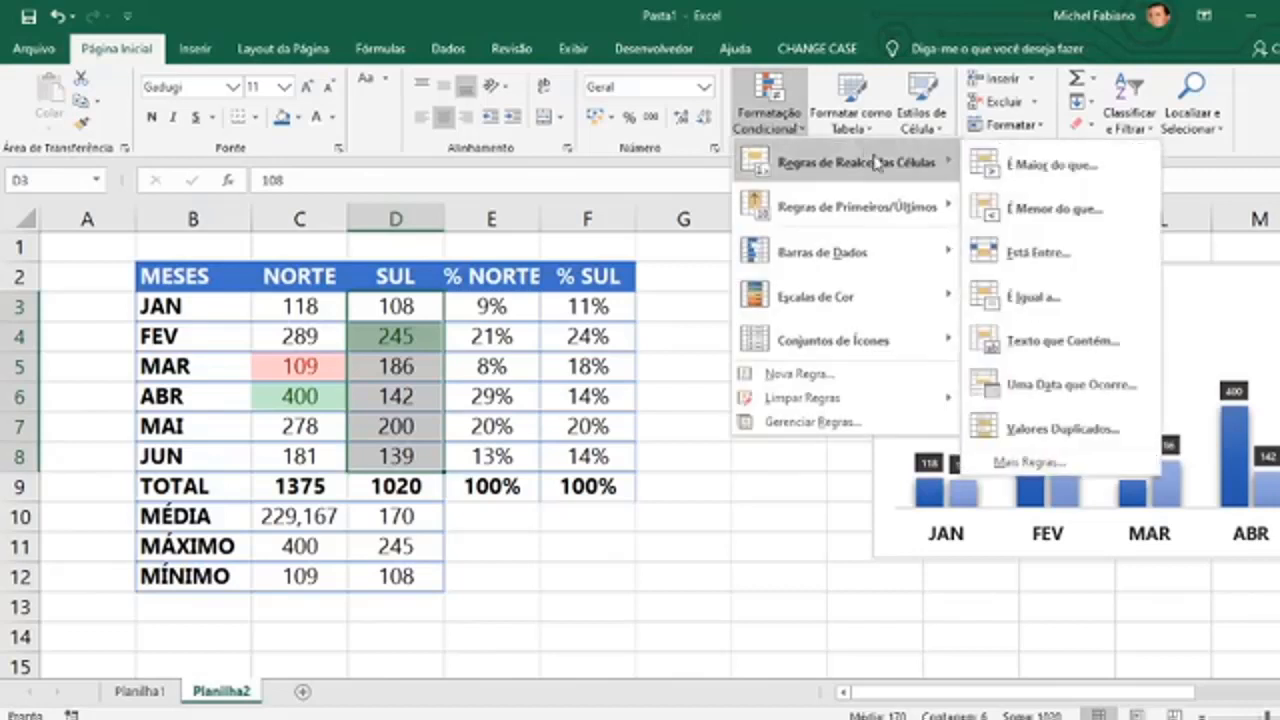
left_click(1050, 297)
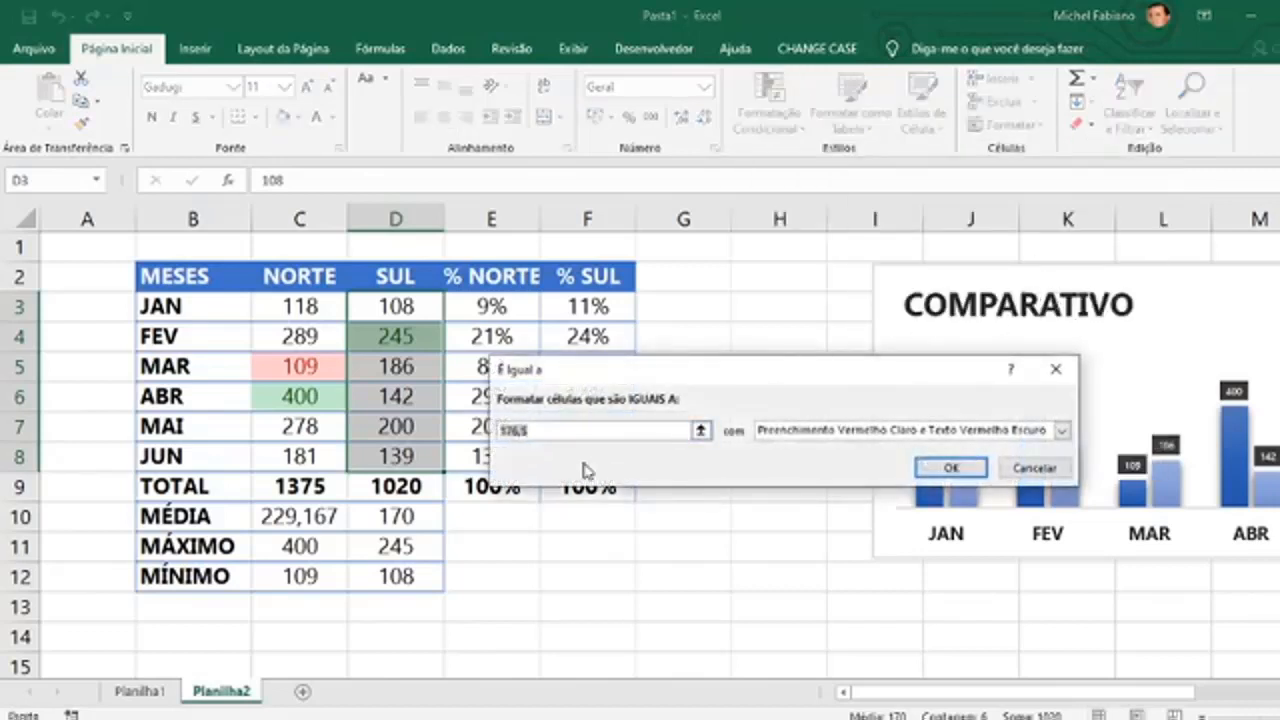
left_click(395, 577)
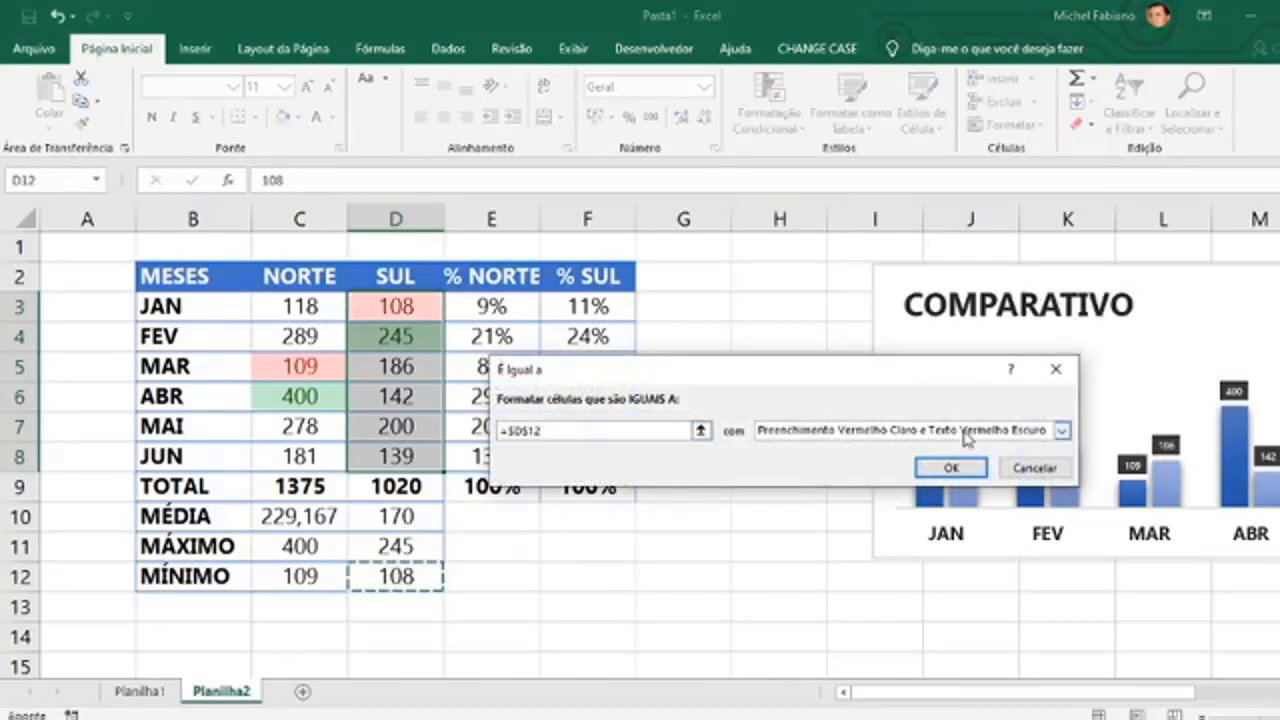
left_click(951, 467)
left_click(771, 464)
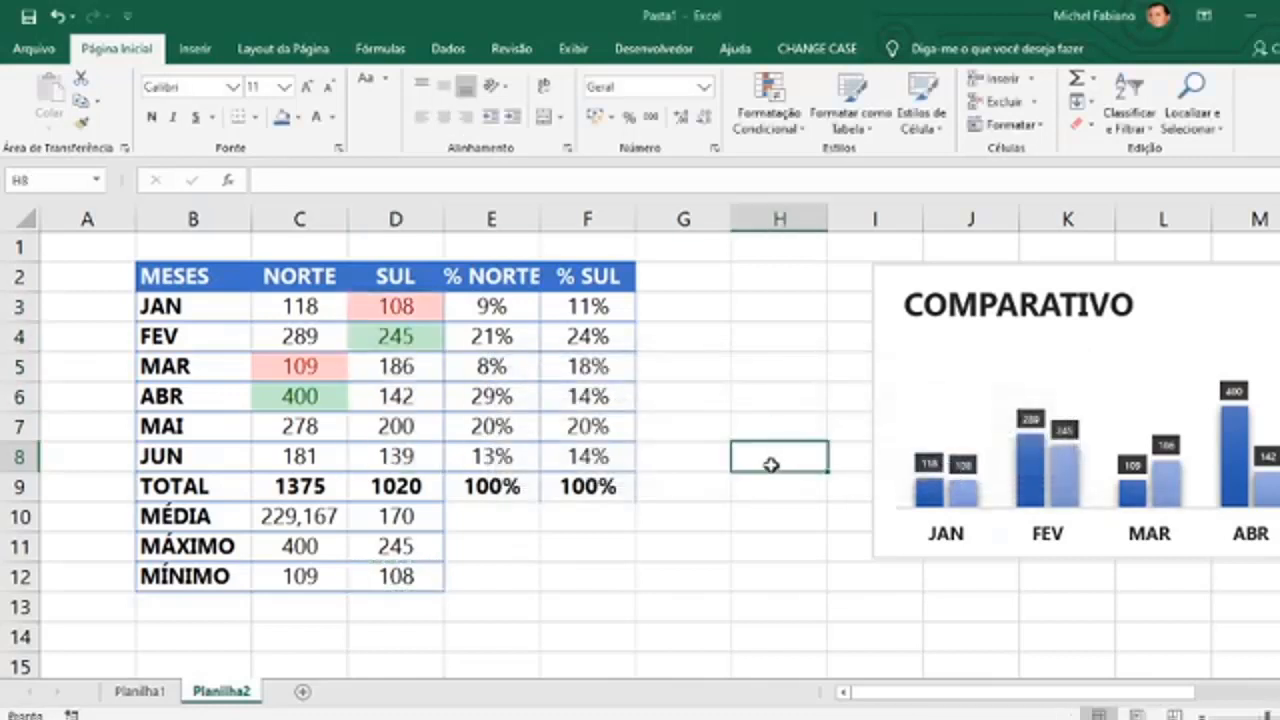
Change the SUL value for MAI in D7 to 98 to test the minimum highlight.
left_click(382, 430)
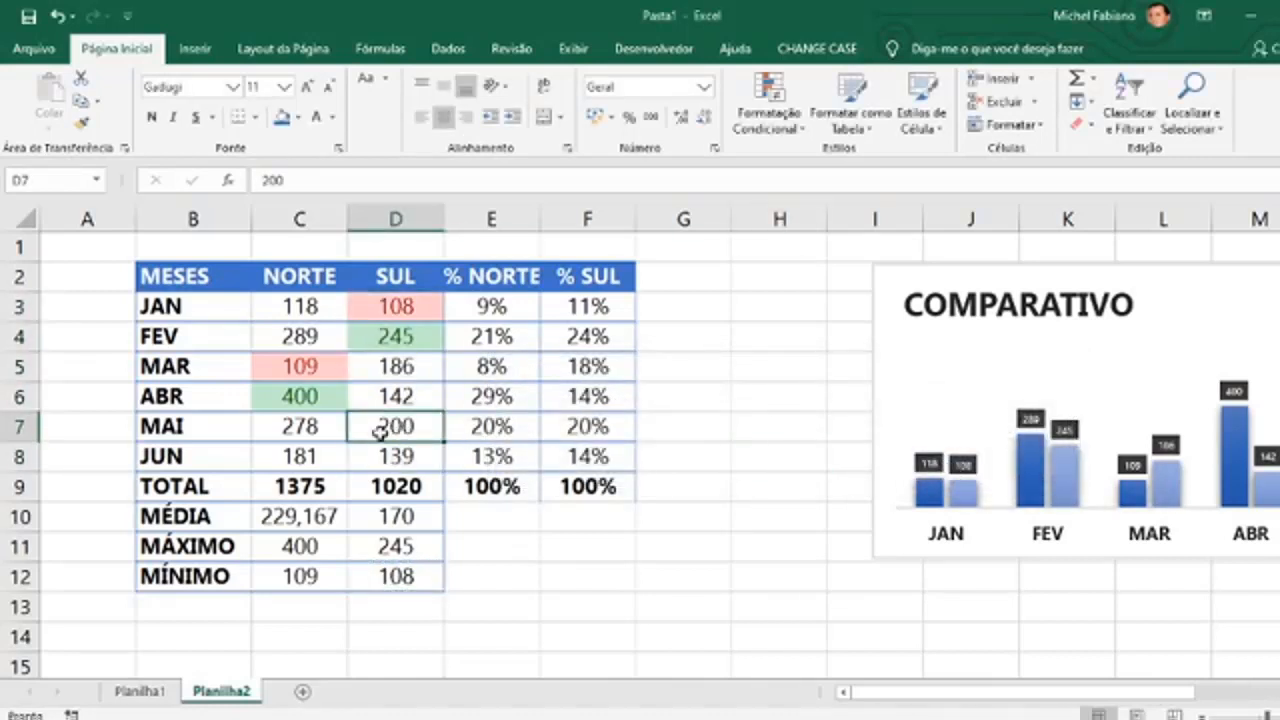
type("98")
key("Return")
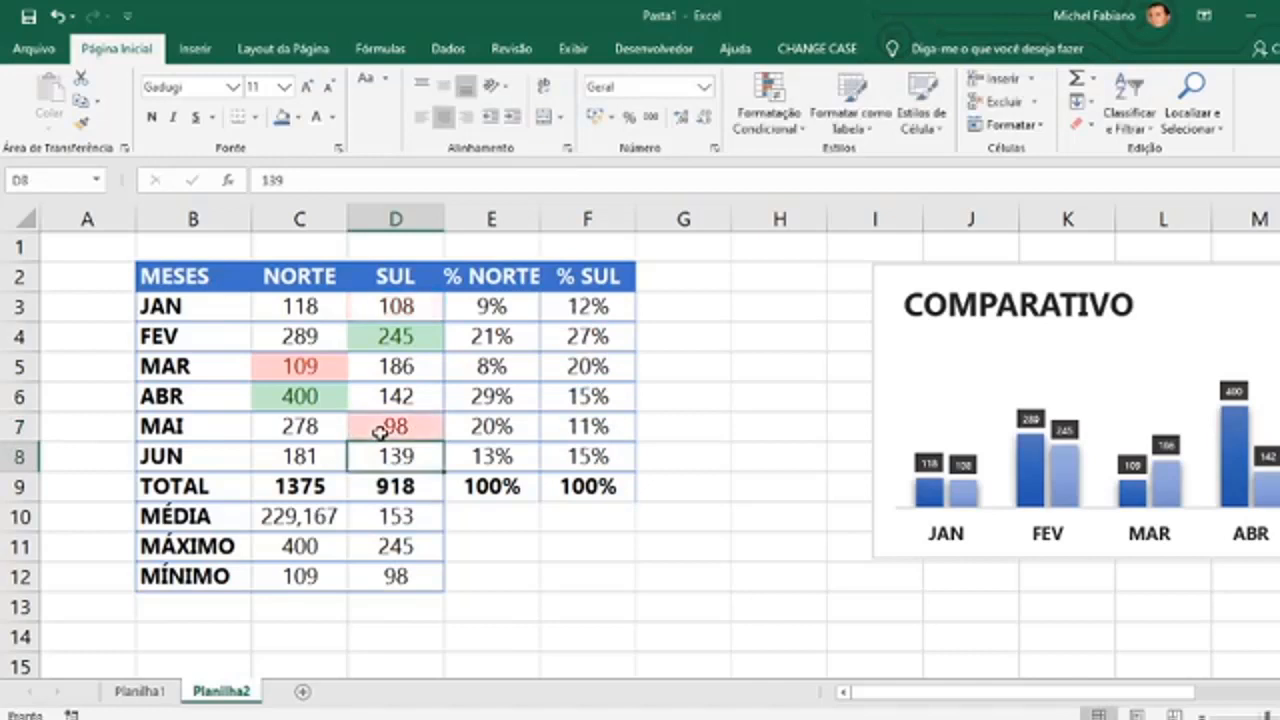
left_click(380, 431)
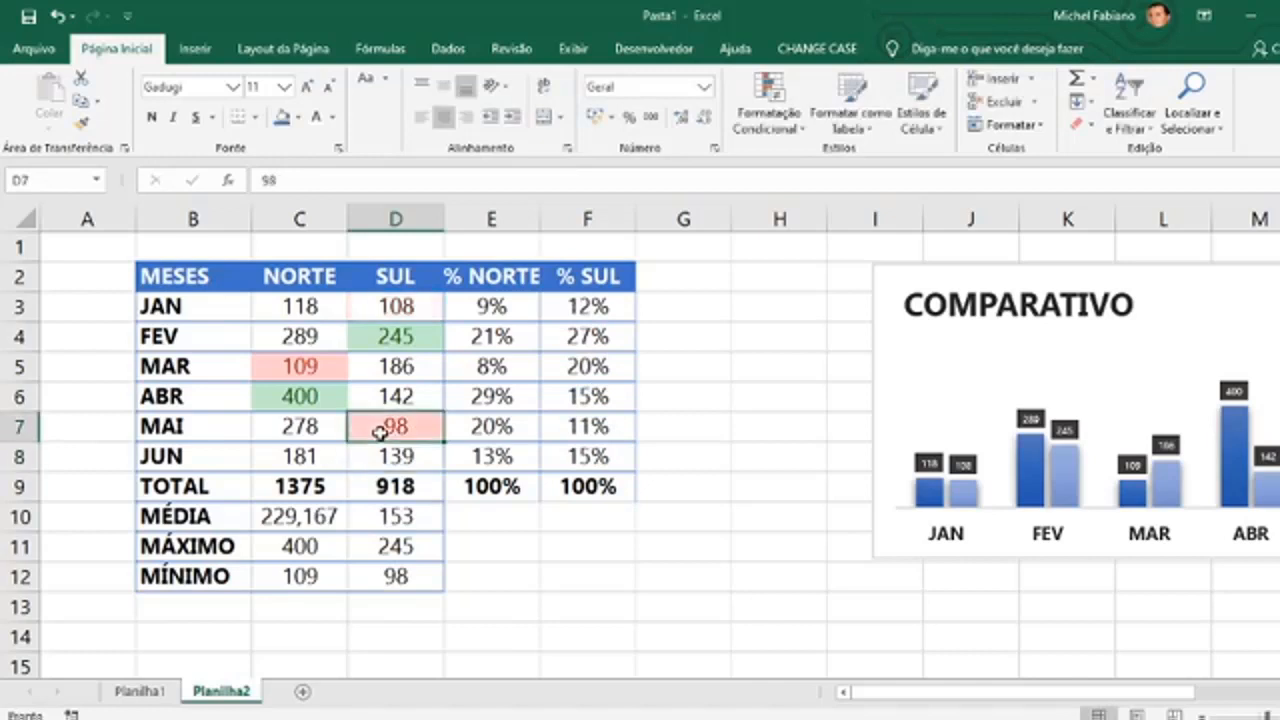
Move the COMPARATIVO chart closer to the table, level with its header row, and zoom out the sheet until the whole chart fits.
left_click_drag(911, 256, 705, 260)
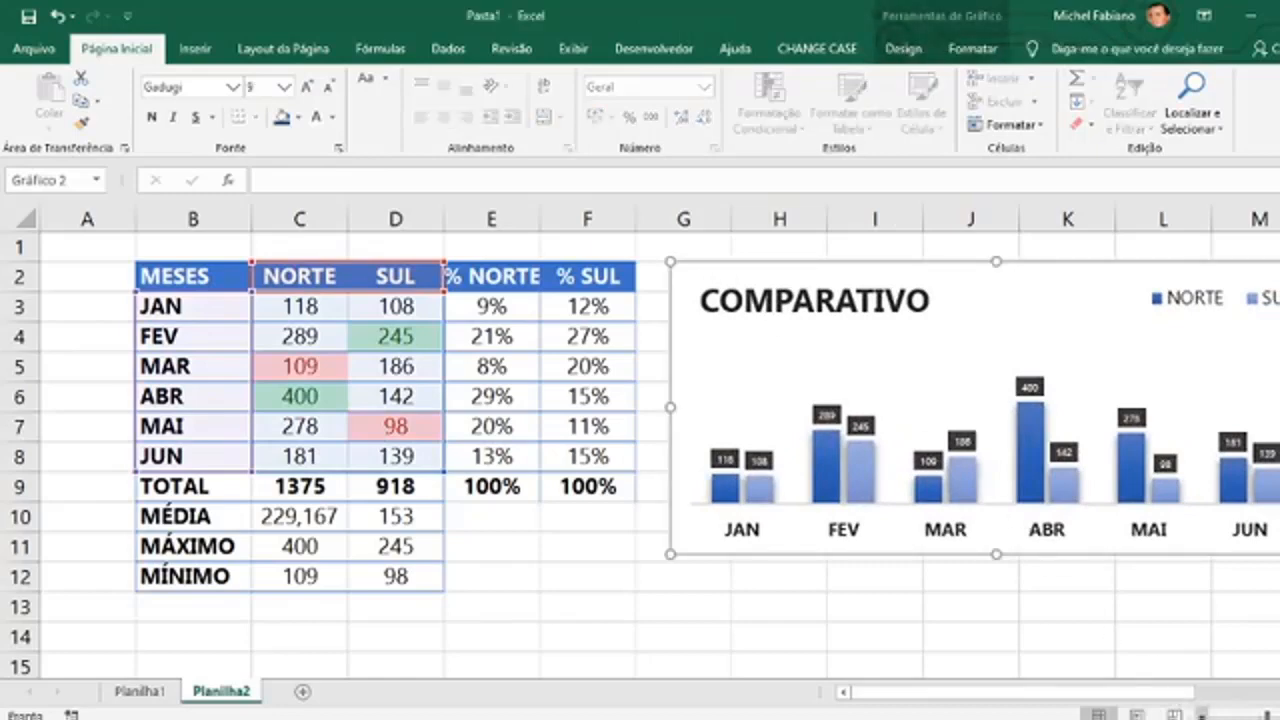
left_click(1202, 716)
left_click(1202, 716)
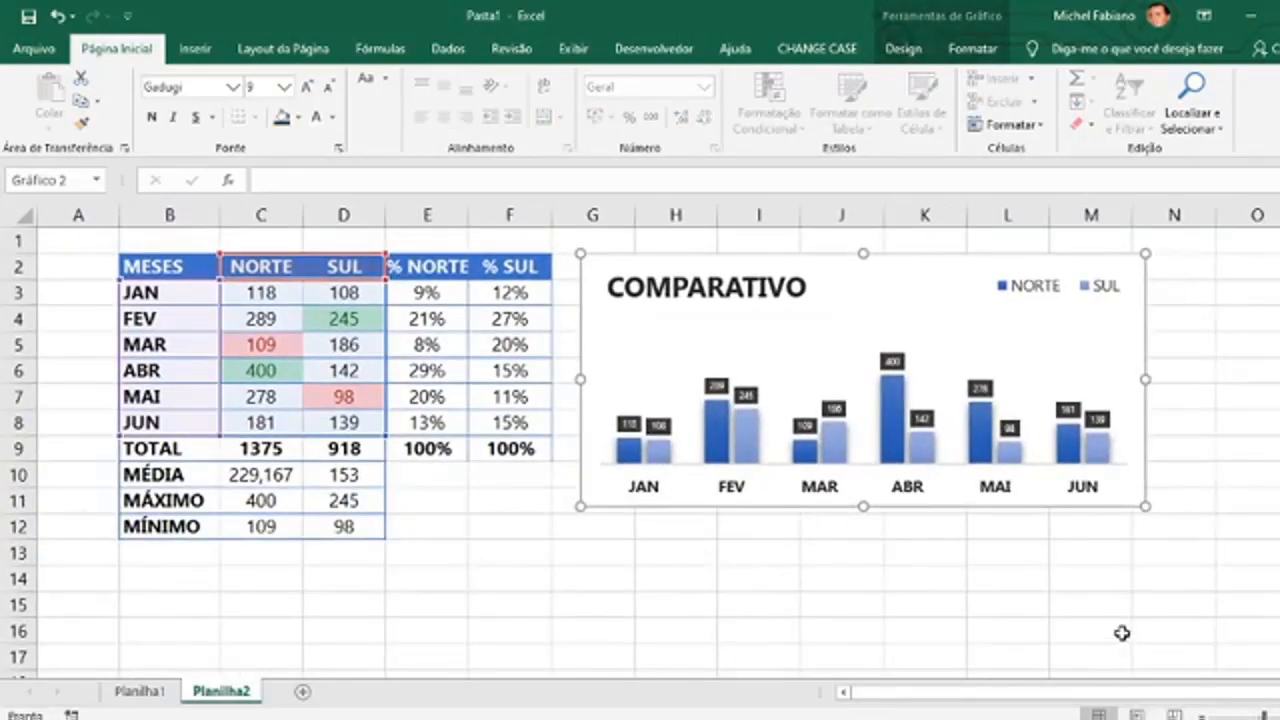
left_click(1112, 638)
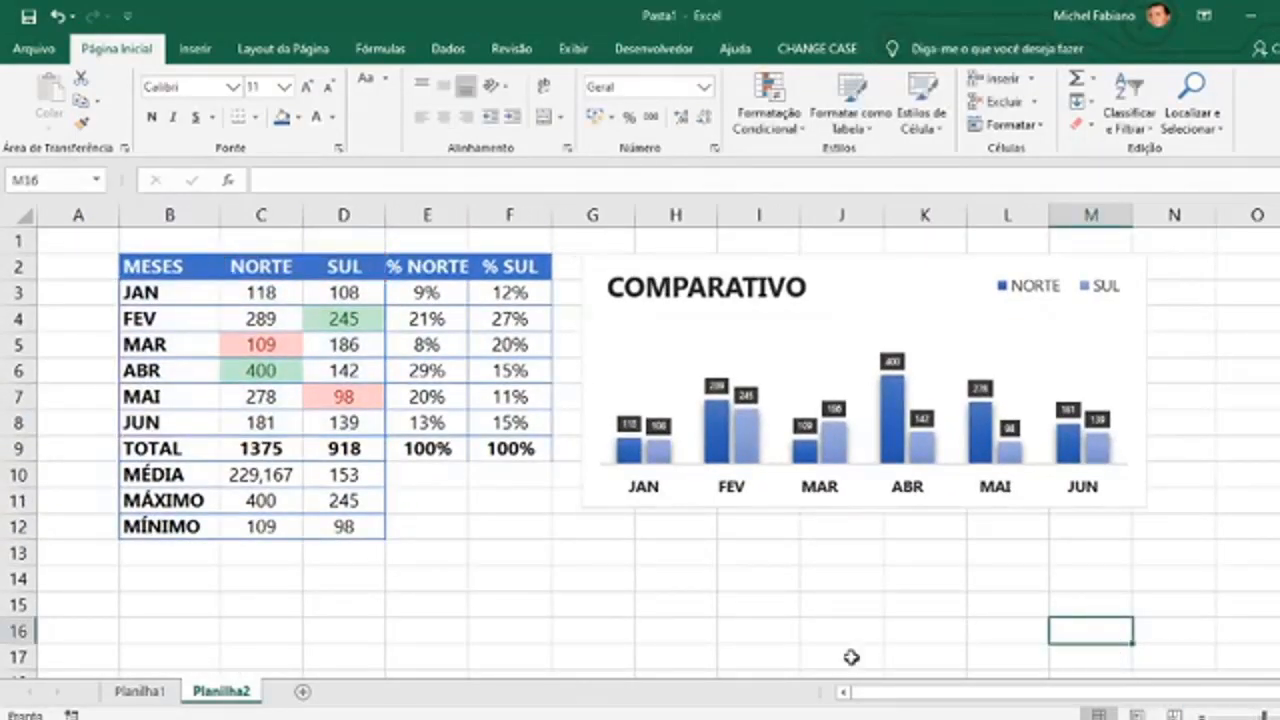